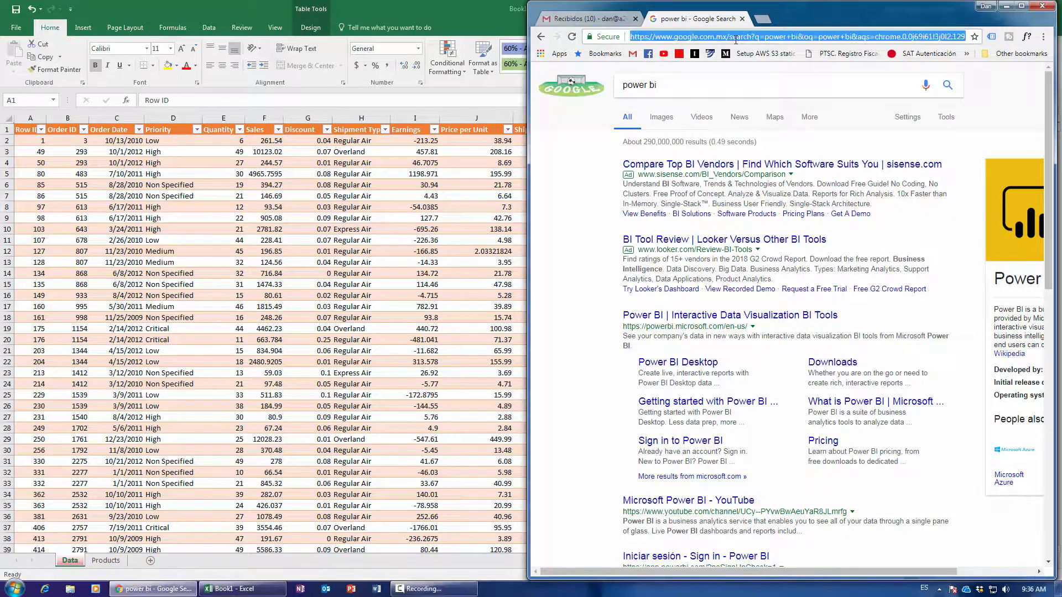
Search Google for 'power bi' and open the official Power BI website result.
{"action": "type", "text": "power bi"}
{"action": "key", "text": "Return"}
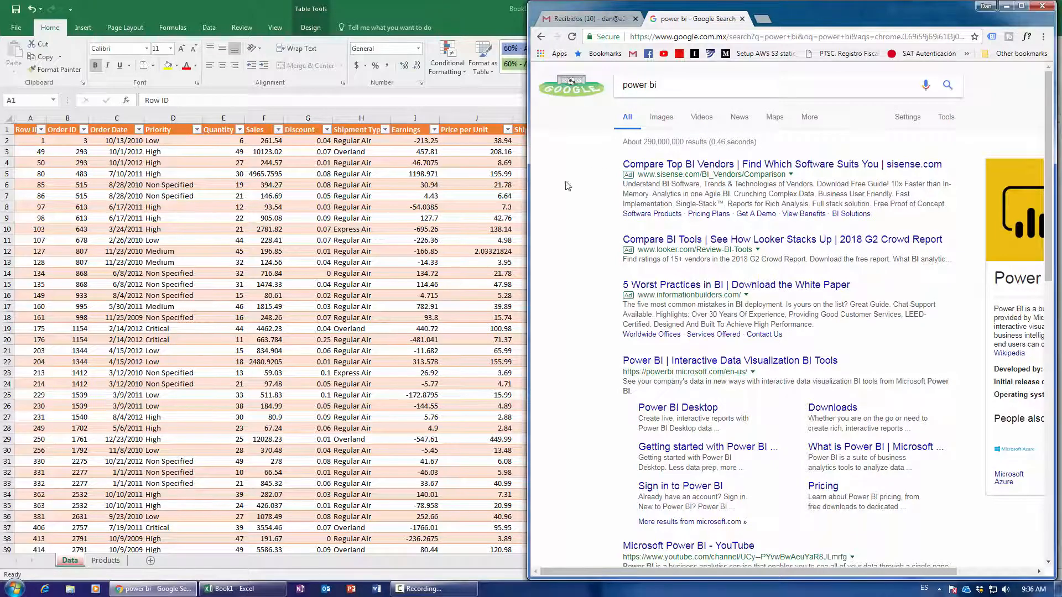
{"action": "scroll", "coordinate": [606, 311], "scroll_direction": "down", "scroll_amount": 2}
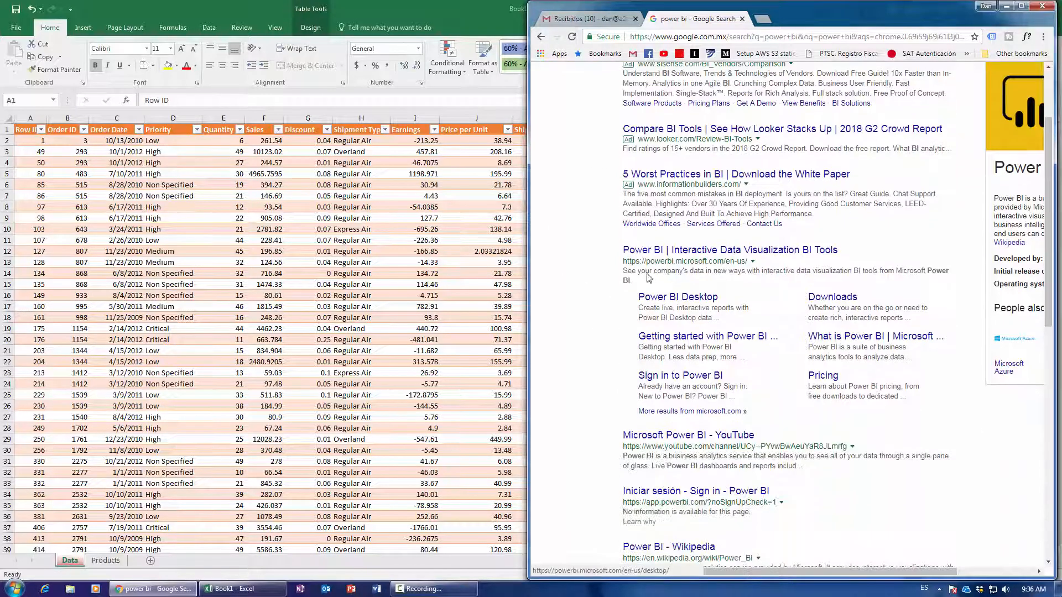
{"action": "left_click_drag", "start_coordinate": [623, 261], "coordinate": [747, 261]}
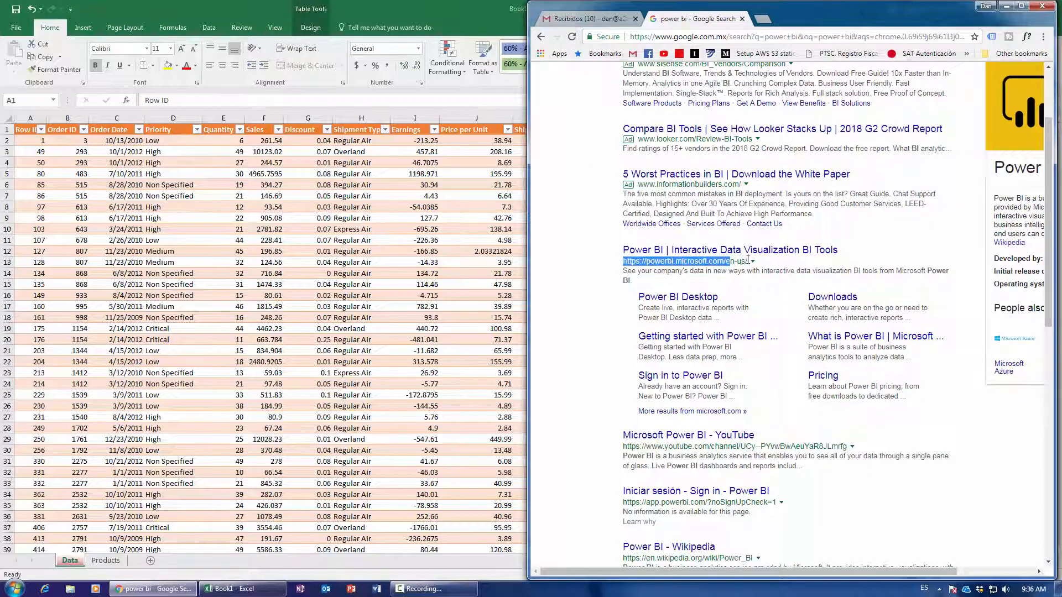
{"action": "left_click", "coordinate": [706, 251]}
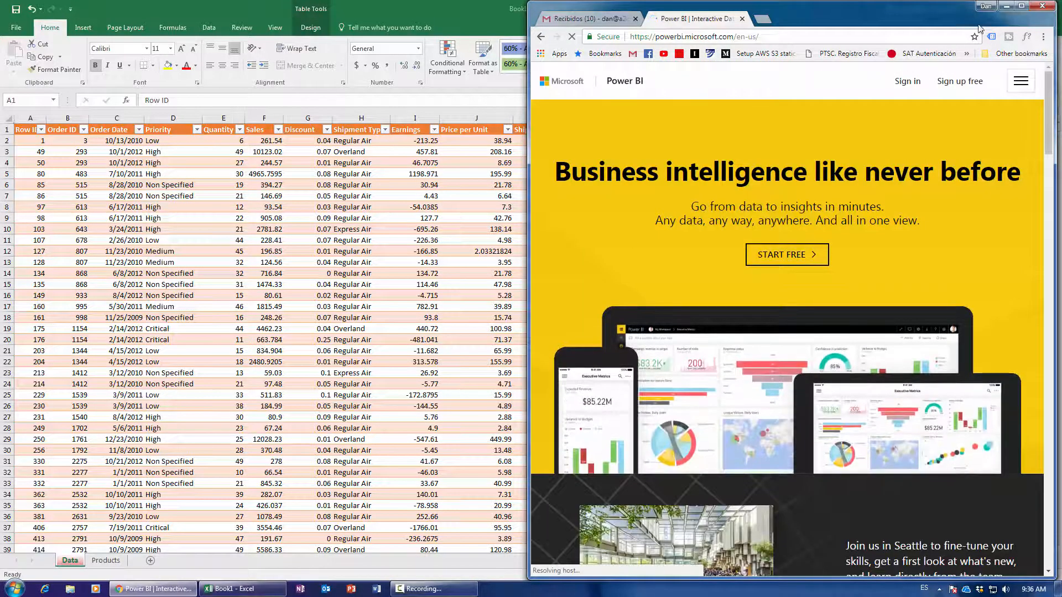
Maximize the browser and open 'What is Power BI?', scrolling to the get-started options.
{"action": "left_click", "coordinate": [1023, 6]}
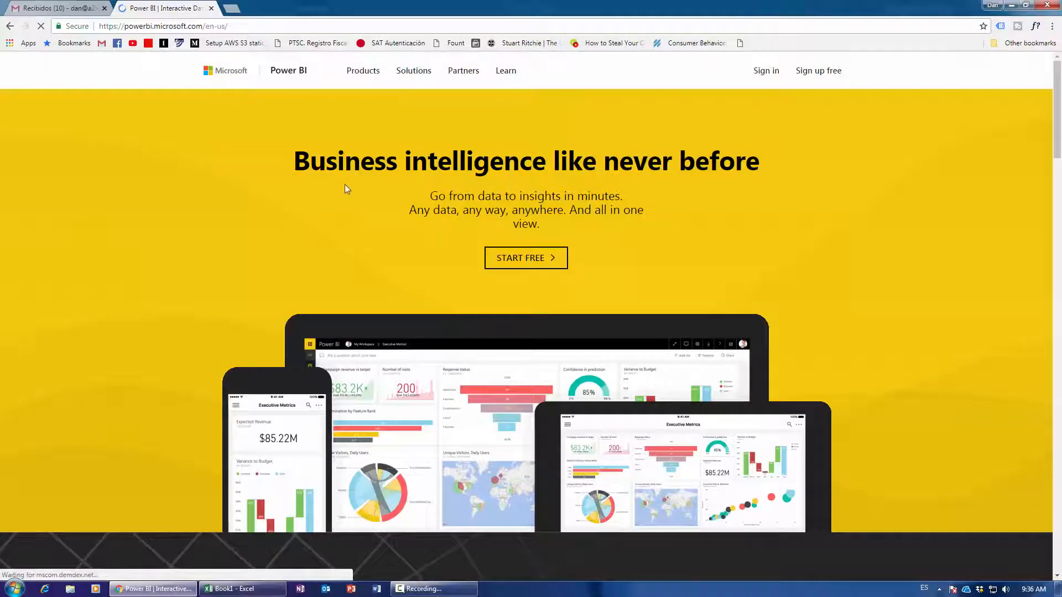
{"action": "scroll", "coordinate": [300, 340], "scroll_direction": "down", "scroll_amount": 3}
{"action": "scroll", "coordinate": [301, 340], "scroll_direction": "up", "scroll_amount": 3}
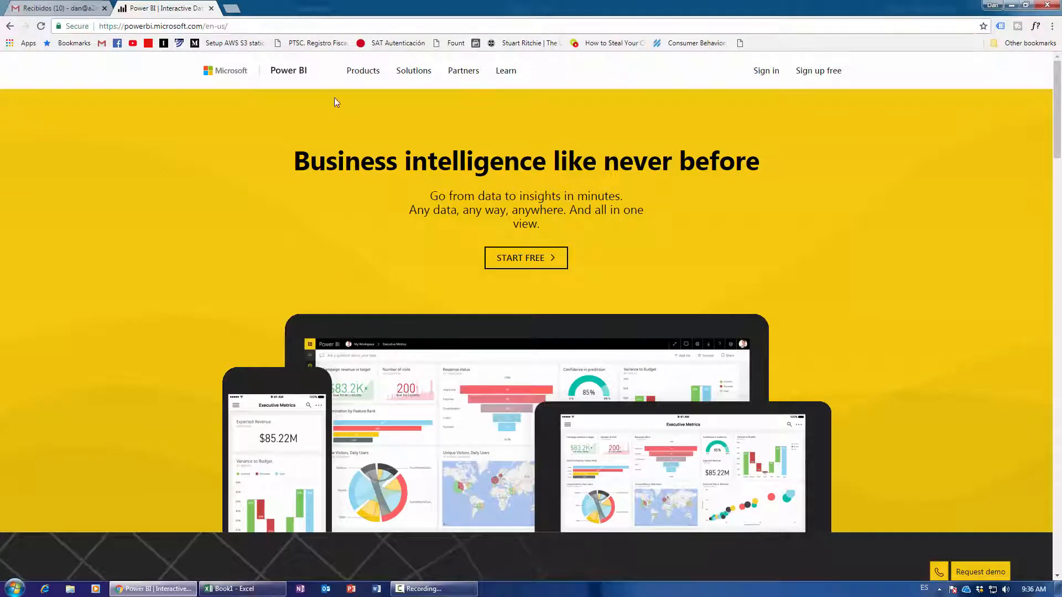
{"action": "mouse_move", "coordinate": [362, 84]}
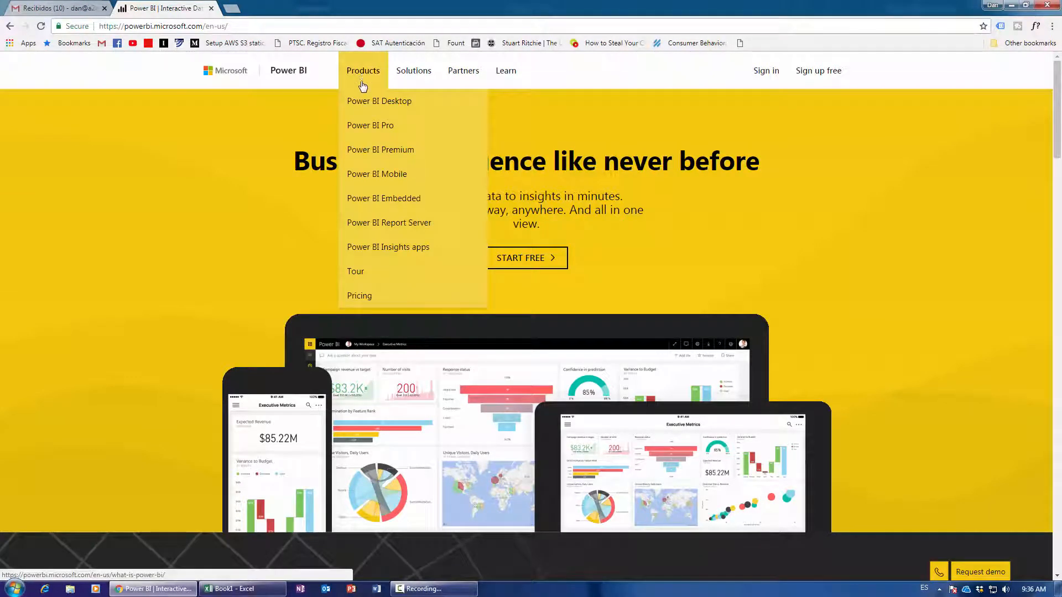
{"action": "left_click", "coordinate": [362, 83]}
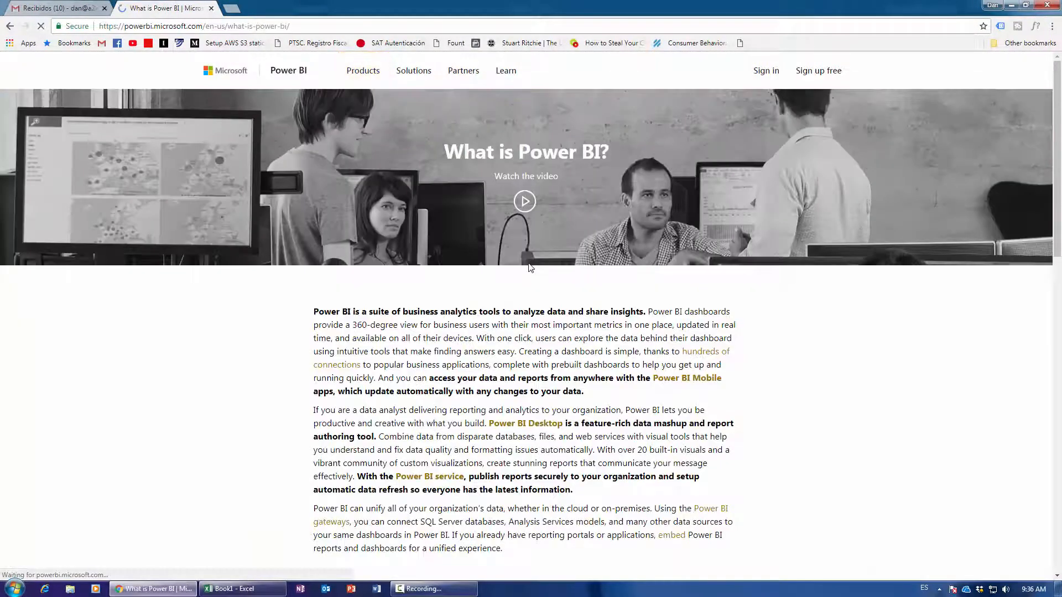
{"action": "scroll", "coordinate": [480, 286], "scroll_direction": "down", "scroll_amount": 15}
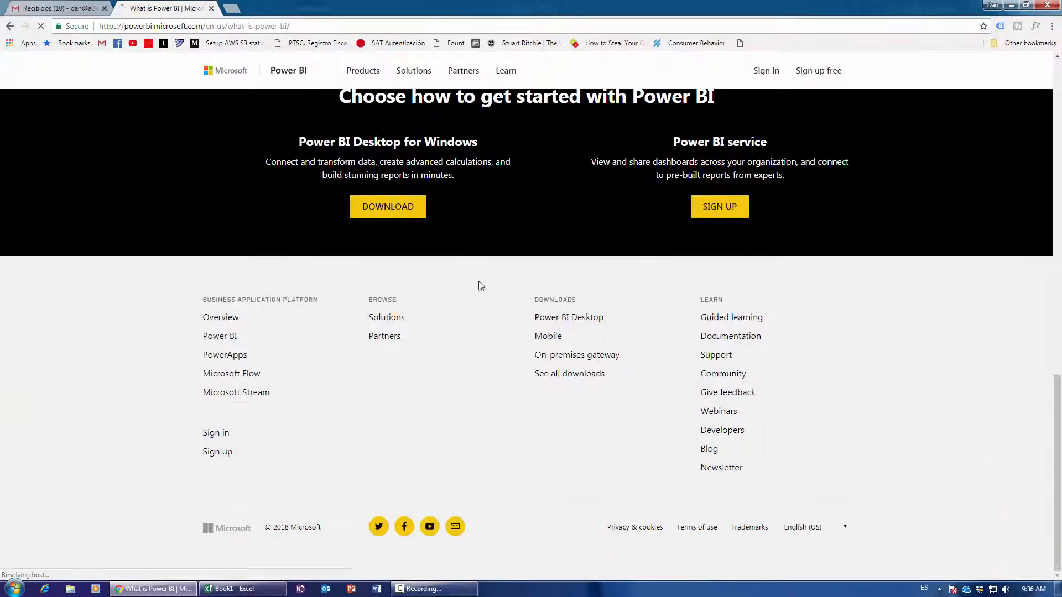
{"action": "scroll", "coordinate": [448, 247], "scroll_direction": "up", "scroll_amount": 7}
{"action": "scroll", "coordinate": [531, 338], "scroll_direction": "down", "scroll_amount": 4}
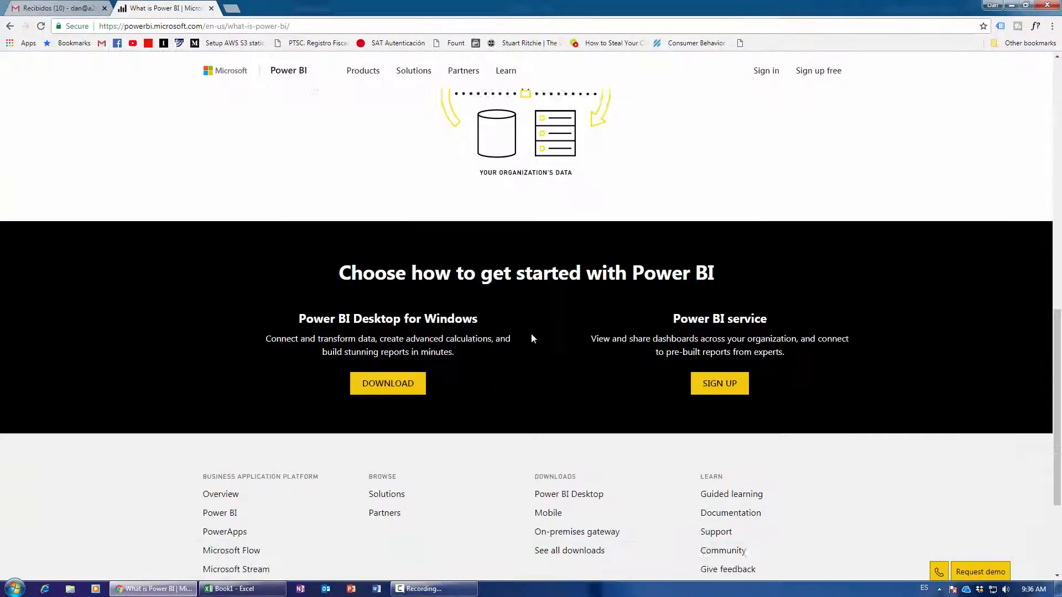
{"action": "scroll", "coordinate": [531, 339], "scroll_direction": "down", "scroll_amount": 1}
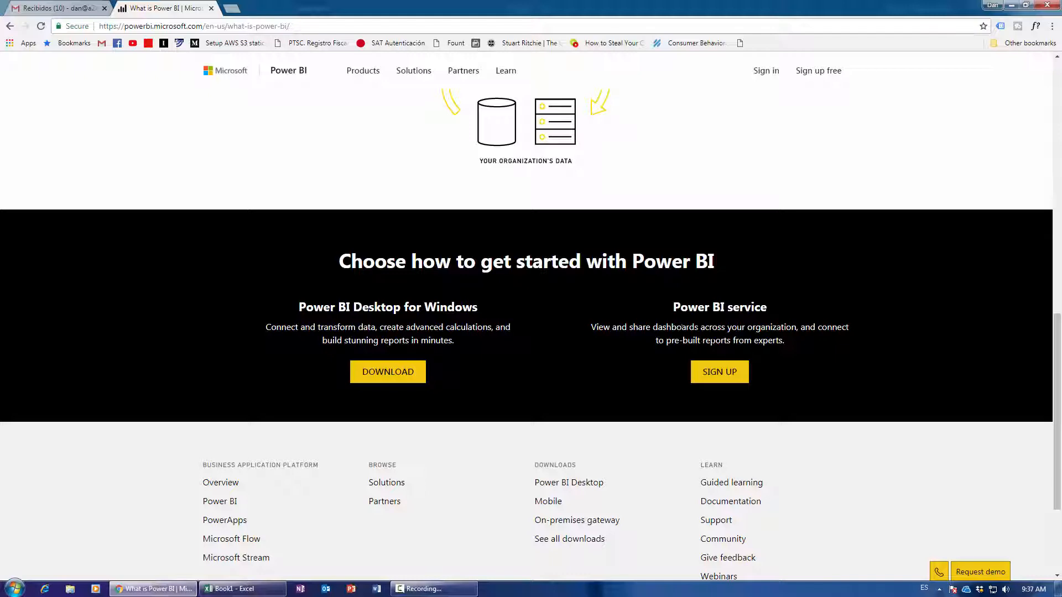
Begin Power BI service sign-up by submitting the work e-mail address.
{"action": "left_click", "coordinate": [731, 373]}
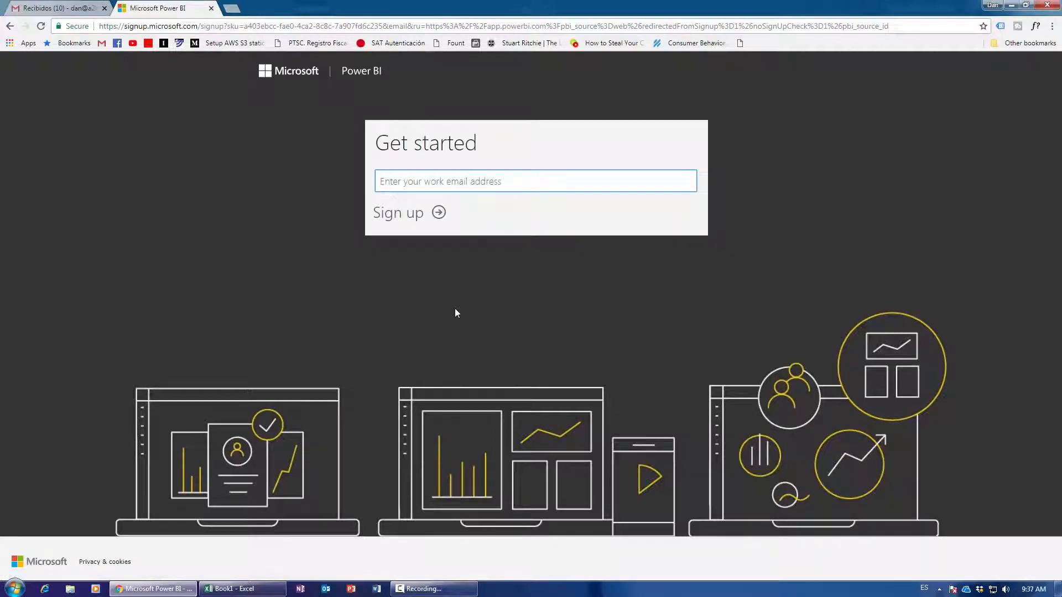
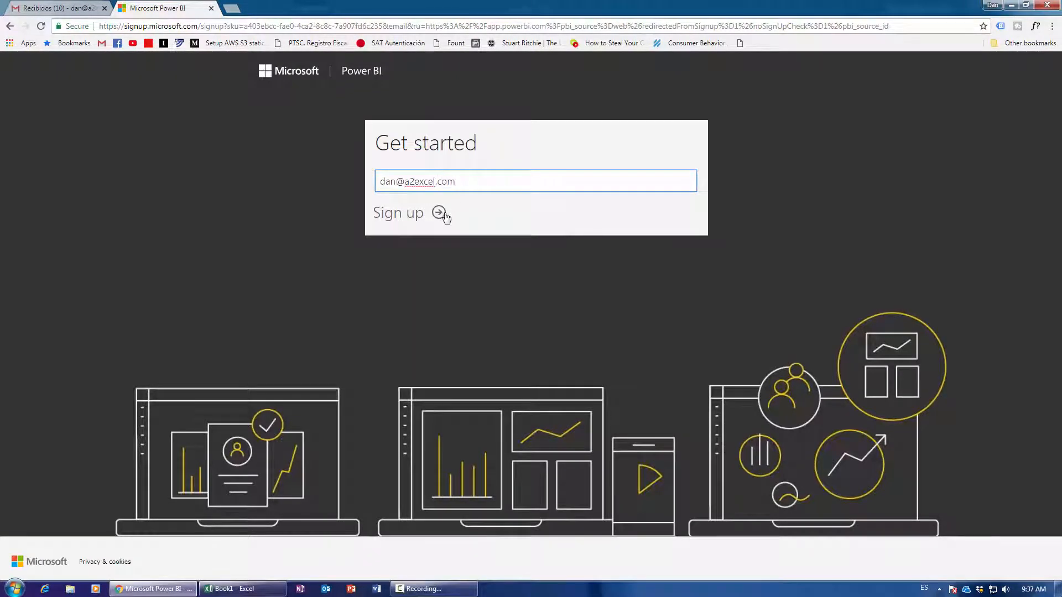
{"action": "left_click", "coordinate": [439, 214]}
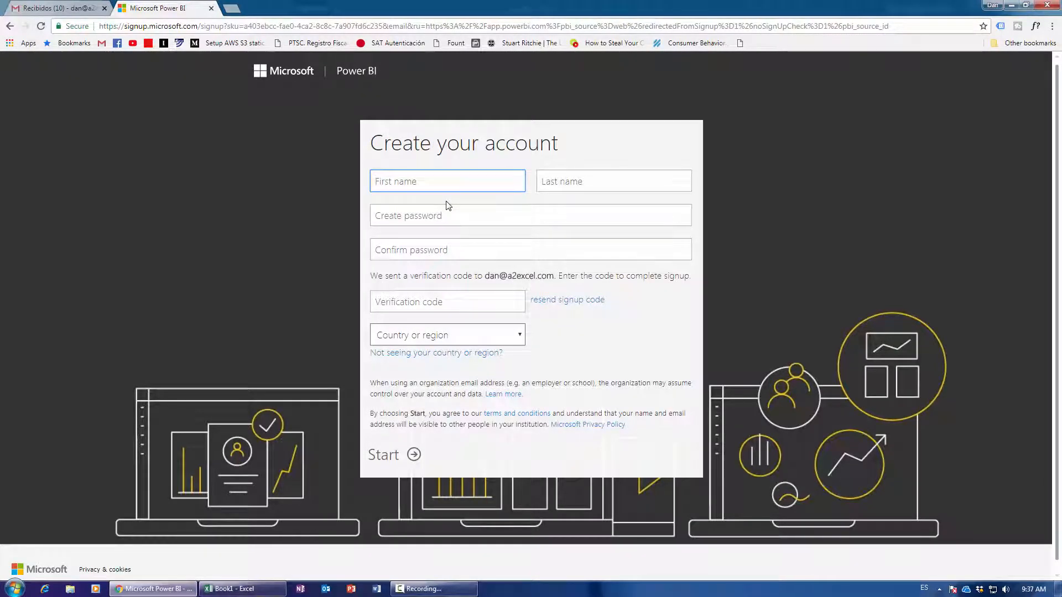
Fill in the first and last name, then enter and confirm the account password.
{"action": "key", "text": "Tab"}
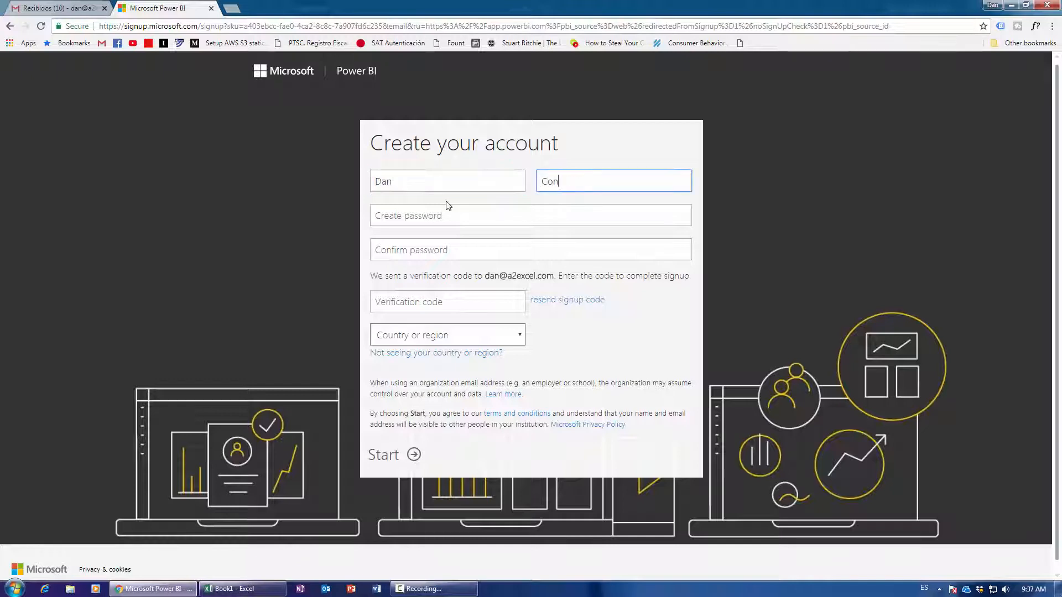
{"action": "key", "text": "Tab"}
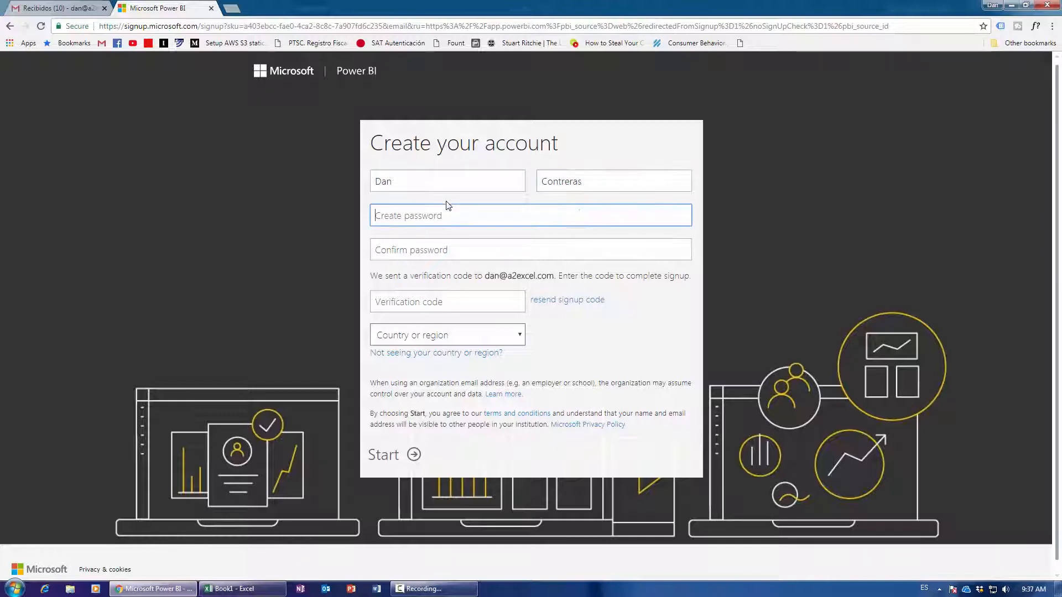
{"action": "type", "text": "••"}
{"action": "key", "text": "BackSpace"}
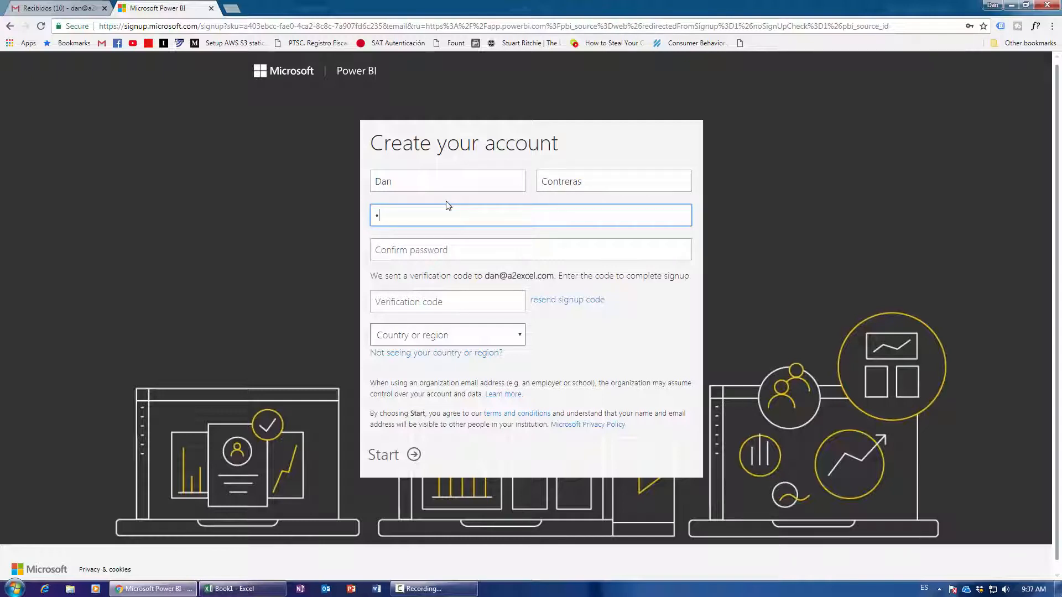
{"action": "type", "text": "••••••"}
{"action": "key", "text": "Tab"}
{"action": "type", "text": "••"}
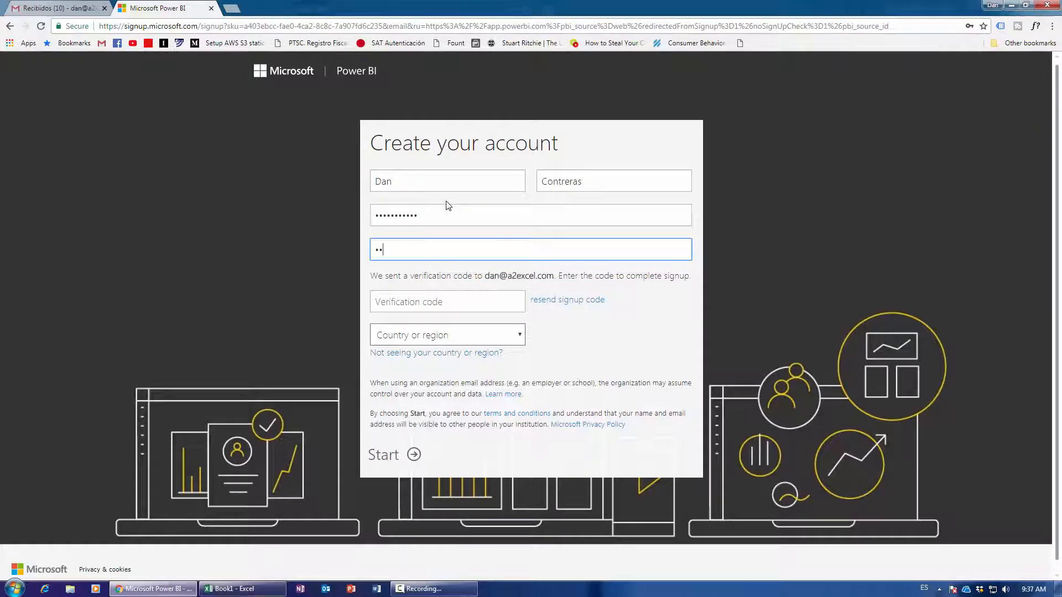
{"action": "type", "text": "•••••••"}
Select Mexico as the country on the sign-up form.
{"action": "left_click", "coordinate": [469, 307]}
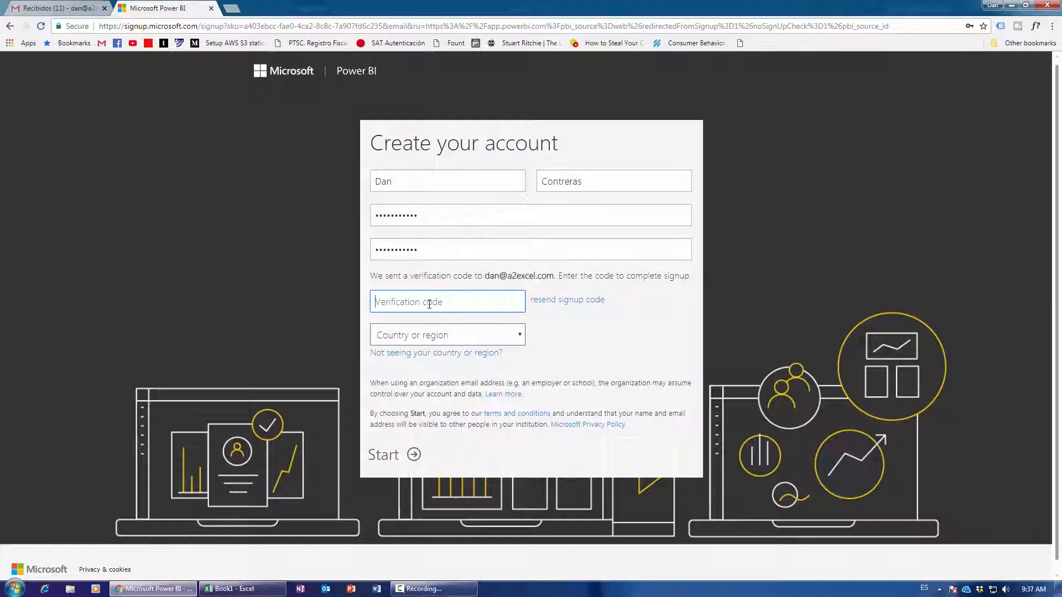
{"action": "left_click", "coordinate": [467, 336]}
{"action": "key", "text": "m"}
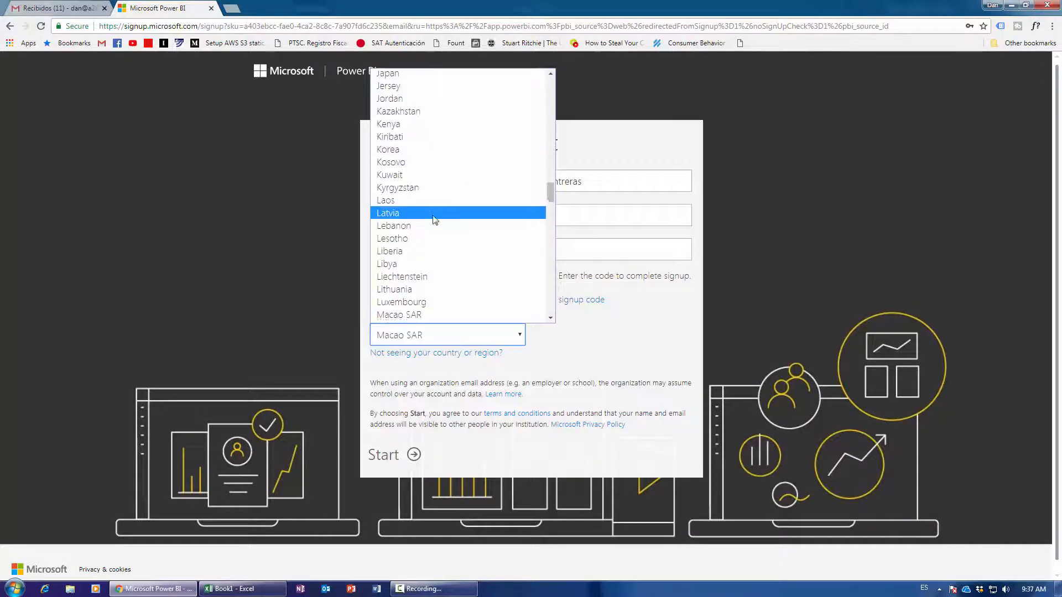
{"action": "scroll", "coordinate": [434, 215], "scroll_direction": "down", "scroll_amount": 3}
{"action": "scroll", "coordinate": [437, 239], "scroll_direction": "down", "scroll_amount": 1}
{"action": "left_click", "coordinate": [420, 261]}
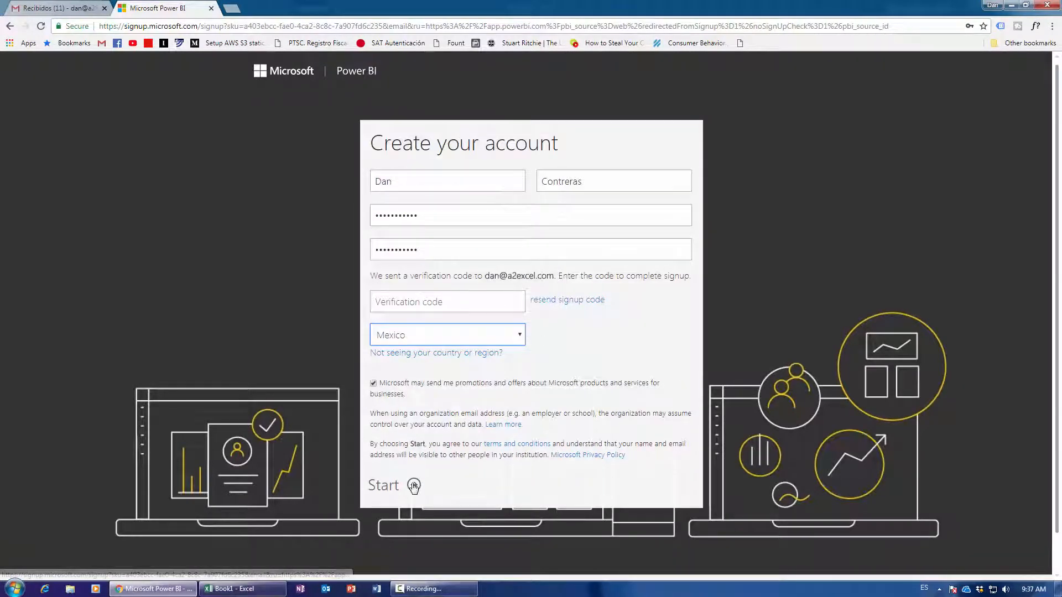
Copy the verification code from the Power BI sign-up e-mail in the inbox.
{"action": "left_click", "coordinate": [56, 7]}
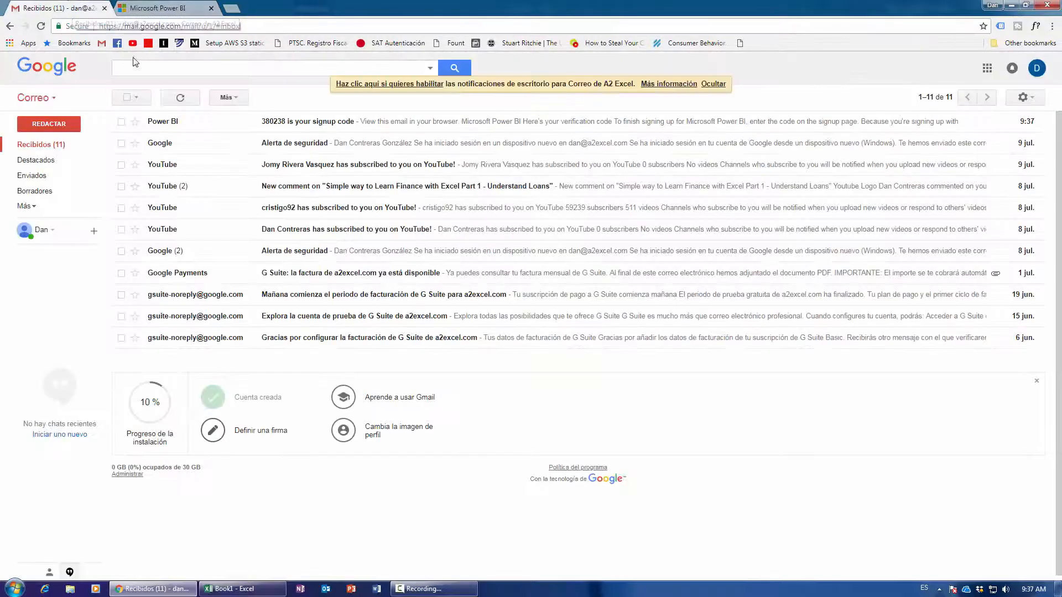
{"action": "left_click", "coordinate": [209, 109]}
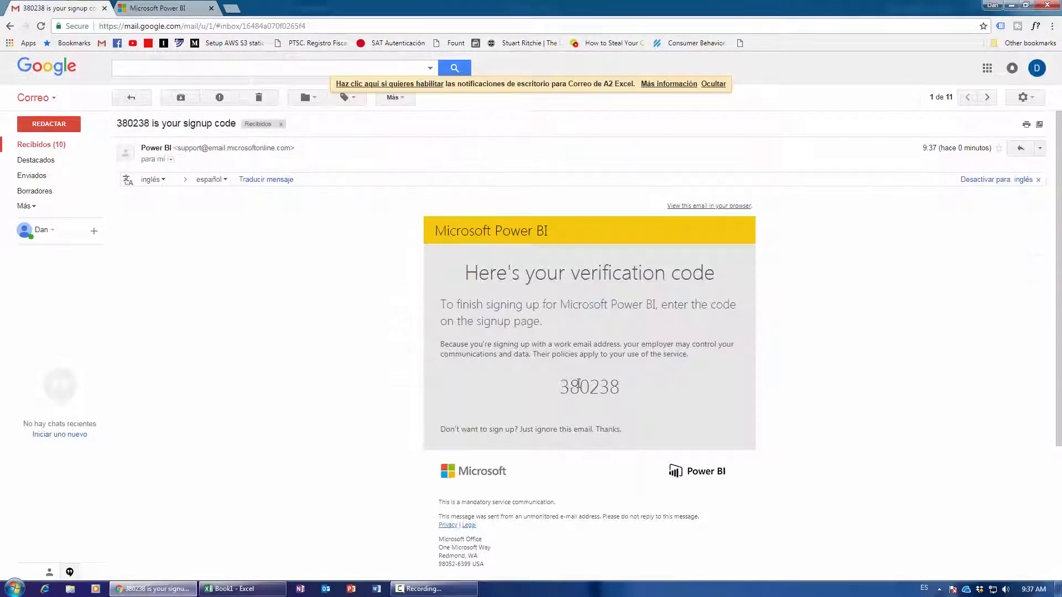
{"action": "double_click", "coordinate": [562, 385]}
{"action": "key", "text": "ctrl+c"}
Paste the verification code, submit the form, dismiss the save-password prompt, and skip inviting people.
{"action": "left_click", "coordinate": [166, 8]}
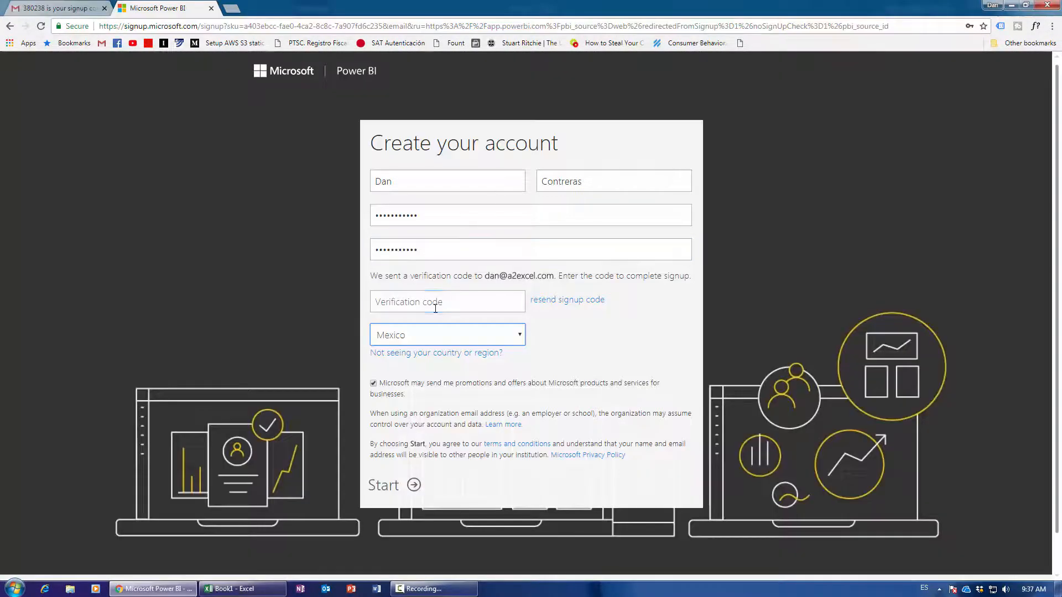
{"action": "left_click", "coordinate": [431, 302]}
{"action": "key", "text": "ctrl+v"}
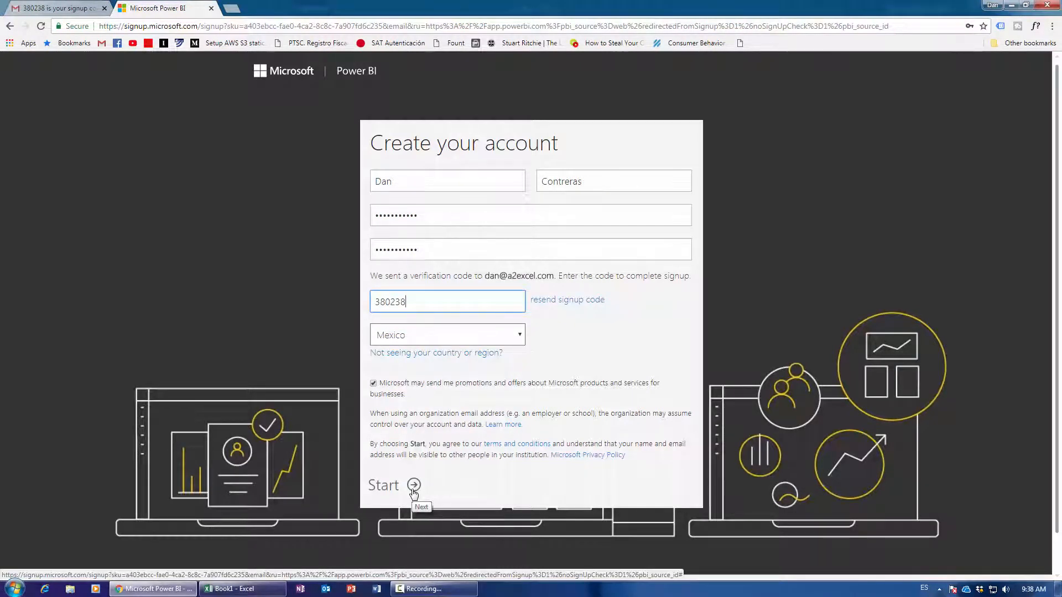
{"action": "left_click", "coordinate": [414, 485]}
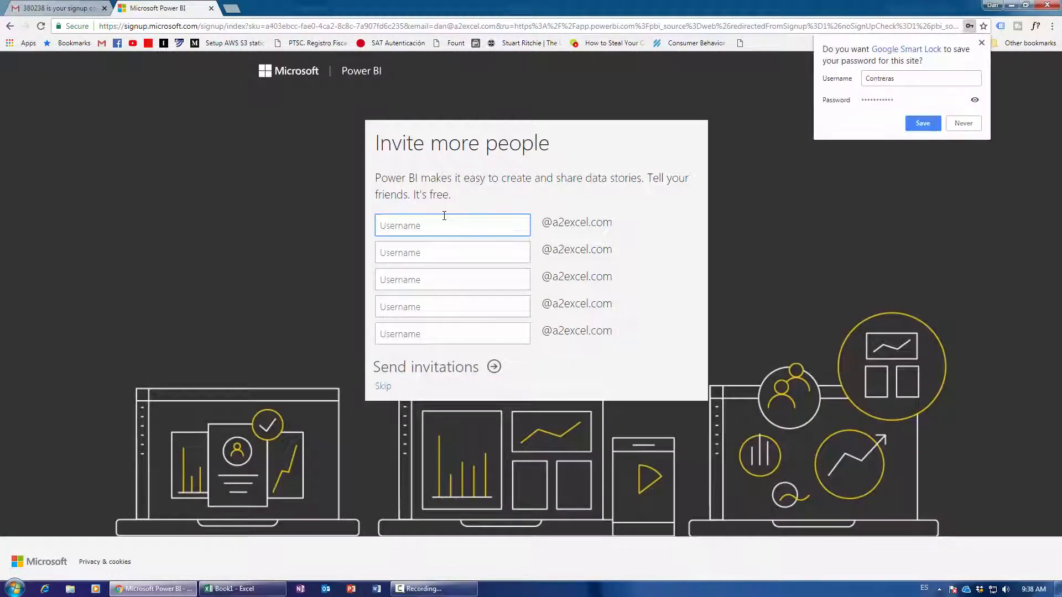
{"action": "left_click", "coordinate": [981, 43]}
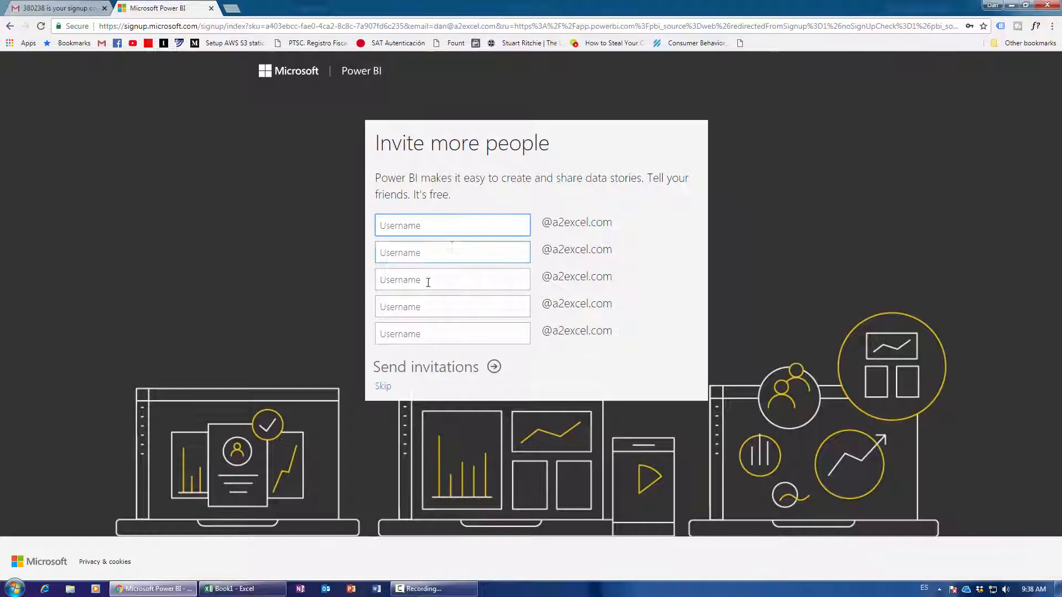
{"action": "left_click", "coordinate": [387, 390]}
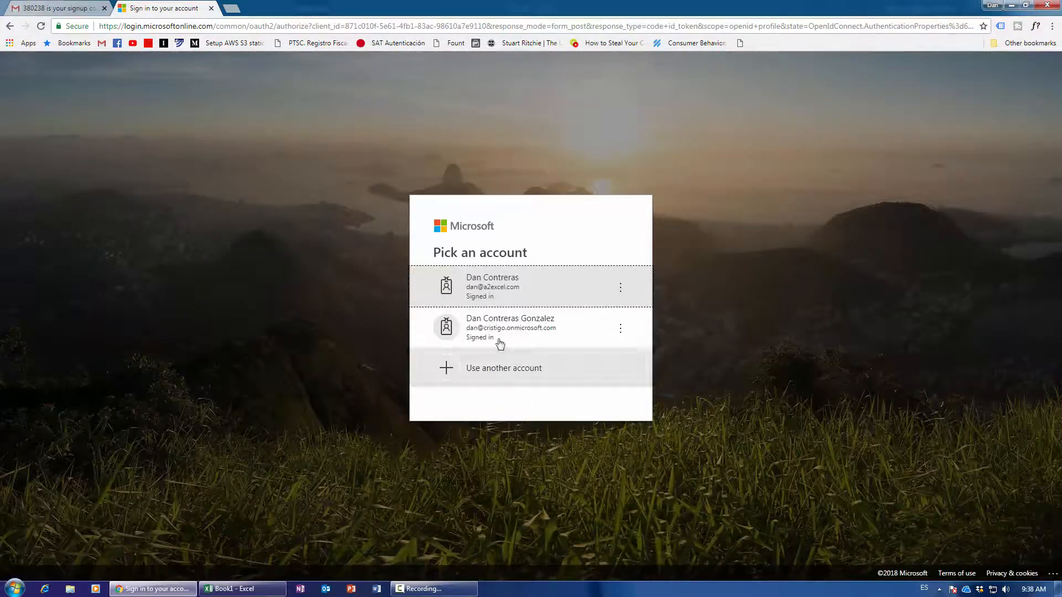
Choose the newly created account on the Pick an account page to sign in.
{"action": "left_click", "coordinate": [486, 286]}
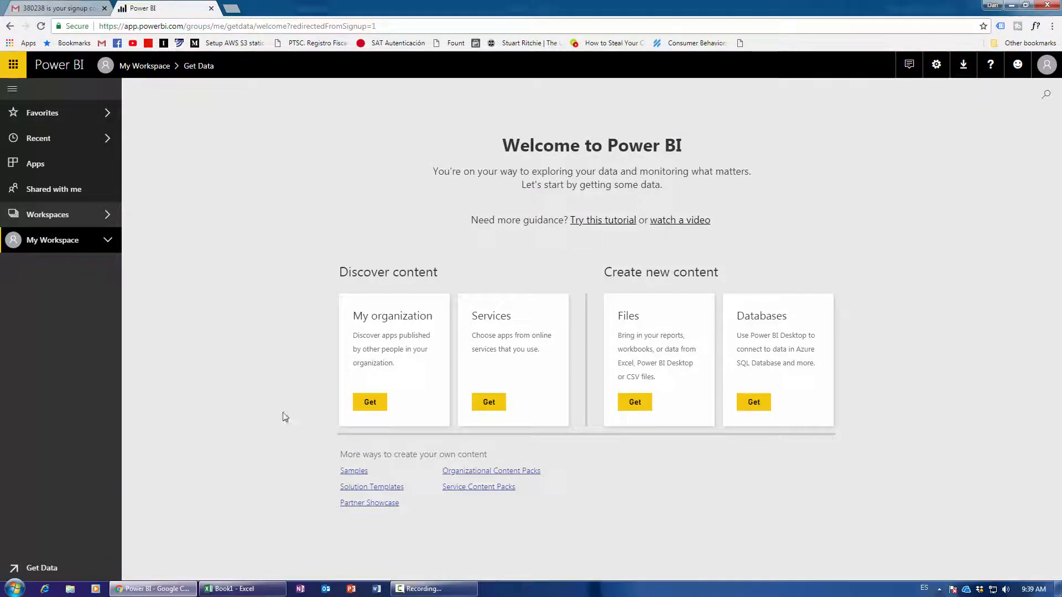
Save the Excel workbook to the Desktop as Sales2010, then minimize Excel.
{"action": "left_click", "coordinate": [243, 589]}
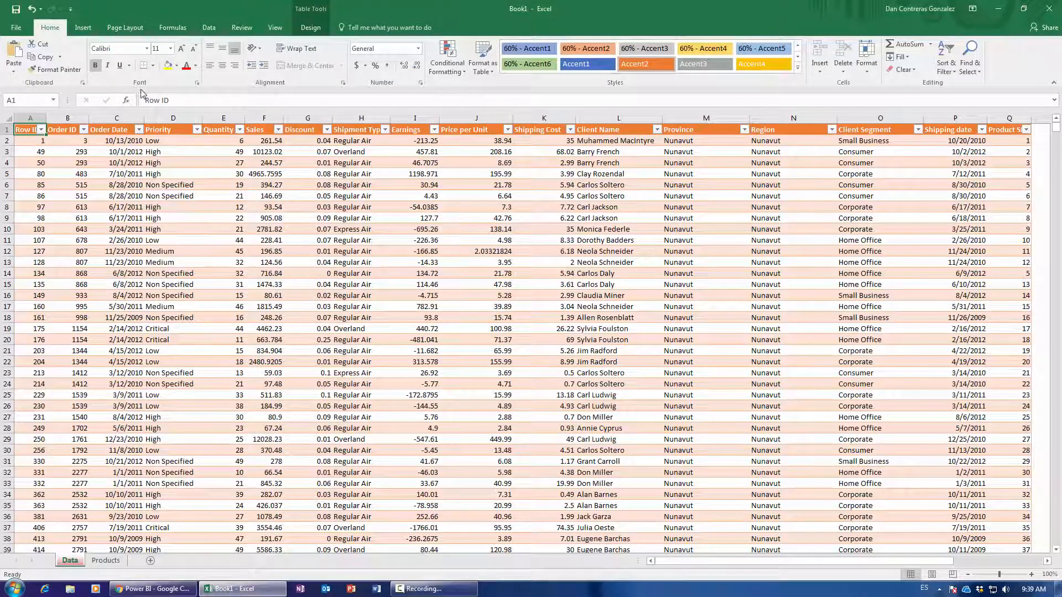
{"action": "left_click", "coordinate": [16, 27]}
{"action": "left_click", "coordinate": [47, 139]}
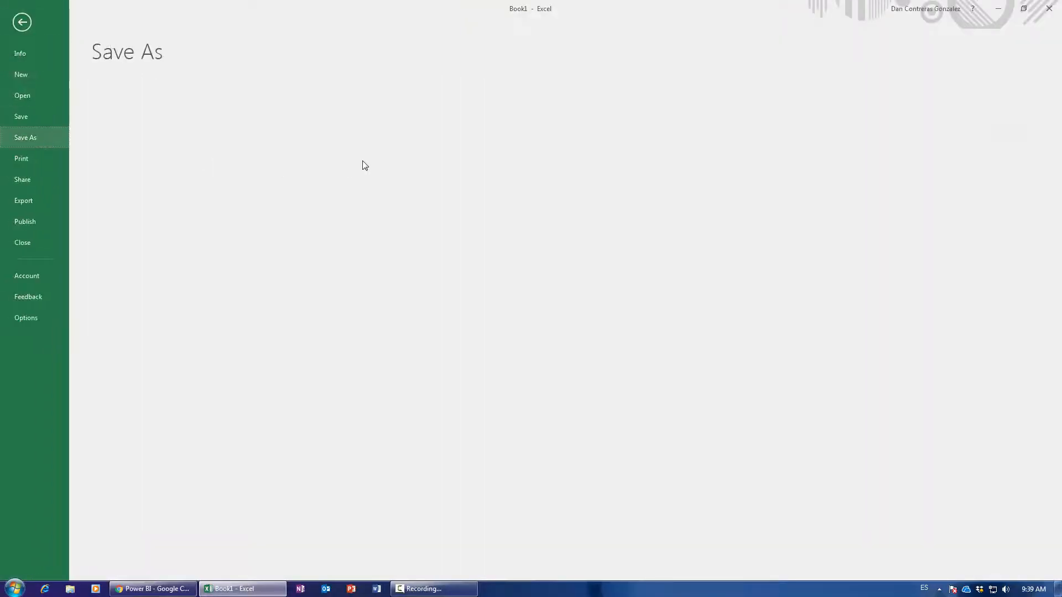
{"action": "left_click", "coordinate": [136, 283]}
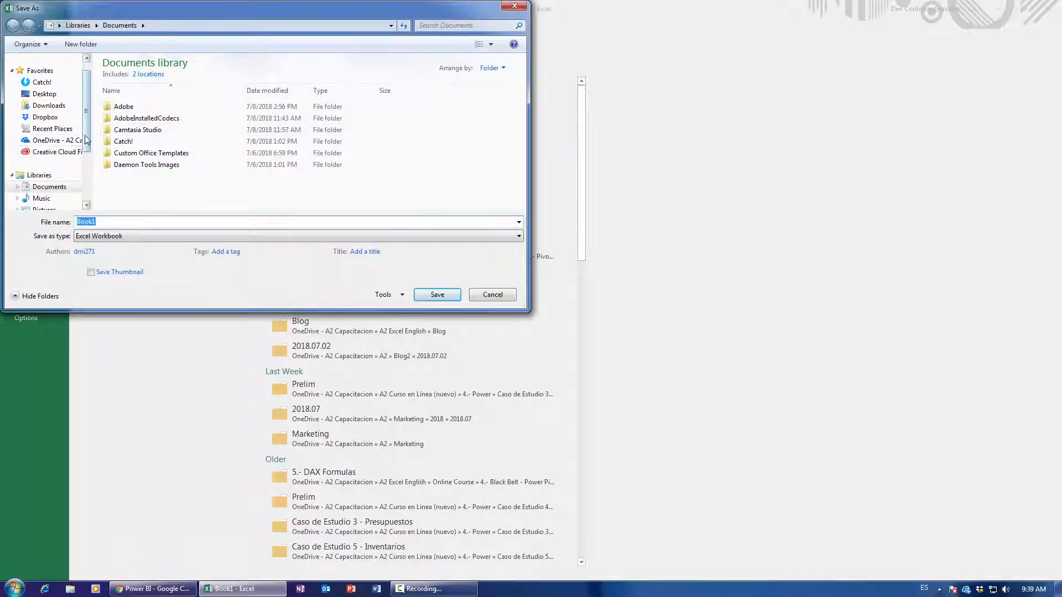
{"action": "scroll", "coordinate": [78, 154], "scroll_direction": "down", "scroll_amount": 3}
{"action": "scroll", "coordinate": [91, 152], "scroll_direction": "up", "scroll_amount": 5}
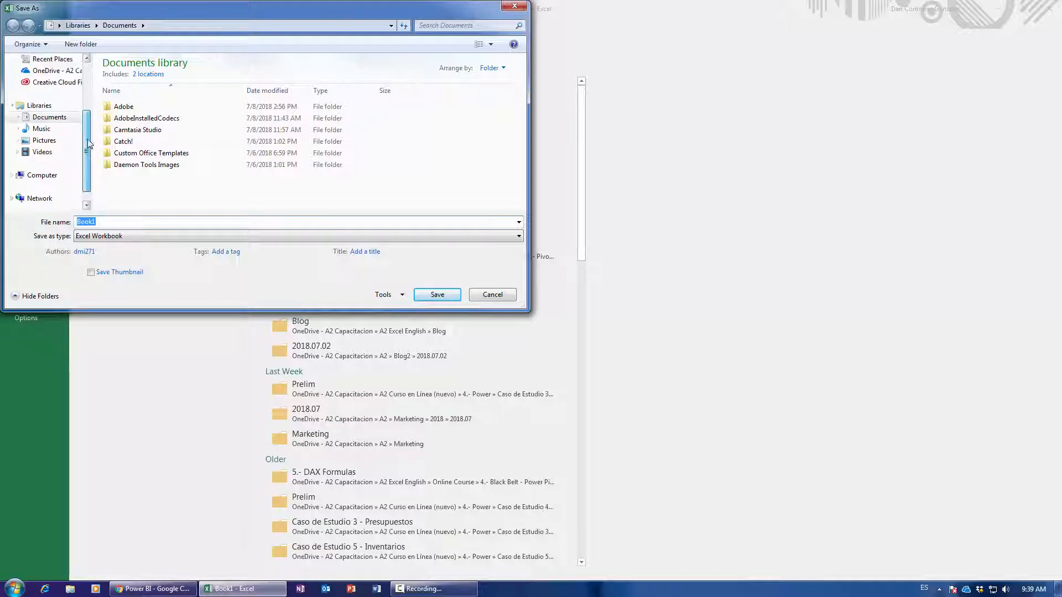
{"action": "left_click", "coordinate": [44, 111]}
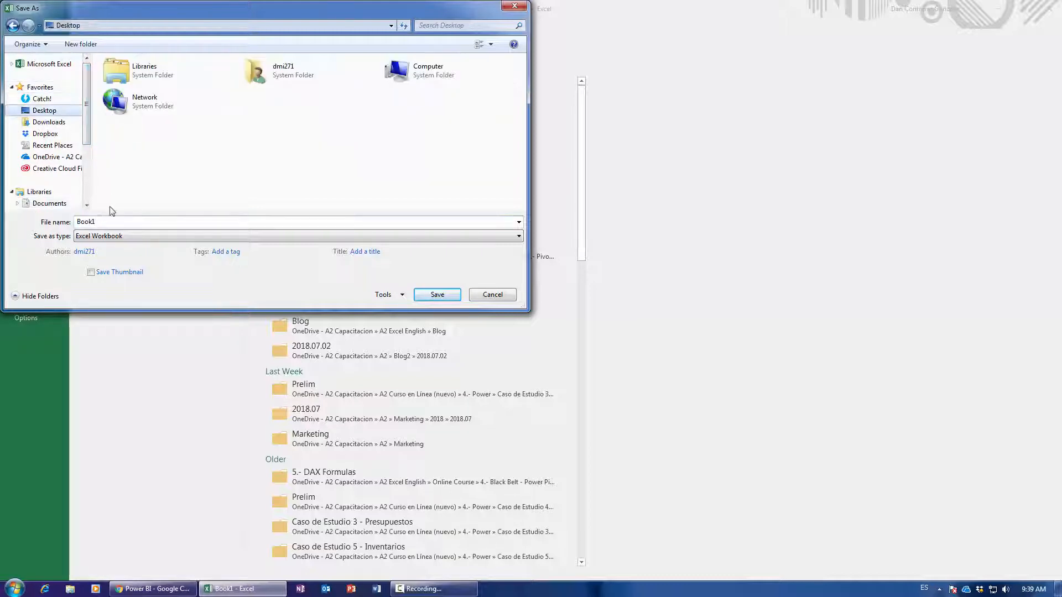
{"action": "type", "text": "Sales2010"}
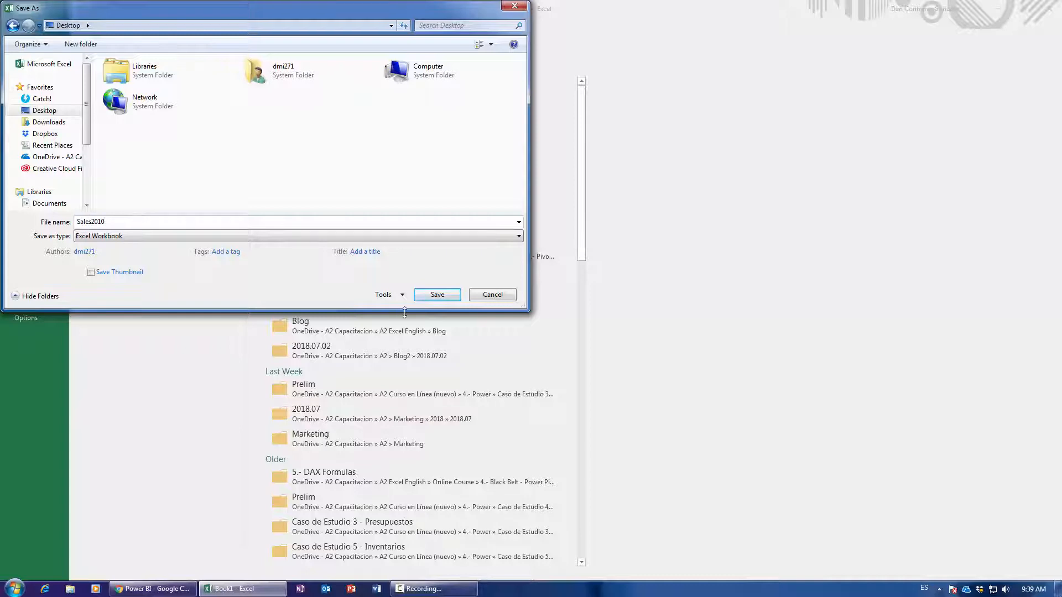
{"action": "left_click", "coordinate": [430, 298]}
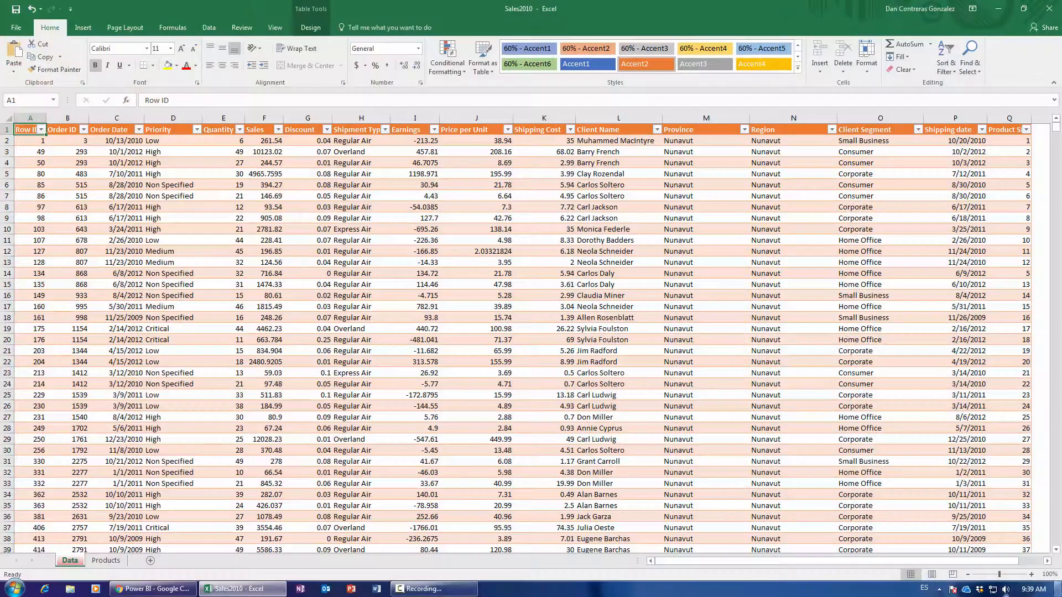
{"action": "left_click", "coordinate": [1058, 588]}
{"action": "left_click_drag", "start_coordinate": [63, 42], "coordinate": [525, 331]}
Import Sales2010.xlsx from the Desktop into Power BI as a local file.
{"action": "left_click", "coordinate": [188, 588]}
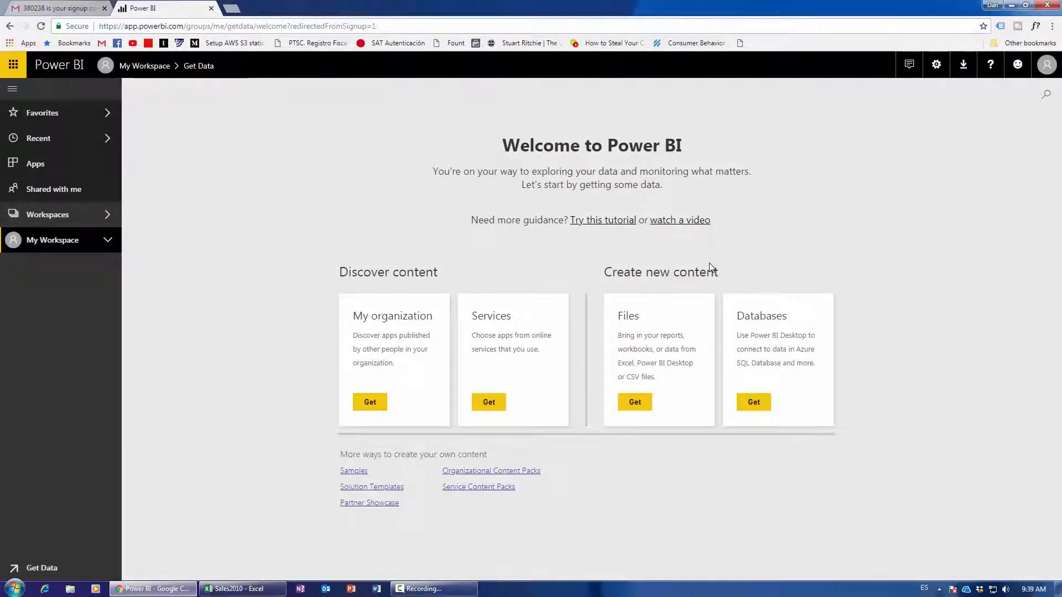
{"action": "left_click", "coordinate": [634, 406]}
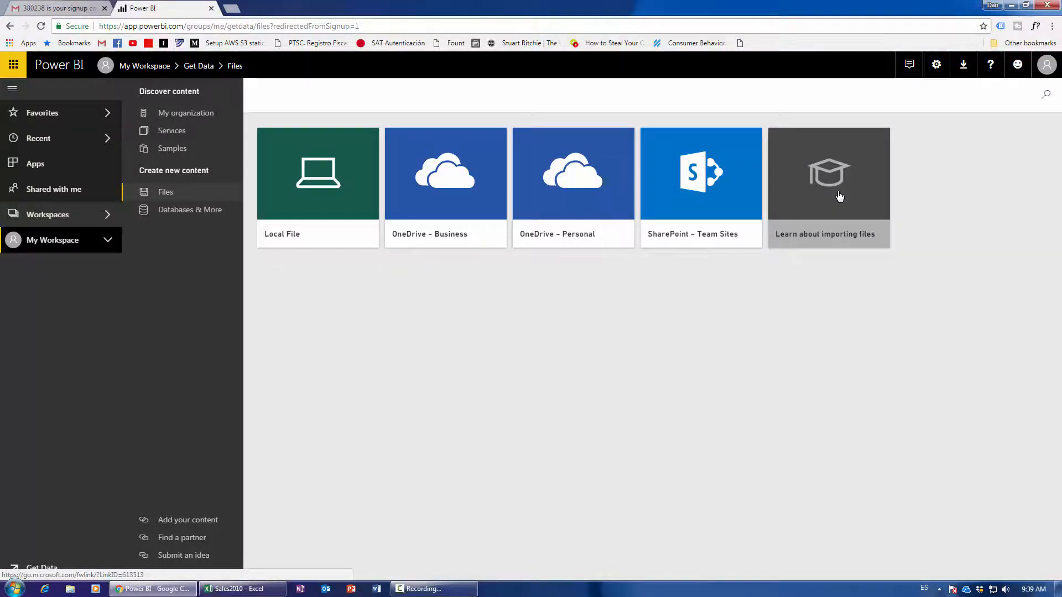
{"action": "left_click", "coordinate": [315, 195]}
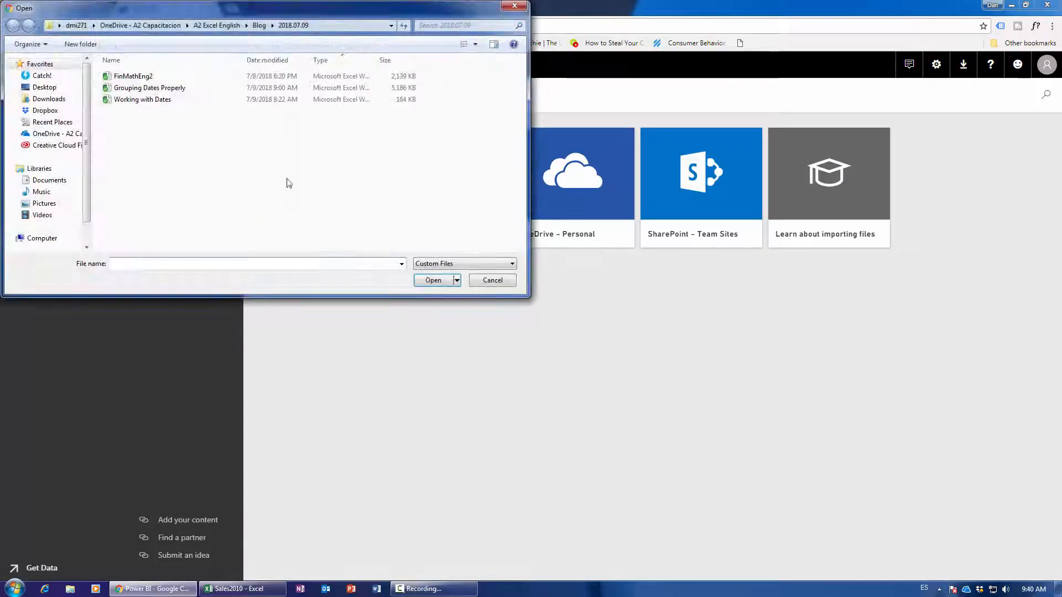
{"action": "left_click", "coordinate": [53, 87]}
{"action": "left_click", "coordinate": [290, 107]}
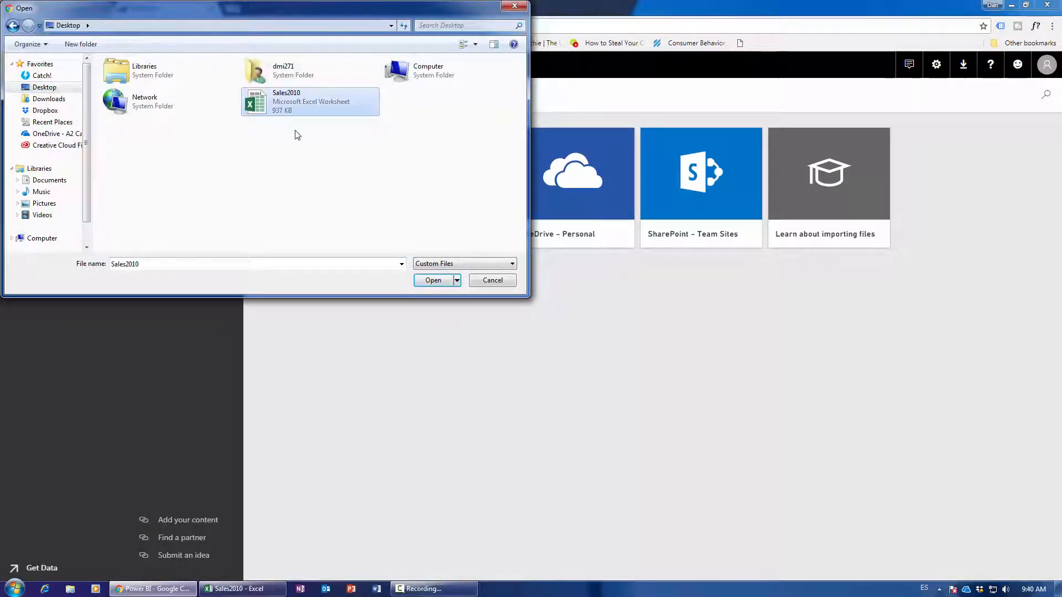
{"action": "left_click", "coordinate": [431, 282]}
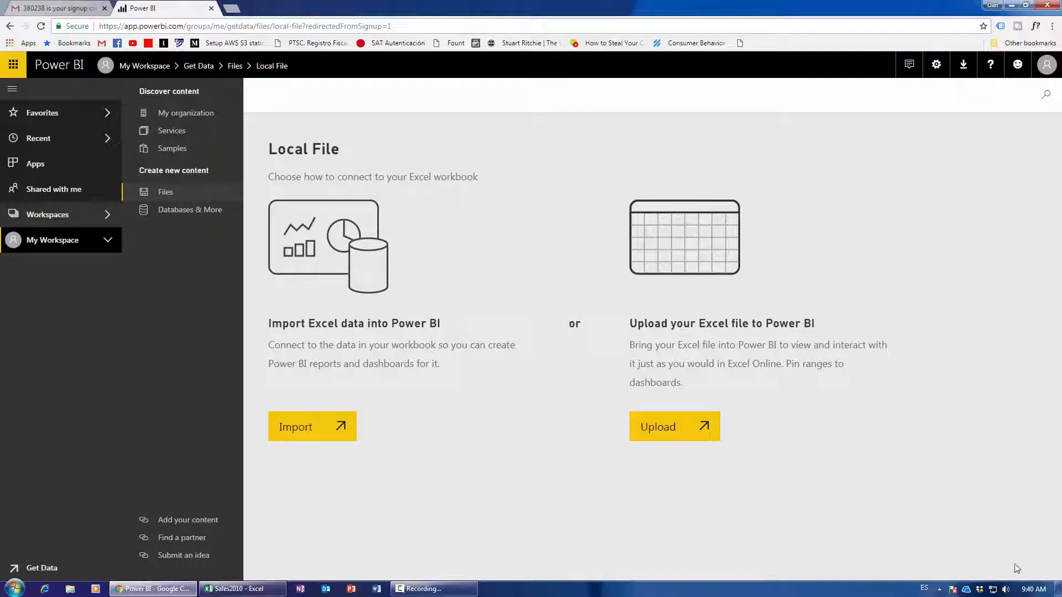
{"action": "left_click", "coordinate": [1057, 589]}
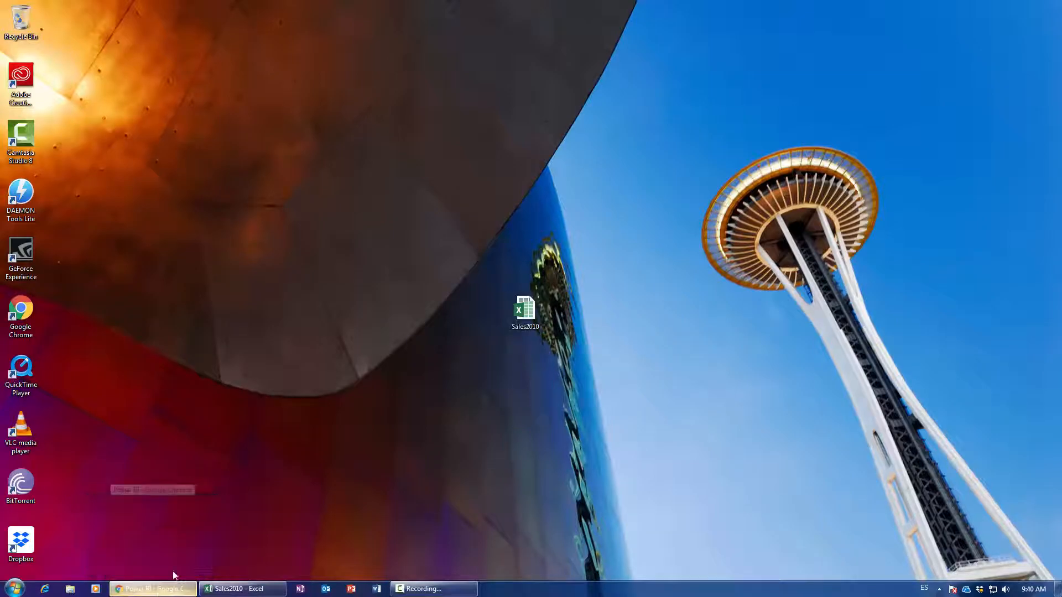
{"action": "left_click", "coordinate": [169, 588]}
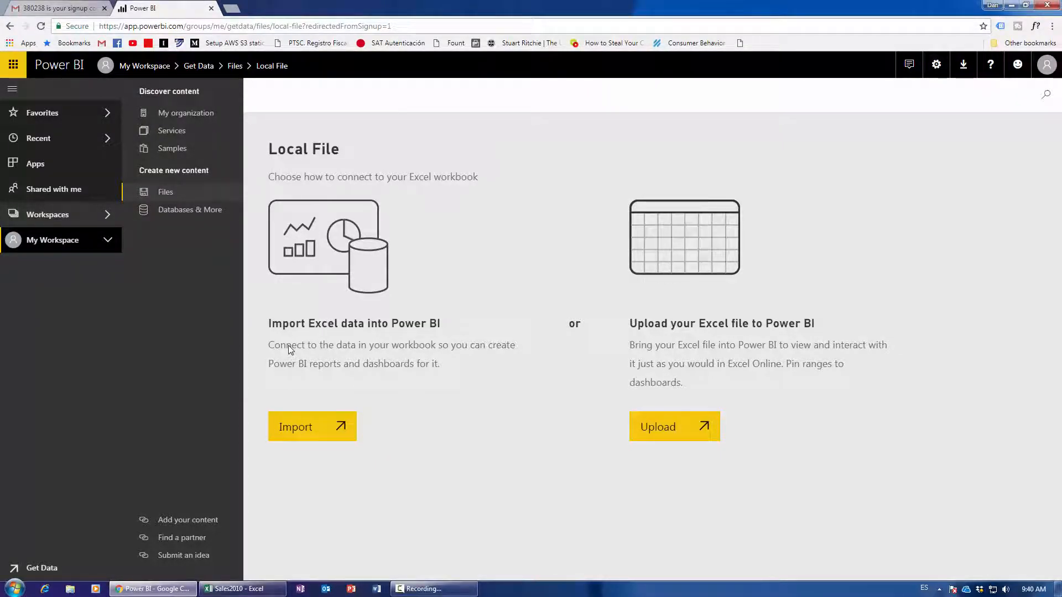
{"action": "left_click", "coordinate": [304, 431]}
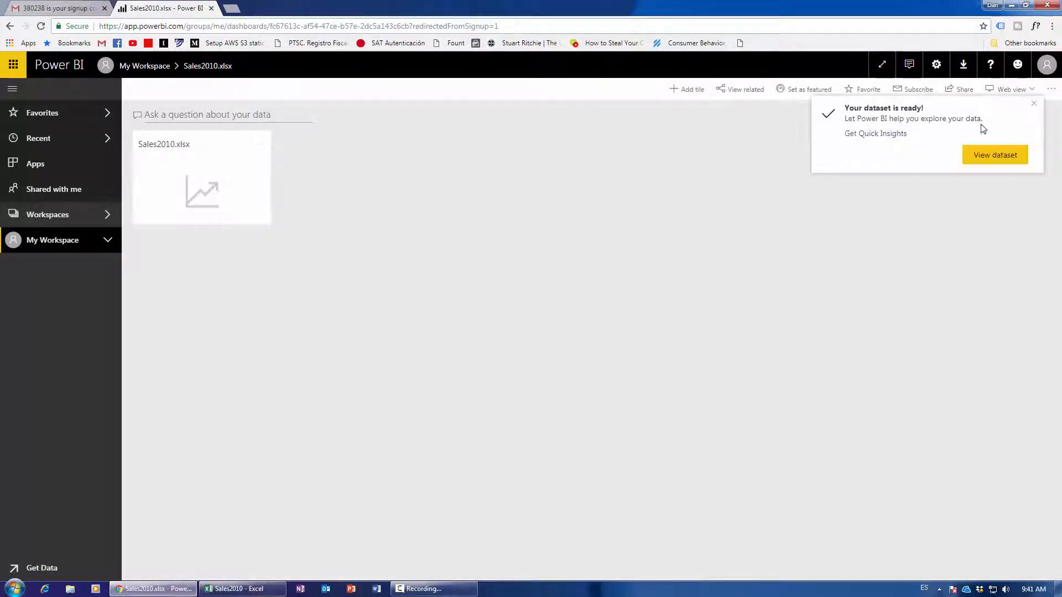
Close the 'Your dataset is ready!' notice and switch to the Sales2010 workbook in Excel.
{"action": "left_click", "coordinate": [1034, 103]}
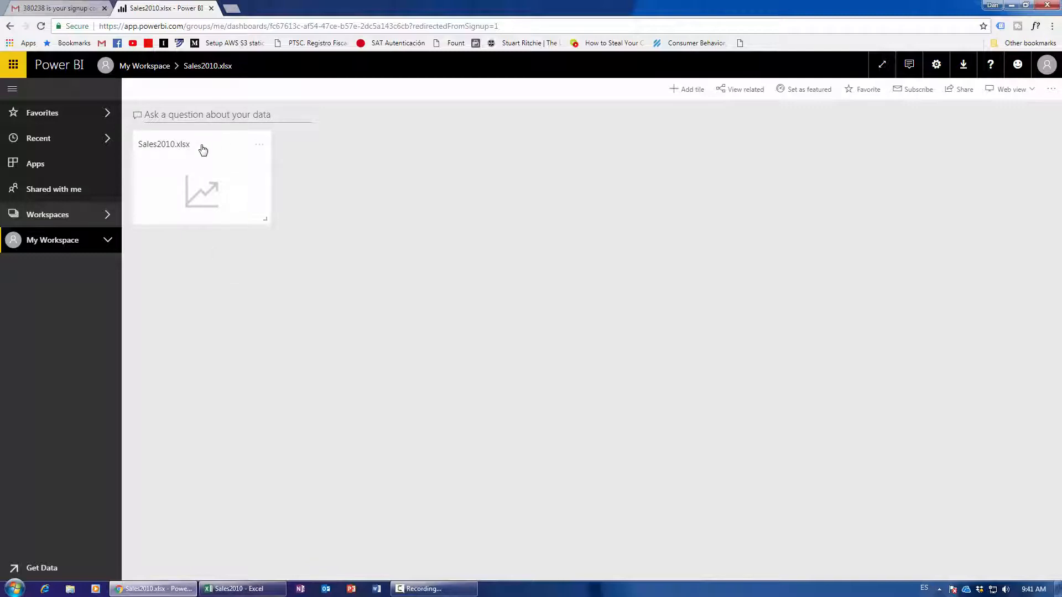
{"action": "left_click", "coordinate": [275, 591]}
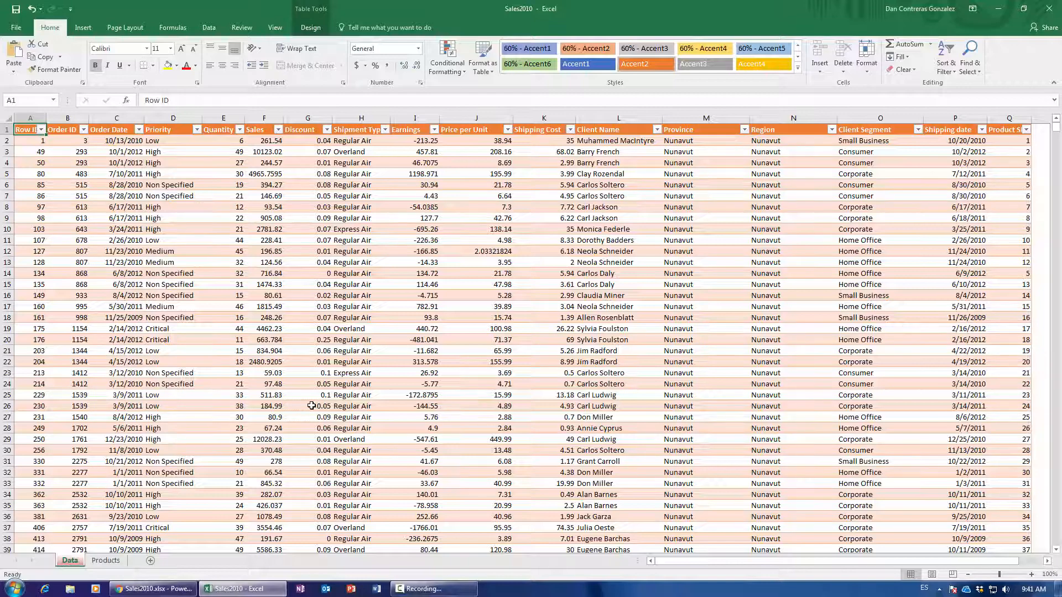
Check how far the Sales column runs by jumping to its last row and back.
{"action": "left_click", "coordinate": [279, 252]}
{"action": "scroll", "coordinate": [266, 457], "scroll_direction": "down", "scroll_amount": 5}
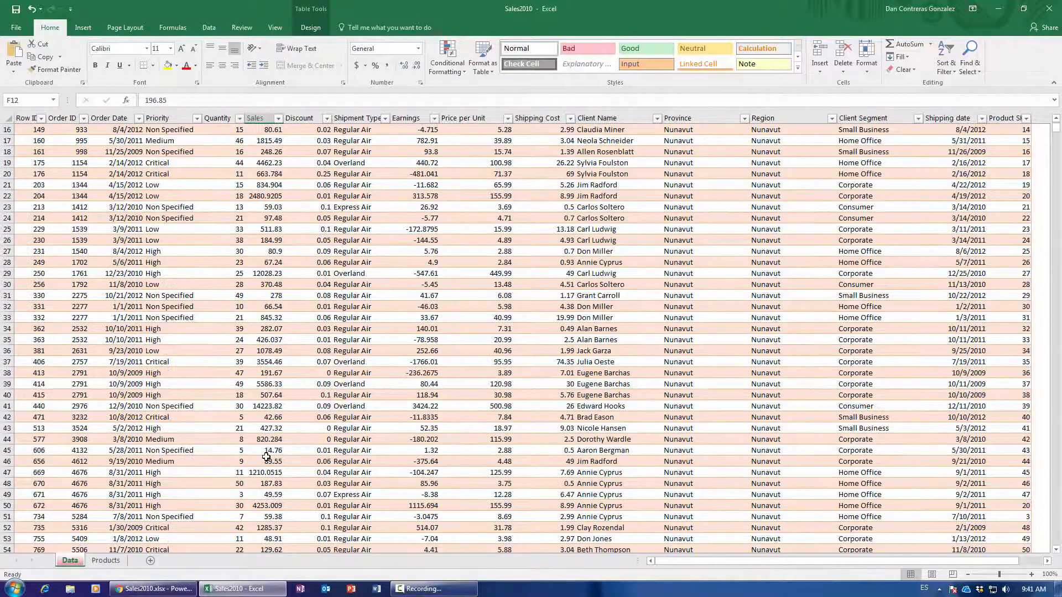
{"action": "scroll", "coordinate": [266, 457], "scroll_direction": "up", "scroll_amount": 4}
{"action": "left_click", "coordinate": [270, 165]}
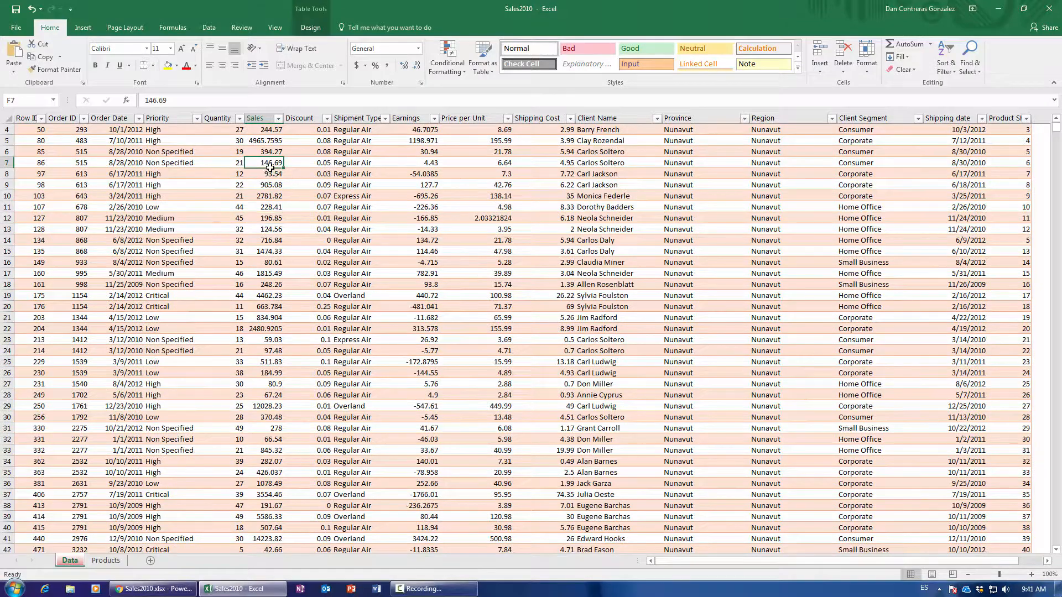
{"action": "key", "text": "ctrl+Down"}
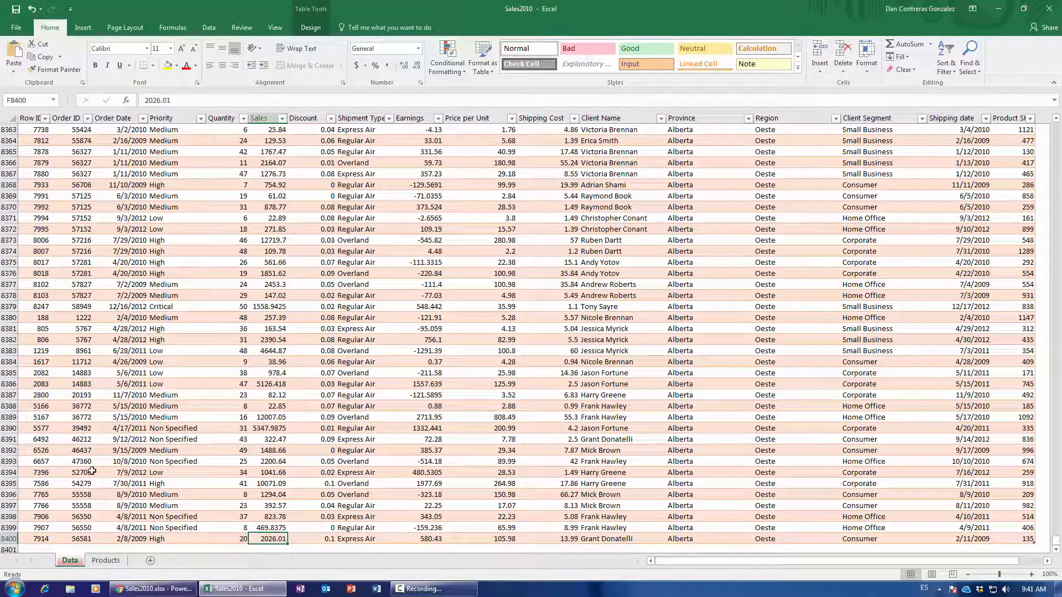
{"action": "key", "text": "ctrl+Up"}
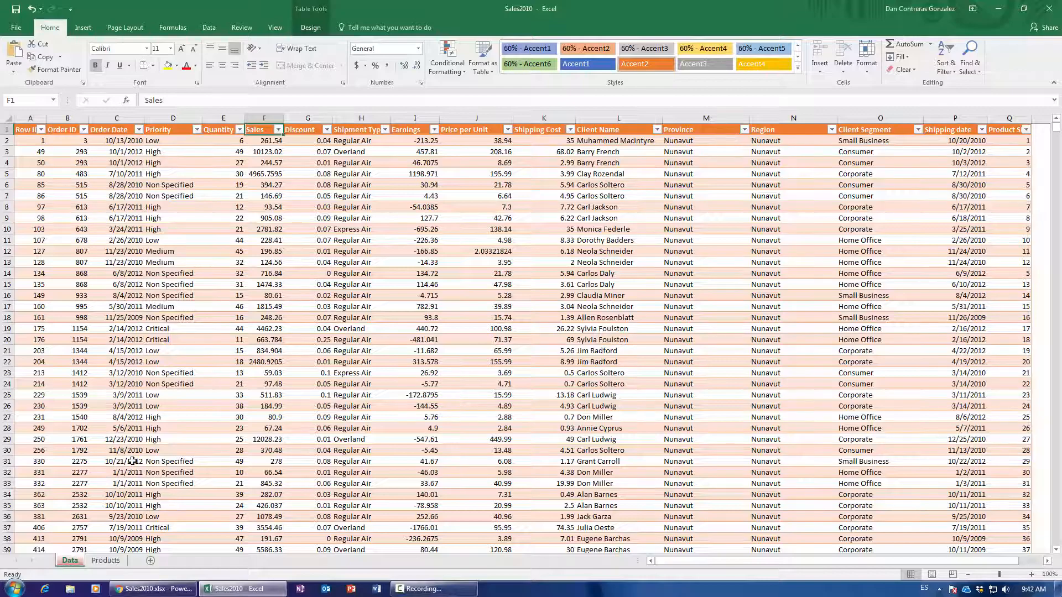
{"action": "left_click", "coordinate": [153, 588]}
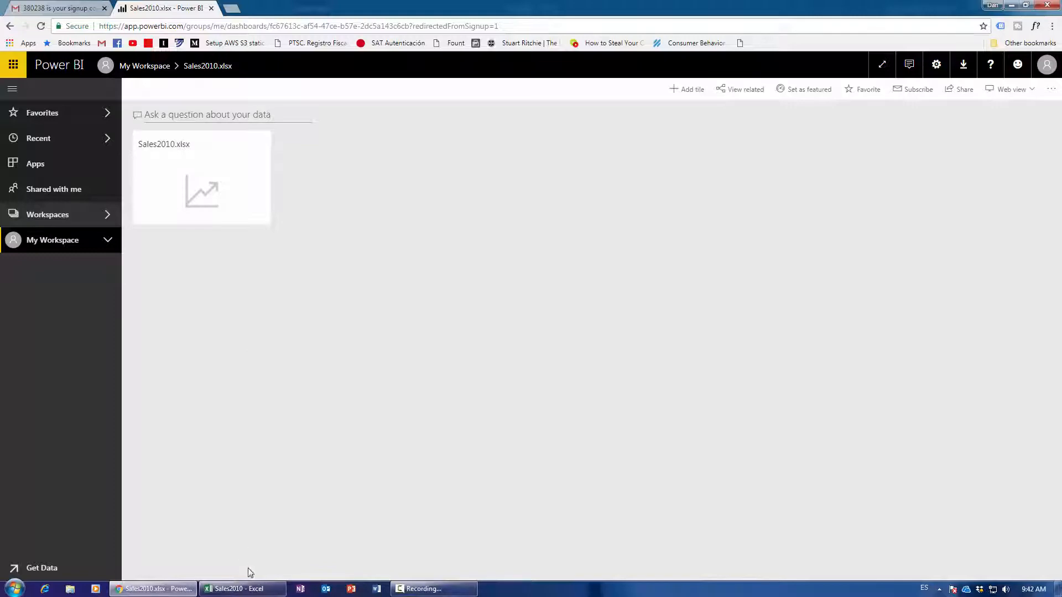
{"action": "left_click", "coordinate": [239, 589]}
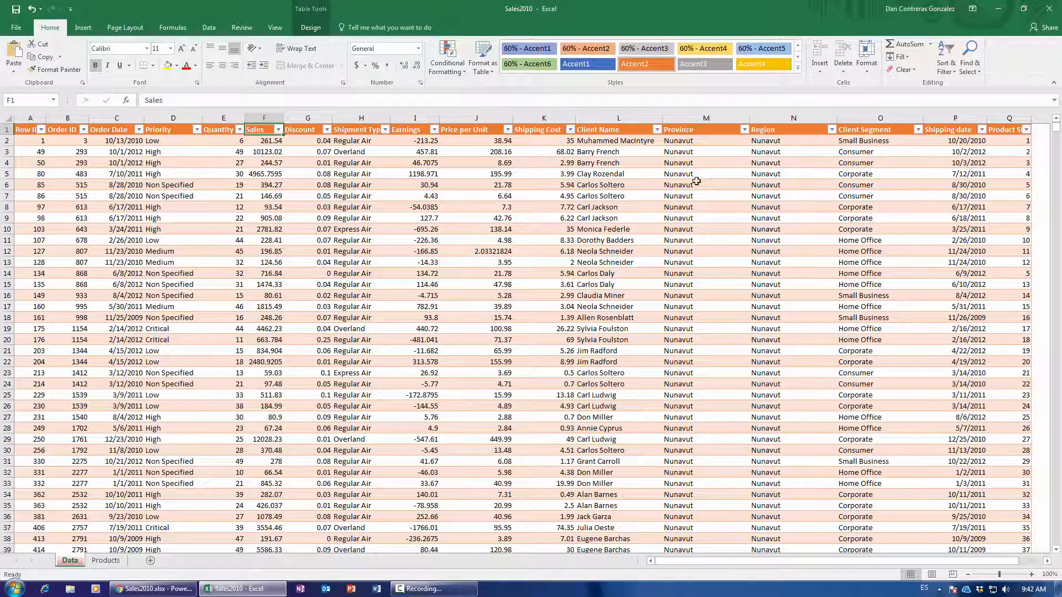
Compare the Sales and Province columns, then return to the Sales2010 dashboard.
{"action": "left_click", "coordinate": [264, 118]}
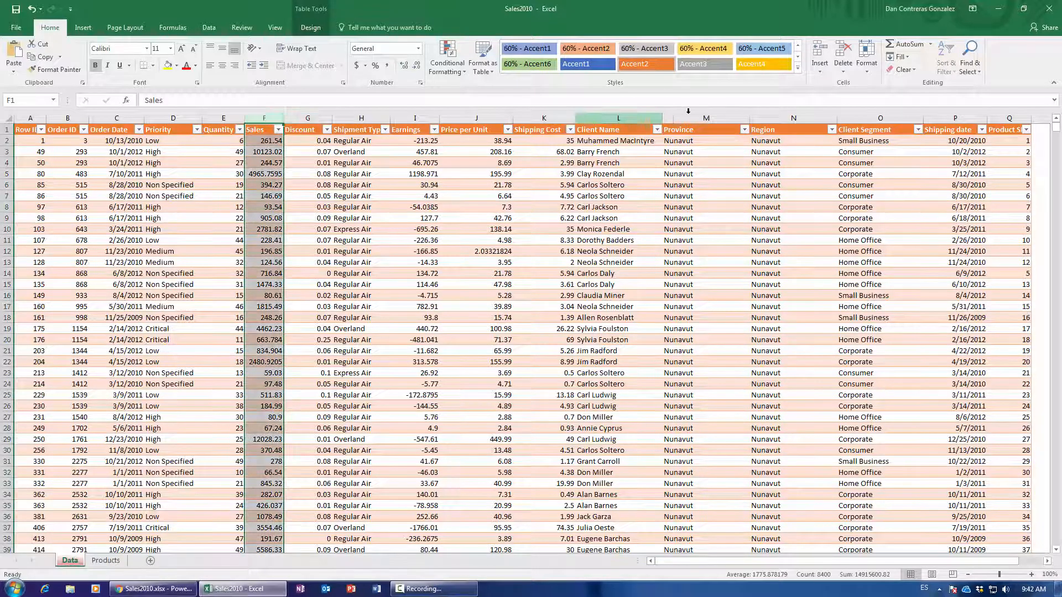
{"action": "left_click", "coordinate": [688, 116]}
{"action": "left_click", "coordinate": [265, 117]}
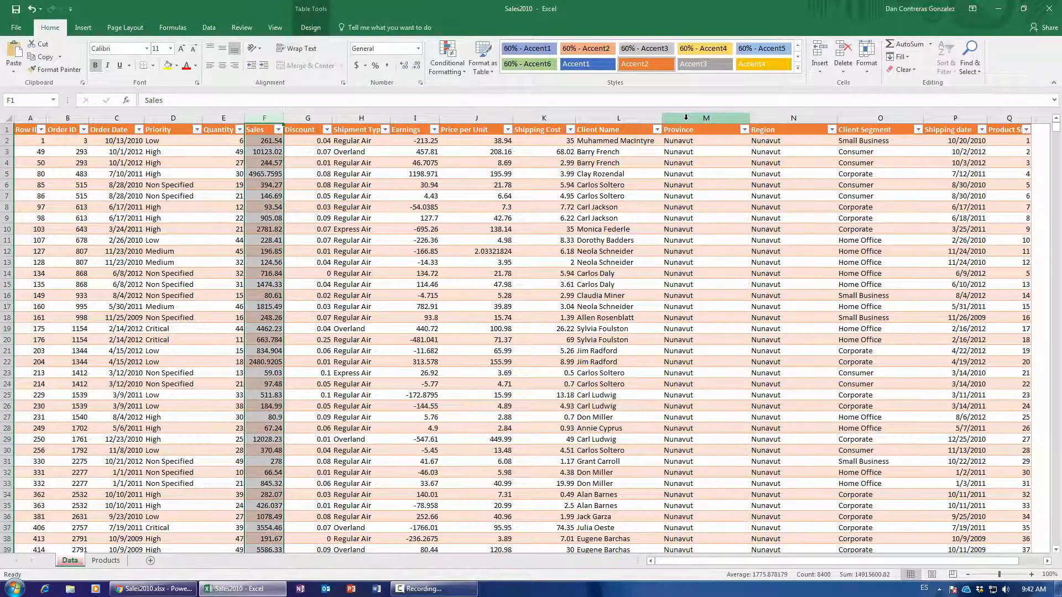
{"action": "left_click", "coordinate": [686, 118]}
{"action": "left_click", "coordinate": [153, 589]}
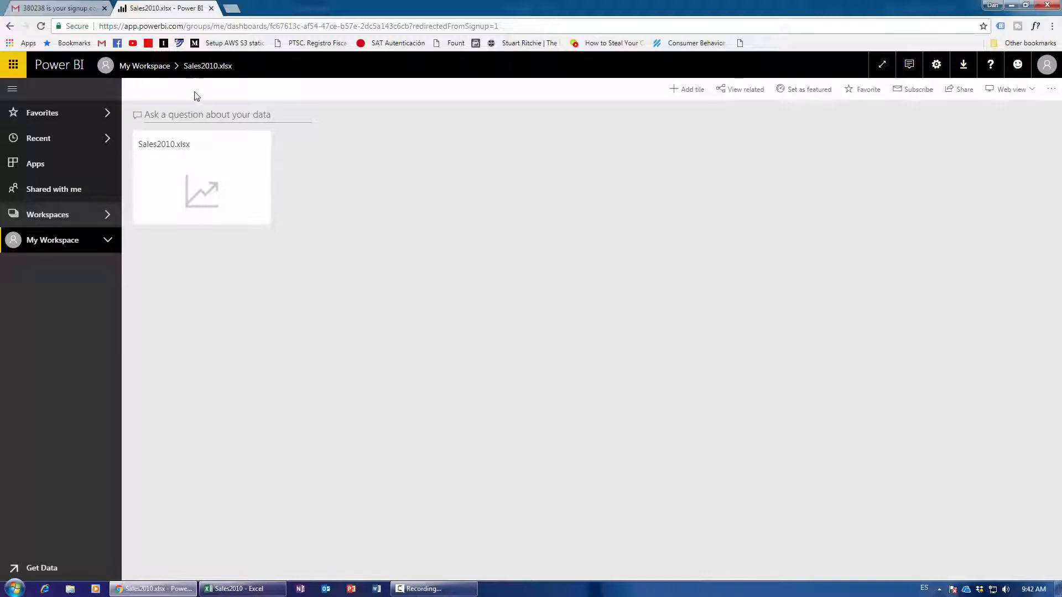
Open the 'Ask a question about your data' Q&A page for the Sales2010 dashboard.
{"action": "left_click", "coordinate": [194, 113]}
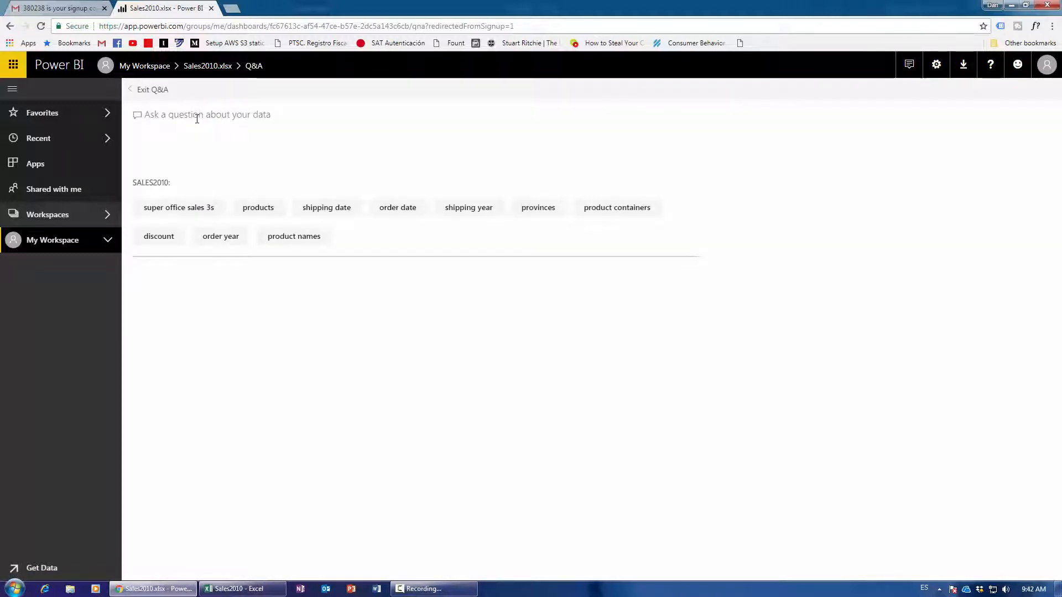
{"action": "left_click", "coordinate": [134, 90]}
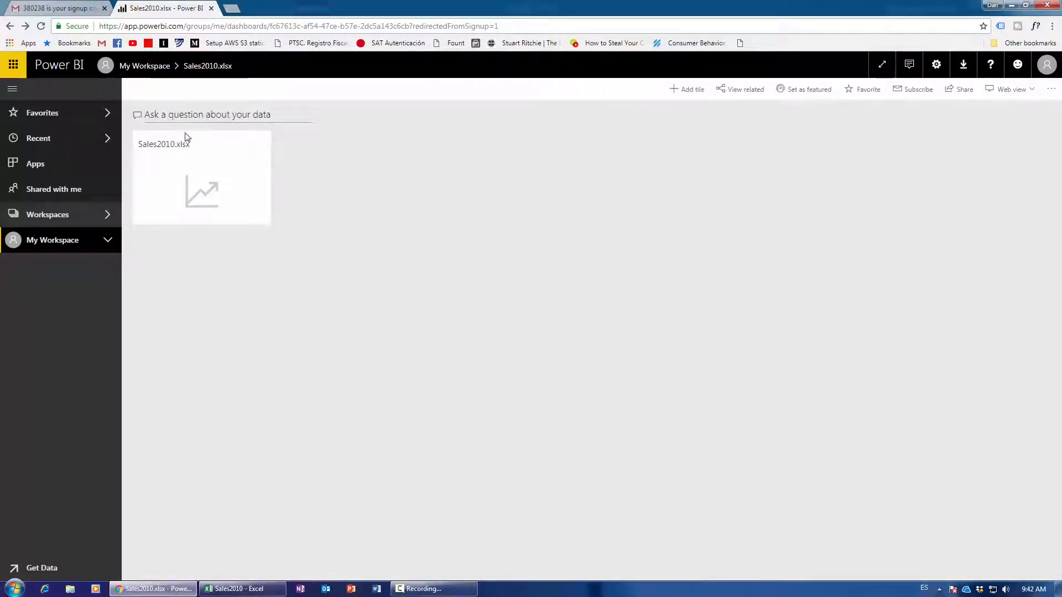
{"action": "left_click", "coordinate": [216, 116]}
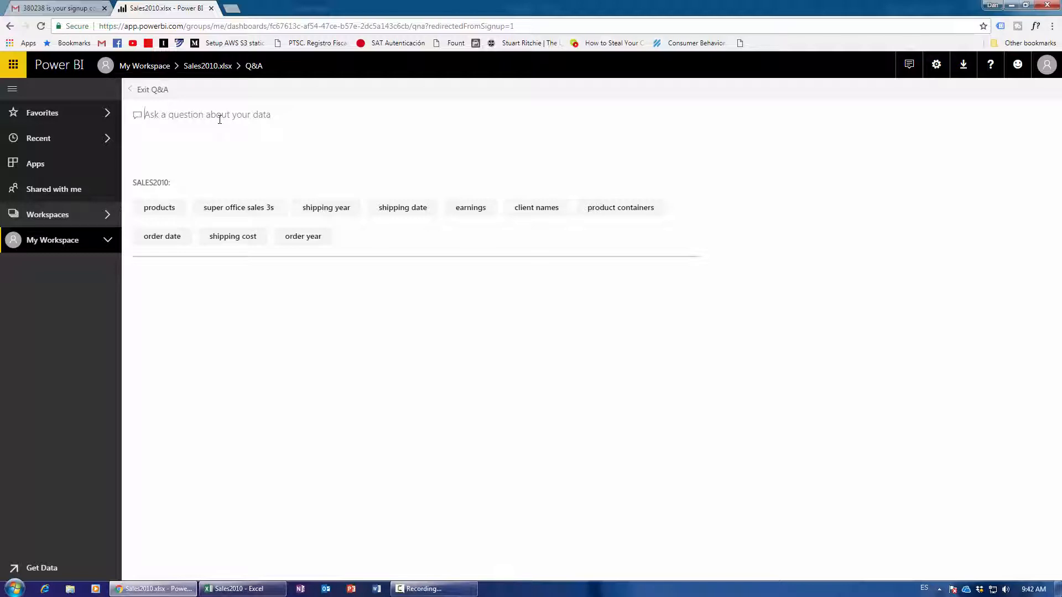
Ask Q&A 'sales by province' to get a bar chart of total sales per province.
{"action": "type", "text": "sales"}
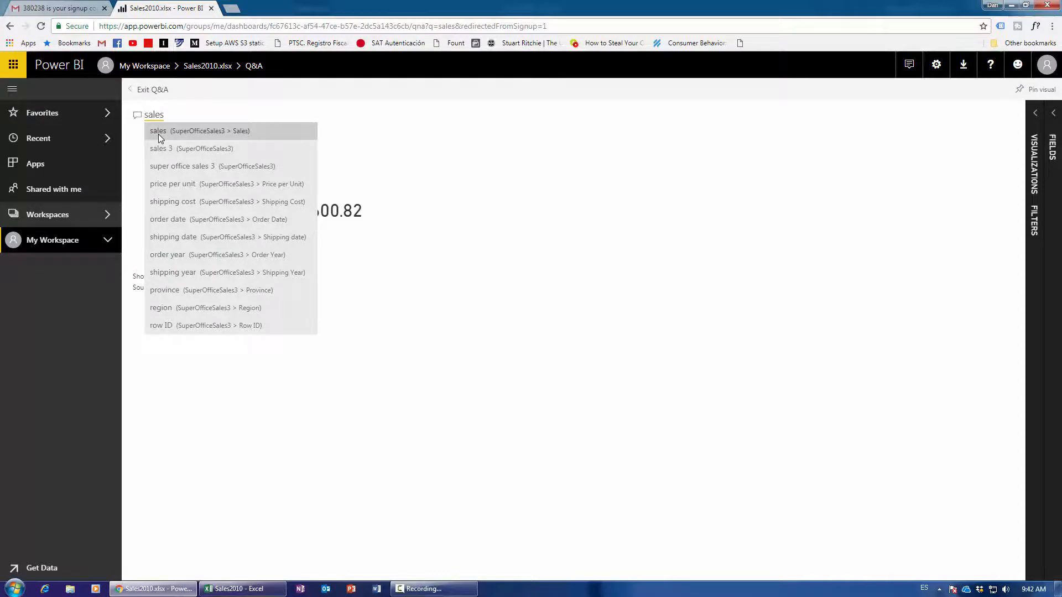
{"action": "type", "text": "by"}
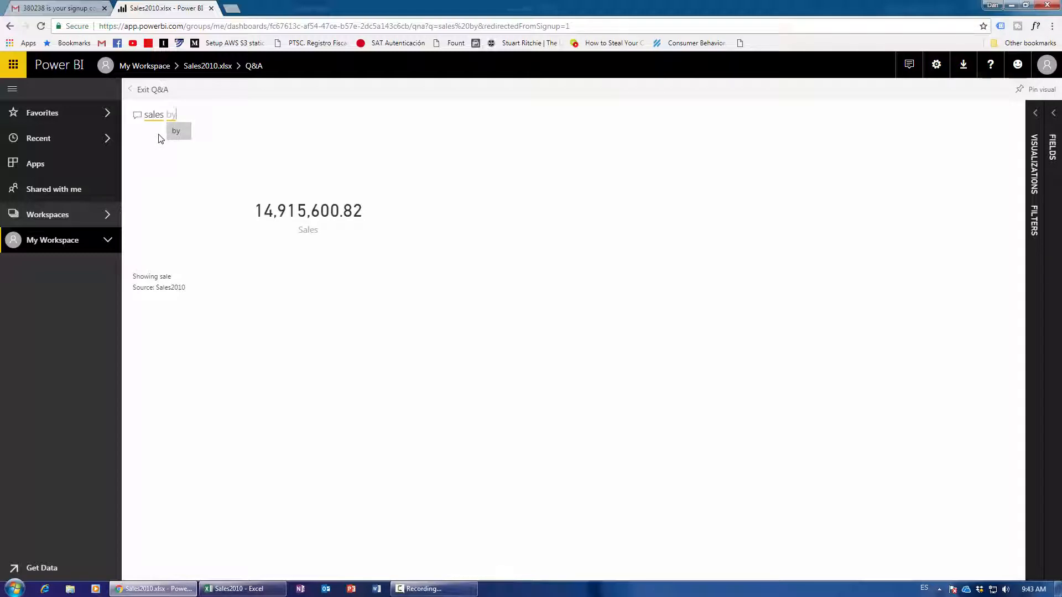
{"action": "type", "text": " provi"}
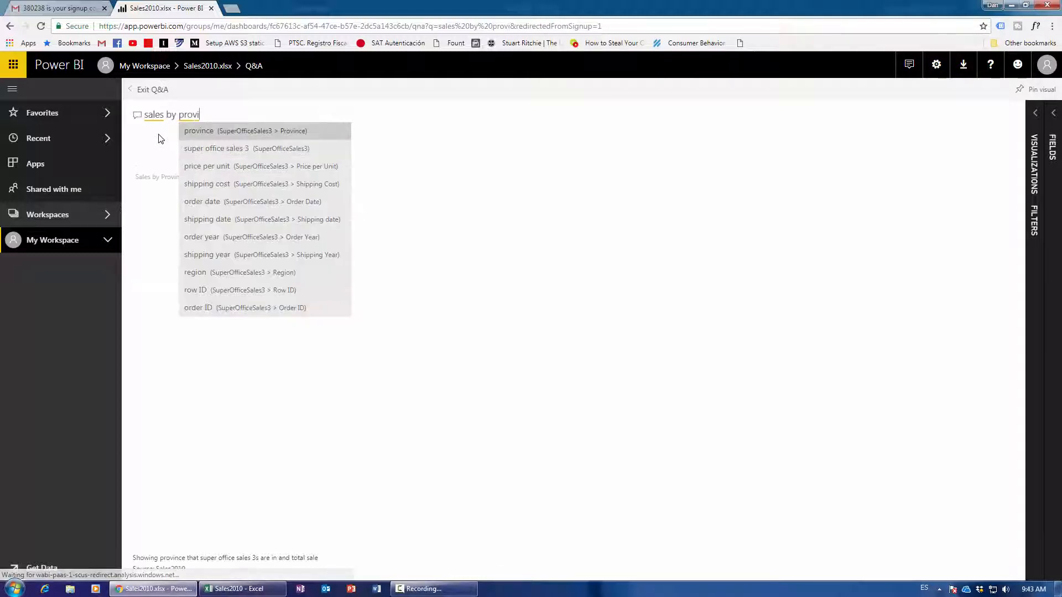
{"action": "left_click", "coordinate": [208, 134]}
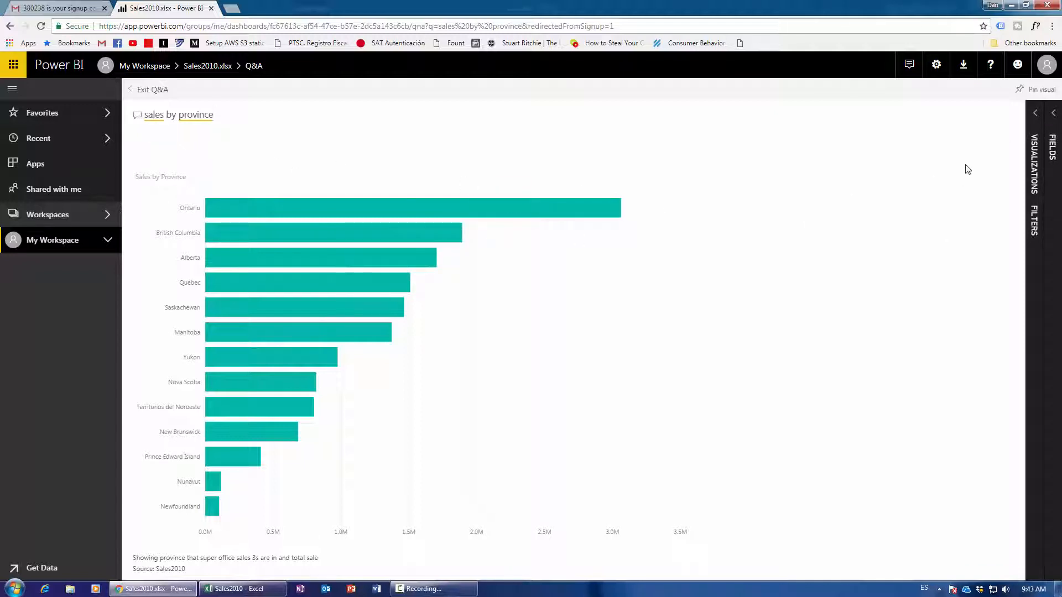
{"action": "left_click", "coordinate": [1038, 129]}
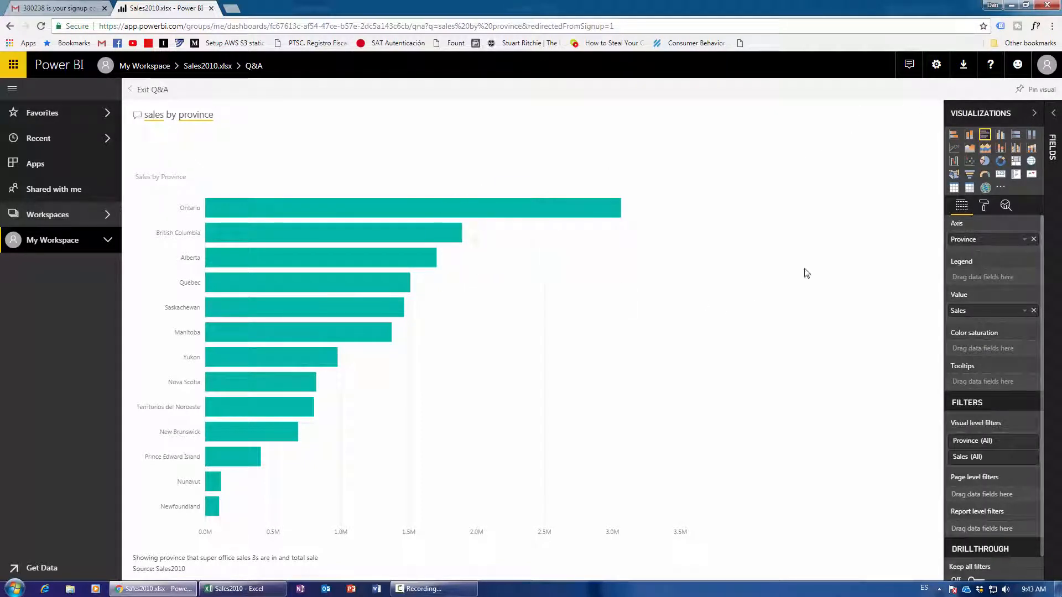
{"action": "left_click", "coordinate": [1034, 113]}
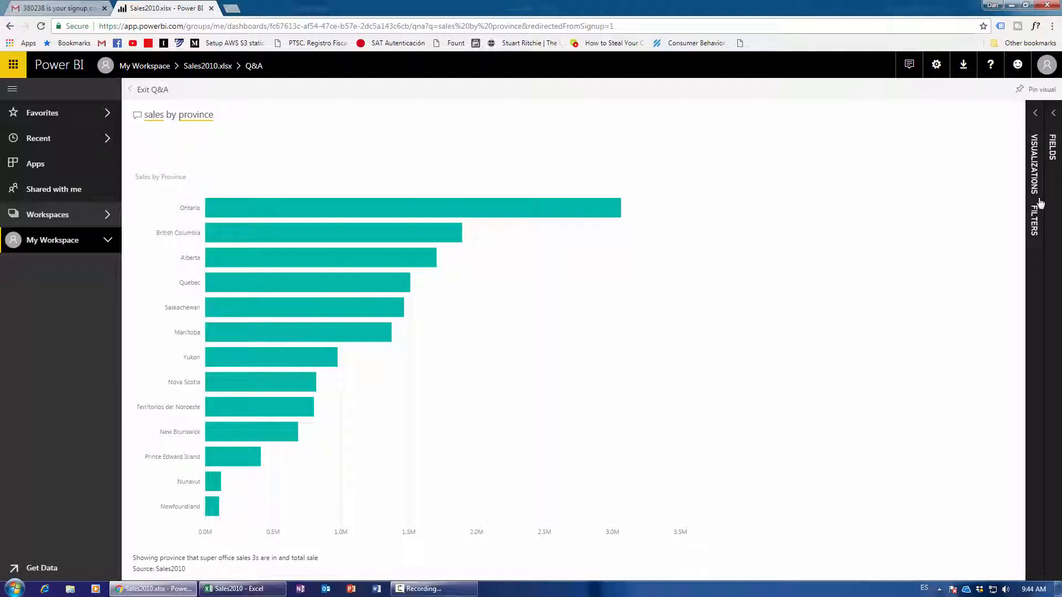
{"action": "left_click", "coordinate": [1033, 133]}
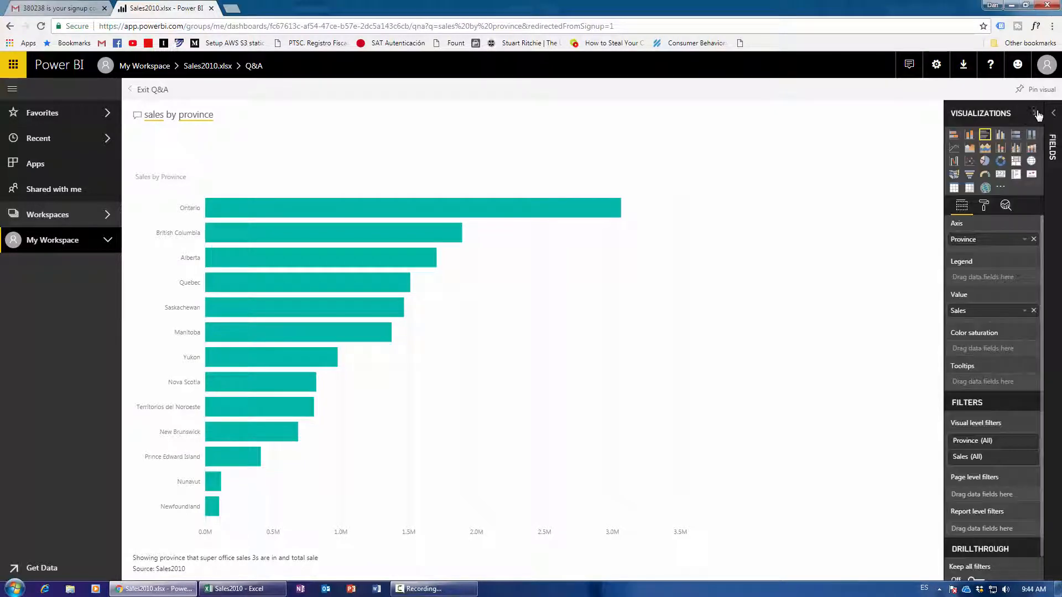
{"action": "left_click", "coordinate": [1038, 114]}
{"action": "left_click", "coordinate": [1039, 117]}
{"action": "left_click", "coordinate": [1001, 137]}
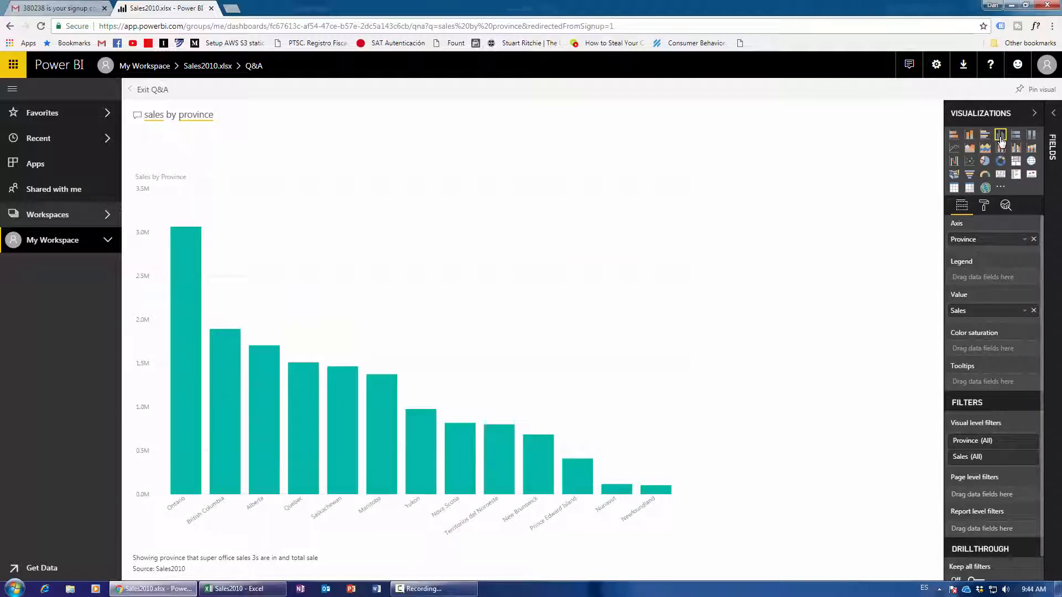
{"action": "left_click", "coordinate": [988, 137]}
{"action": "left_click", "coordinate": [1001, 137]}
{"action": "left_click", "coordinate": [988, 137]}
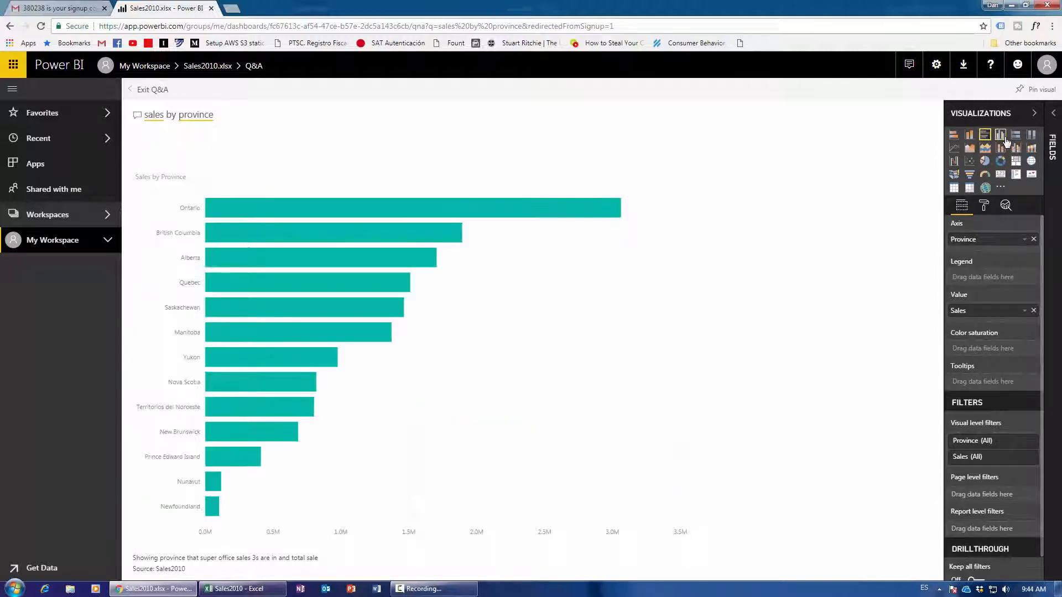
{"action": "left_click", "coordinate": [1000, 138]}
{"action": "left_click", "coordinate": [987, 137]}
{"action": "left_click", "coordinate": [1000, 138]}
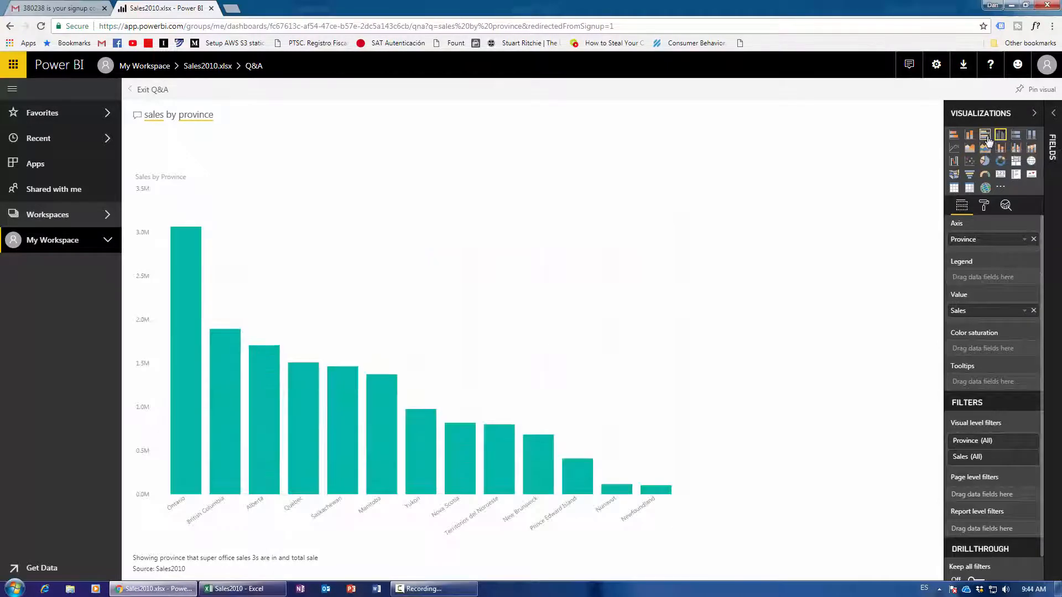
{"action": "left_click", "coordinate": [988, 137]}
{"action": "left_click", "coordinate": [1000, 137]}
{"action": "left_click", "coordinate": [988, 137]}
{"action": "left_click", "coordinate": [1000, 138]}
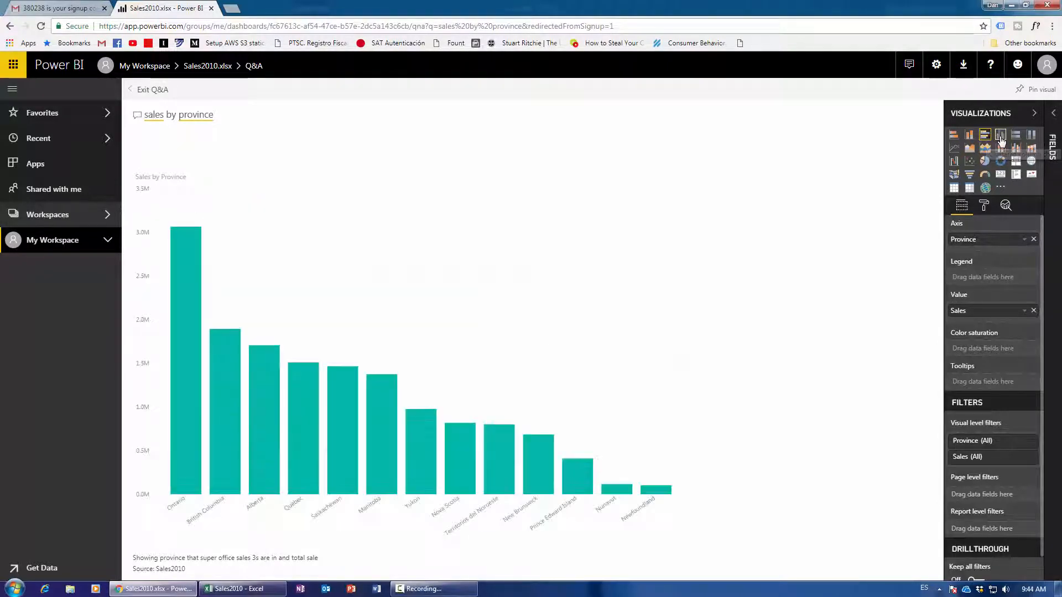
{"action": "left_click", "coordinate": [990, 139]}
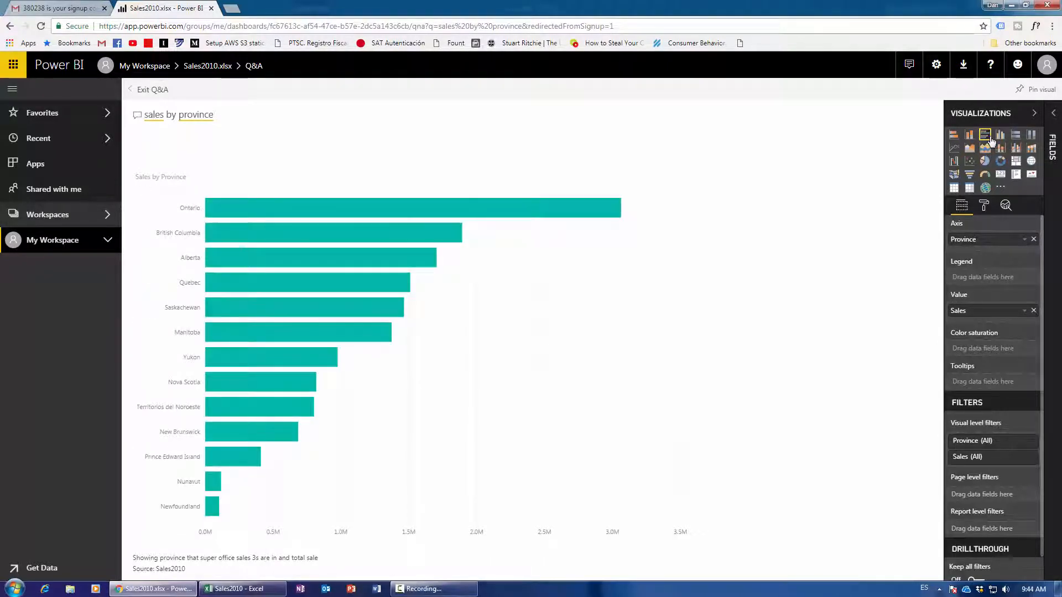
{"action": "left_click", "coordinate": [987, 165]}
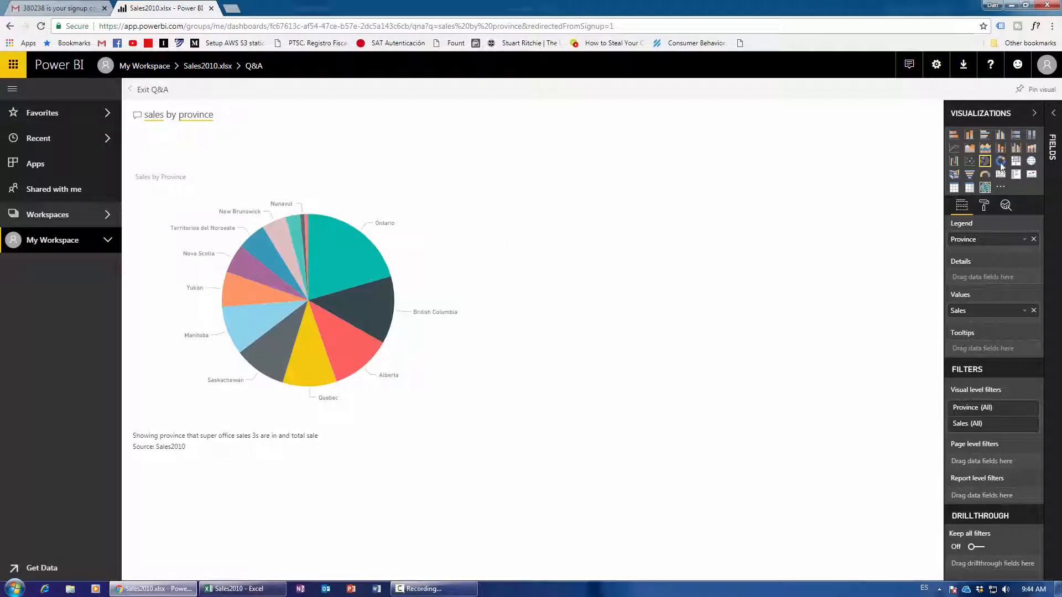
{"action": "left_click", "coordinate": [984, 136]}
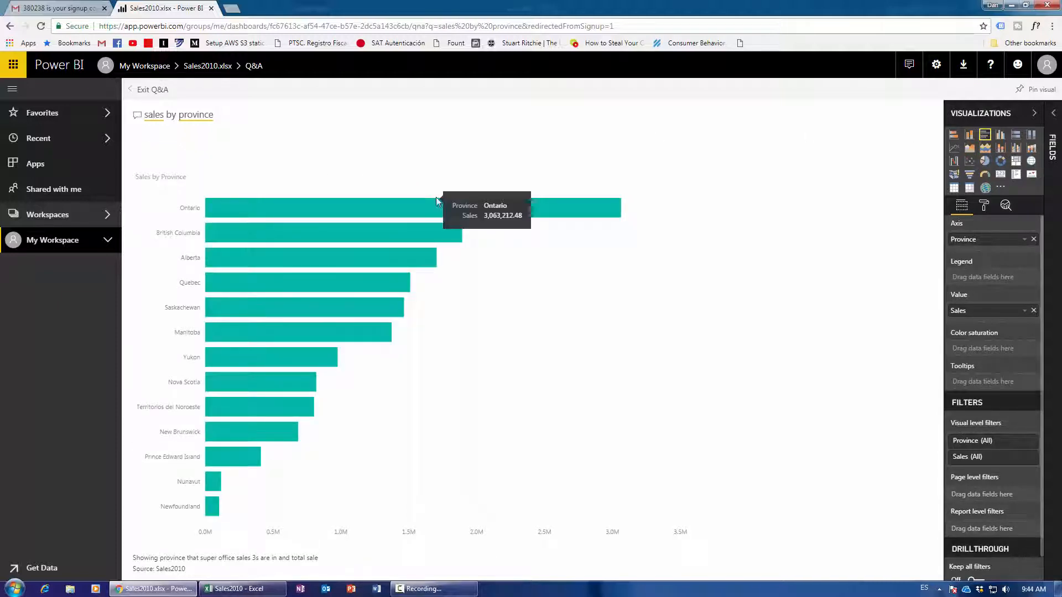
{"action": "left_click", "coordinate": [1034, 113]}
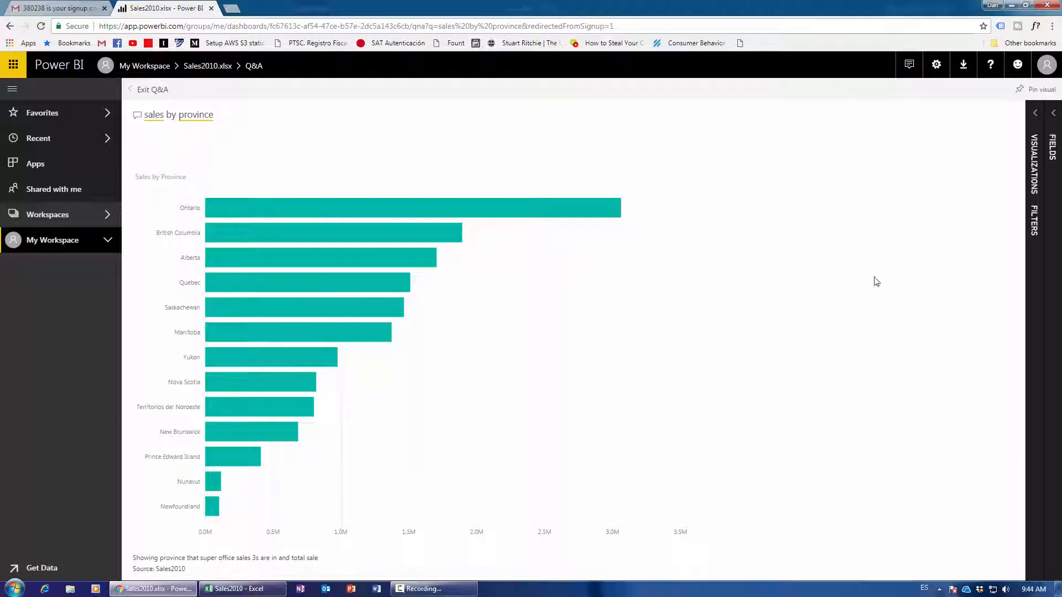
Pin the province bar chart to the existing Sales2010.xlsx dashboard and go to that dashboard.
{"action": "left_click", "coordinate": [1021, 91]}
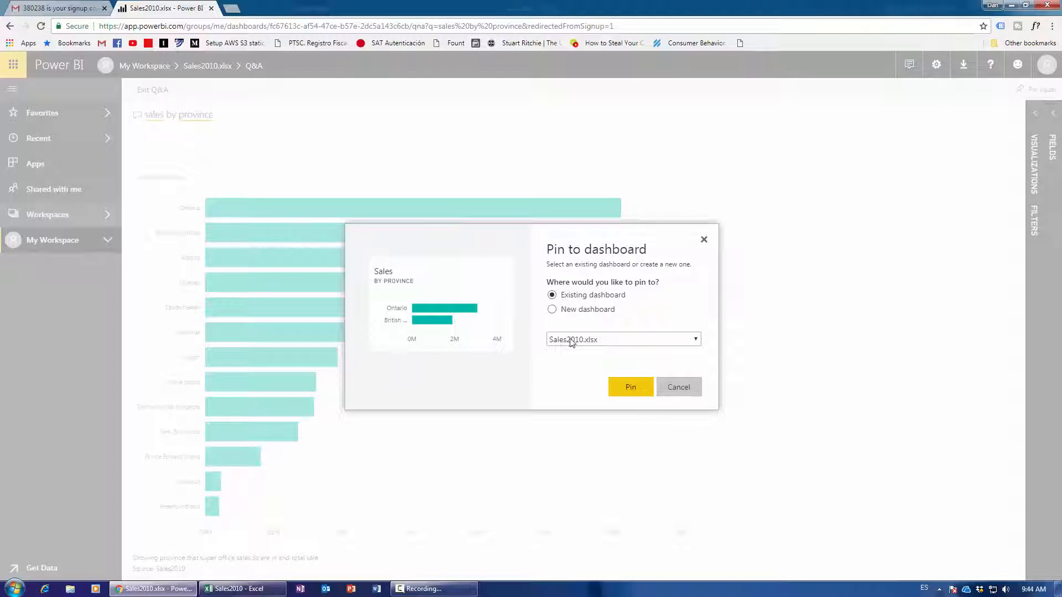
{"action": "left_click", "coordinate": [629, 390]}
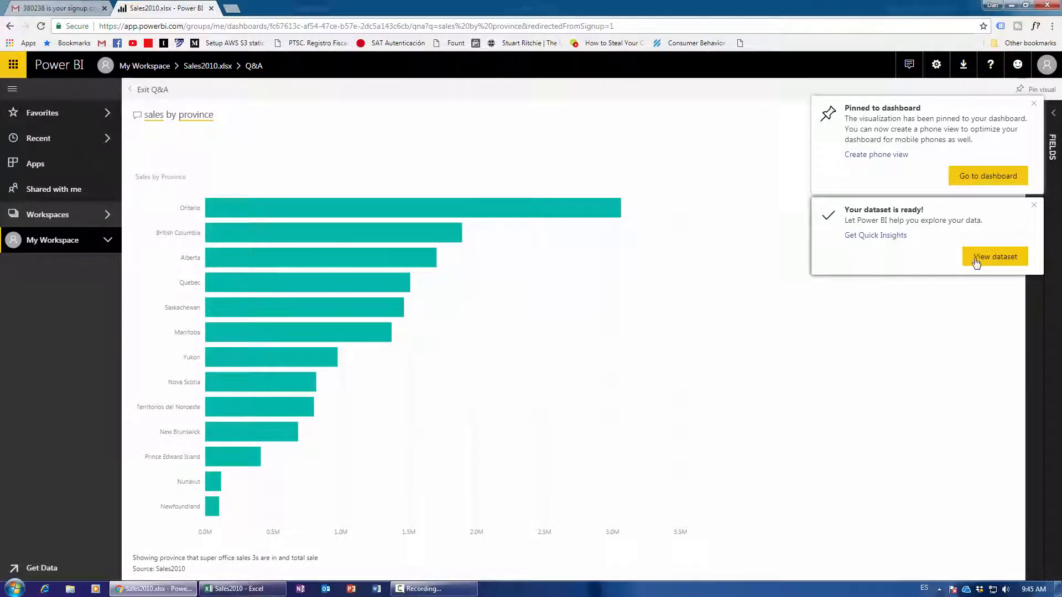
{"action": "left_click", "coordinate": [966, 175]}
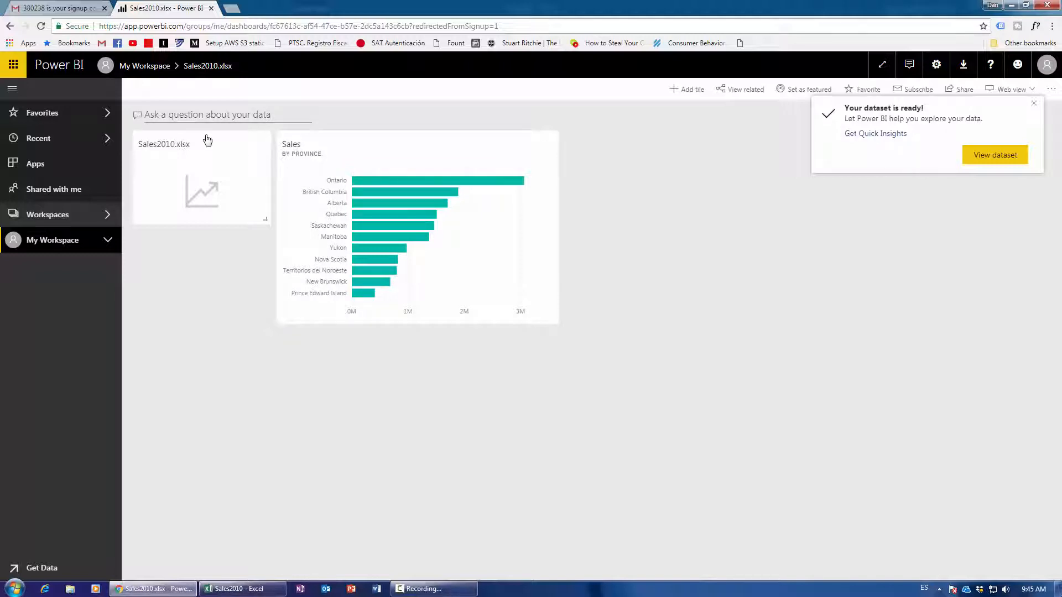
Ask Q&A 'sales by shipment type' and display the answer as a donut chart.
{"action": "left_click", "coordinate": [191, 114]}
{"action": "type", "text": "s"}
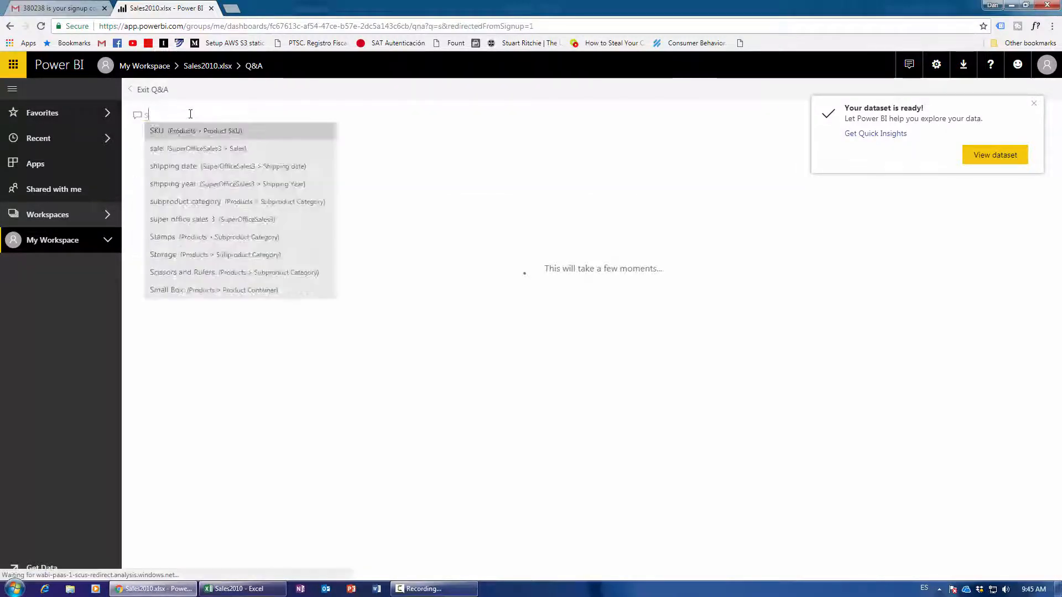
{"action": "type", "text": "ales by "}
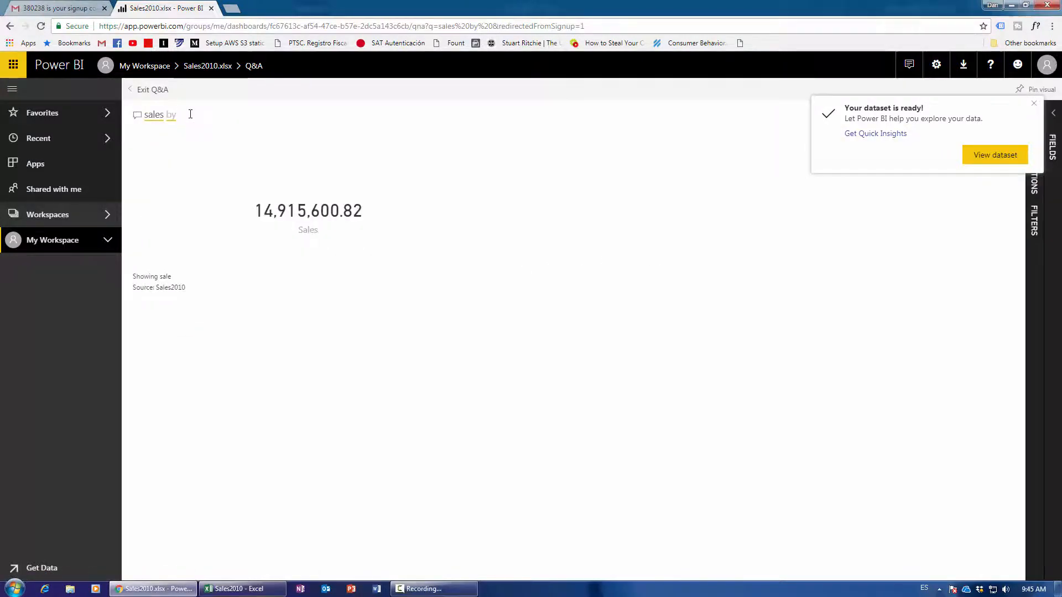
{"action": "type", "text": "shi"}
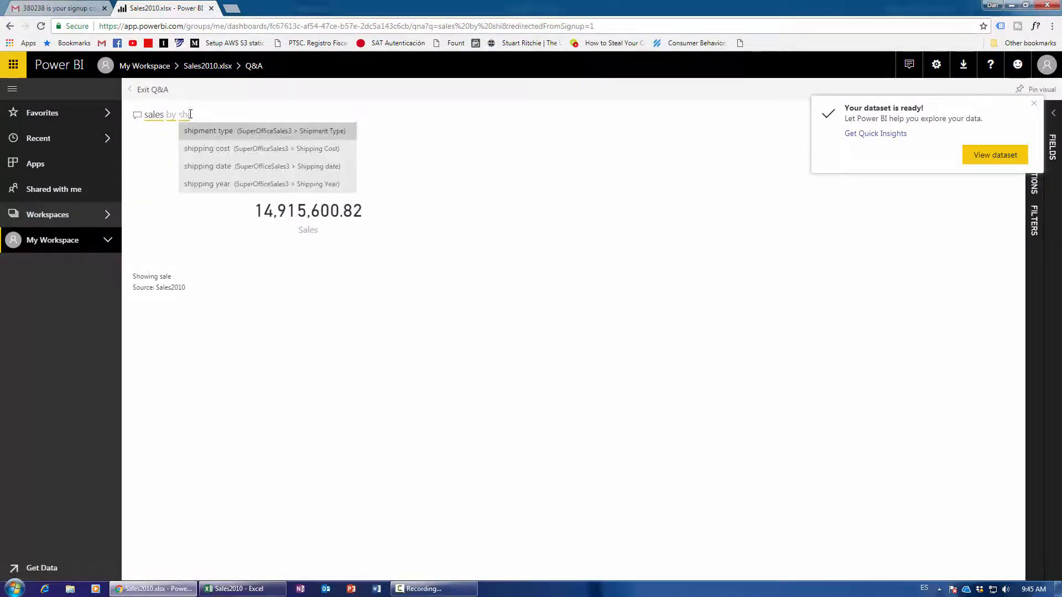
{"action": "left_click", "coordinate": [219, 131]}
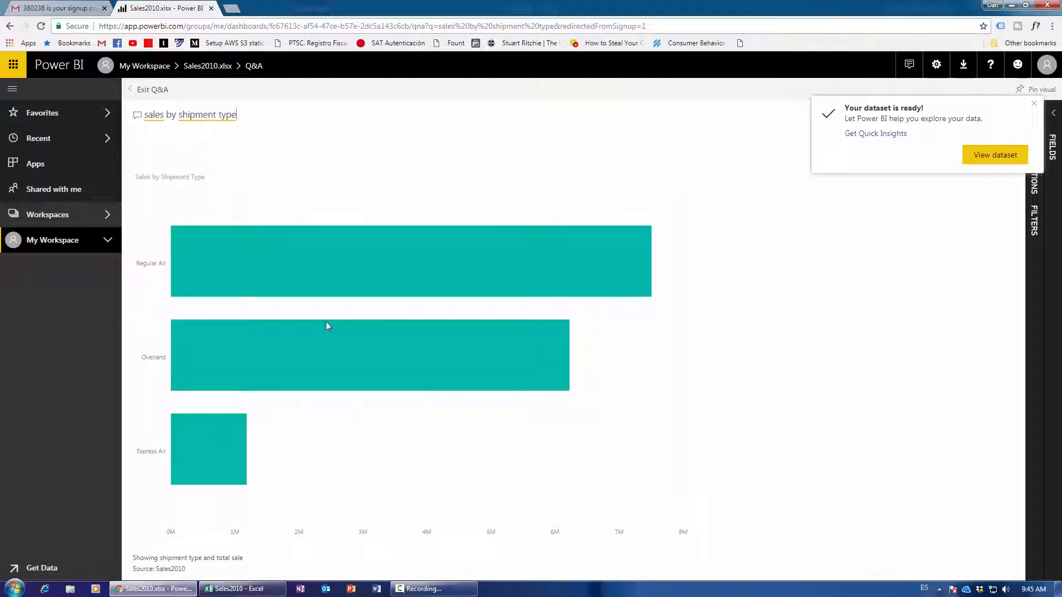
{"action": "left_click", "coordinate": [1032, 123]}
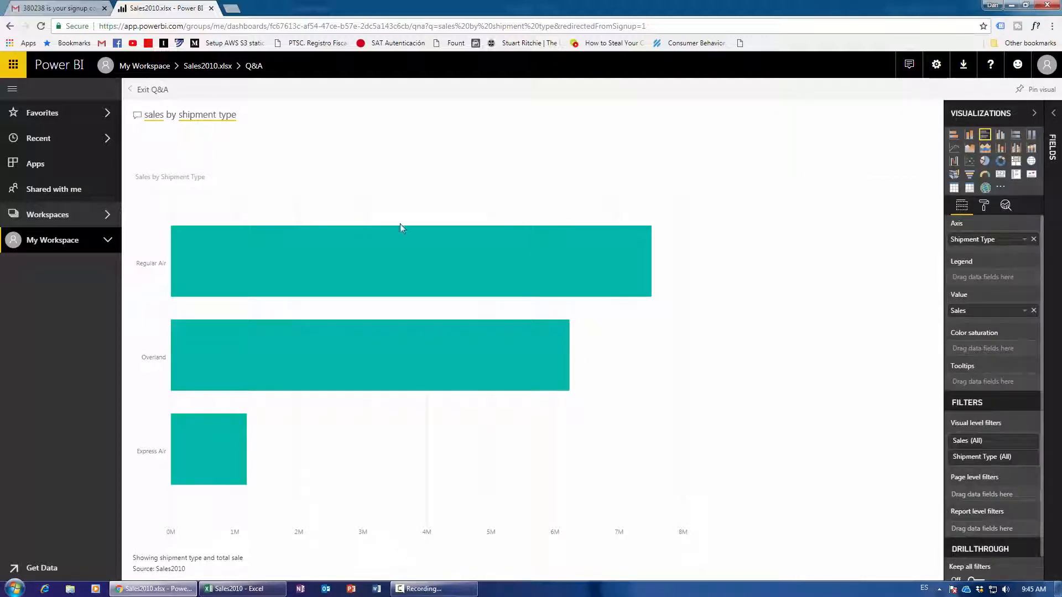
{"action": "mouse_move", "coordinate": [465, 330]}
{"action": "left_click", "coordinate": [999, 163]}
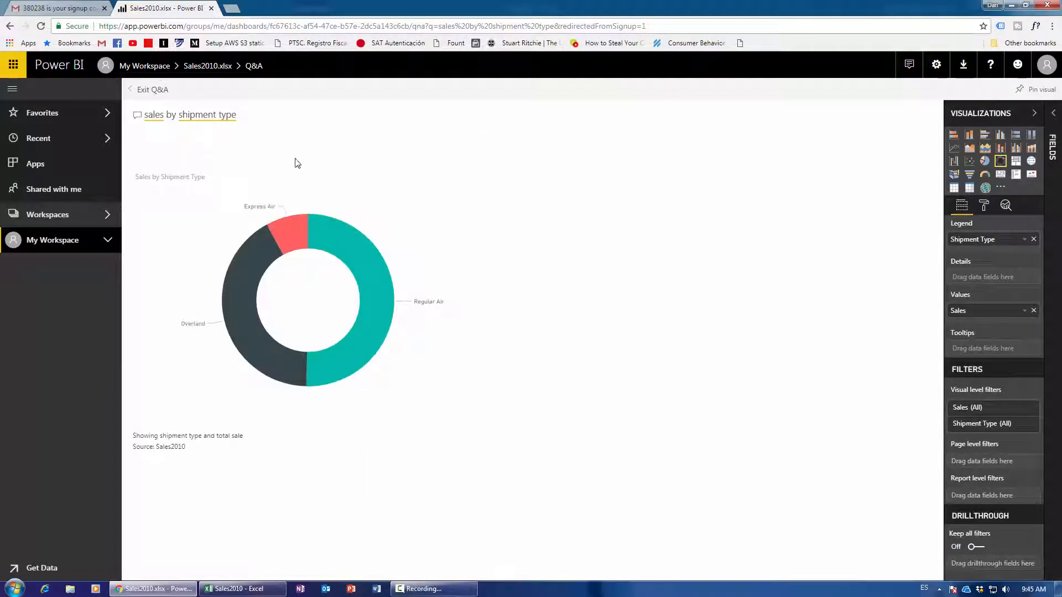
Pin the shipment-type donut chart to the Sales2010.xlsx dashboard.
{"action": "mouse_move", "coordinate": [247, 282]}
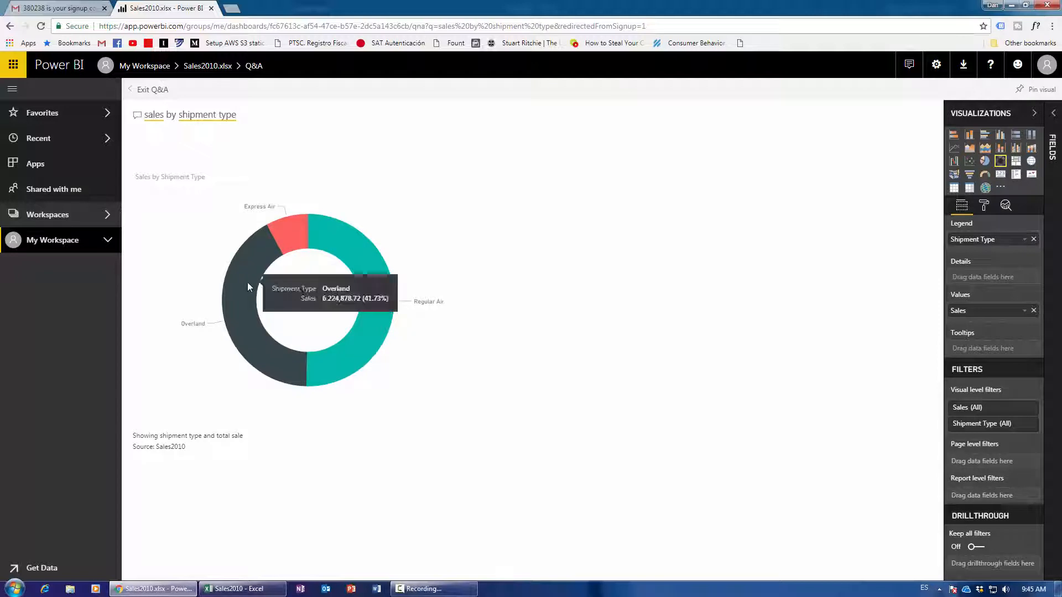
{"action": "left_click", "coordinate": [1029, 89]}
{"action": "left_click", "coordinate": [631, 388]}
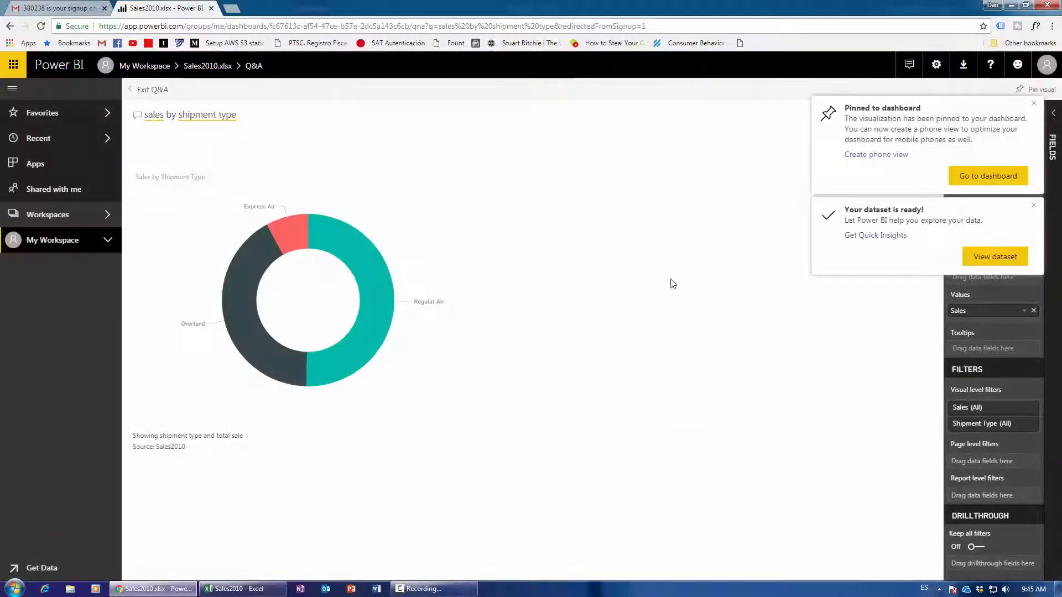
Go to the Sales2010.xlsx dashboard showing the new donut tile and dismiss the dataset-ready notification.
{"action": "left_click", "coordinate": [958, 179]}
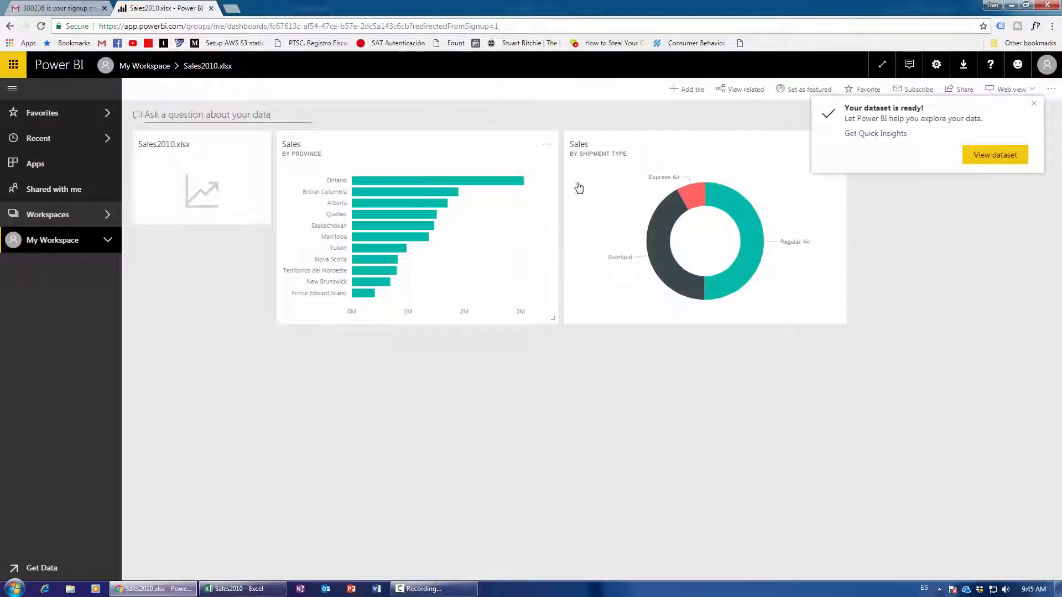
{"action": "mouse_move", "coordinate": [701, 302]}
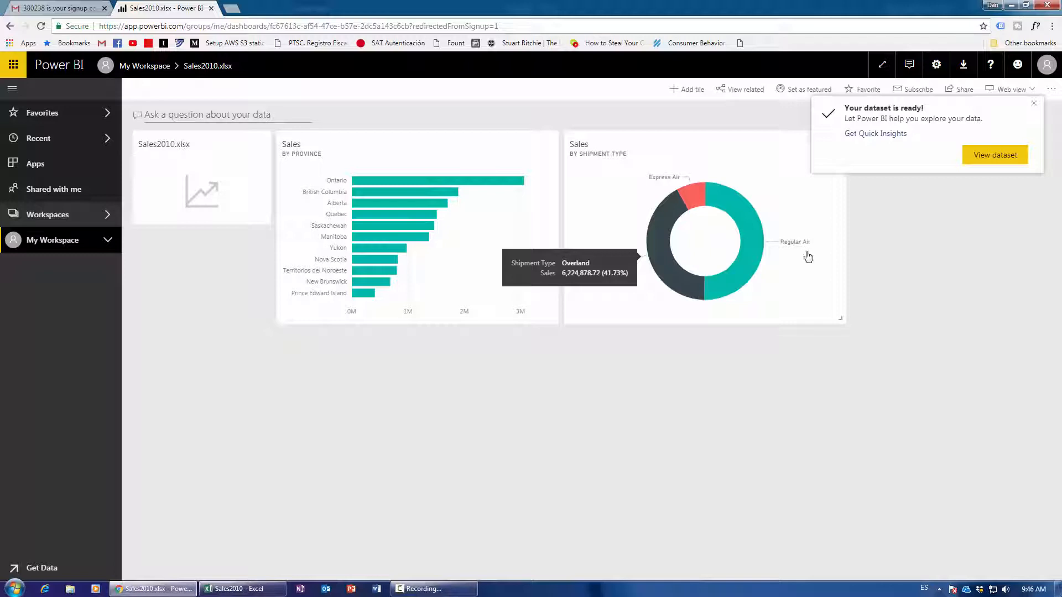
{"action": "left_click", "coordinate": [1034, 103]}
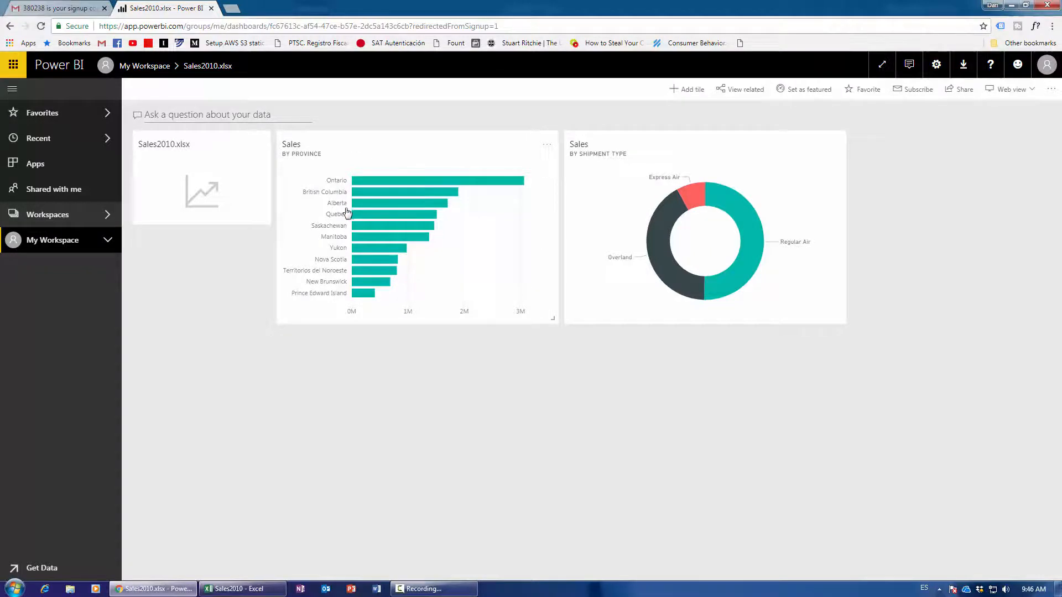
Ask Q&A for 'sales' and pin the resulting 14.92M total Sales card to the dashboard.
{"action": "left_click", "coordinate": [191, 114]}
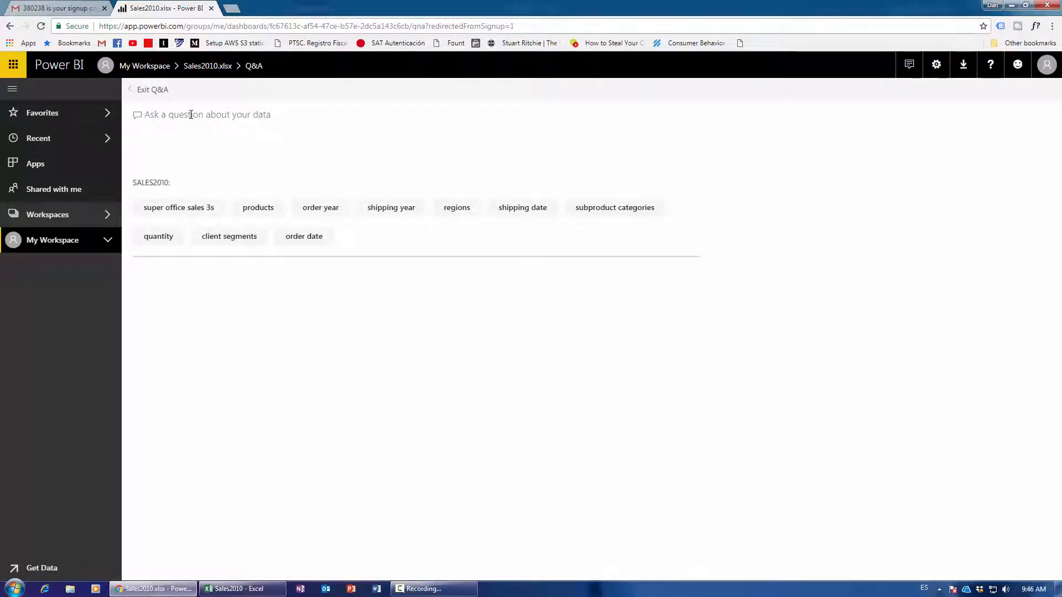
{"action": "type", "text": "sales"}
{"action": "left_click", "coordinate": [167, 133]}
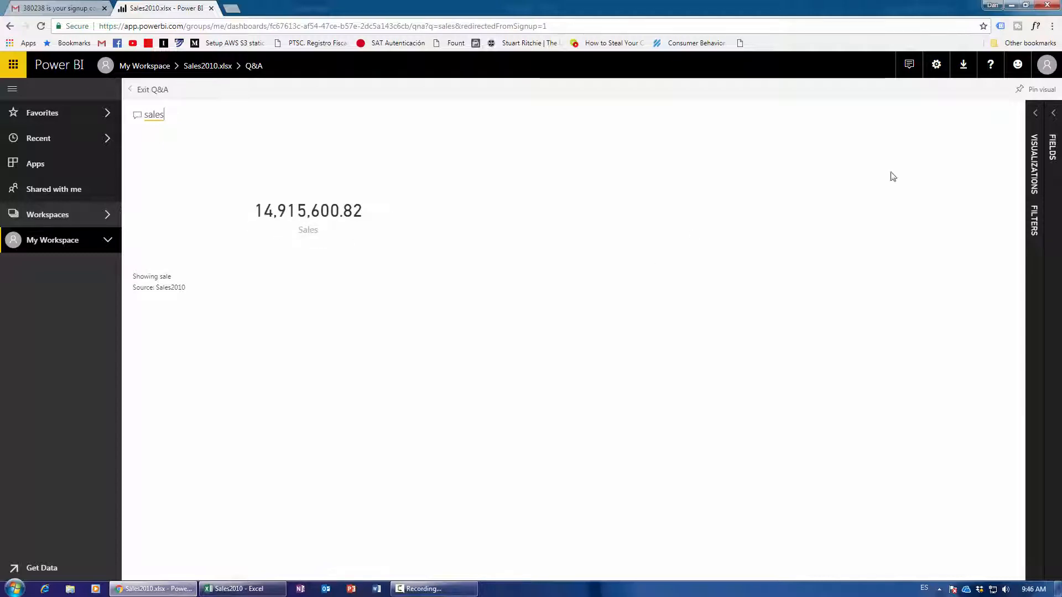
{"action": "left_click", "coordinate": [1043, 69]}
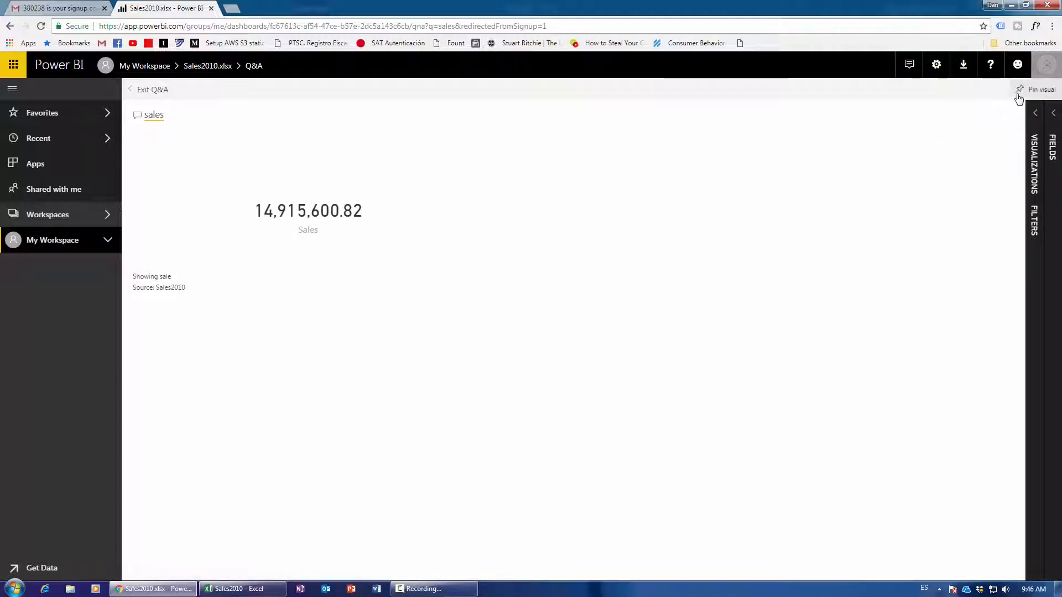
{"action": "left_click", "coordinate": [1029, 89]}
{"action": "left_click", "coordinate": [626, 391]}
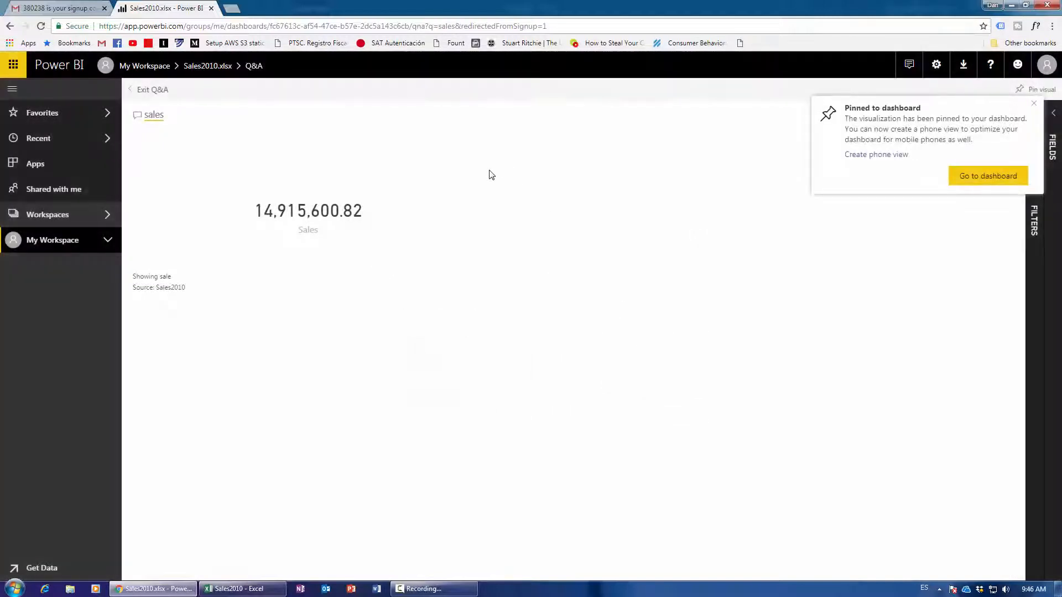
{"action": "left_click", "coordinate": [988, 176]}
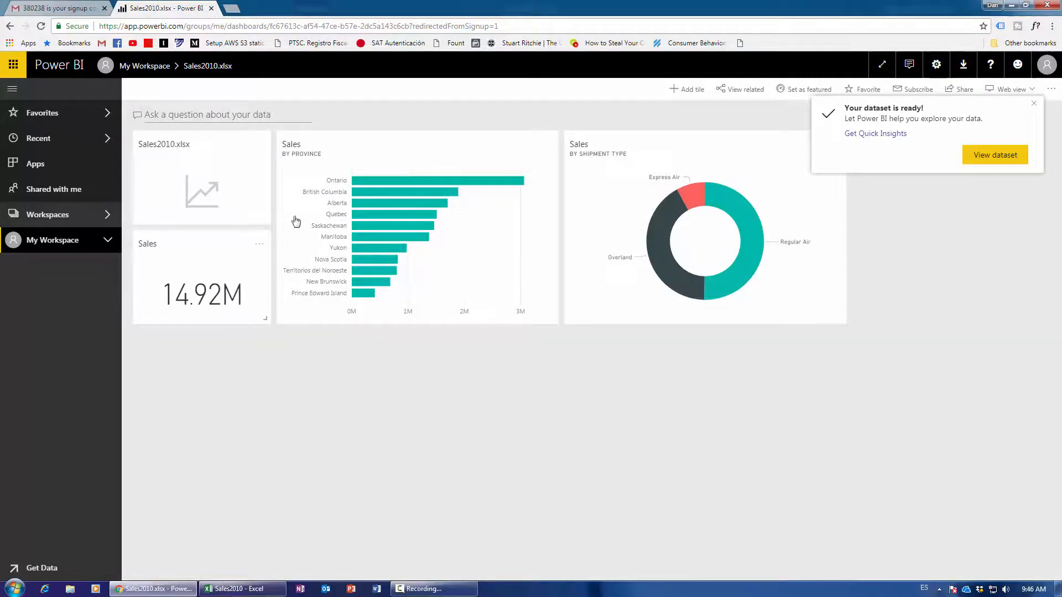
Drag the Sales by Province tile into place below the Sales card.
{"action": "left_click_drag", "start_coordinate": [304, 145], "coordinate": [166, 267]}
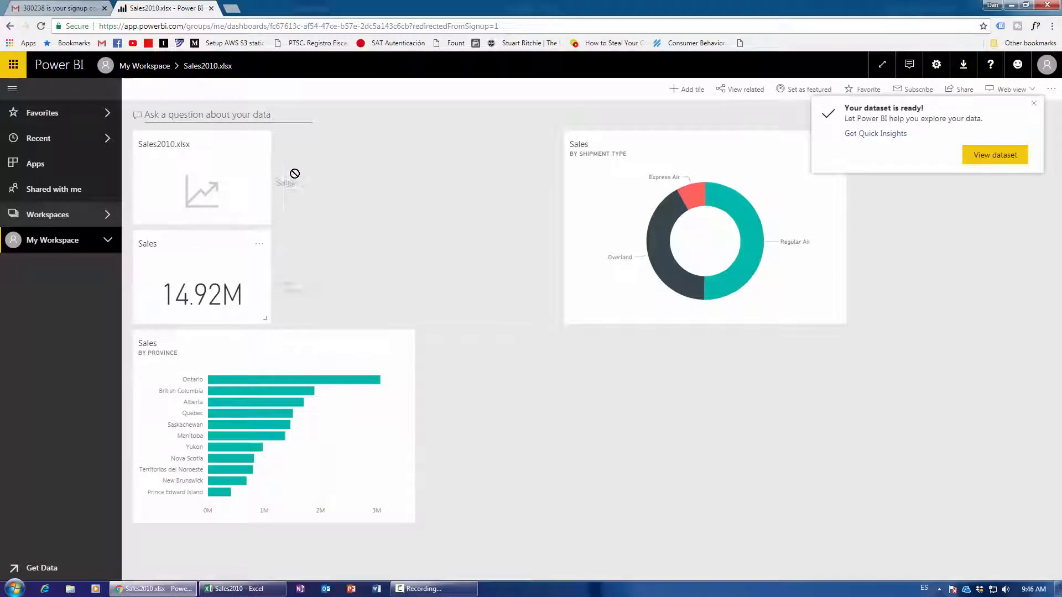
{"action": "left_click_drag", "start_coordinate": [294, 174], "coordinate": [305, 146]}
{"action": "left_click_drag", "start_coordinate": [171, 246], "coordinate": [308, 152]}
{"action": "left_click_drag", "start_coordinate": [410, 520], "coordinate": [820, 486]}
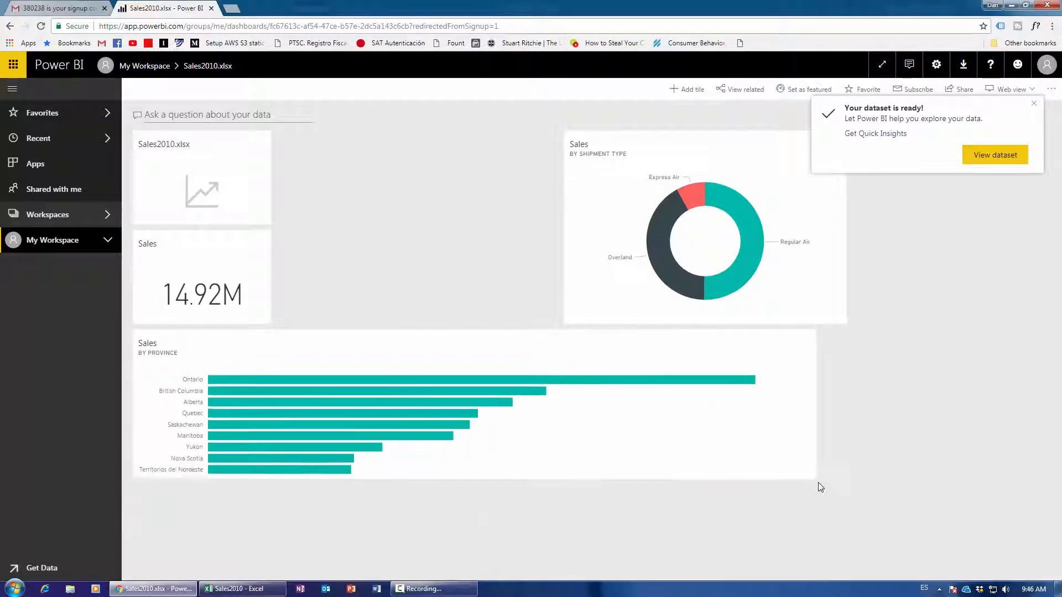
{"action": "left_click_drag", "start_coordinate": [841, 522], "coordinate": [342, 491]}
{"action": "left_click_drag", "start_coordinate": [147, 348], "coordinate": [476, 260]}
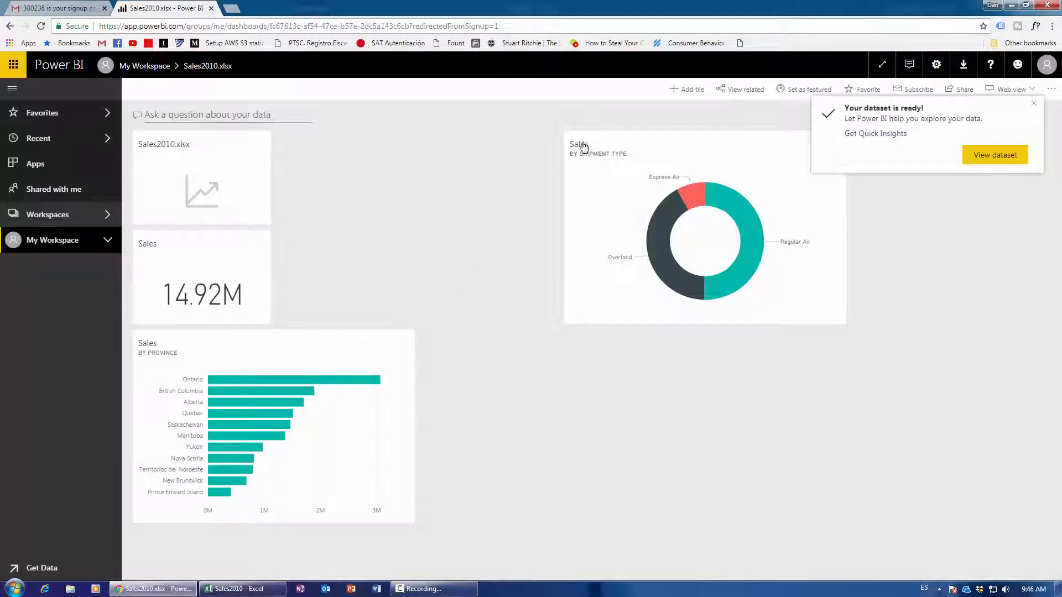
{"action": "left_click_drag", "start_coordinate": [583, 147], "coordinate": [352, 167]}
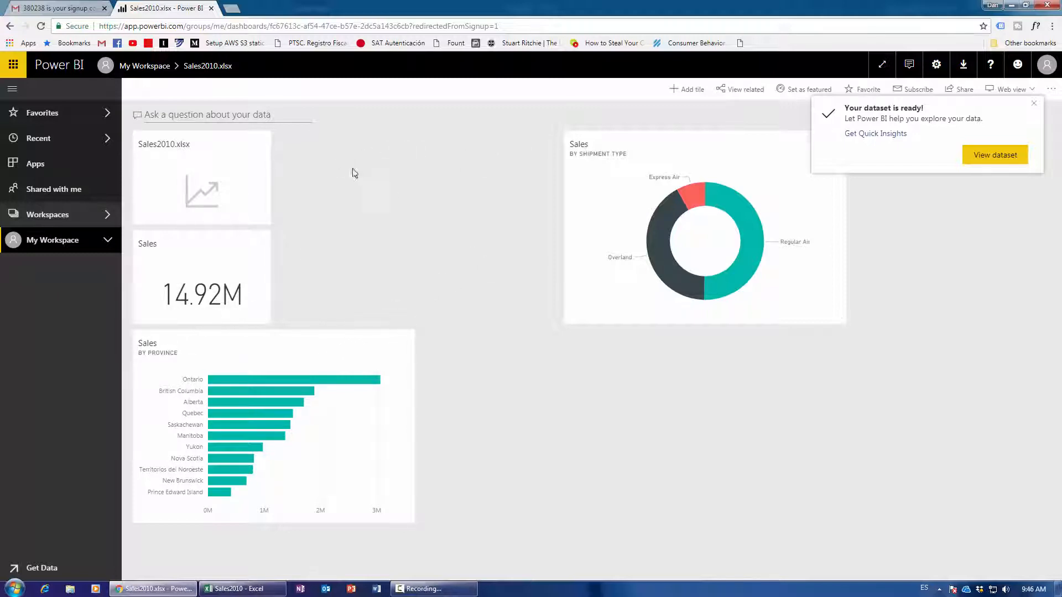
Dismiss the dataset-ready notification and enlarge the province tile to about double size.
{"action": "left_click", "coordinate": [1034, 103]}
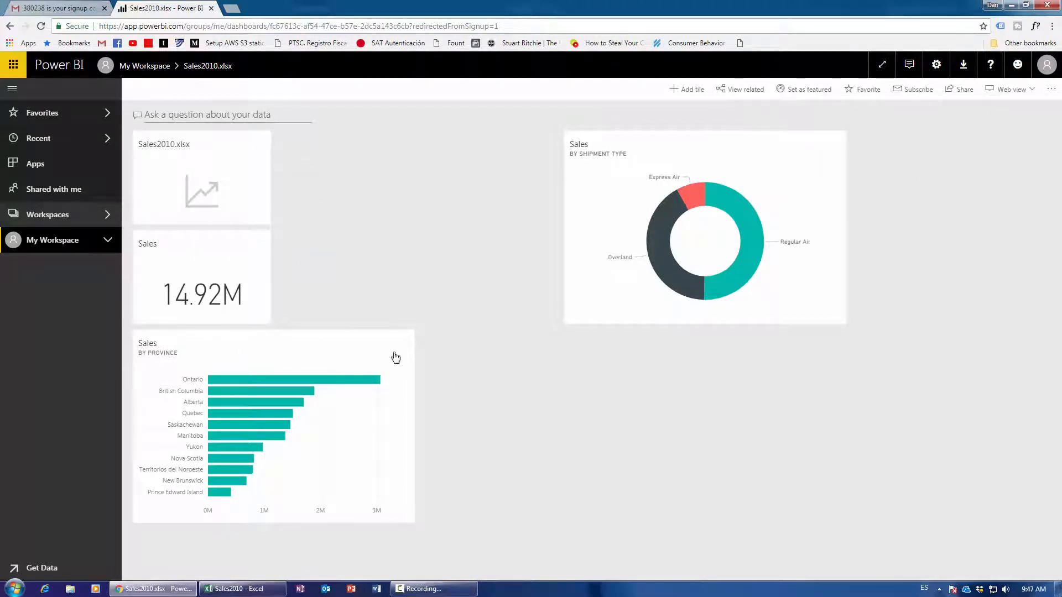
{"action": "left_click_drag", "start_coordinate": [412, 518], "coordinate": [548, 540]}
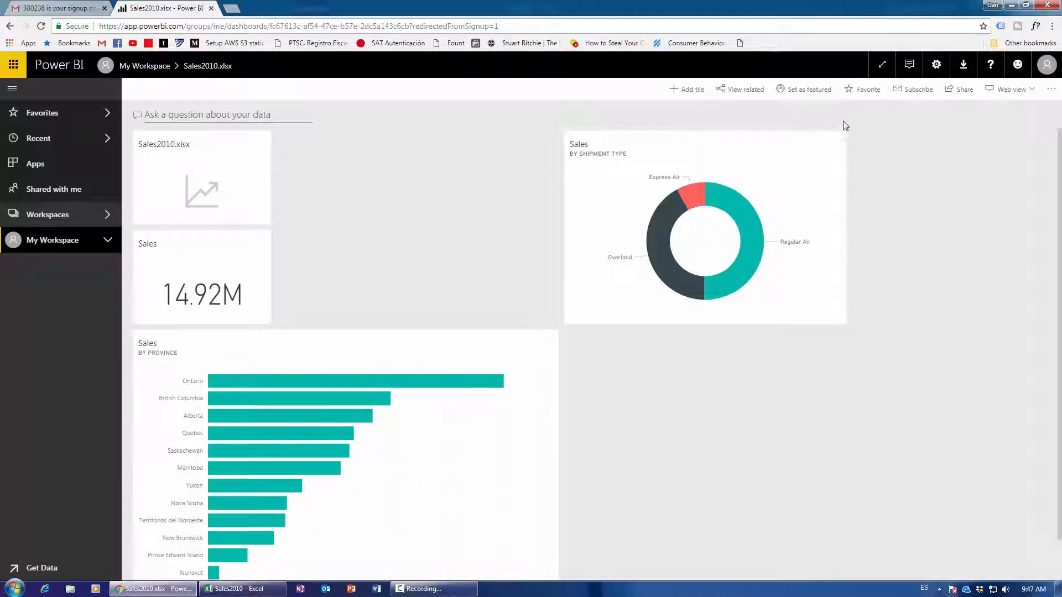
{"action": "left_click", "coordinate": [1050, 90]}
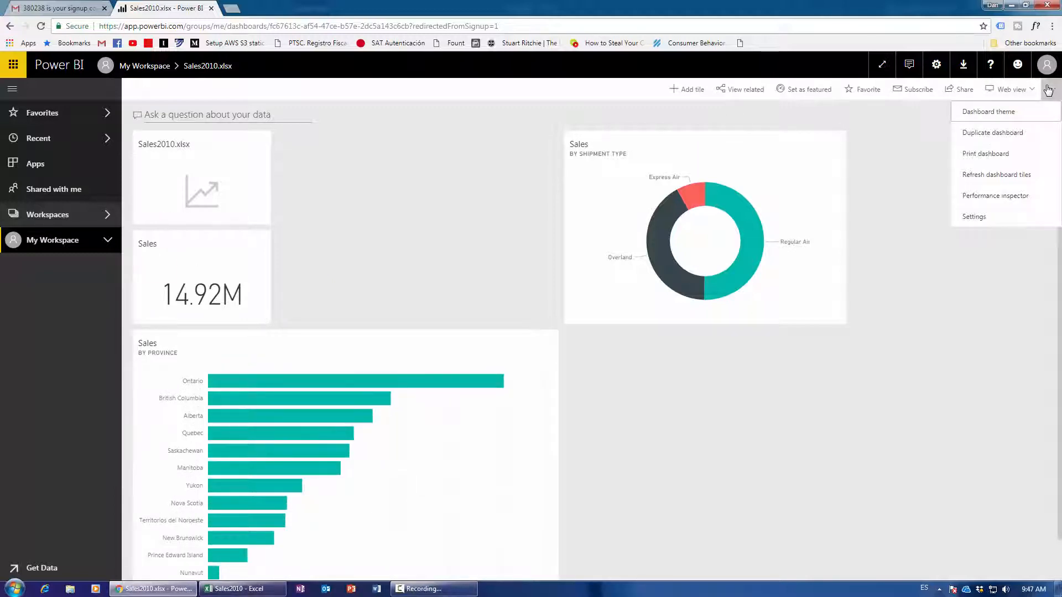
{"action": "left_click", "coordinate": [913, 145]}
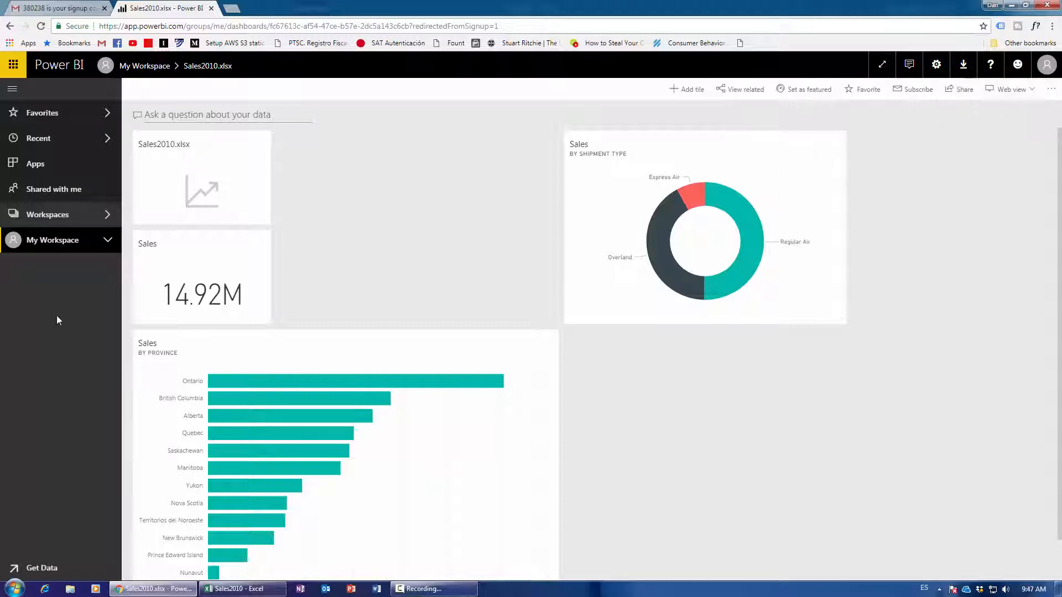
Expand My Workspace and run Quick Insights on the Sales2010 dataset.
{"action": "left_click", "coordinate": [105, 246]}
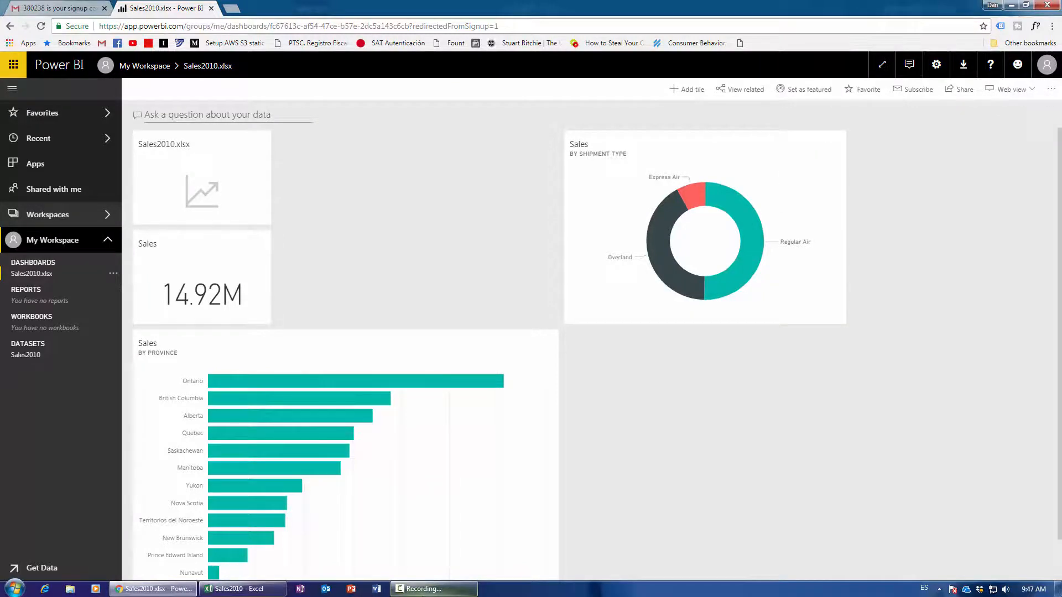
{"action": "left_click", "coordinate": [426, 589]}
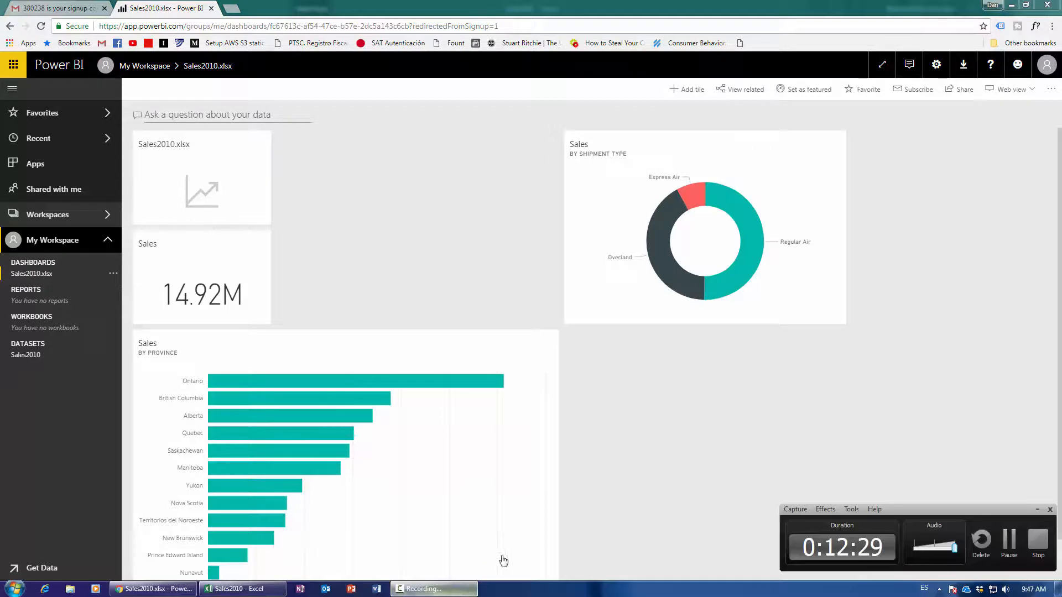
{"action": "left_click", "coordinate": [1010, 546]}
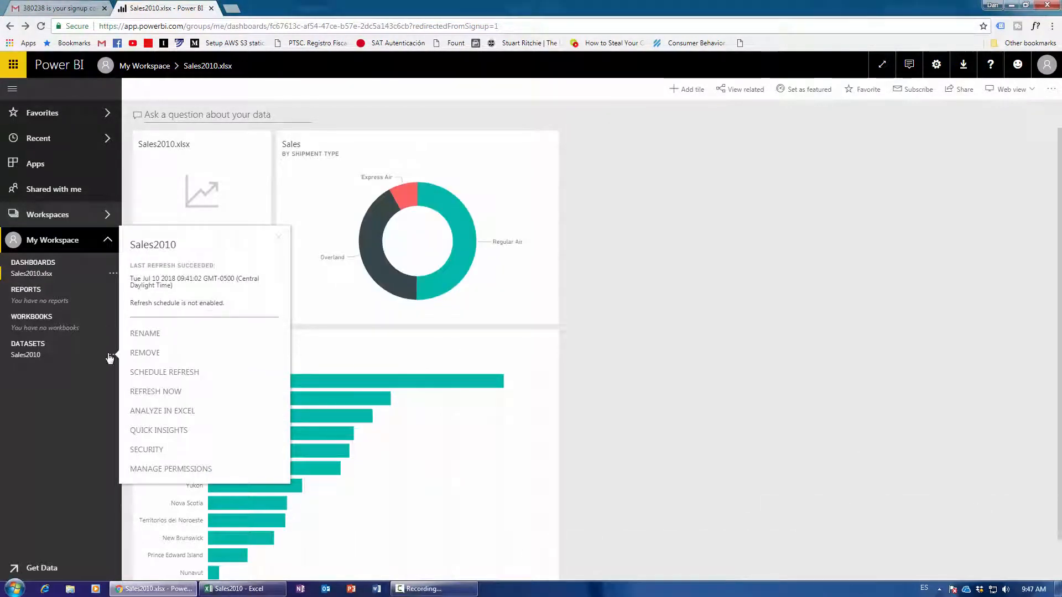
{"action": "left_click", "coordinate": [698, 377]}
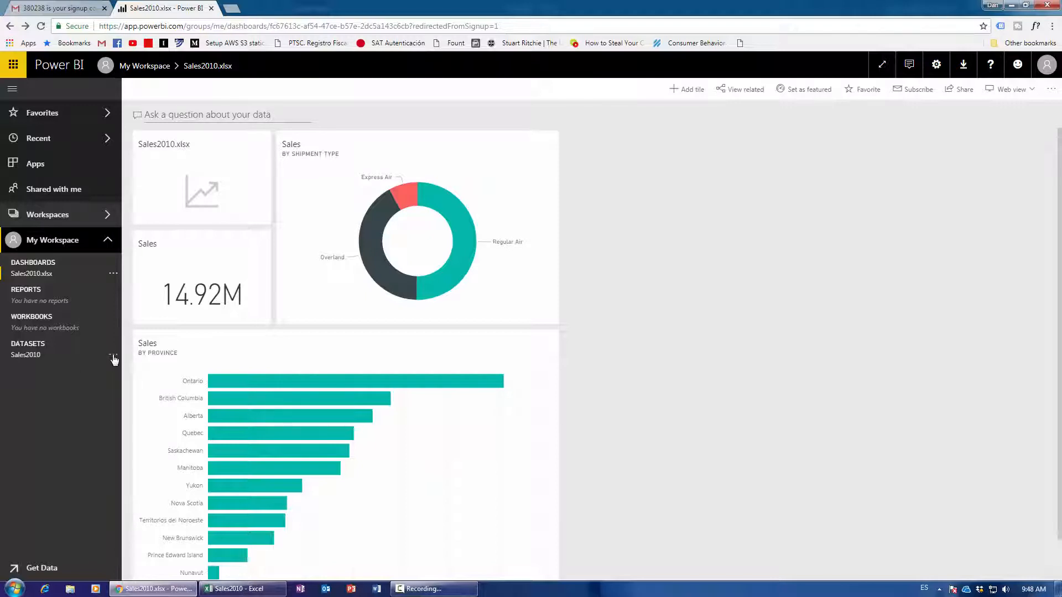
{"action": "left_click", "coordinate": [112, 356]}
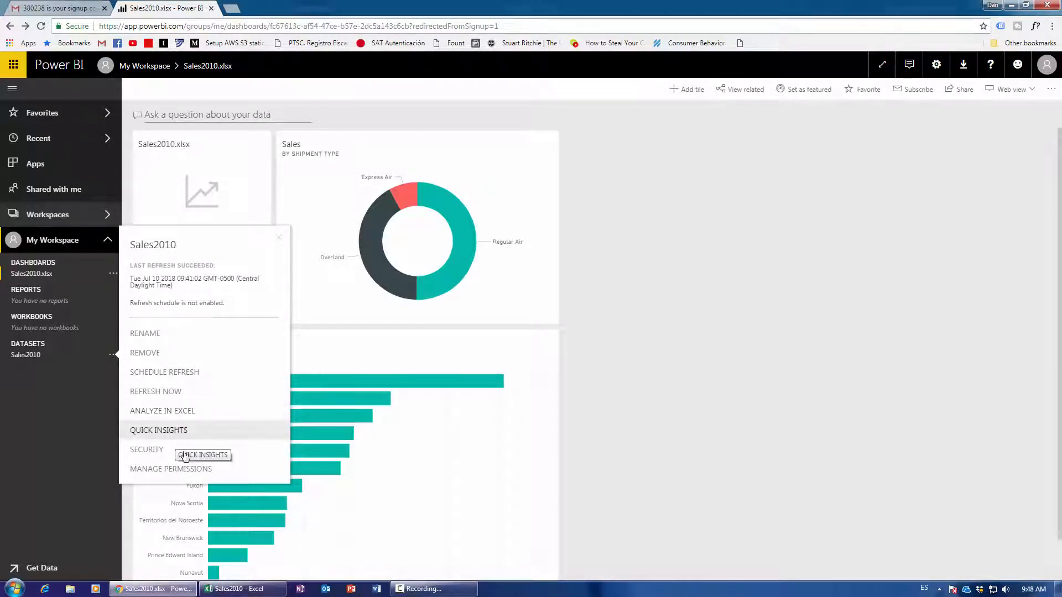
{"action": "left_click", "coordinate": [171, 435]}
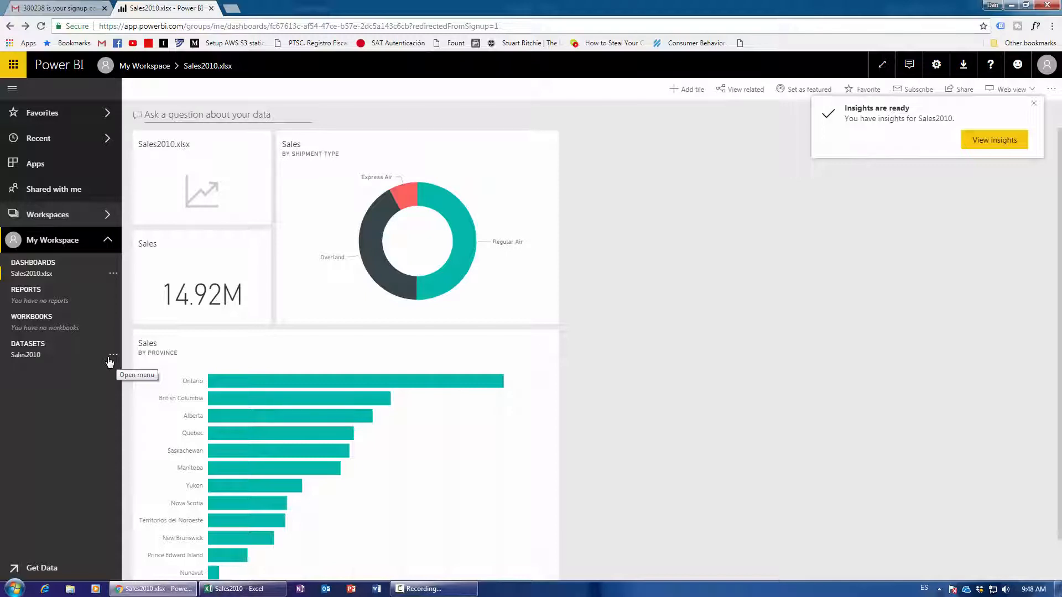
{"action": "left_click", "coordinate": [112, 356]}
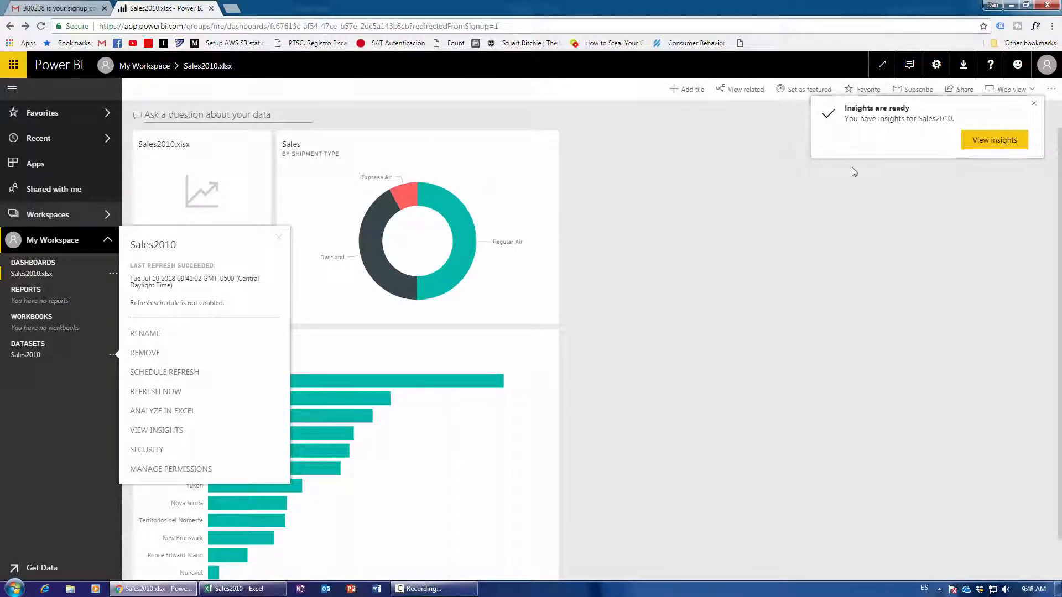
Open the Sales2010 Quick Insights and browse the generated insight cards.
{"action": "left_click", "coordinate": [986, 145]}
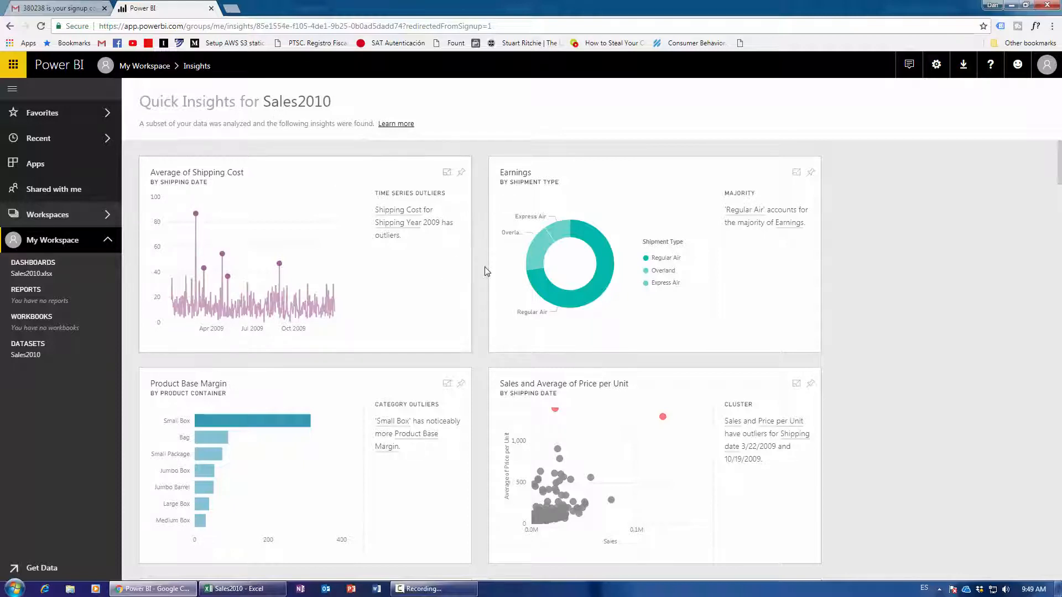
{"action": "scroll", "coordinate": [411, 286], "scroll_direction": "down", "scroll_amount": 1}
{"action": "scroll", "coordinate": [407, 265], "scroll_direction": "down", "scroll_amount": 2}
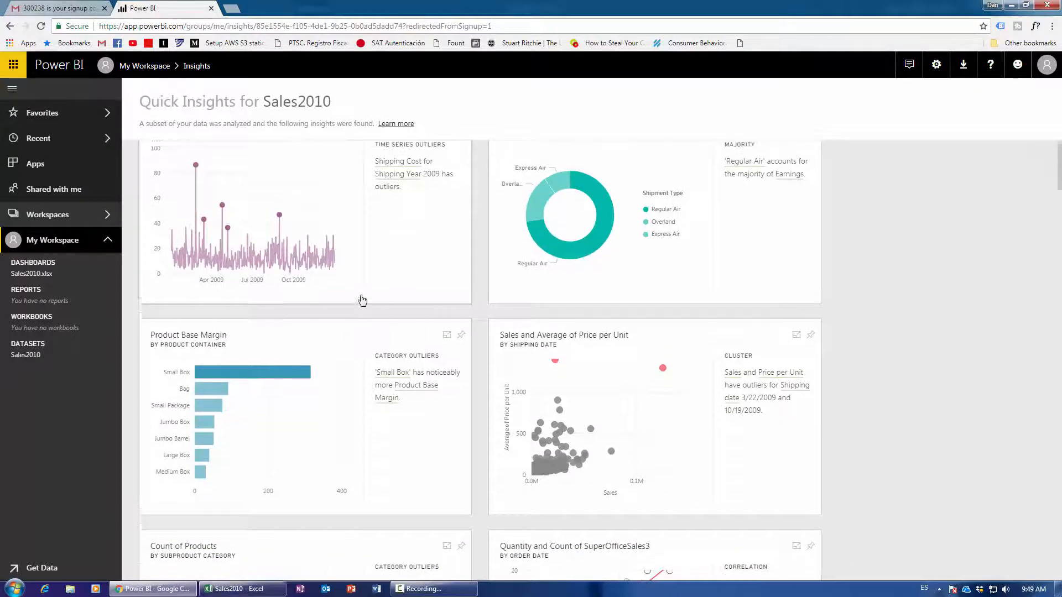
{"action": "scroll", "coordinate": [360, 298], "scroll_direction": "up", "scroll_amount": 3}
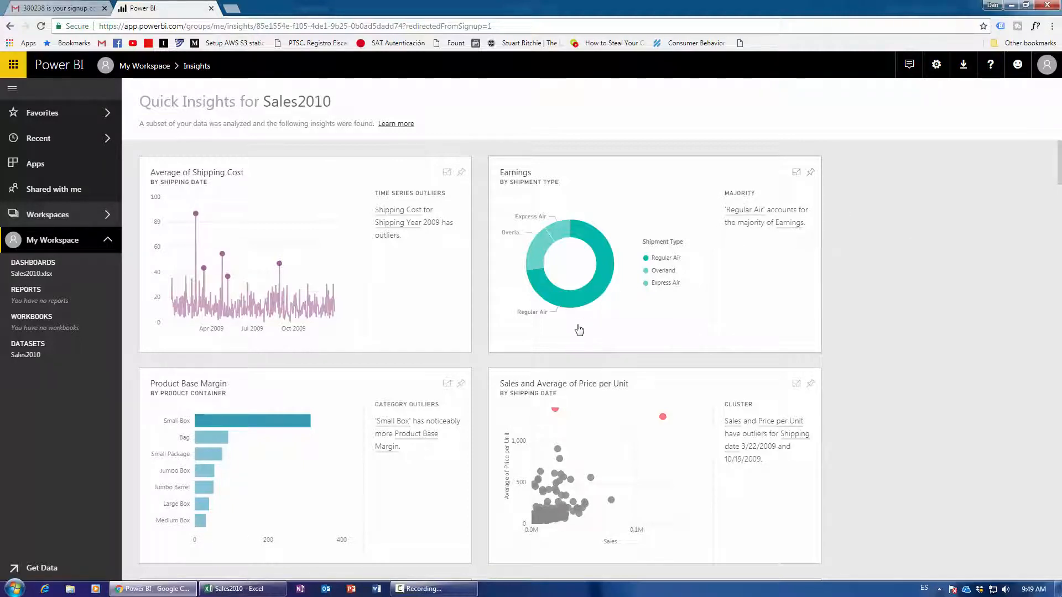
{"action": "mouse_move", "coordinate": [545, 298]}
Pin the Earnings by shipment type donut to Sales2010.xlsx and clear the notifications.
{"action": "left_click", "coordinate": [811, 177]}
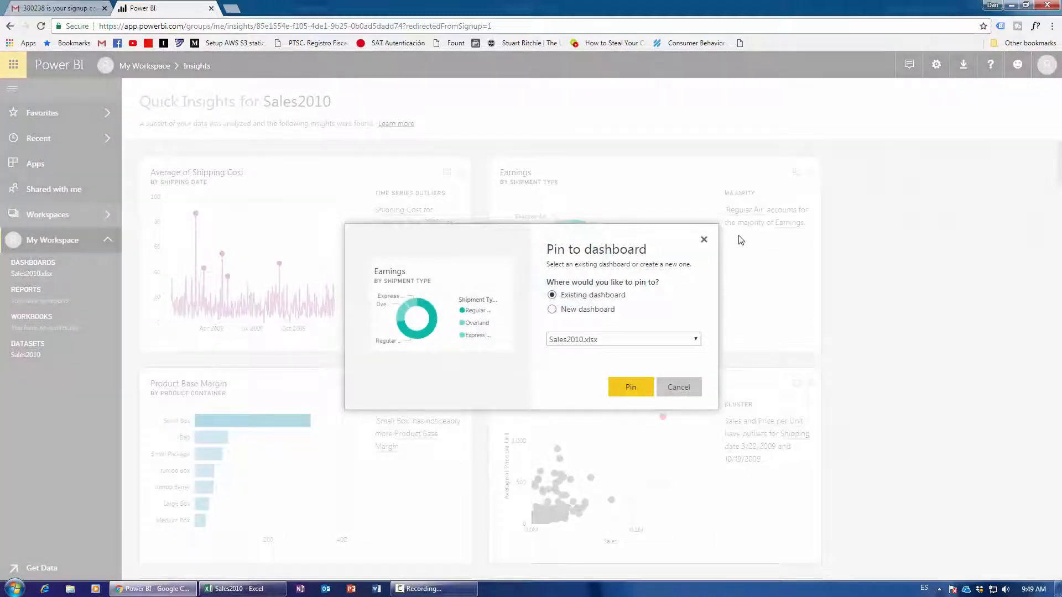
{"action": "left_click", "coordinate": [636, 389]}
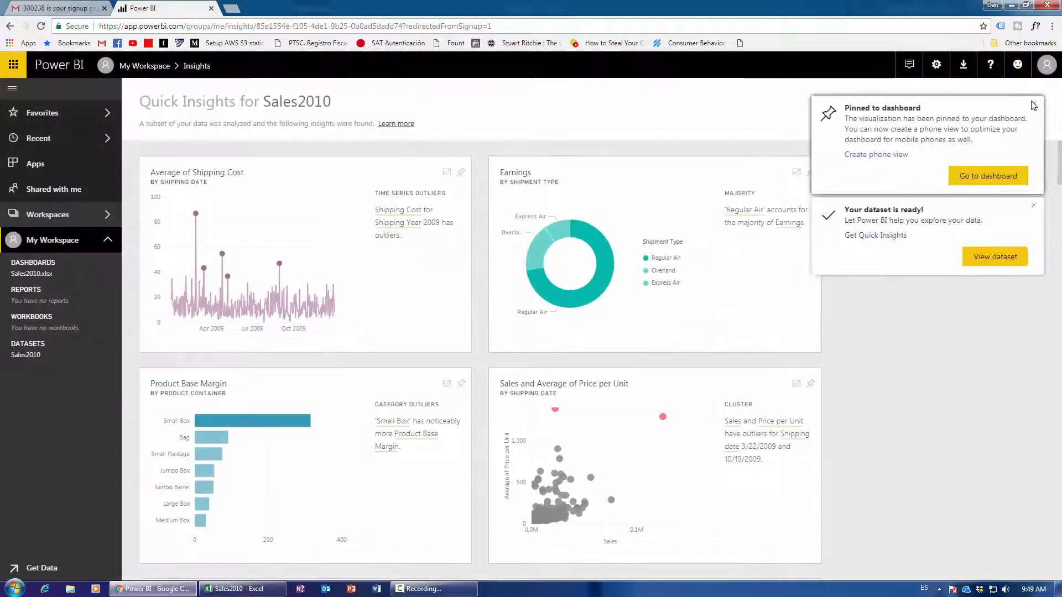
{"action": "left_click", "coordinate": [1035, 105]}
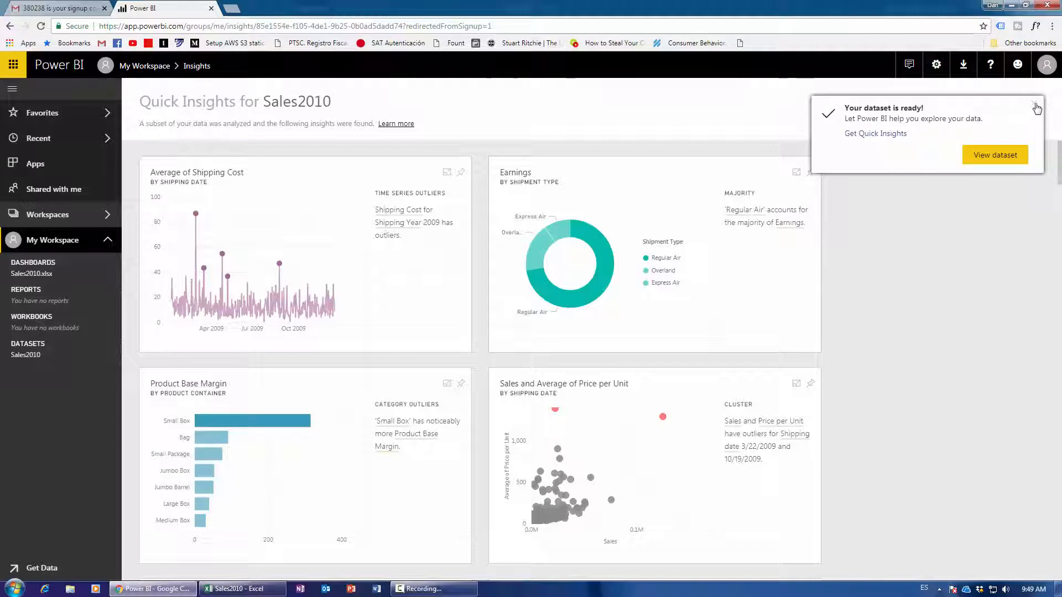
{"action": "left_click", "coordinate": [1035, 105]}
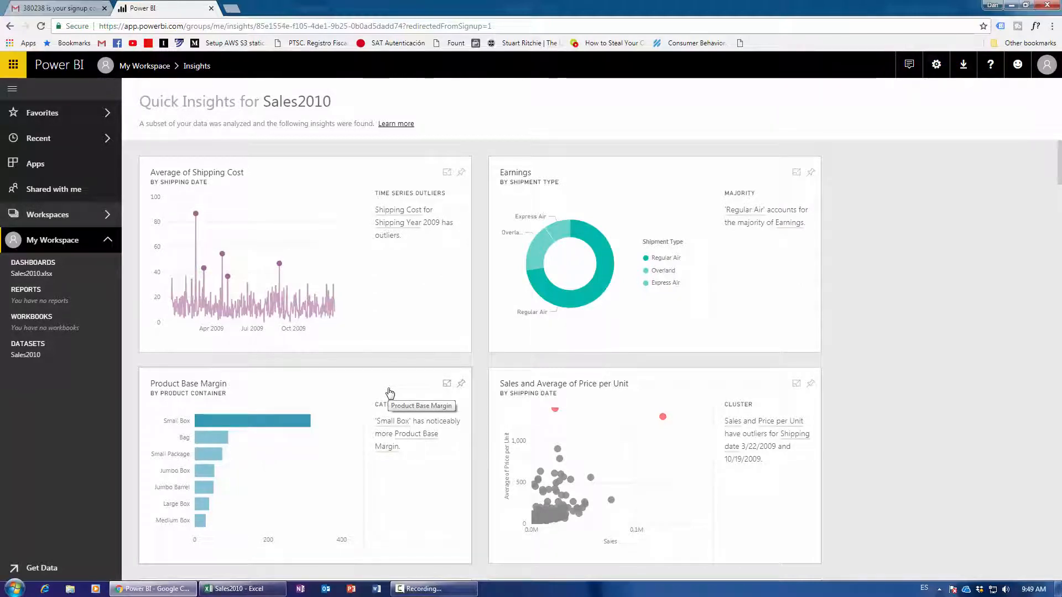
{"action": "scroll", "coordinate": [390, 392], "scroll_direction": "down", "scroll_amount": 3}
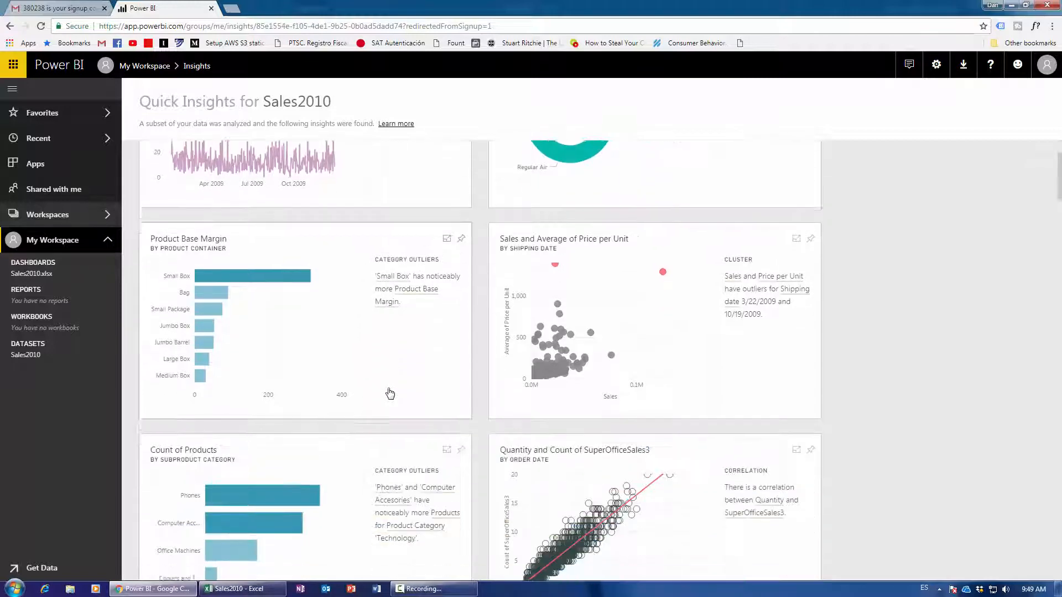
{"action": "scroll", "coordinate": [390, 393], "scroll_direction": "down", "scroll_amount": 3}
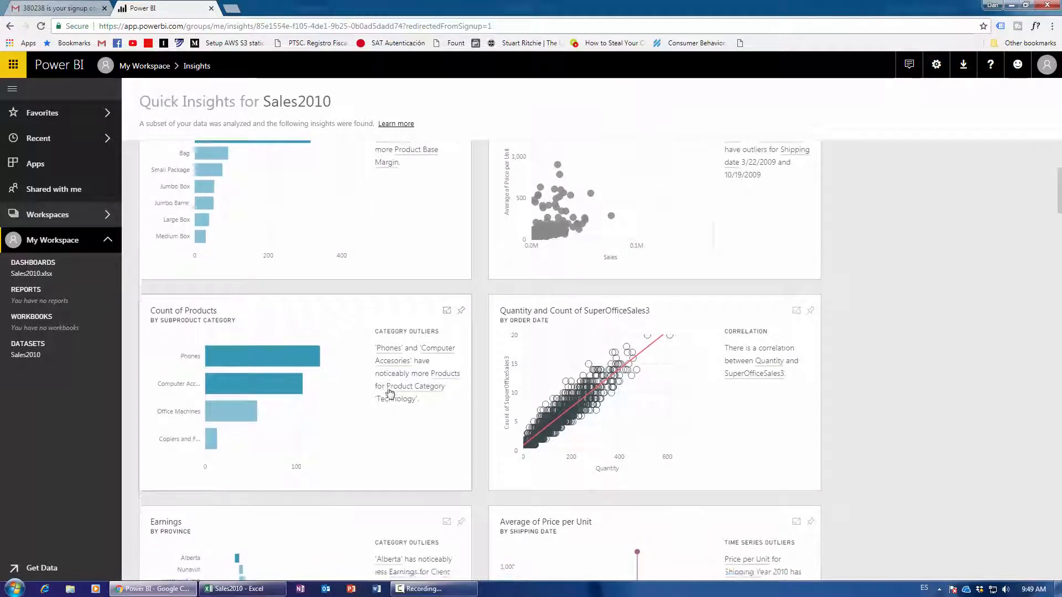
{"action": "scroll", "coordinate": [390, 393], "scroll_direction": "up", "scroll_amount": 3}
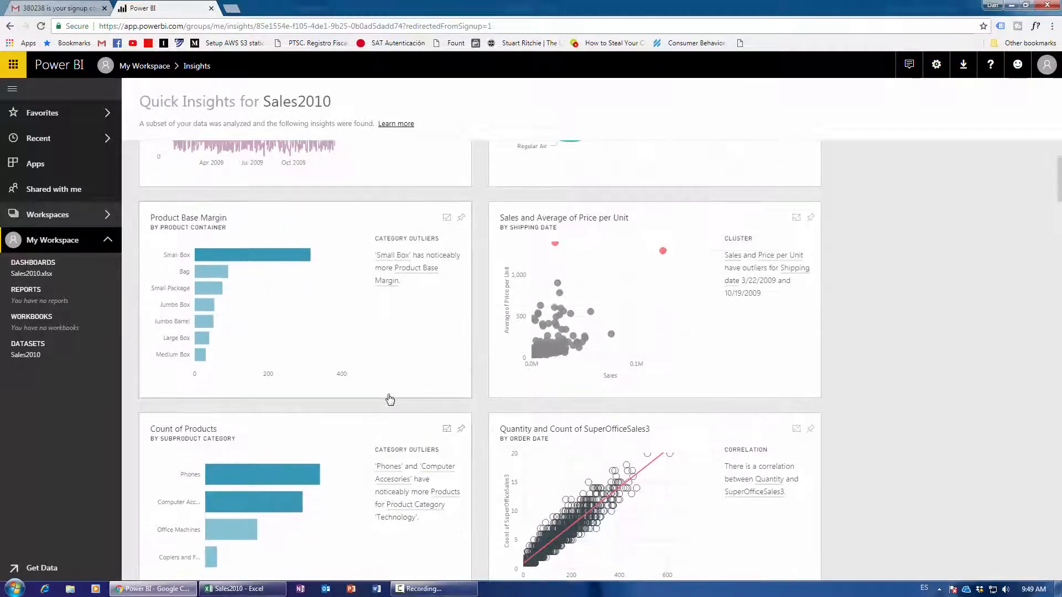
{"action": "scroll", "coordinate": [390, 400], "scroll_direction": "down", "scroll_amount": 2}
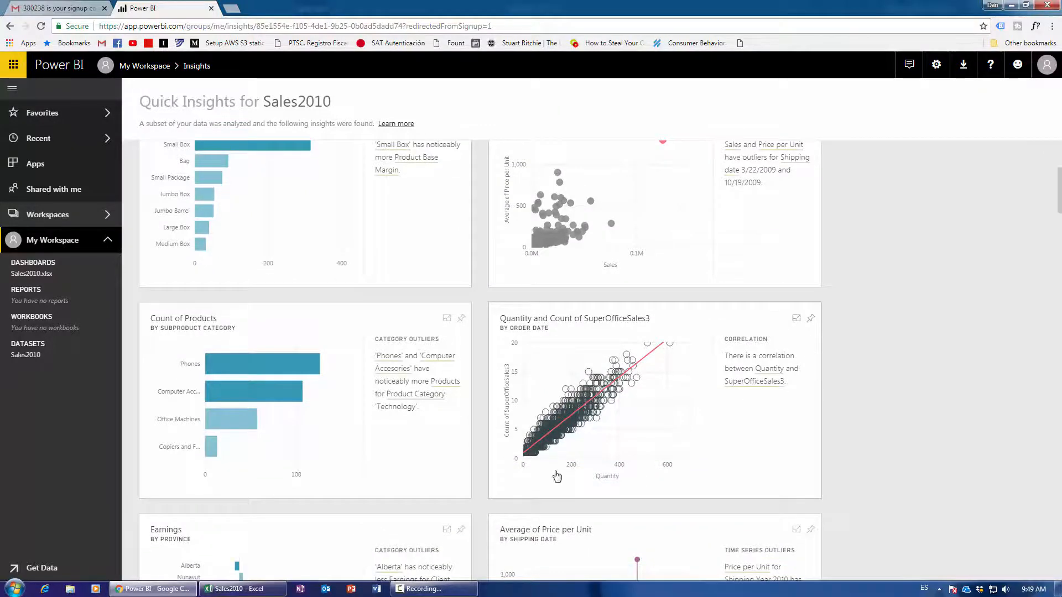
{"action": "scroll", "coordinate": [523, 421], "scroll_direction": "down", "scroll_amount": 1}
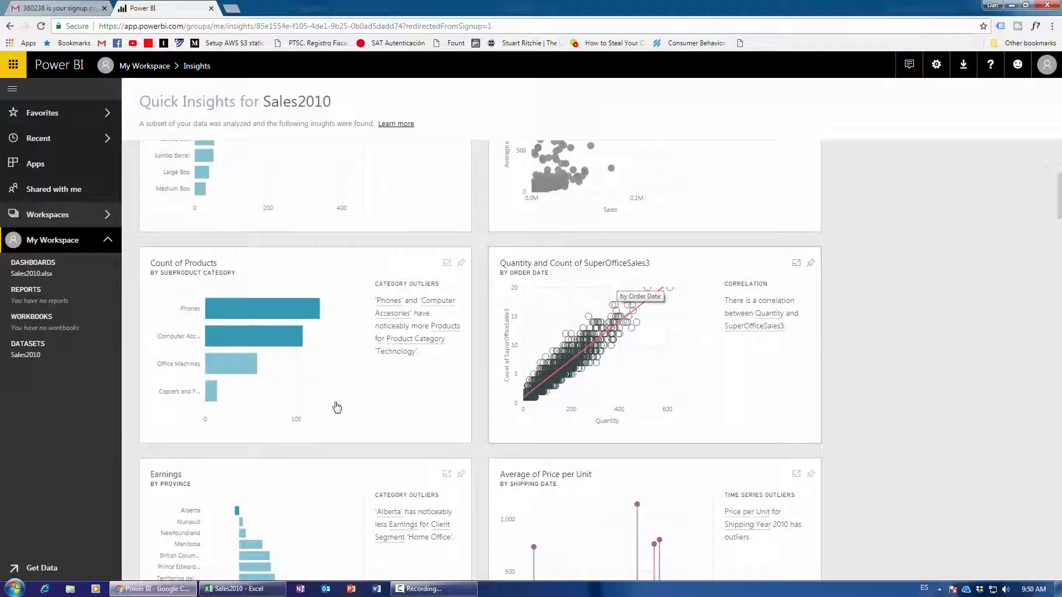
In the Sales2010 workbook, check the data table's name (SuperOfficeSales3) under Table Design.
{"action": "key", "text": "alt+Tab"}
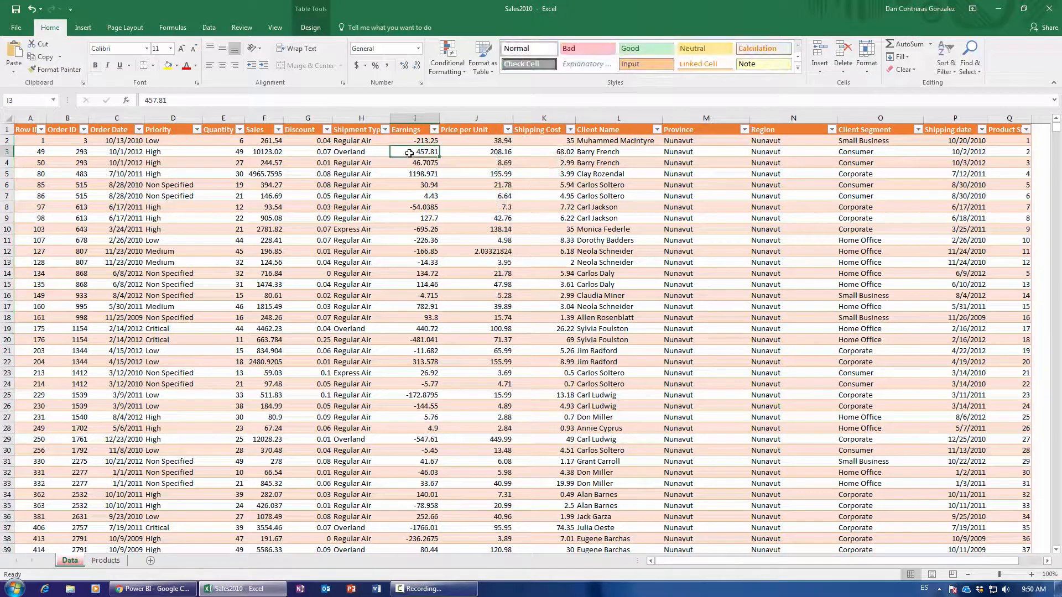
{"action": "key", "text": "Up"}
{"action": "key", "text": "Up"}
{"action": "key", "text": "Left"}
{"action": "key", "text": "ctrl+Right"}
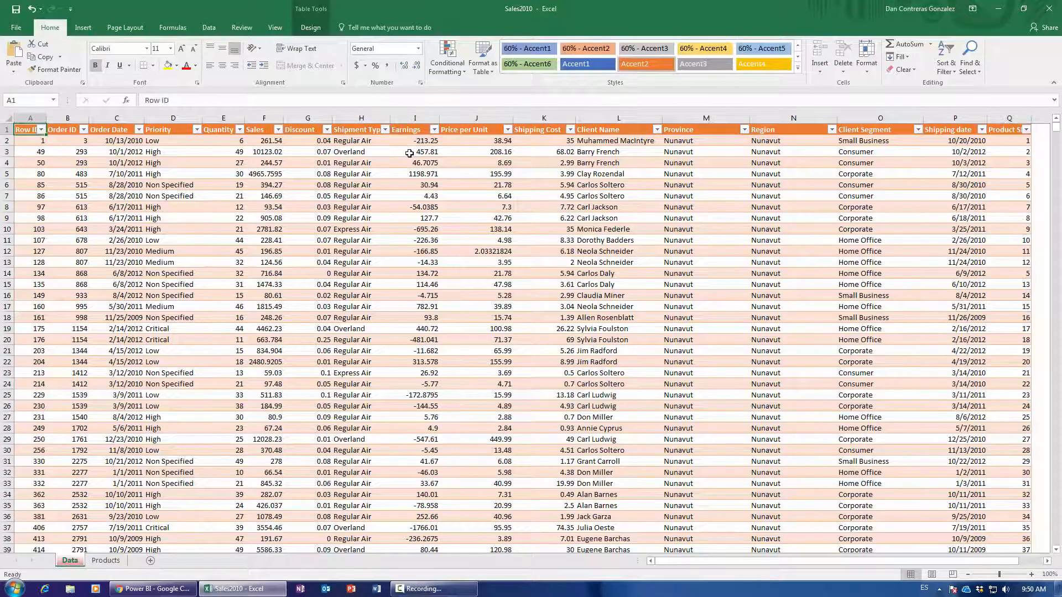
{"action": "left_click", "coordinate": [380, 239]}
{"action": "left_click", "coordinate": [309, 28]}
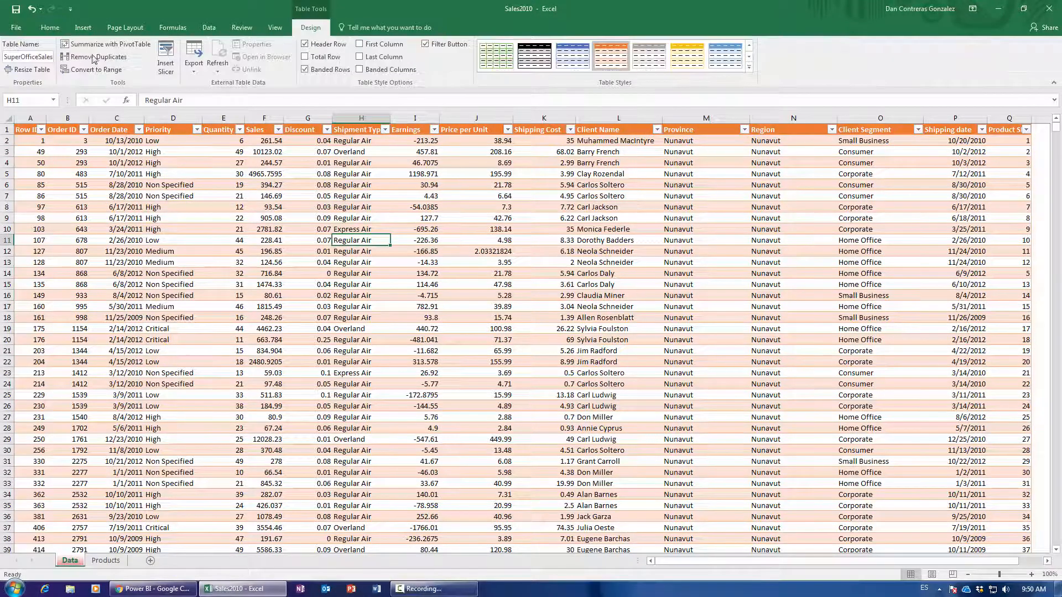
{"action": "left_click", "coordinate": [46, 57]}
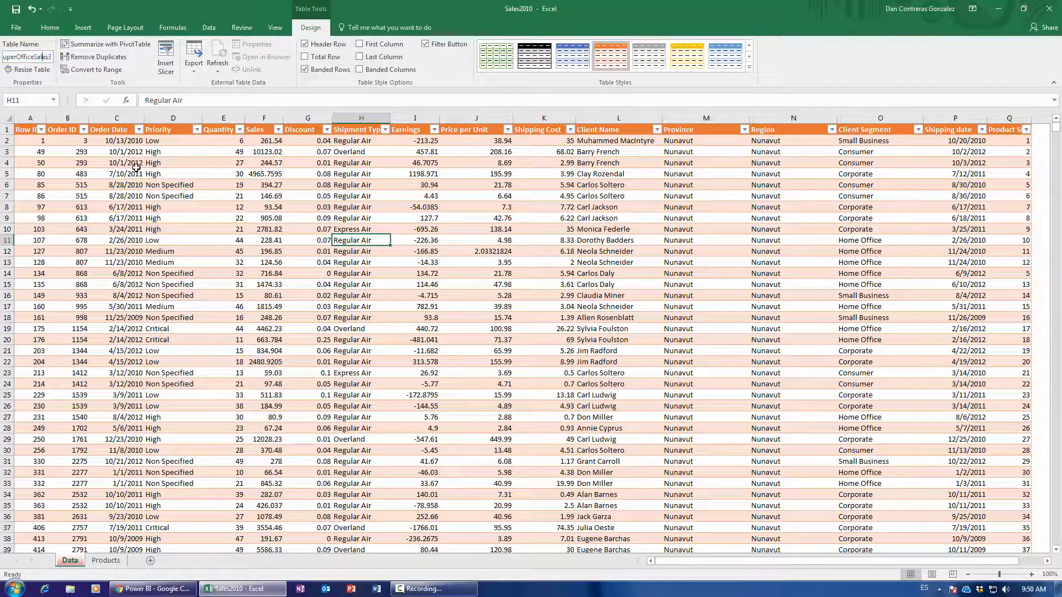
{"action": "key", "text": "Return"}
{"action": "left_click", "coordinate": [205, 203]}
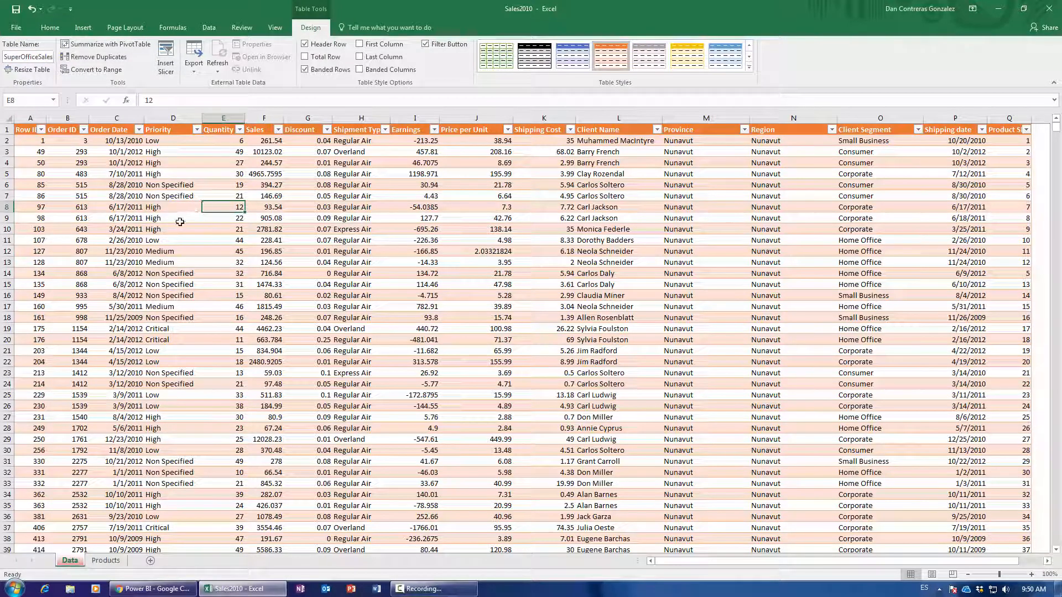
Return to the Sales2010 Quick Insights and scroll to the Sales by Shipping Date card.
{"action": "left_click", "coordinate": [178, 591]}
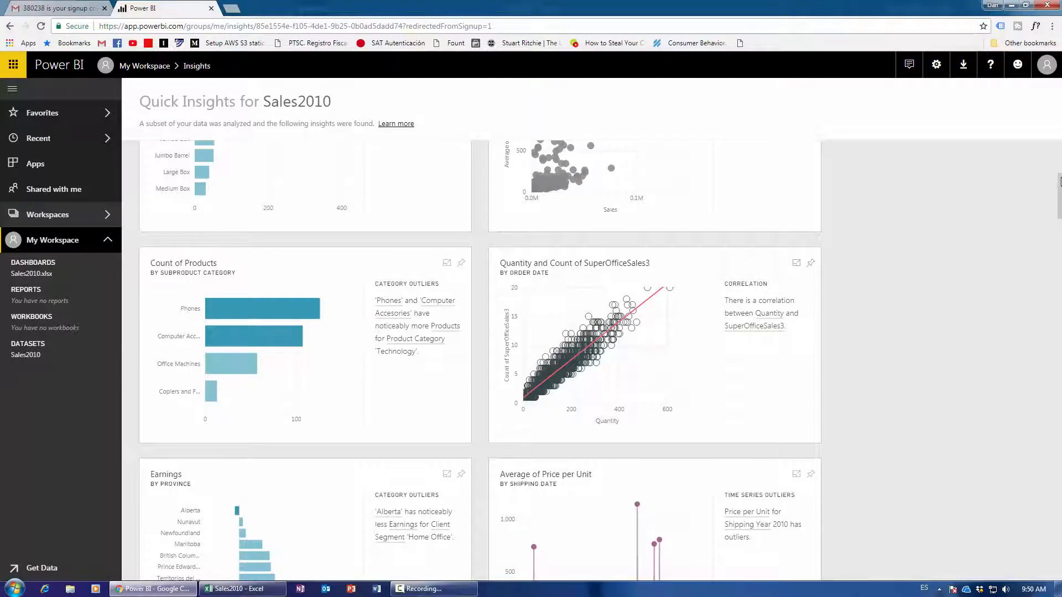
{"action": "left_click_drag", "start_coordinate": [1059, 209], "coordinate": [1060, 519]}
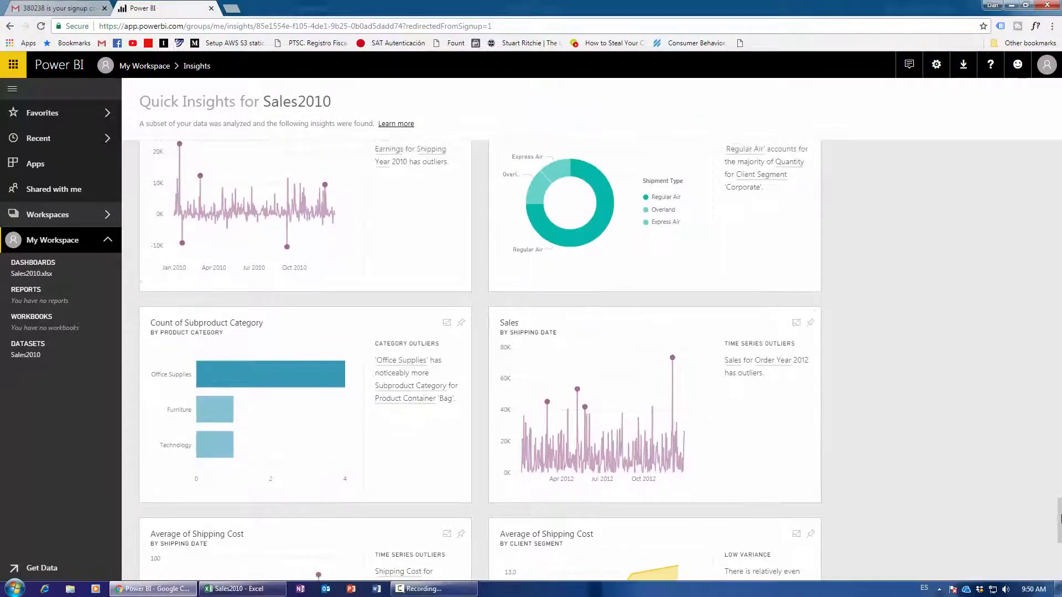
{"action": "scroll", "coordinate": [1059, 520], "scroll_direction": "down", "scroll_amount": 3}
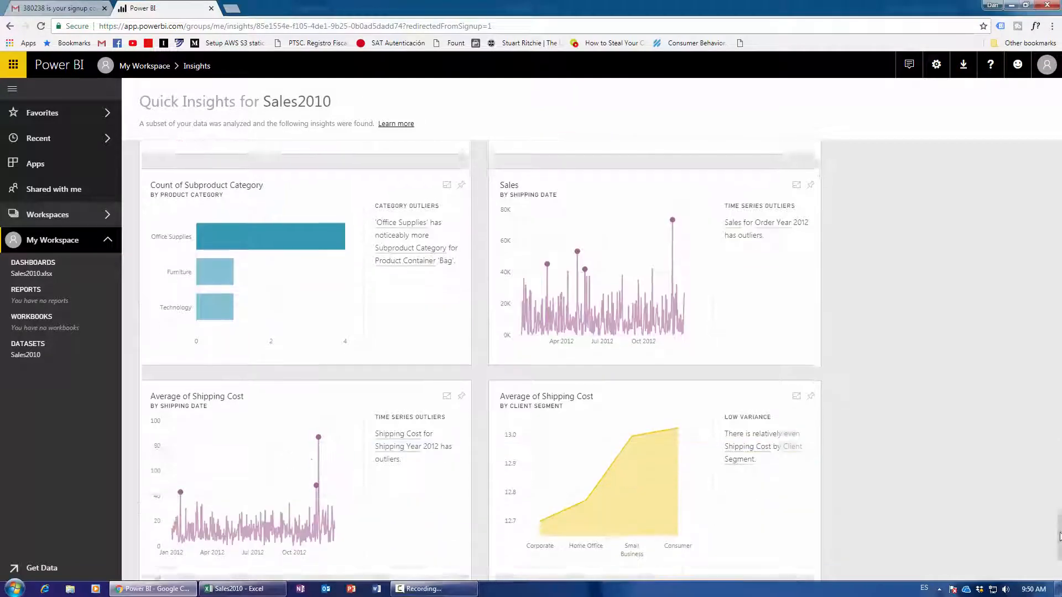
{"action": "scroll", "coordinate": [456, 262], "scroll_direction": "up", "scroll_amount": 2}
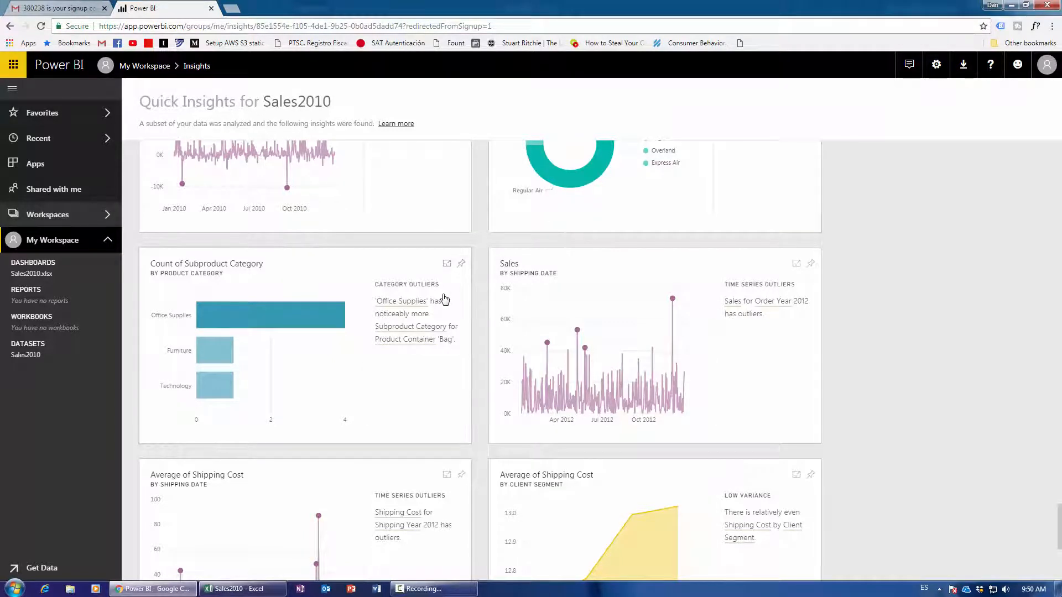
{"action": "scroll", "coordinate": [446, 299], "scroll_direction": "down", "scroll_amount": 1}
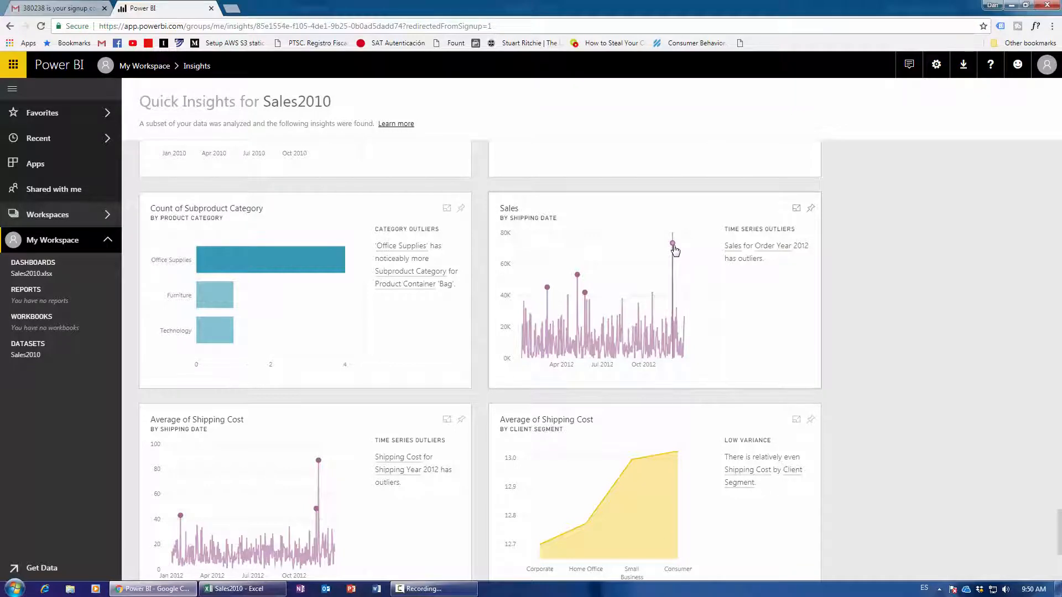
Pin the Sales by Shipping Date insight and view it on the Sales2010.xlsx dashboard.
{"action": "left_click", "coordinate": [810, 208]}
{"action": "left_click", "coordinate": [629, 388]}
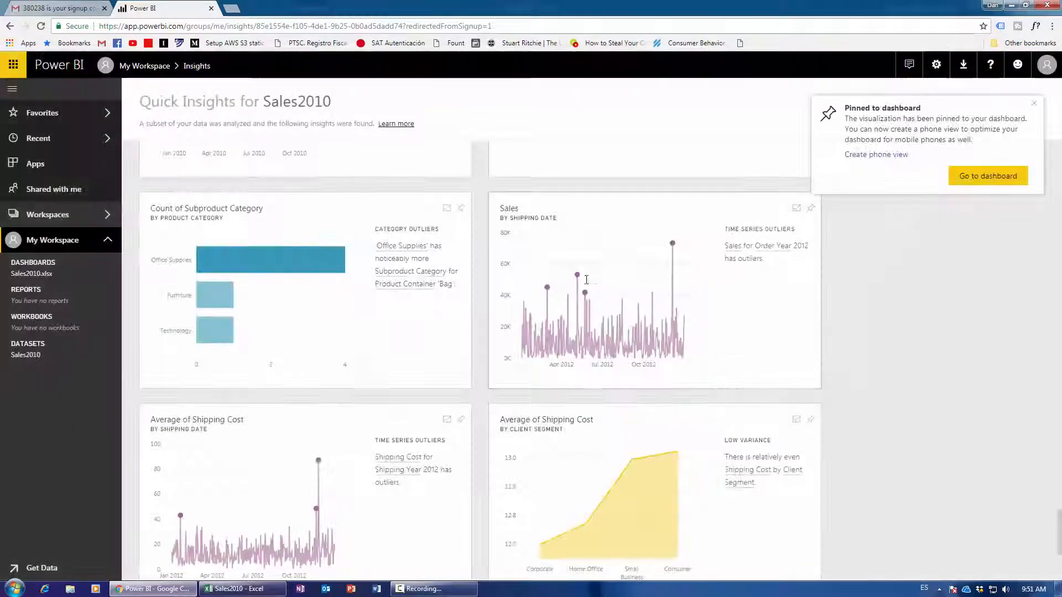
{"action": "left_click", "coordinate": [971, 183]}
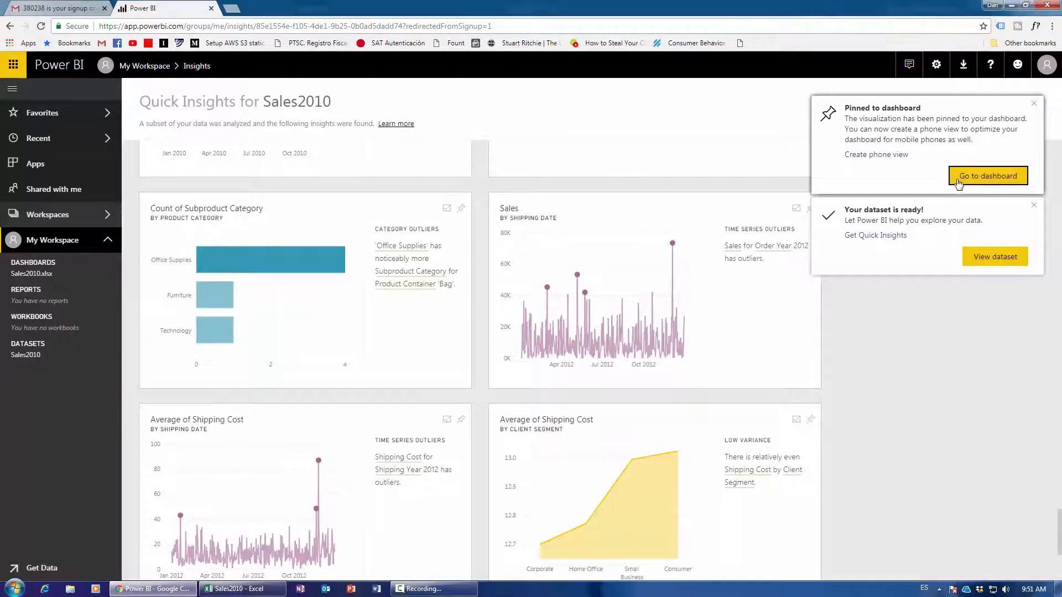
{"action": "scroll", "coordinate": [685, 284], "scroll_direction": "down", "scroll_amount": 1}
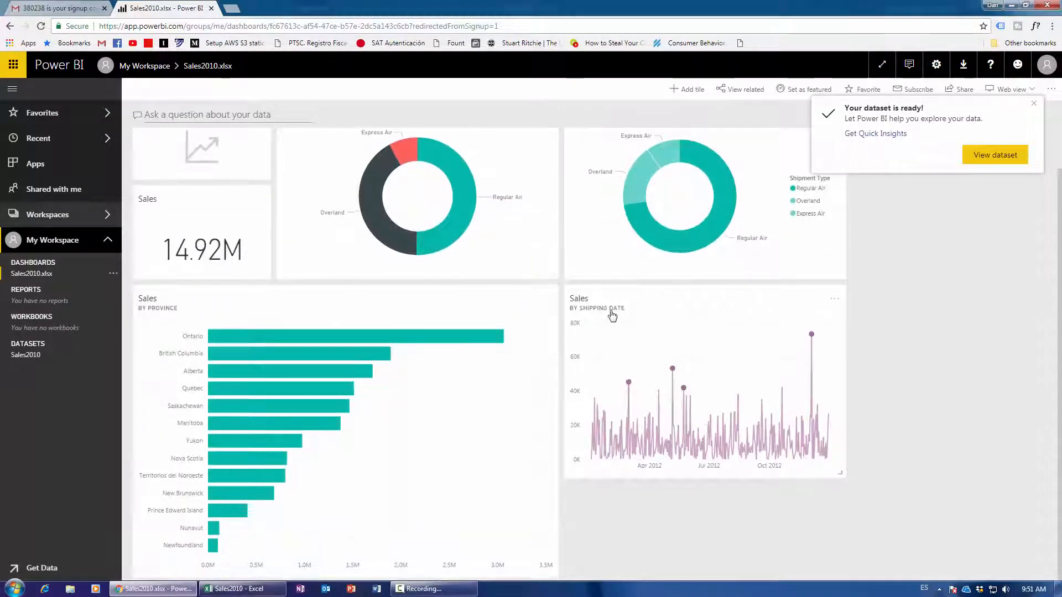
Close the dataset-ready notification and exit focus mode on the Sales by Shipping Date chart.
{"action": "left_click", "coordinate": [815, 340]}
{"action": "mouse_move", "coordinate": [449, 260]}
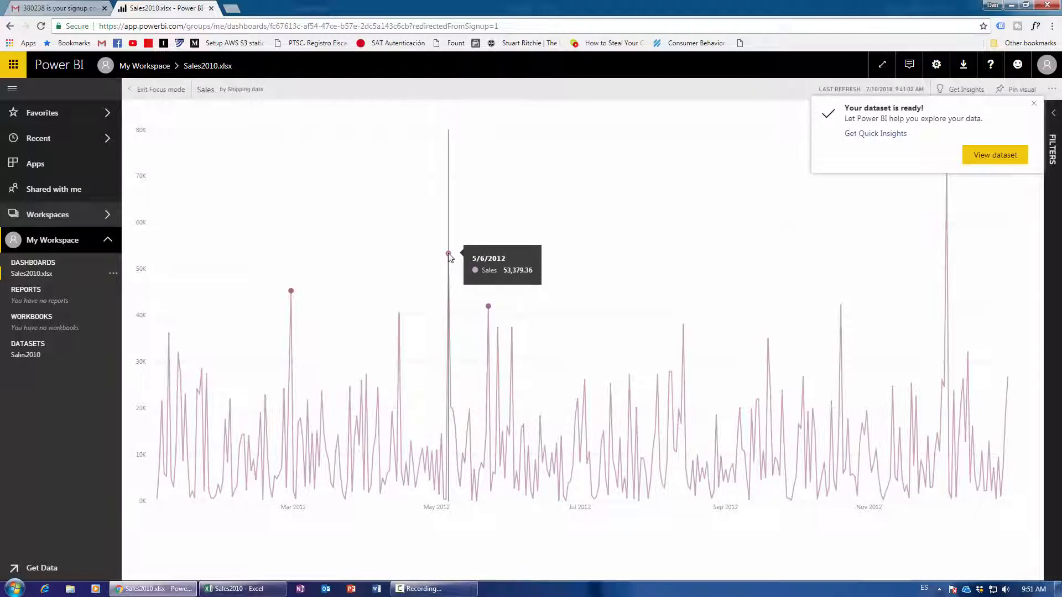
{"action": "mouse_move", "coordinate": [490, 309]}
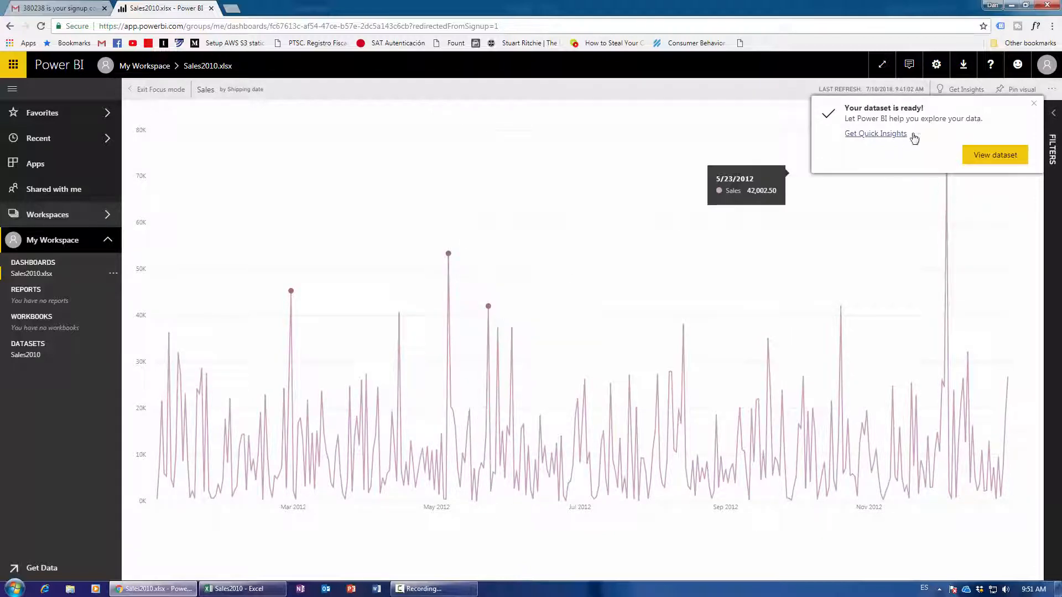
{"action": "left_click", "coordinate": [1034, 104]}
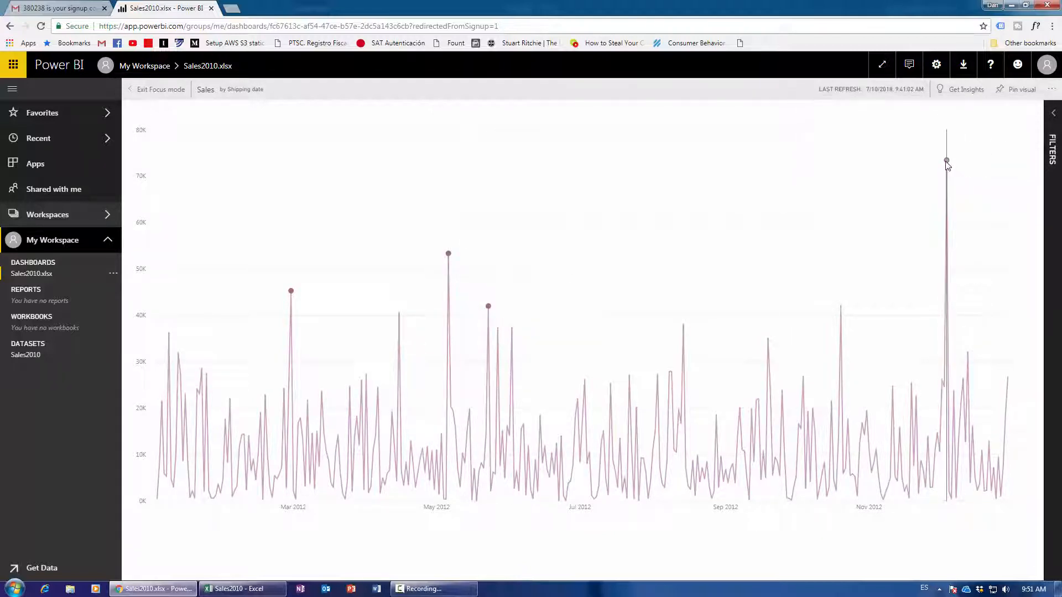
{"action": "mouse_move", "coordinate": [947, 163]}
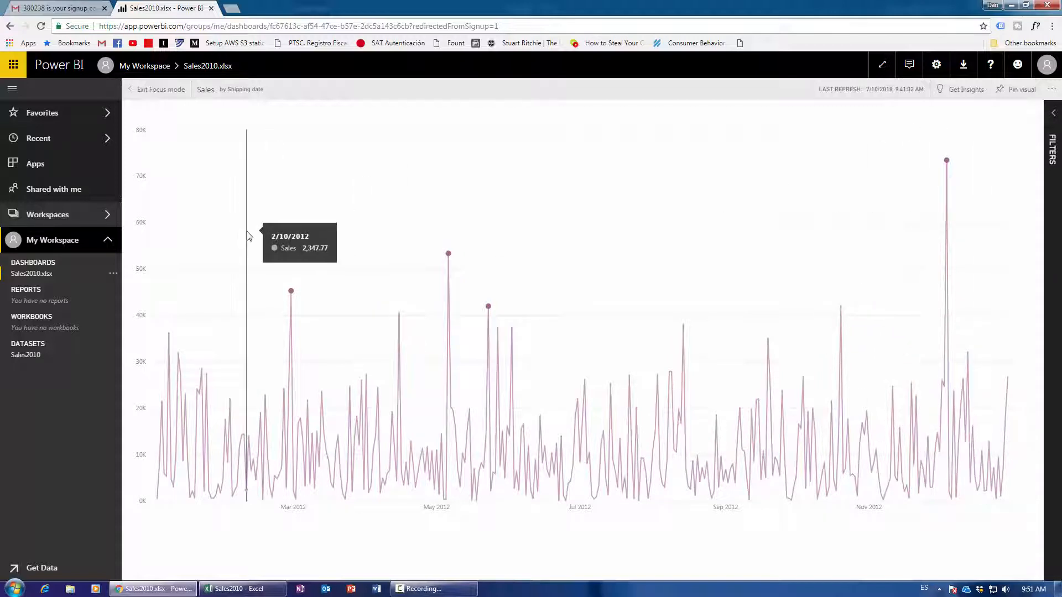
{"action": "left_click", "coordinate": [139, 97]}
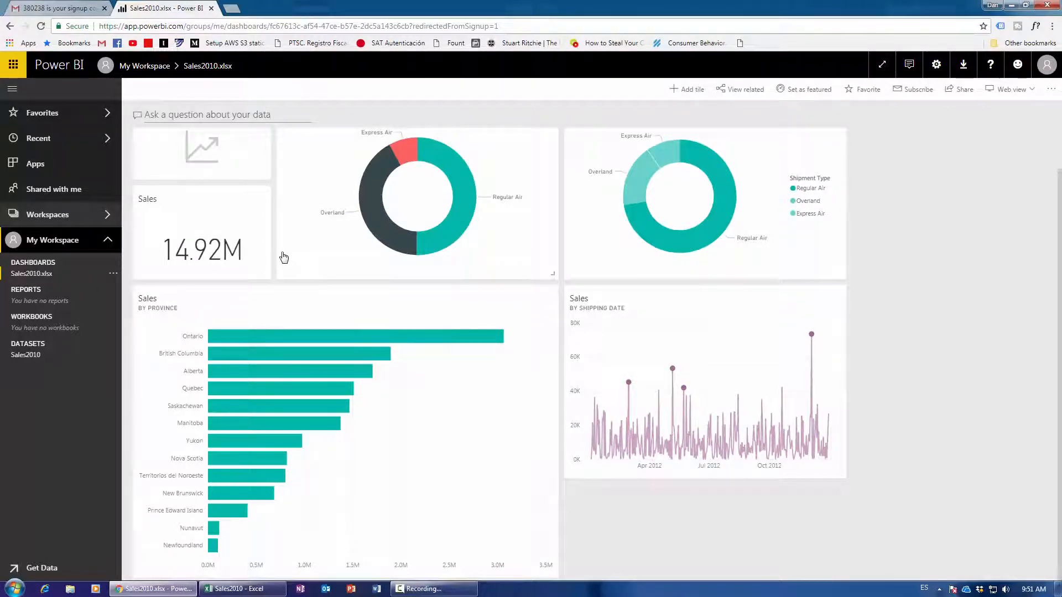
Leave the province Q&A view and switch to the Sales2010 workbook in Excel.
{"action": "left_click", "coordinate": [439, 570]}
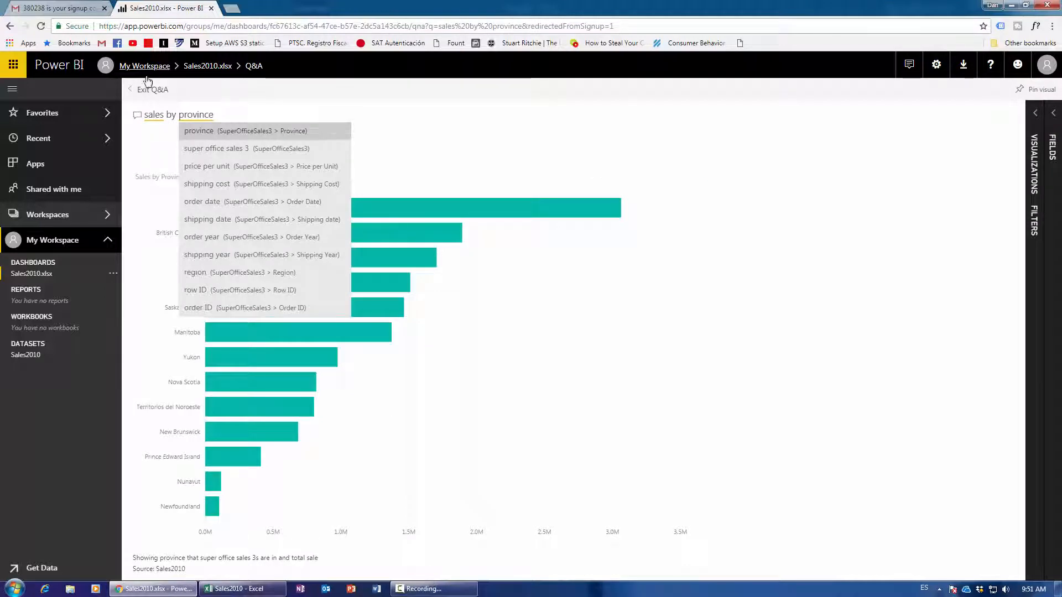
{"action": "left_click", "coordinate": [146, 89]}
{"action": "left_click", "coordinate": [435, 590]}
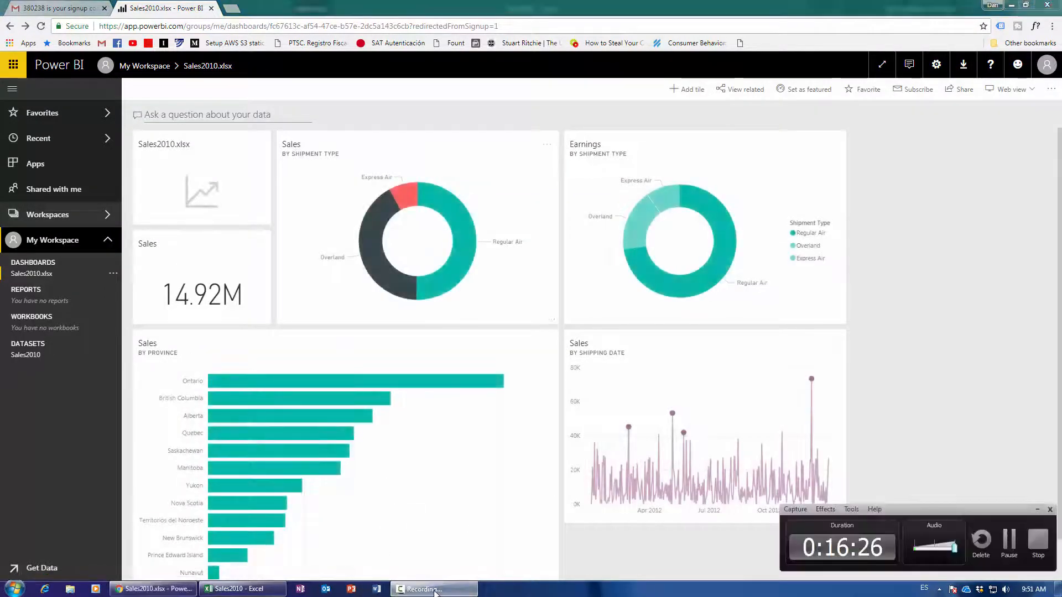
{"action": "left_click", "coordinate": [435, 589]}
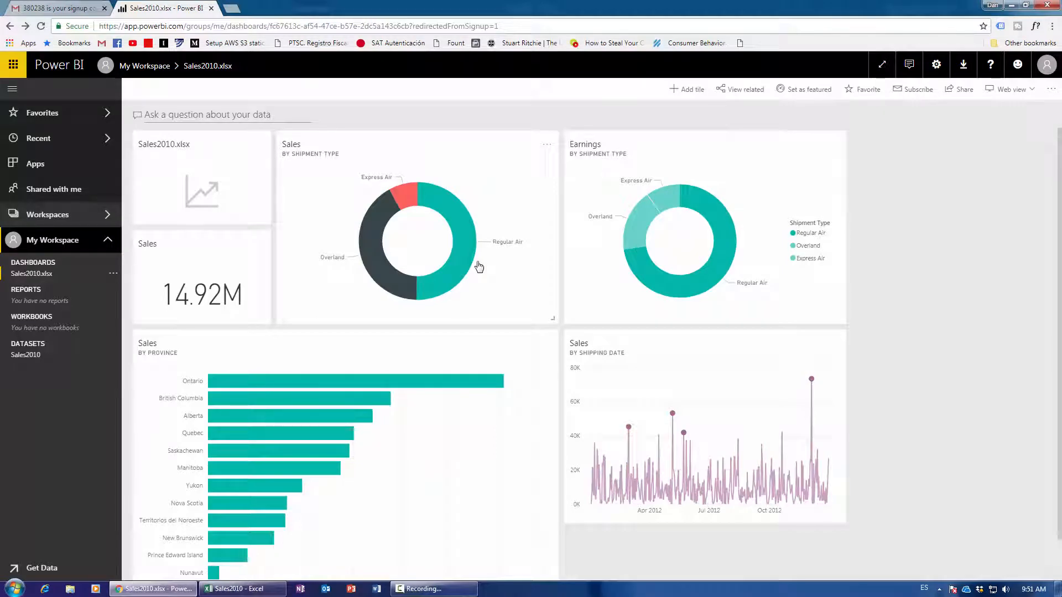
{"action": "left_click", "coordinate": [243, 589]}
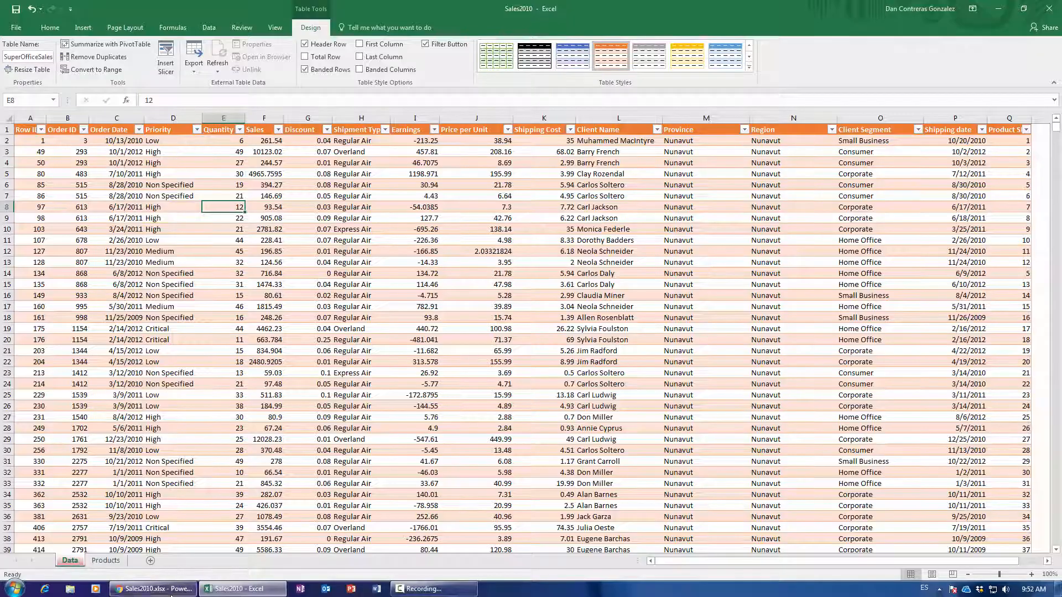
Back in Chrome, open a blank report on the Sales2010 dataset with Products and SuperOfficeSales3 tables.
{"action": "left_click", "coordinate": [153, 589]}
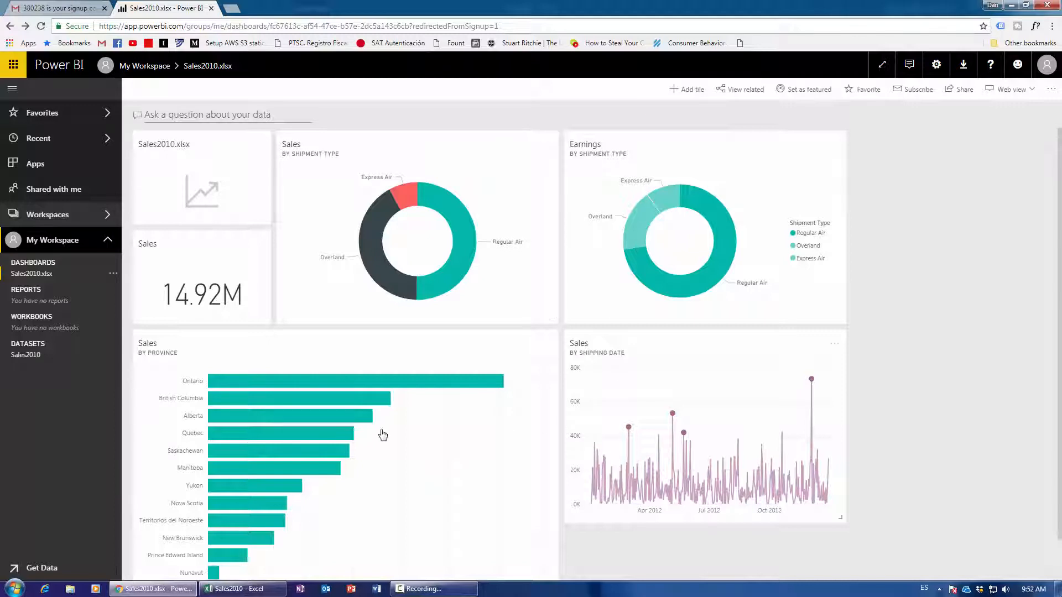
{"action": "mouse_move", "coordinate": [689, 408]}
{"action": "left_click", "coordinate": [38, 357]}
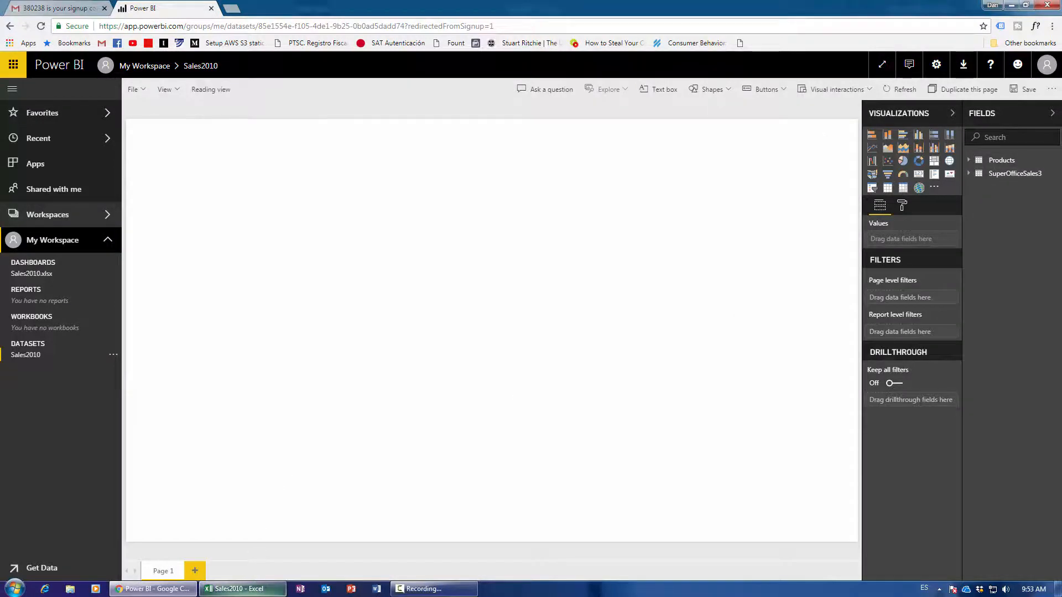
{"action": "left_click", "coordinate": [239, 589]}
{"action": "left_click", "coordinate": [166, 306]}
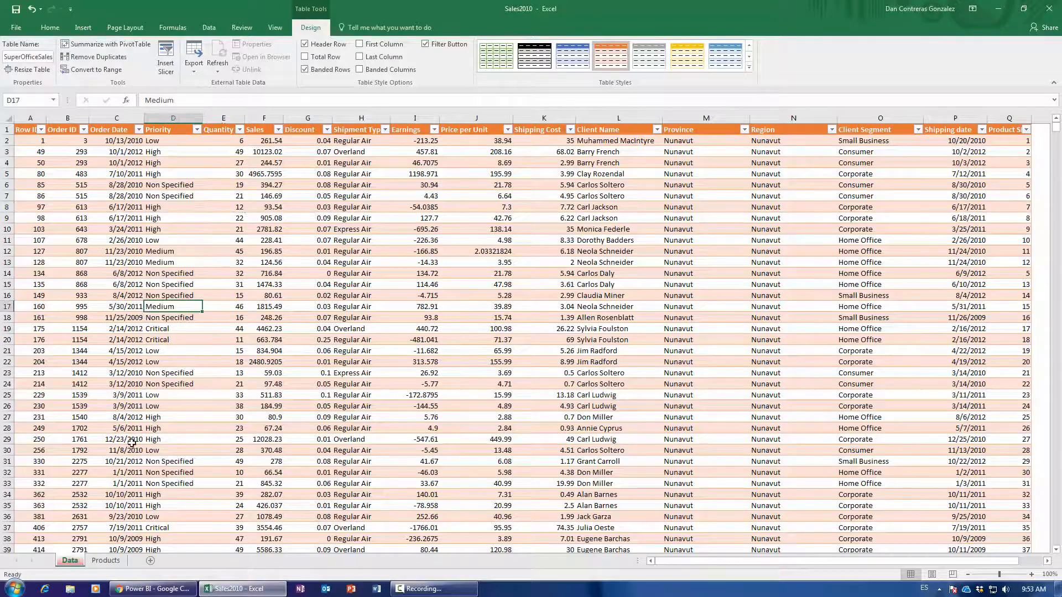
{"action": "left_click", "coordinate": [105, 561]}
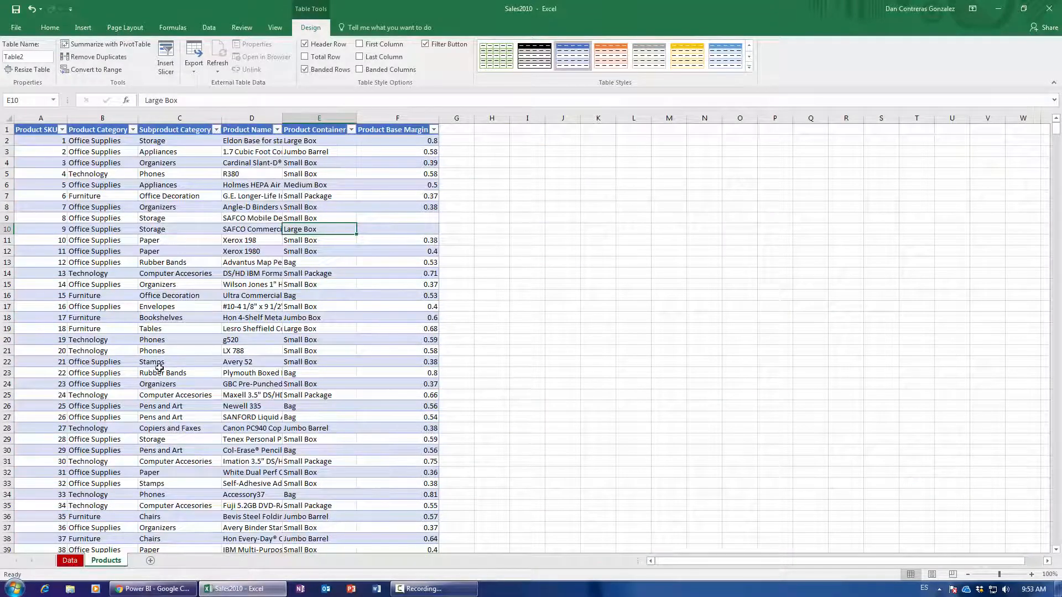
{"action": "left_click", "coordinate": [70, 560]}
{"action": "left_click", "coordinate": [92, 562]}
{"action": "left_click", "coordinate": [77, 563]}
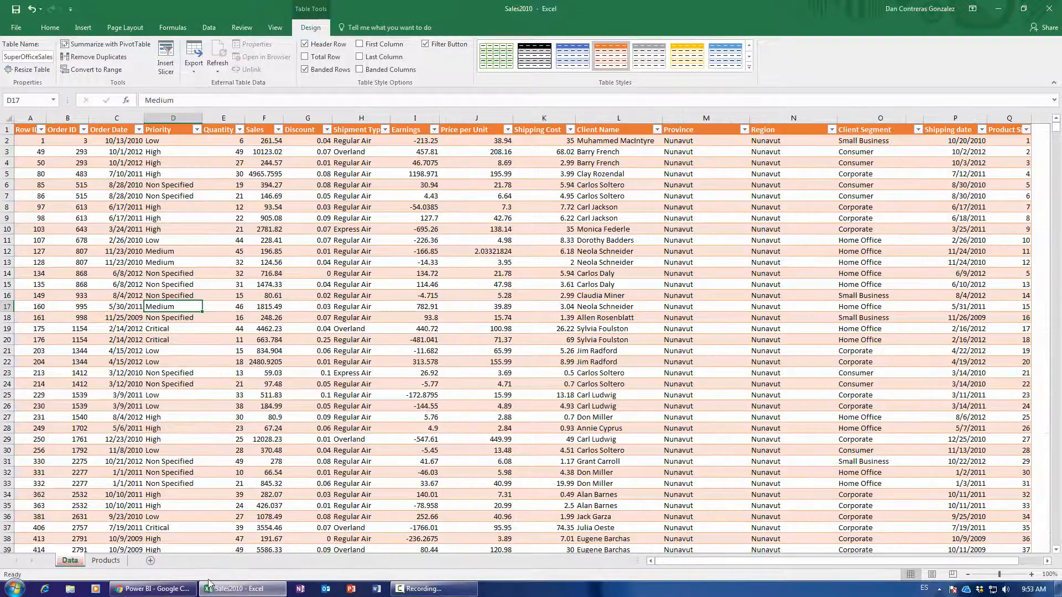
{"action": "left_click", "coordinate": [212, 587]}
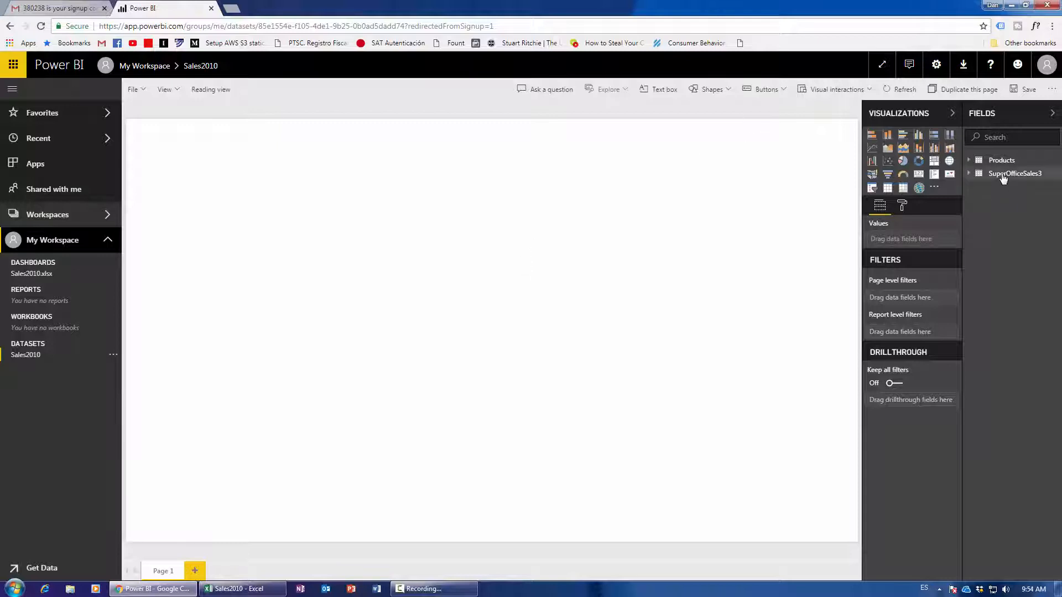
Expand SuperOfficeSales3, add a text box and start typing 'Sales Analysis by Geography'.
{"action": "left_click", "coordinate": [1012, 175]}
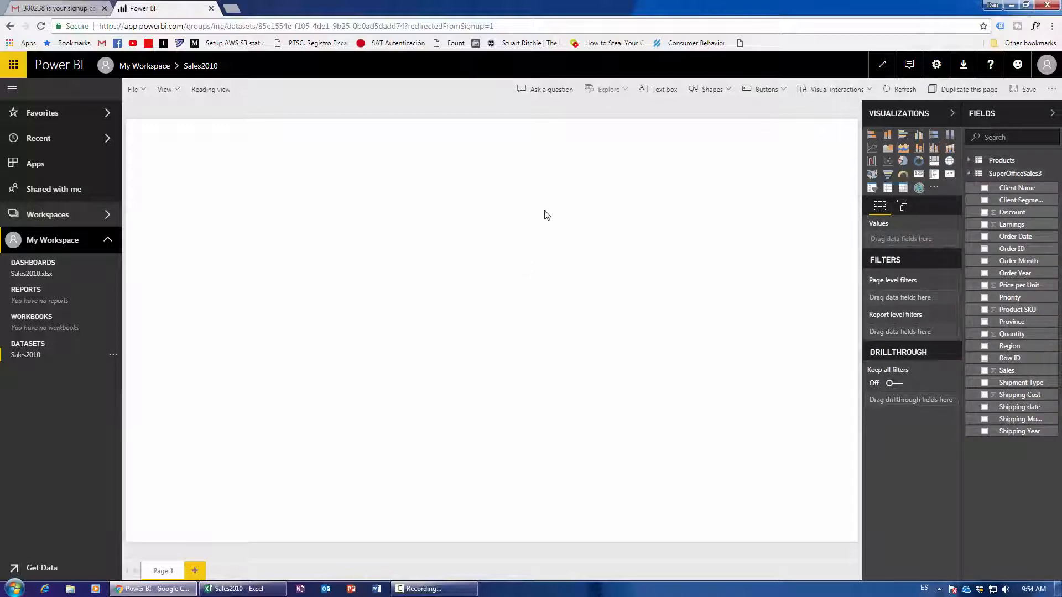
{"action": "left_click", "coordinate": [667, 95]}
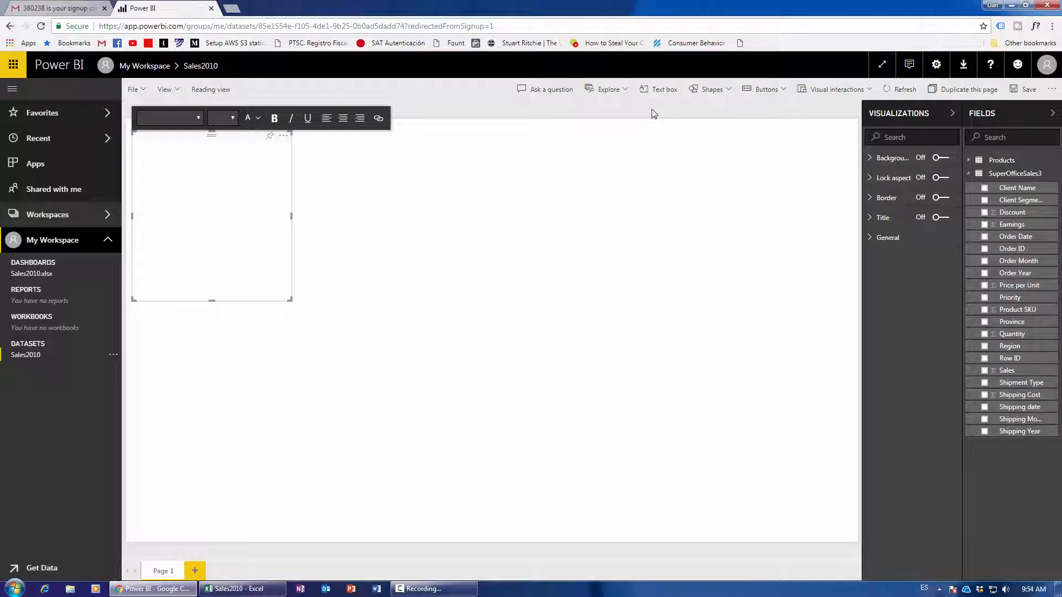
{"action": "left_click", "coordinate": [235, 187]}
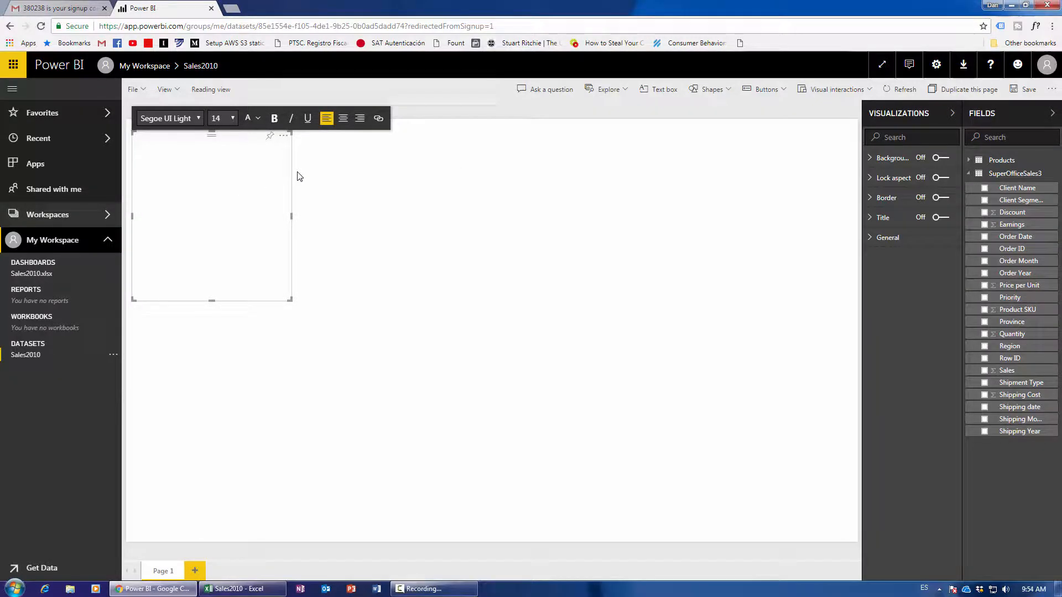
{"action": "type", "text": "Sales Anal"}
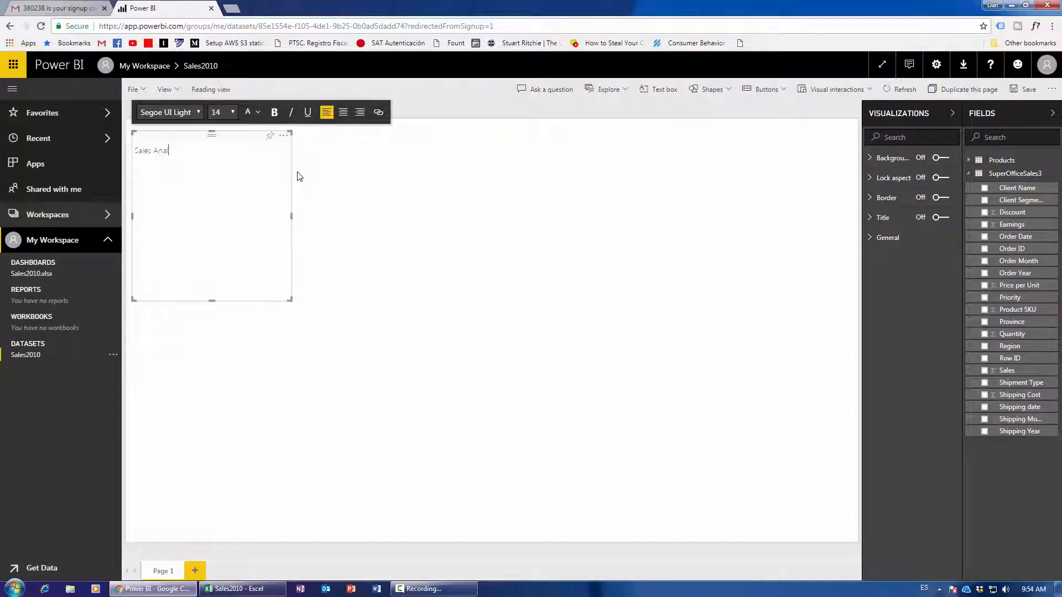
{"action": "type", "text": "ysis by Geography"}
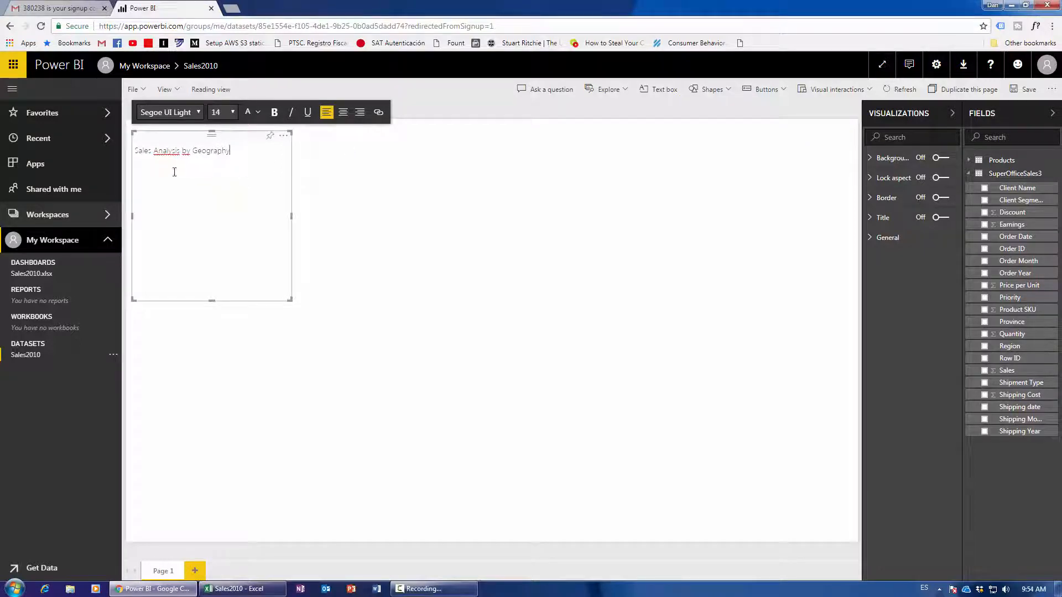
Set the whole title to Segoe UI Light at font size 60.
{"action": "double_click", "coordinate": [166, 150]}
{"action": "left_click", "coordinate": [178, 170]}
{"action": "left_click_drag", "start_coordinate": [230, 151], "coordinate": [138, 155]}
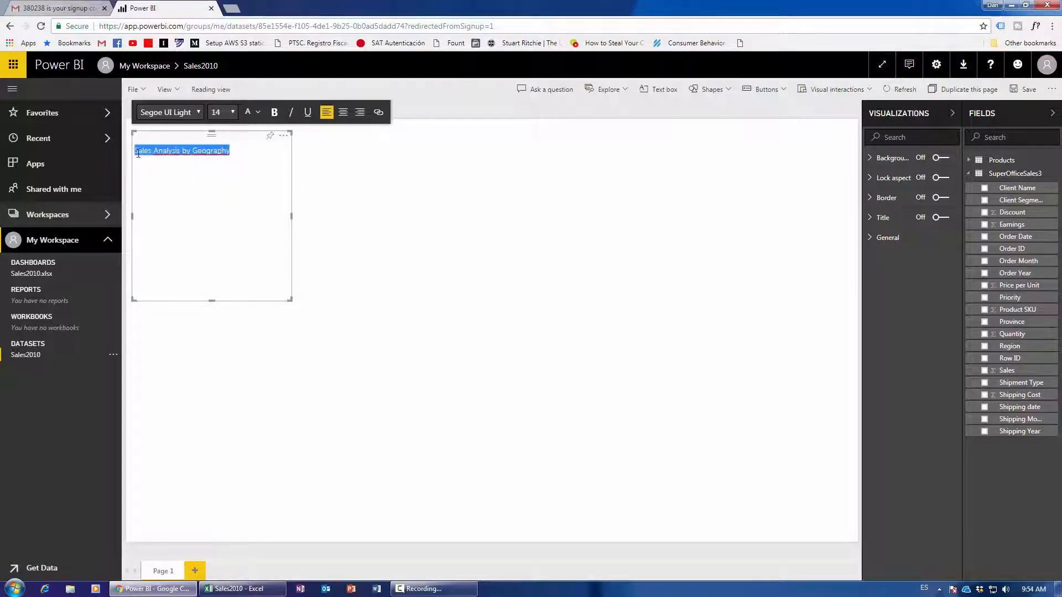
{"action": "left_click", "coordinate": [232, 113]}
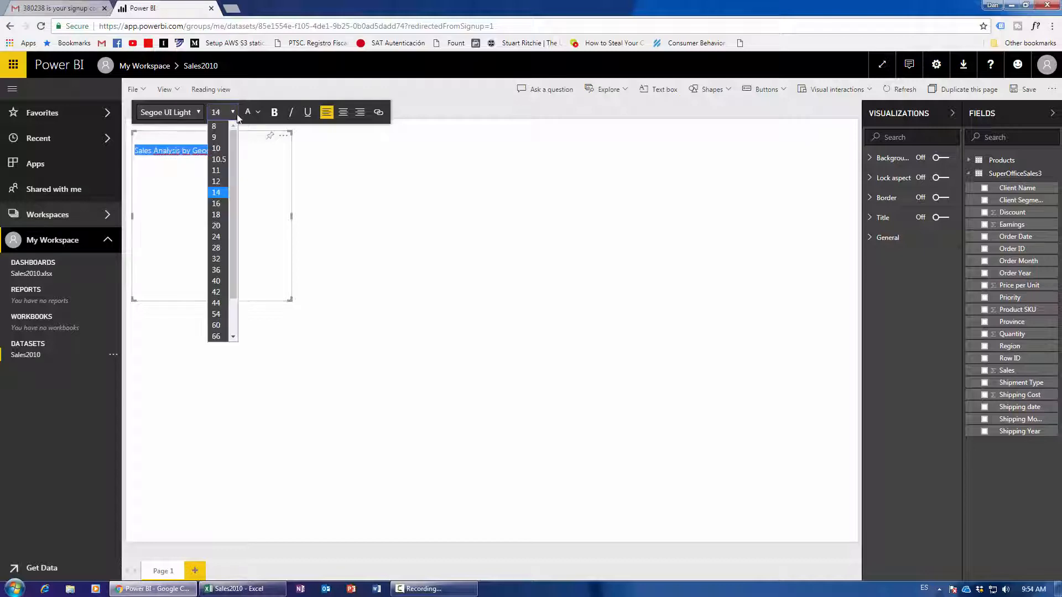
{"action": "left_click", "coordinate": [221, 271]}
{"action": "left_click", "coordinate": [198, 112]}
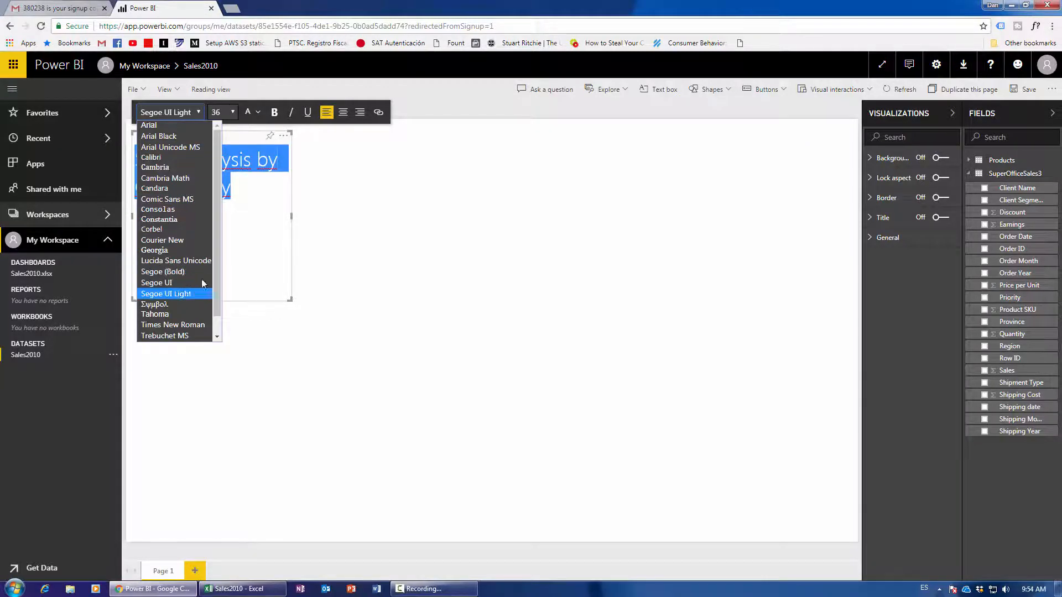
{"action": "scroll", "coordinate": [216, 268], "scroll_direction": "down", "scroll_amount": 1}
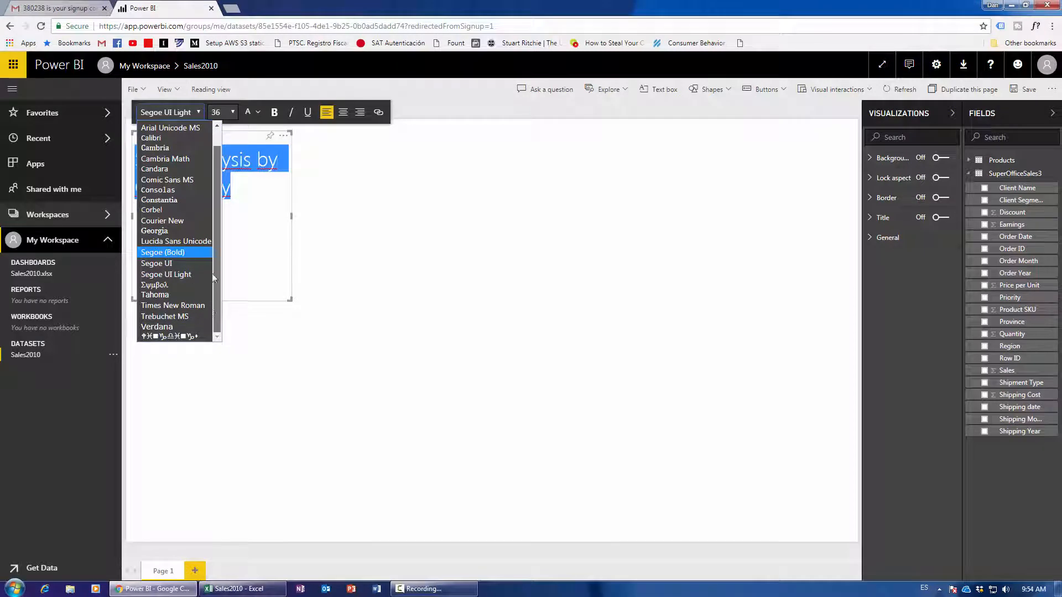
{"action": "scroll", "coordinate": [211, 273], "scroll_direction": "up", "scroll_amount": 1}
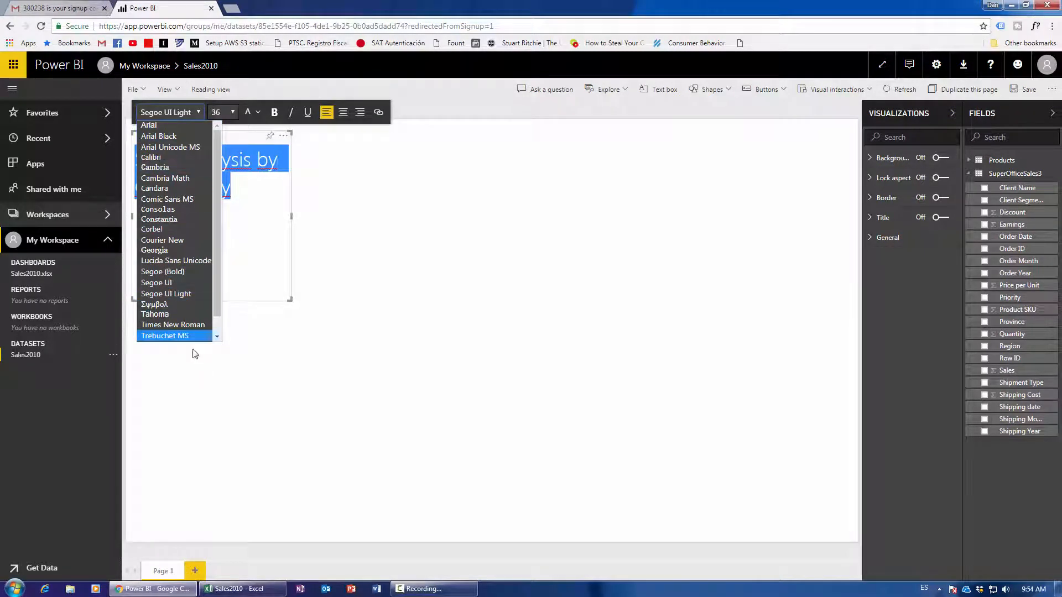
{"action": "left_click", "coordinate": [173, 294]}
{"action": "left_click", "coordinate": [229, 112]}
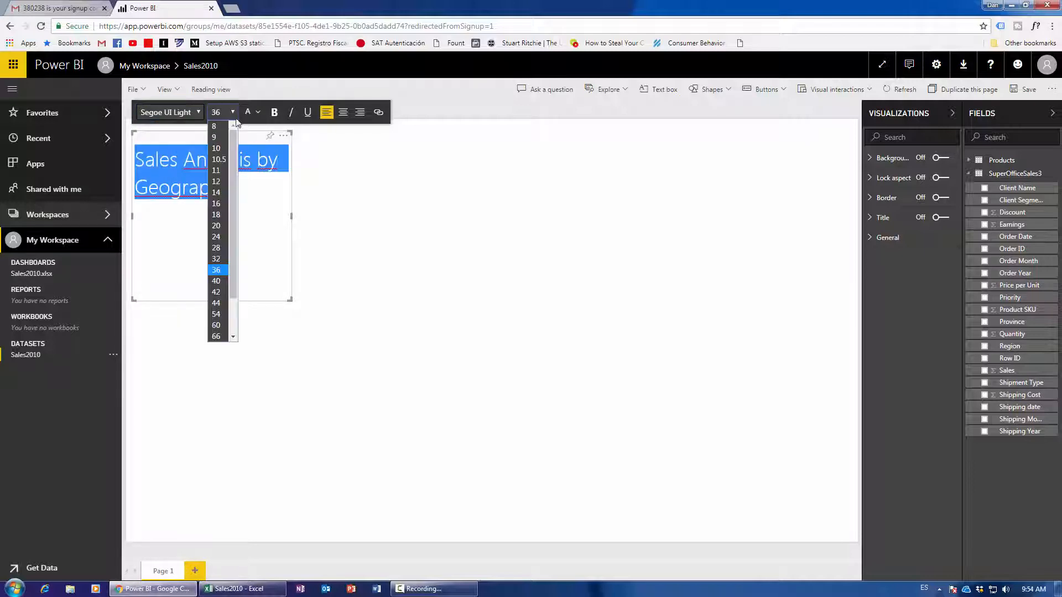
{"action": "left_click", "coordinate": [217, 325]}
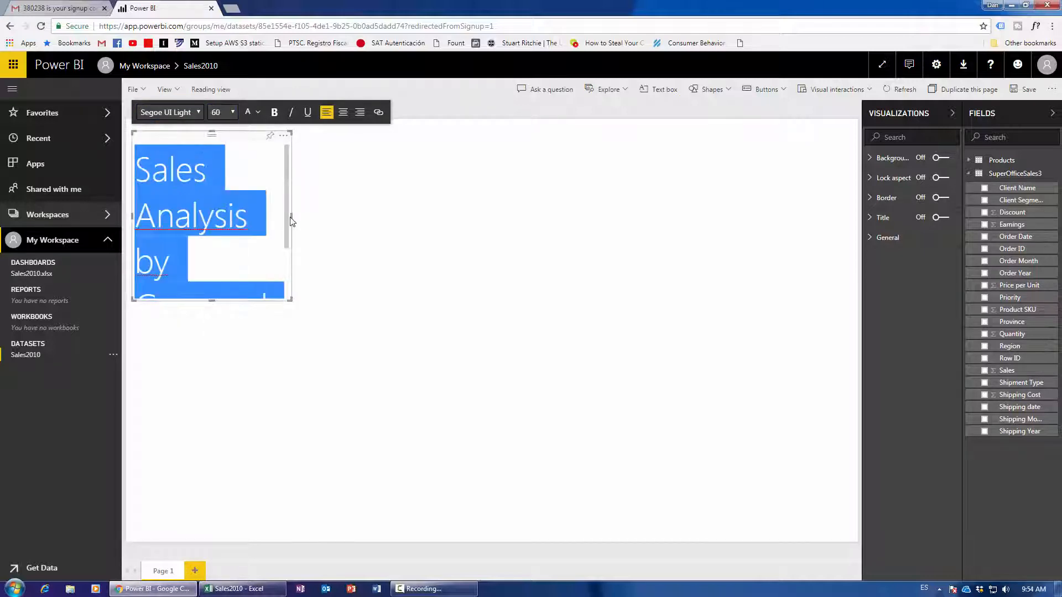
Resize the title box so the text fits on two lines and nudge it up-left.
{"action": "left_click_drag", "start_coordinate": [292, 217], "coordinate": [417, 215]}
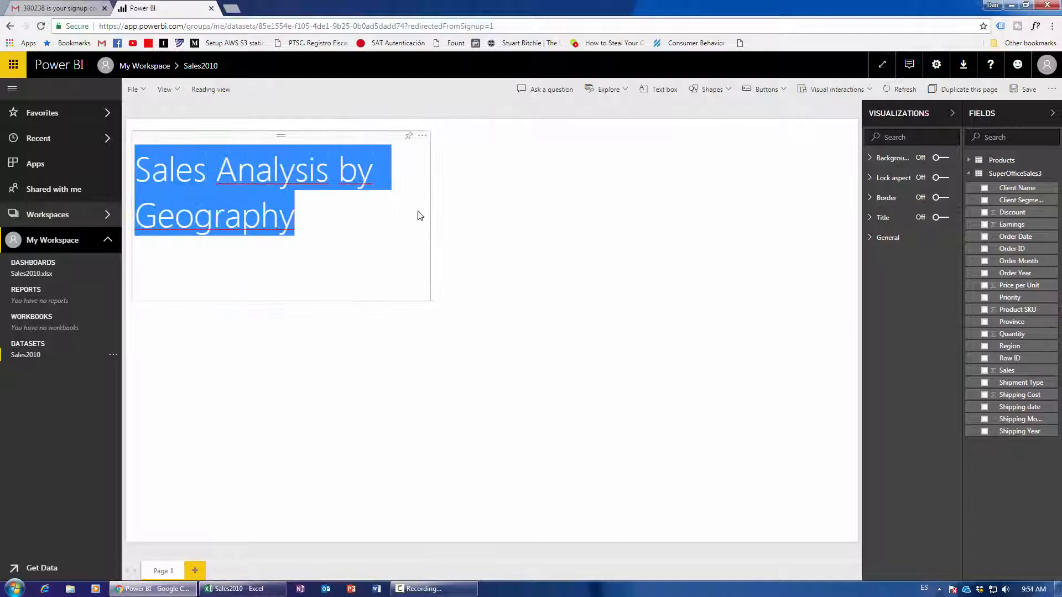
{"action": "left_click", "coordinate": [278, 293]}
{"action": "left_click_drag", "start_coordinate": [279, 304], "coordinate": [281, 244]}
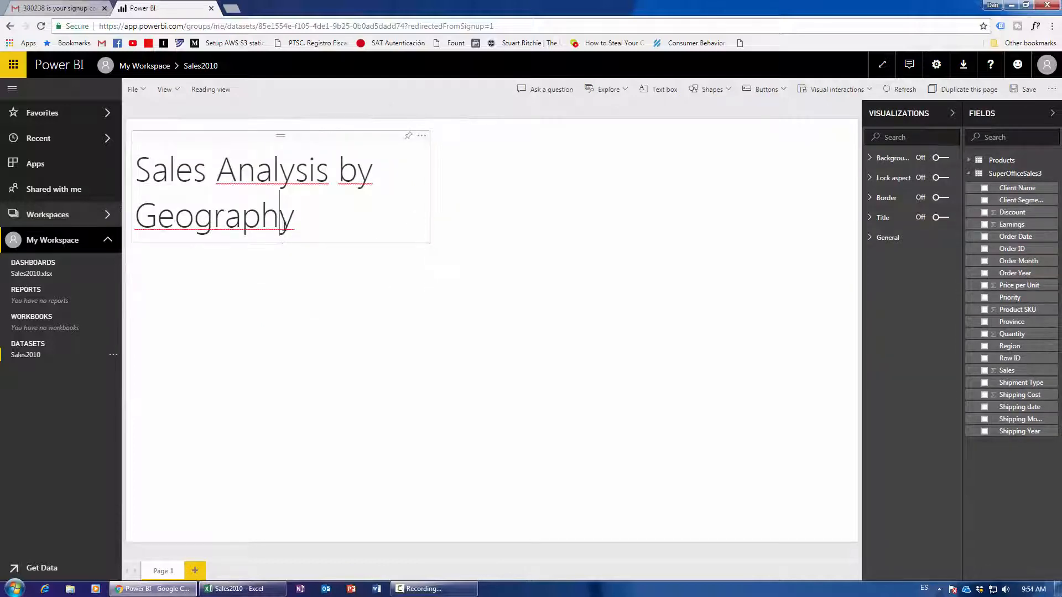
{"action": "left_click_drag", "start_coordinate": [331, 141], "coordinate": [325, 133]}
{"action": "left_click", "coordinate": [434, 190]}
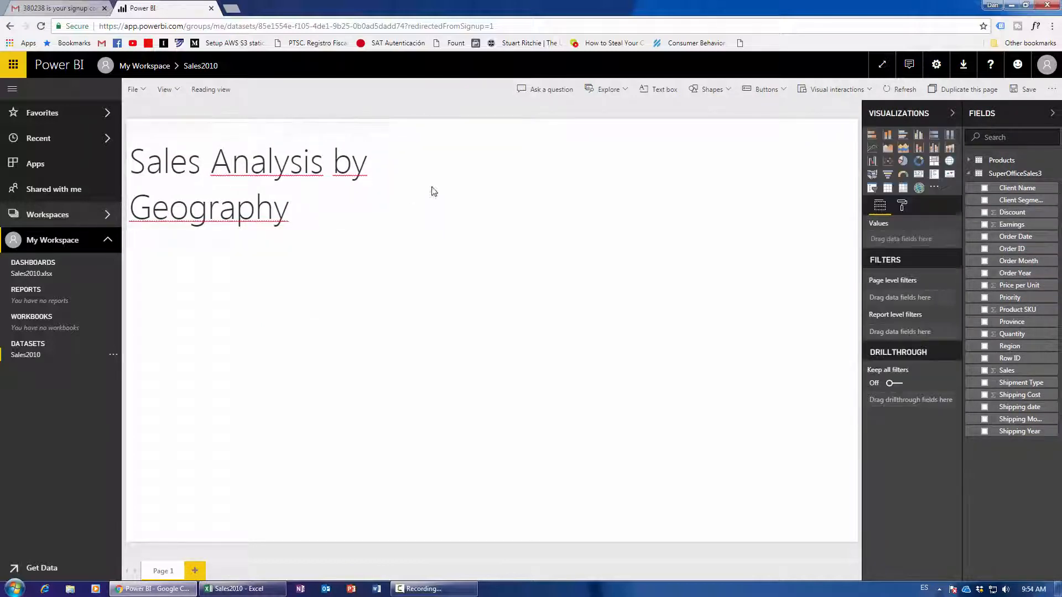
Make the word 'Analysis' in the title bold.
{"action": "left_click_drag", "start_coordinate": [221, 166], "coordinate": [323, 166]}
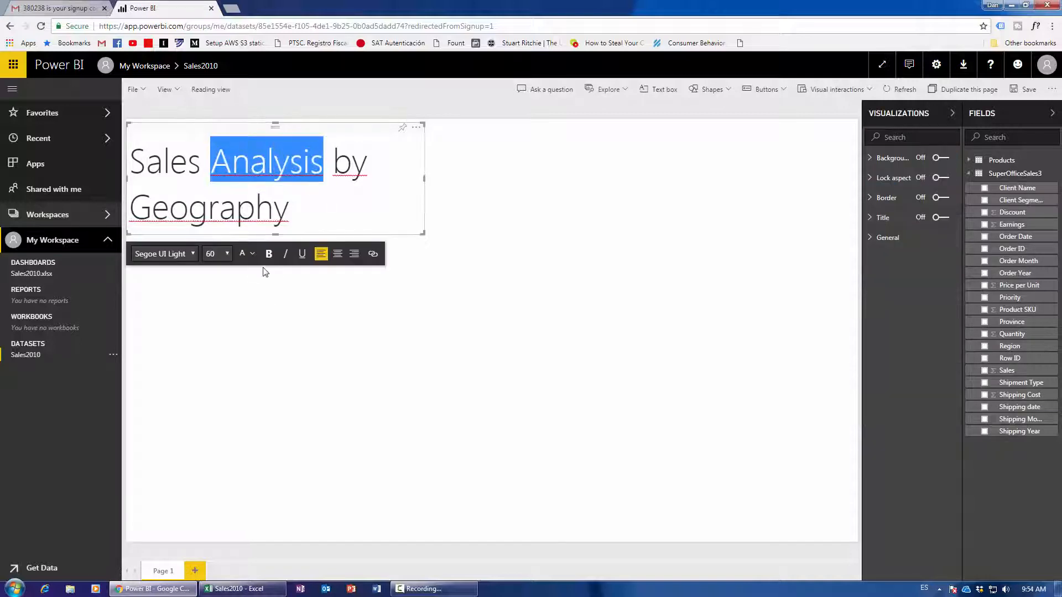
{"action": "left_click_drag", "start_coordinate": [211, 166], "coordinate": [324, 166]}
{"action": "left_click", "coordinate": [268, 255]}
{"action": "left_click", "coordinate": [485, 275]}
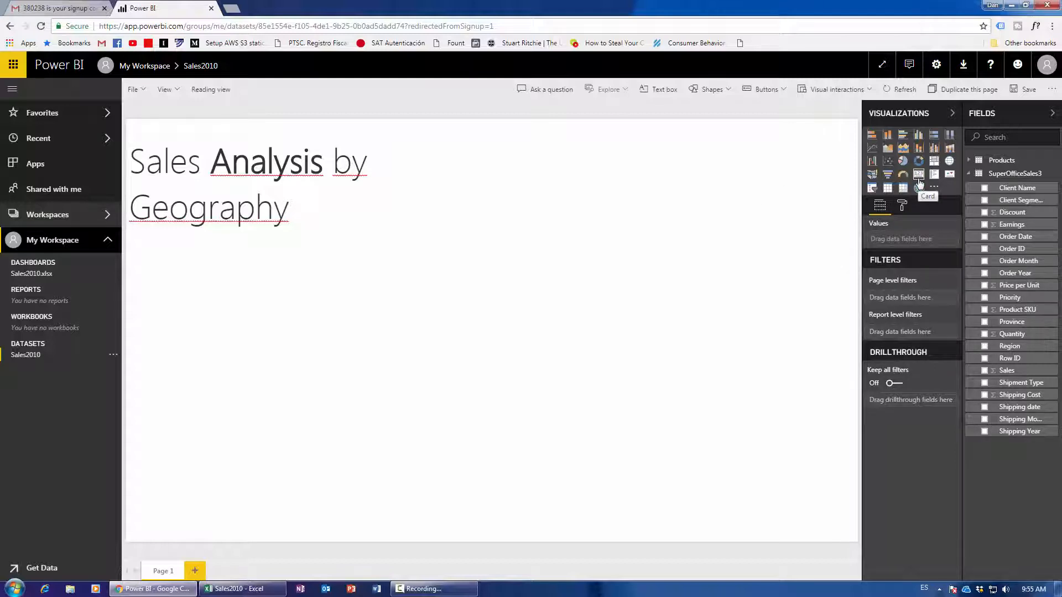
Add a card showing Sales, shrink it under the title, then rework its Sales field.
{"action": "left_click", "coordinate": [919, 178]}
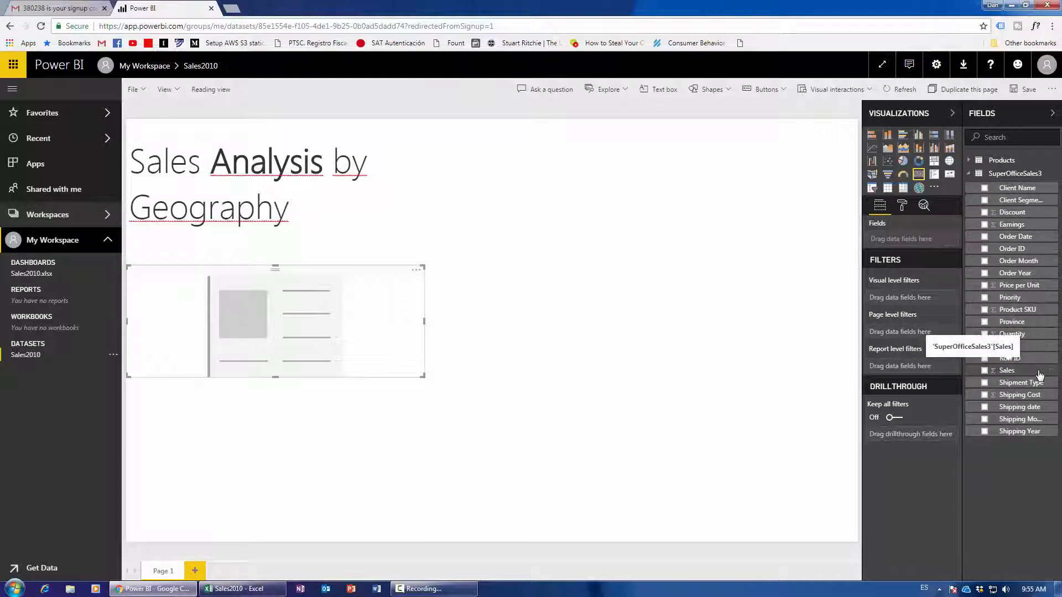
{"action": "left_click_drag", "start_coordinate": [1040, 375], "coordinate": [943, 243]}
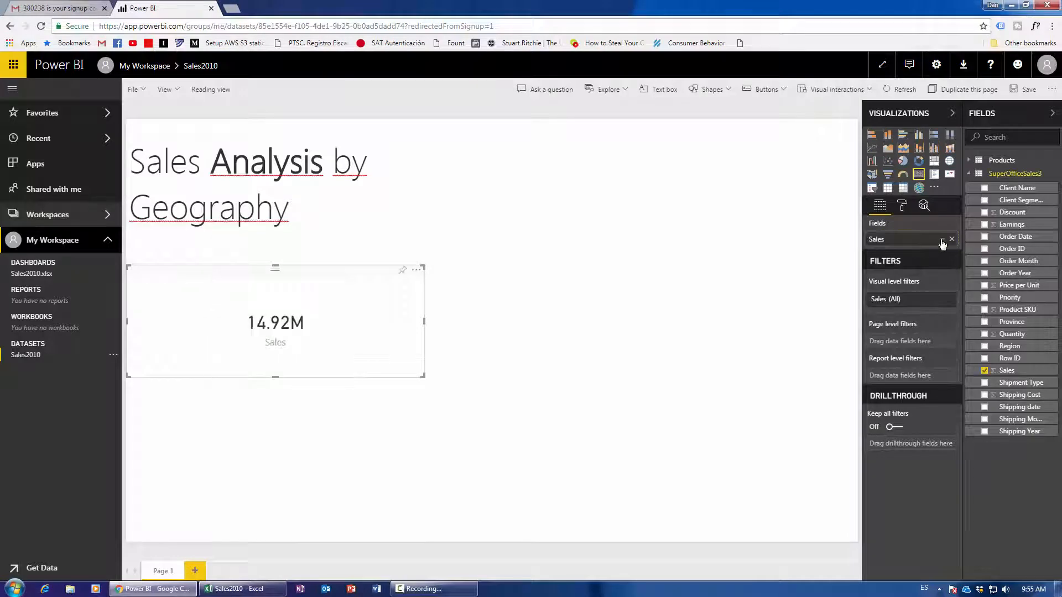
{"action": "left_click_drag", "start_coordinate": [424, 376], "coordinate": [321, 341]}
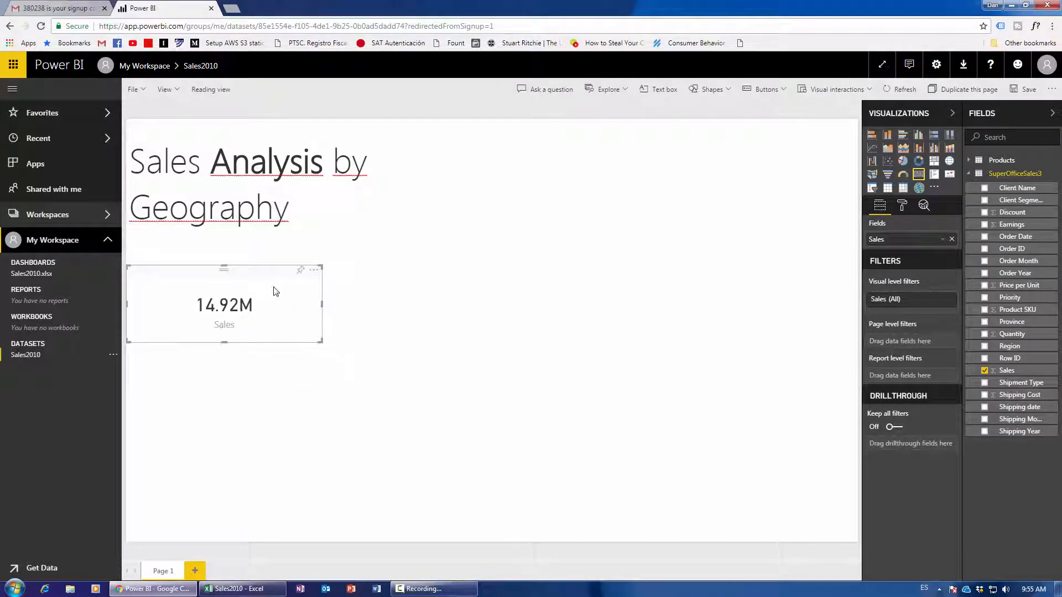
{"action": "left_click_drag", "start_coordinate": [262, 270], "coordinate": [267, 251]}
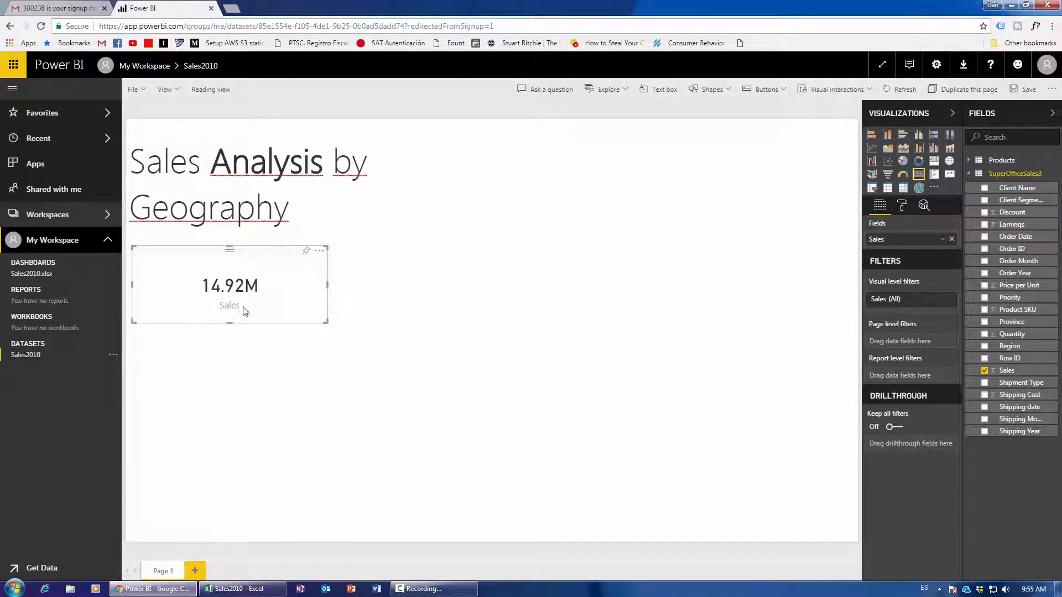
{"action": "left_click", "coordinate": [952, 240]}
{"action": "left_click_drag", "start_coordinate": [1007, 371], "coordinate": [905, 225]}
{"action": "left_click_drag", "start_coordinate": [1009, 372], "coordinate": [898, 227]}
{"action": "left_click_drag", "start_coordinate": [1021, 374], "coordinate": [918, 244]}
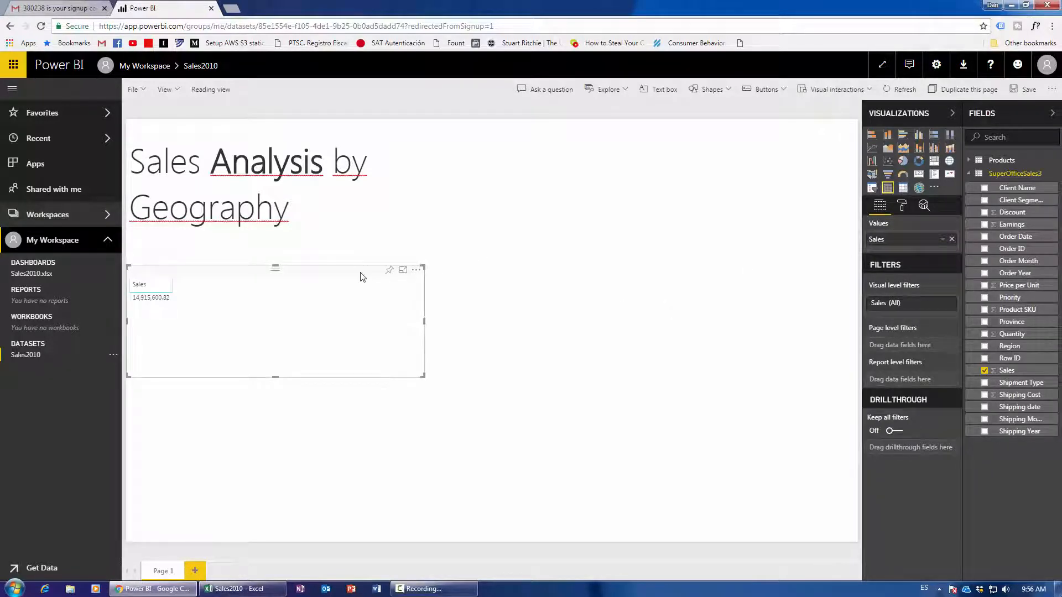
Delete the unwanted visual and add a fresh 14.92M Sales card, shrunk and placed under the title.
{"action": "key", "text": "Delete"}
{"action": "left_click", "coordinate": [918, 174]}
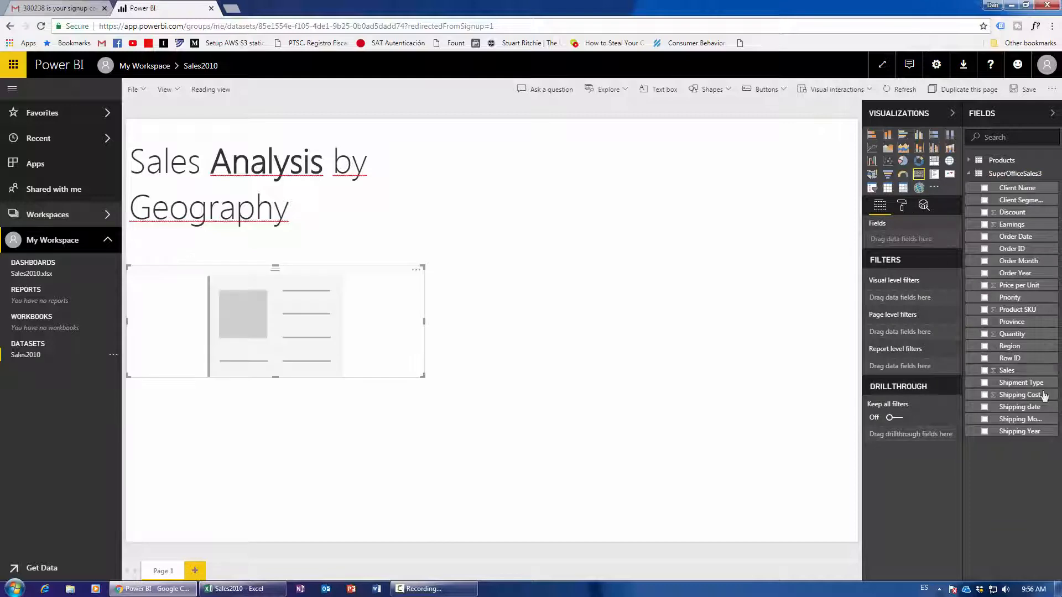
{"action": "left_click_drag", "start_coordinate": [1008, 371], "coordinate": [907, 241]}
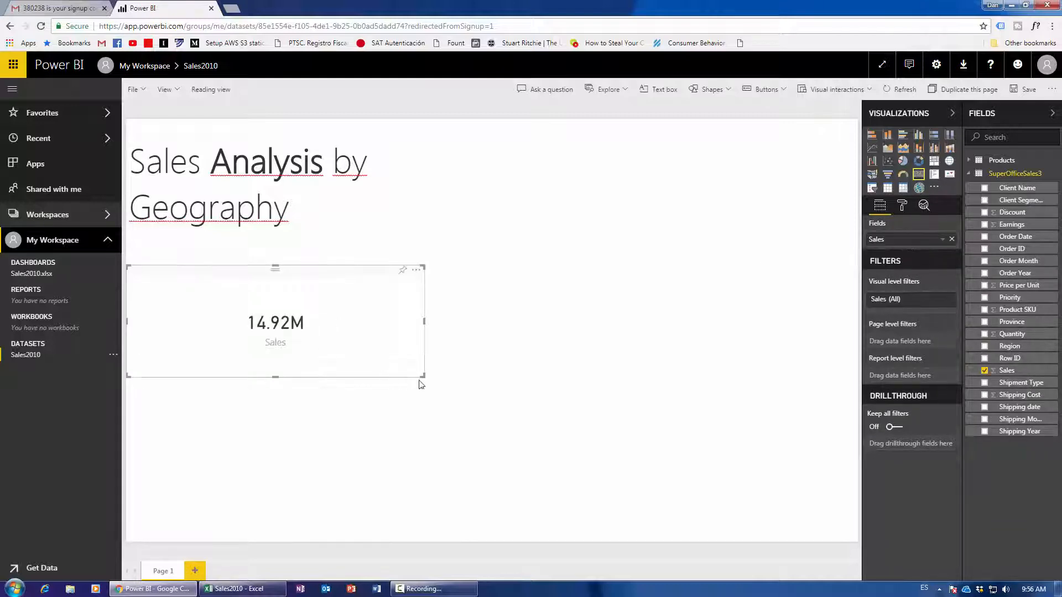
{"action": "left_click_drag", "start_coordinate": [422, 374], "coordinate": [314, 339]}
{"action": "left_click_drag", "start_coordinate": [261, 267], "coordinate": [261, 259]}
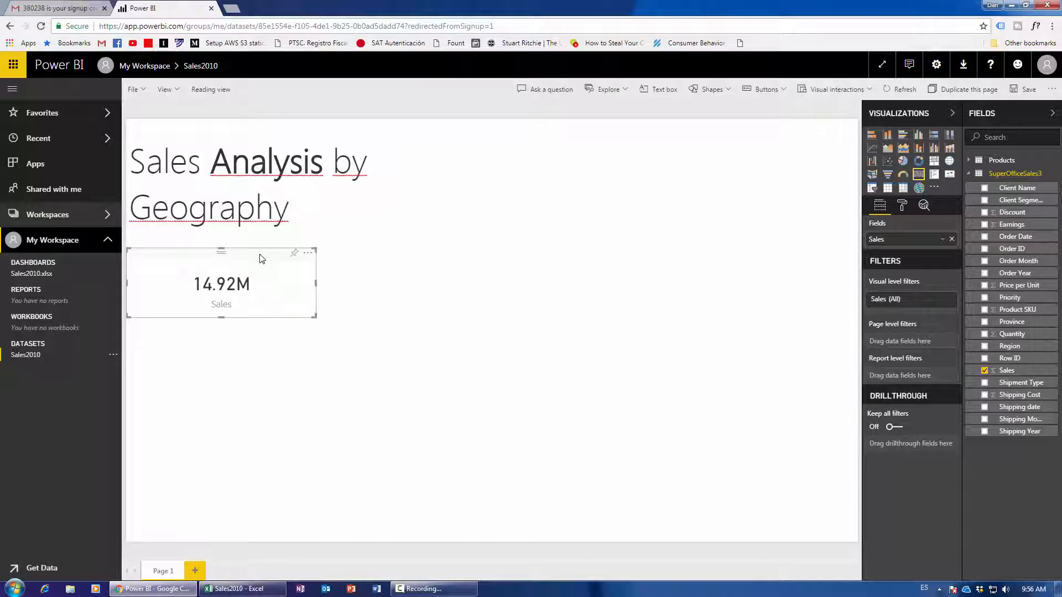
Turn on the card's title and enter 'Total Sales'.
{"action": "left_click", "coordinate": [901, 207]}
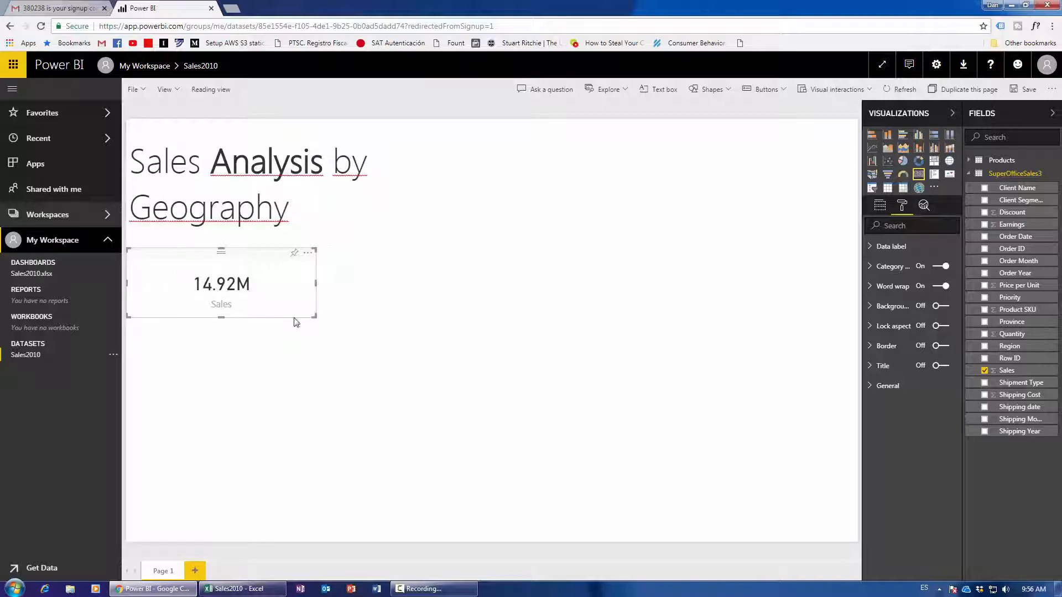
{"action": "left_click_drag", "start_coordinate": [246, 258], "coordinate": [248, 254]}
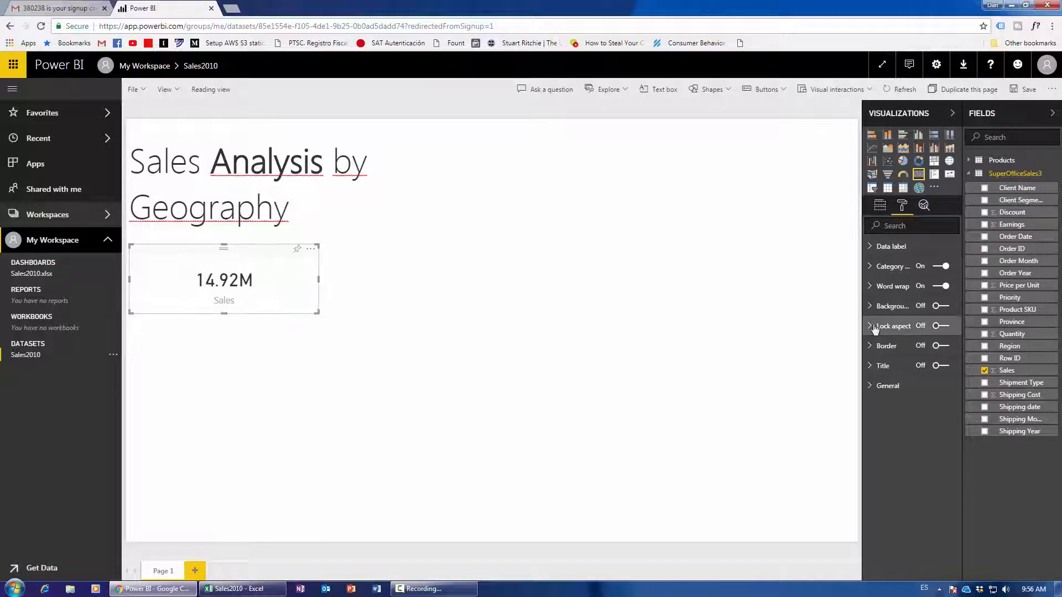
{"action": "left_click", "coordinate": [885, 366]}
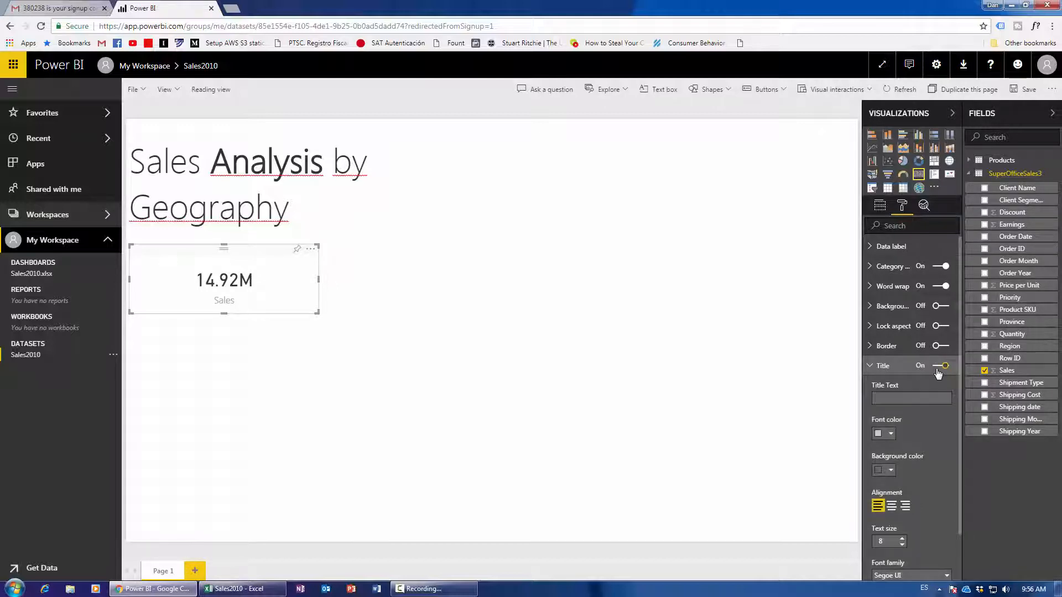
{"action": "left_click", "coordinate": [937, 368]}
{"action": "left_click", "coordinate": [920, 395]}
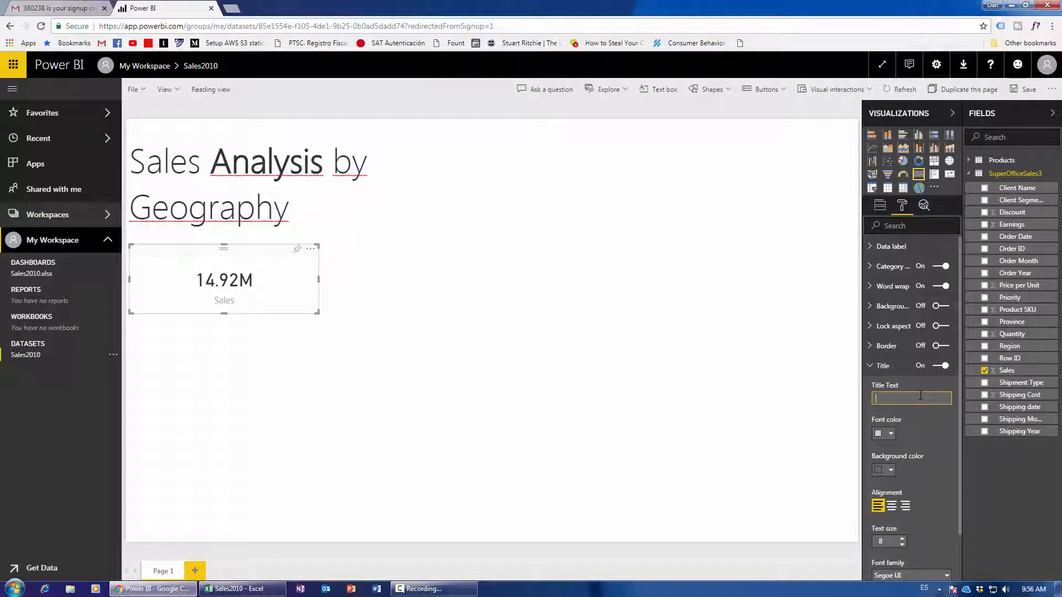
{"action": "type", "text": "Total Sales"}
Colour the card title yellow, set its text size to 15, and make the card taller.
{"action": "scroll", "coordinate": [924, 436], "scroll_direction": "down", "scroll_amount": 2}
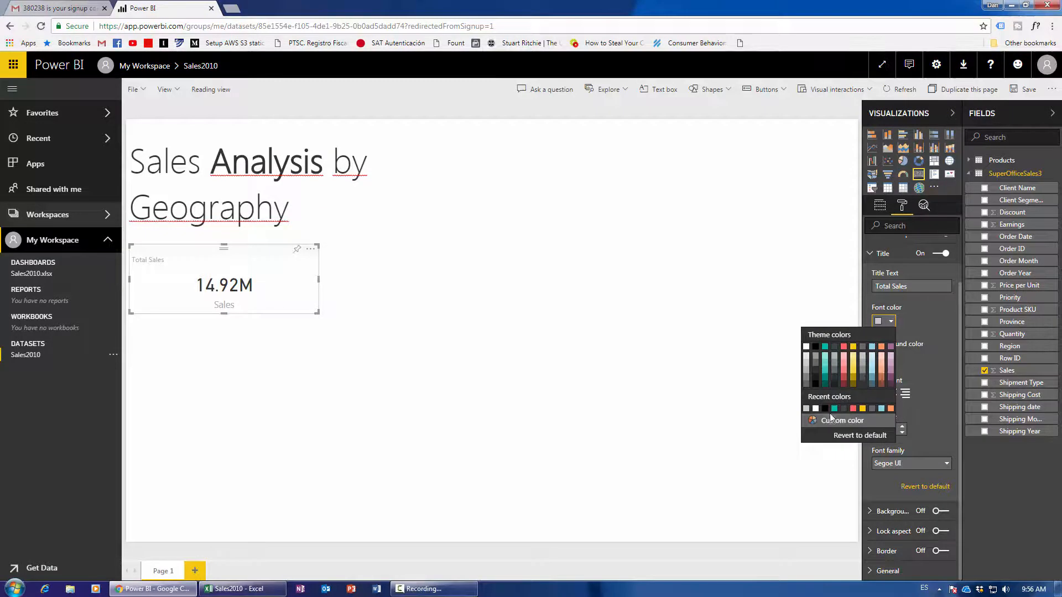
{"action": "left_click", "coordinate": [856, 354]}
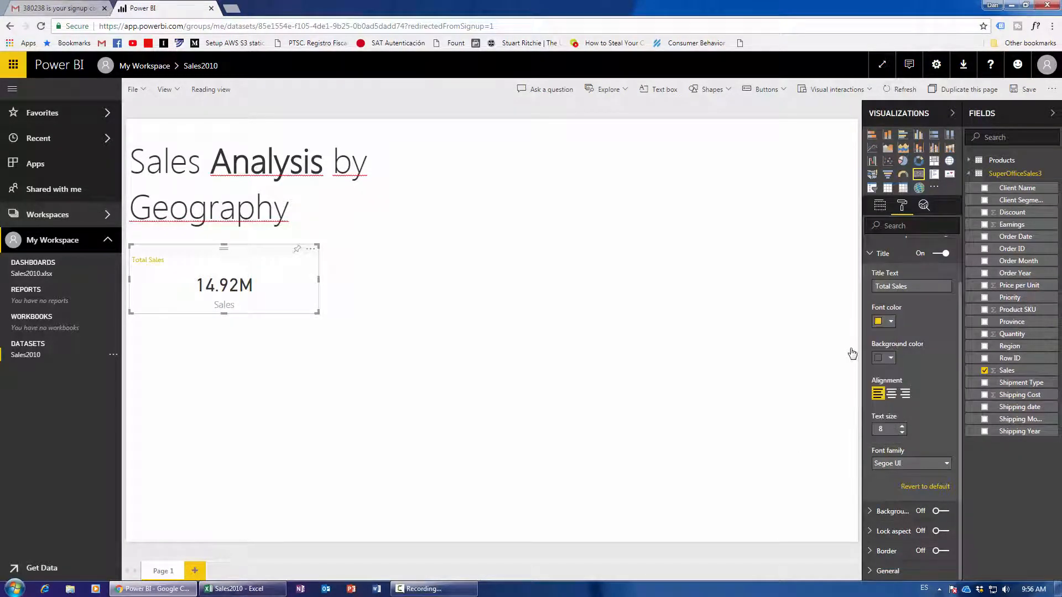
{"action": "left_click", "coordinate": [889, 360]}
{"action": "left_click", "coordinate": [911, 360]}
{"action": "left_click", "coordinate": [903, 426]}
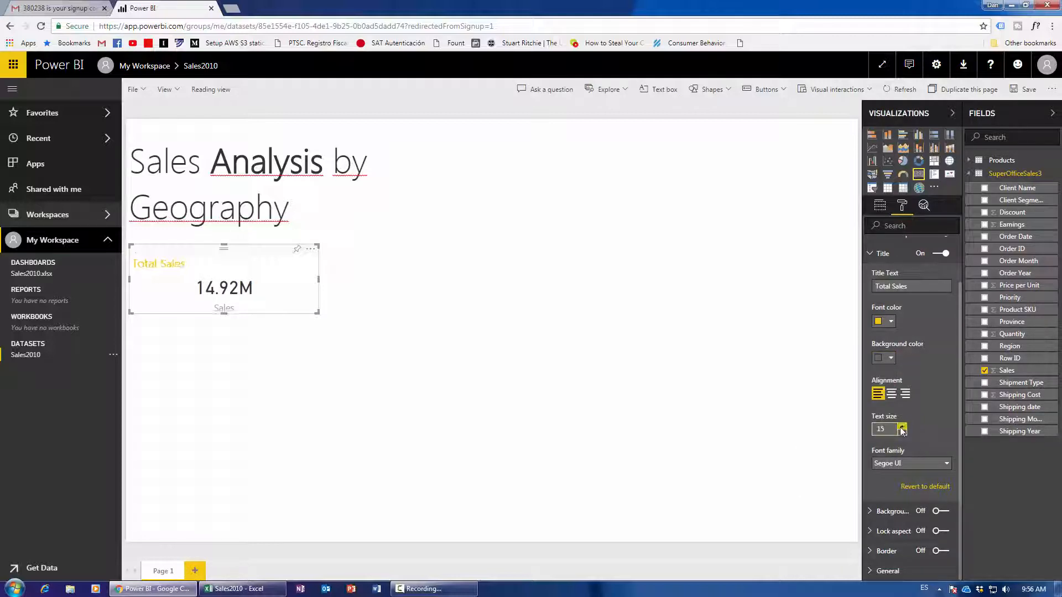
{"action": "left_click", "coordinate": [902, 427]}
{"action": "left_click", "coordinate": [902, 426]}
{"action": "left_click", "coordinate": [883, 253]}
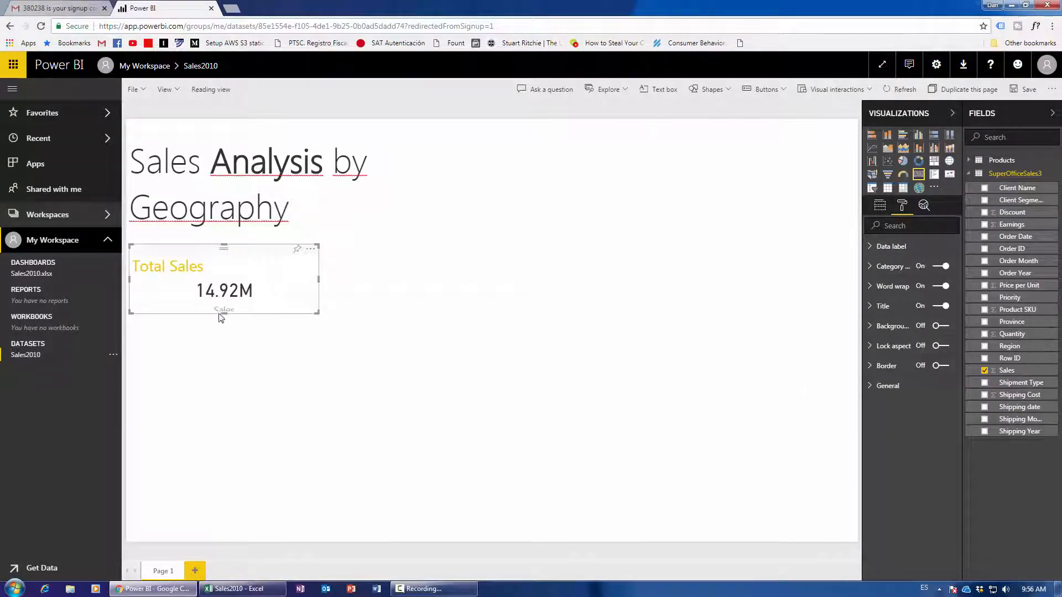
{"action": "left_click_drag", "start_coordinate": [225, 321], "coordinate": [225, 326]}
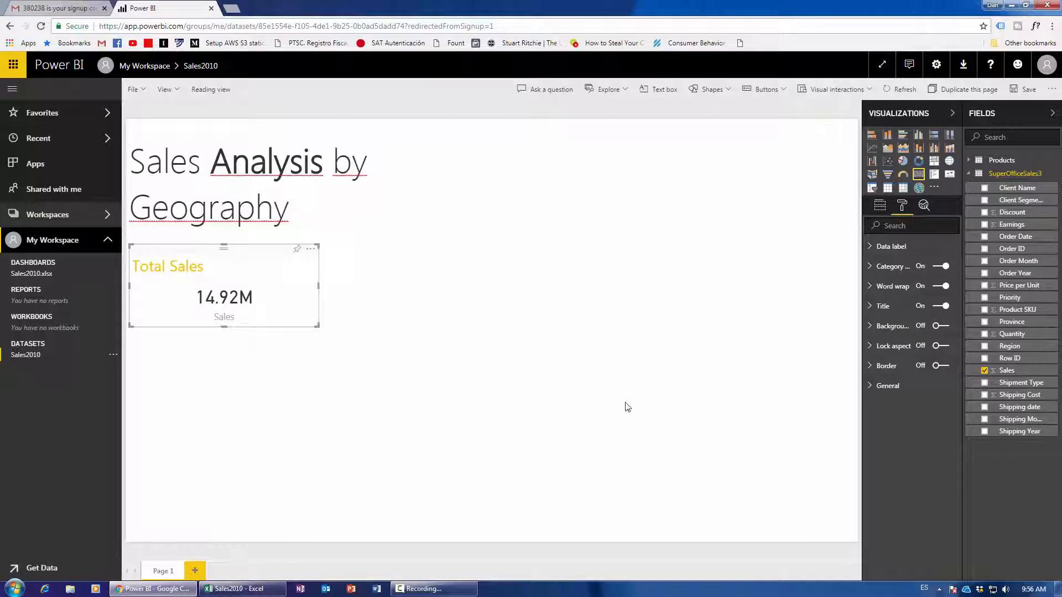
Set the card's data label display units to None to show 14,915,600.82, then move it slightly down.
{"action": "left_click", "coordinate": [893, 248]}
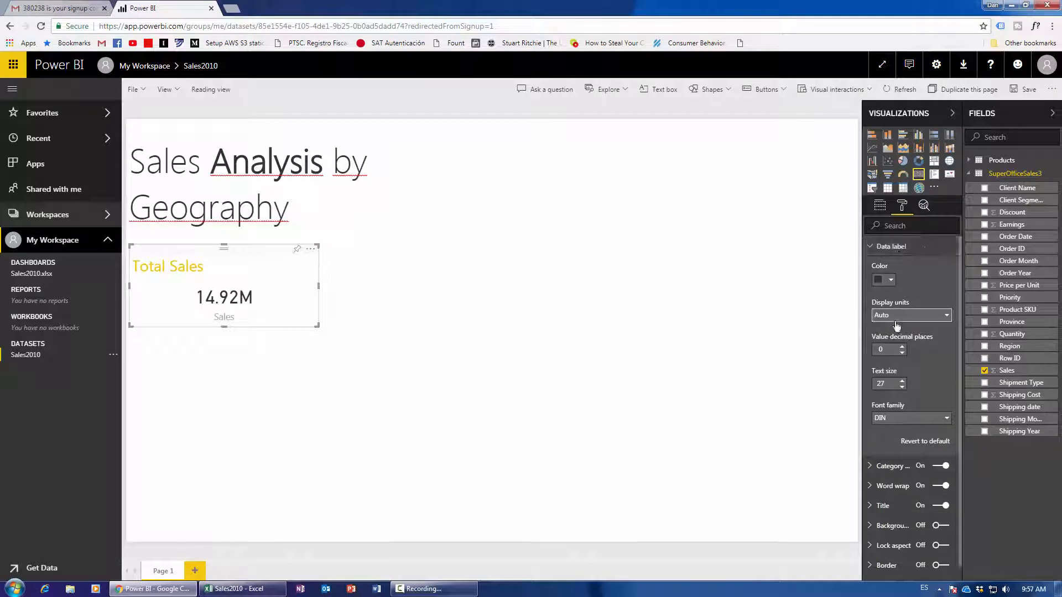
{"action": "left_click", "coordinate": [939, 324]}
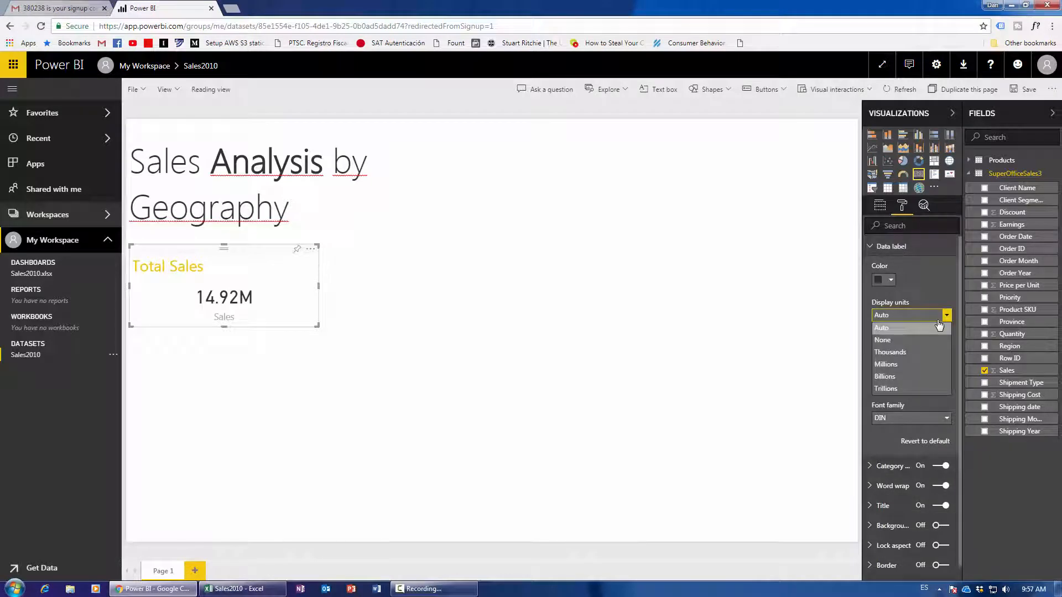
{"action": "left_click", "coordinate": [928, 343]}
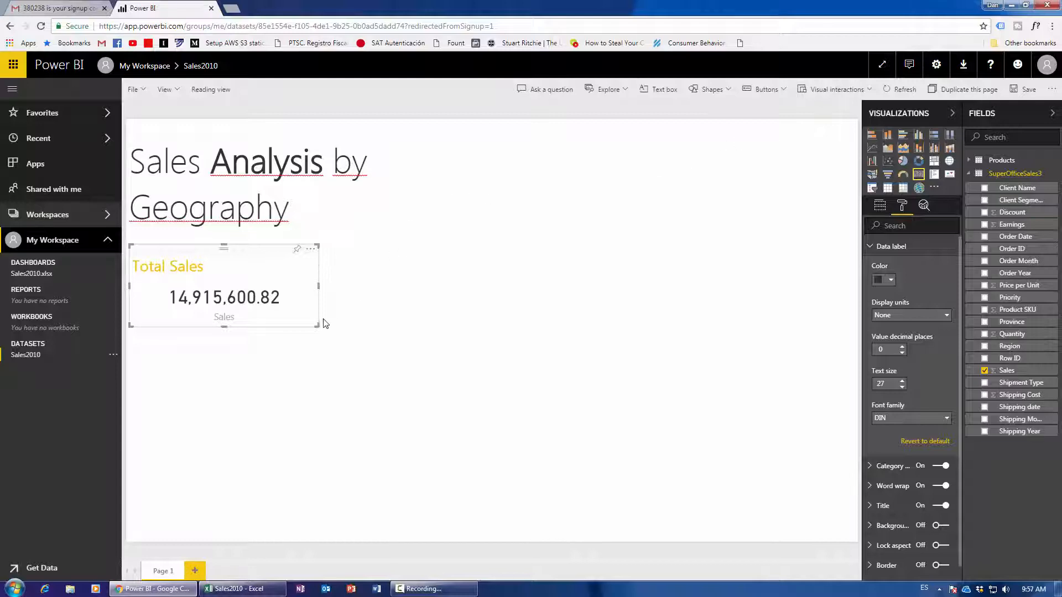
{"action": "left_click", "coordinate": [326, 365]}
{"action": "left_click_drag", "start_coordinate": [212, 258], "coordinate": [239, 261]}
{"action": "left_click", "coordinate": [337, 398]}
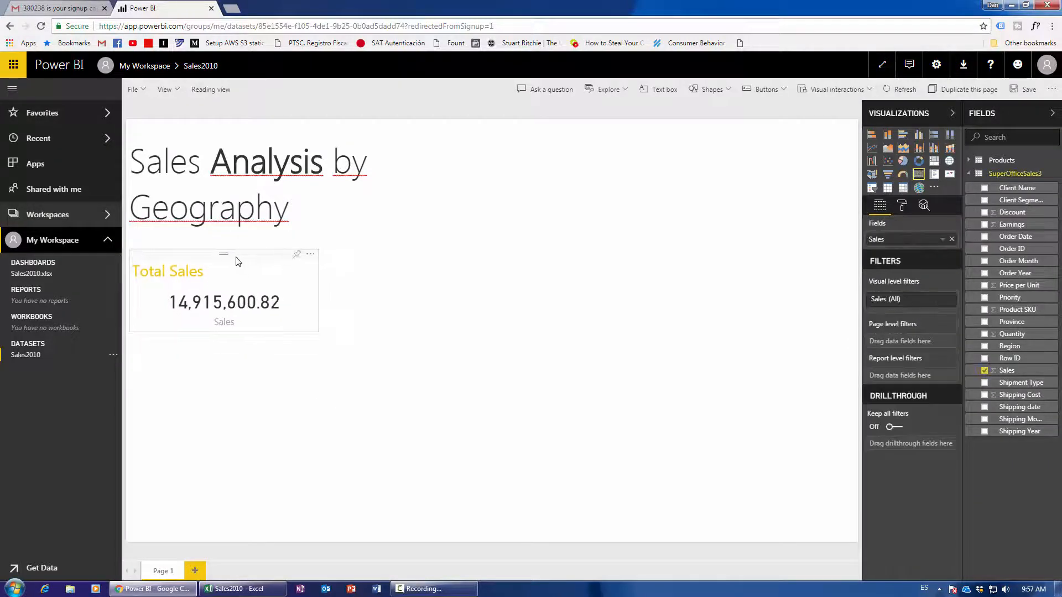
Insert an empty clustered bar chart below the Total Sales card, discarding an earlier placeholder.
{"action": "left_click", "coordinate": [392, 334]}
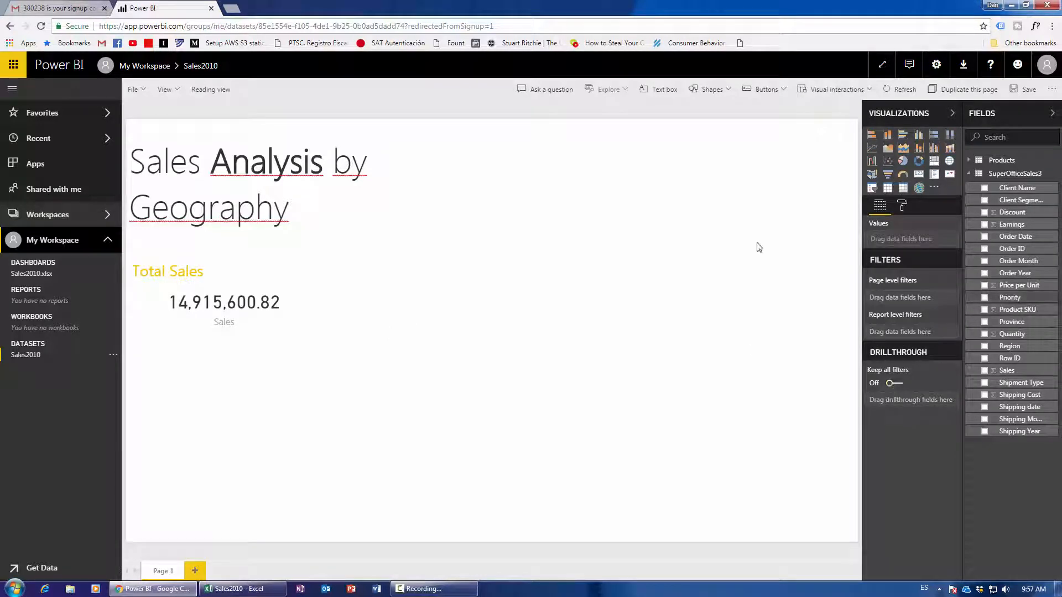
{"action": "left_click", "coordinate": [903, 135]}
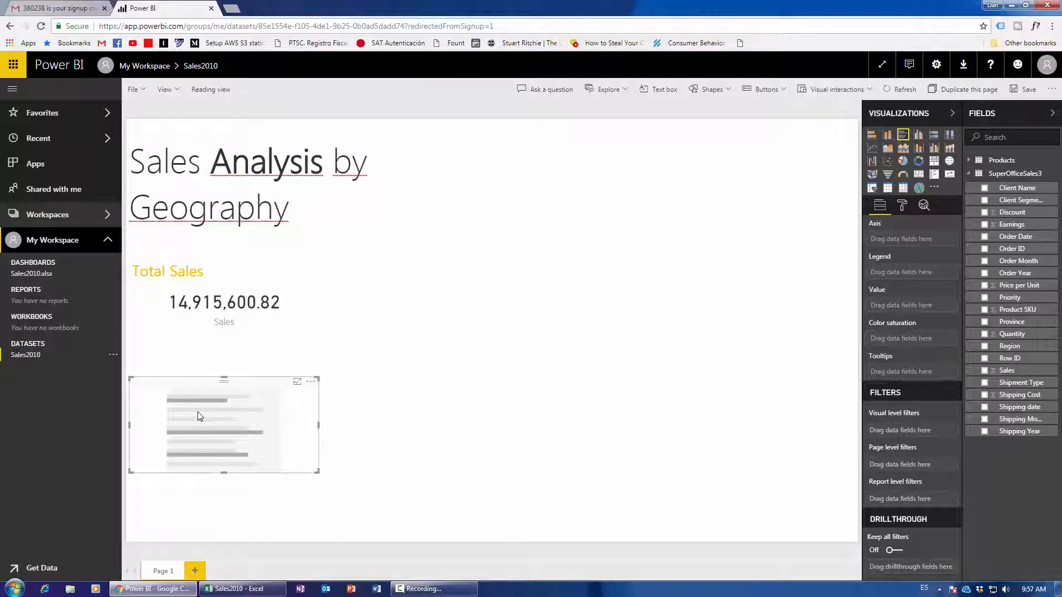
{"action": "left_click_drag", "start_coordinate": [263, 389], "coordinate": [309, 387]}
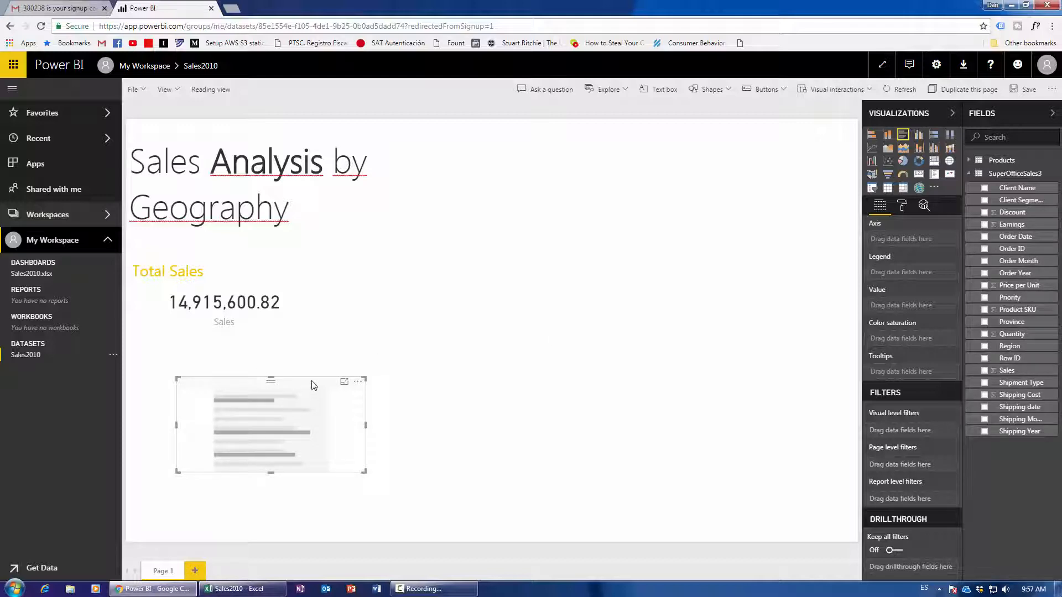
{"action": "key", "text": "Delete"}
{"action": "left_click", "coordinate": [236, 258]}
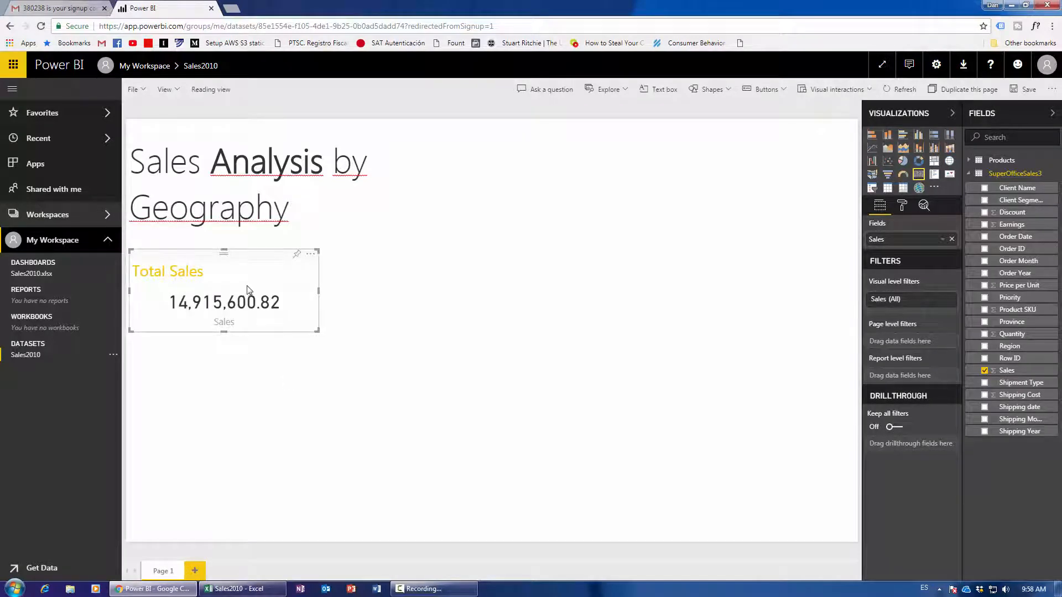
{"action": "left_click", "coordinate": [902, 138]}
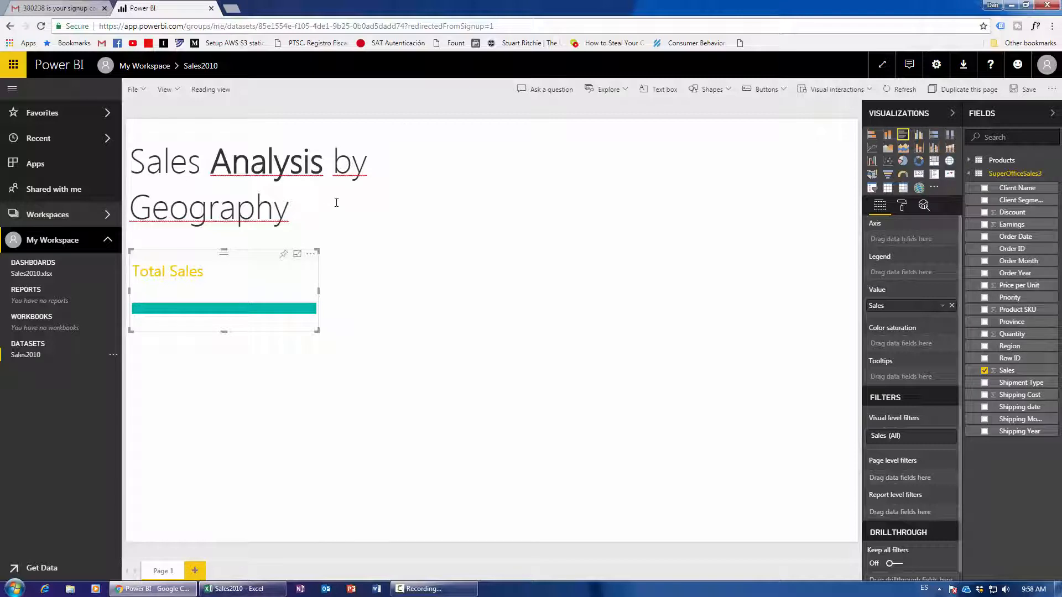
{"action": "left_click", "coordinate": [918, 173]}
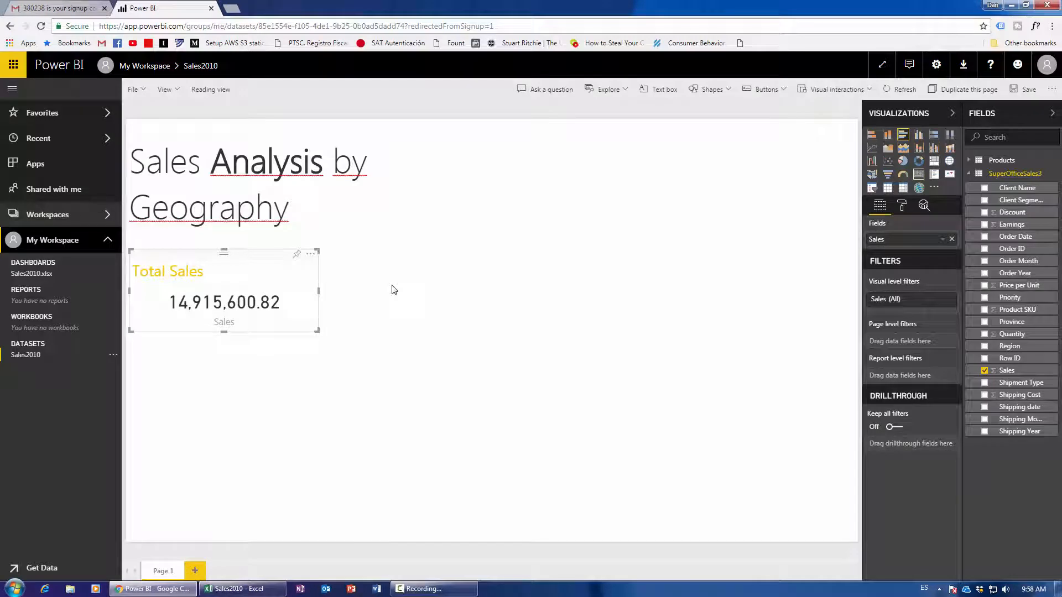
{"action": "left_click", "coordinate": [257, 390]}
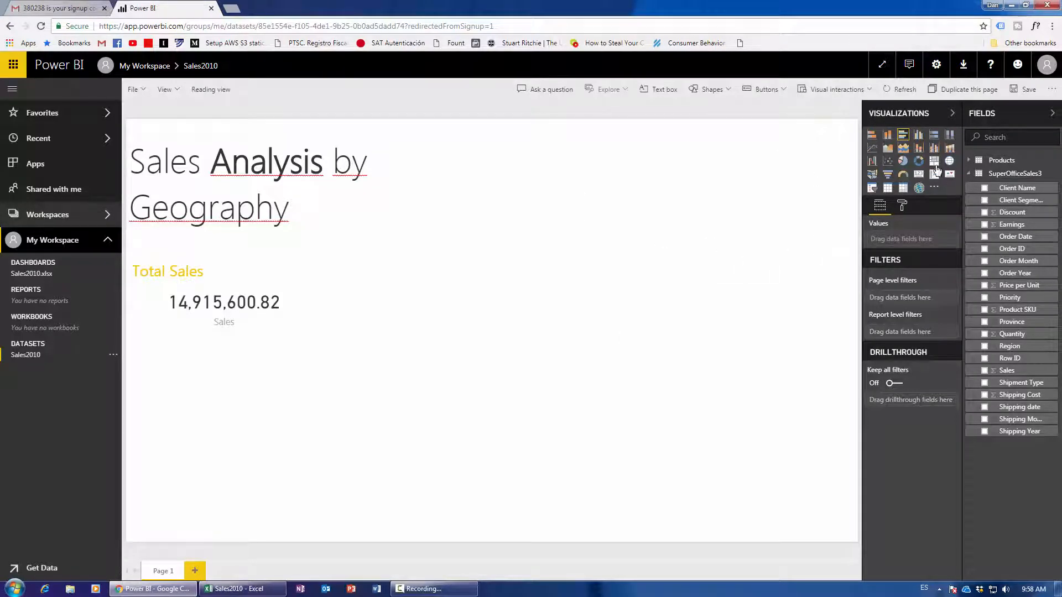
{"action": "left_click", "coordinate": [889, 148]}
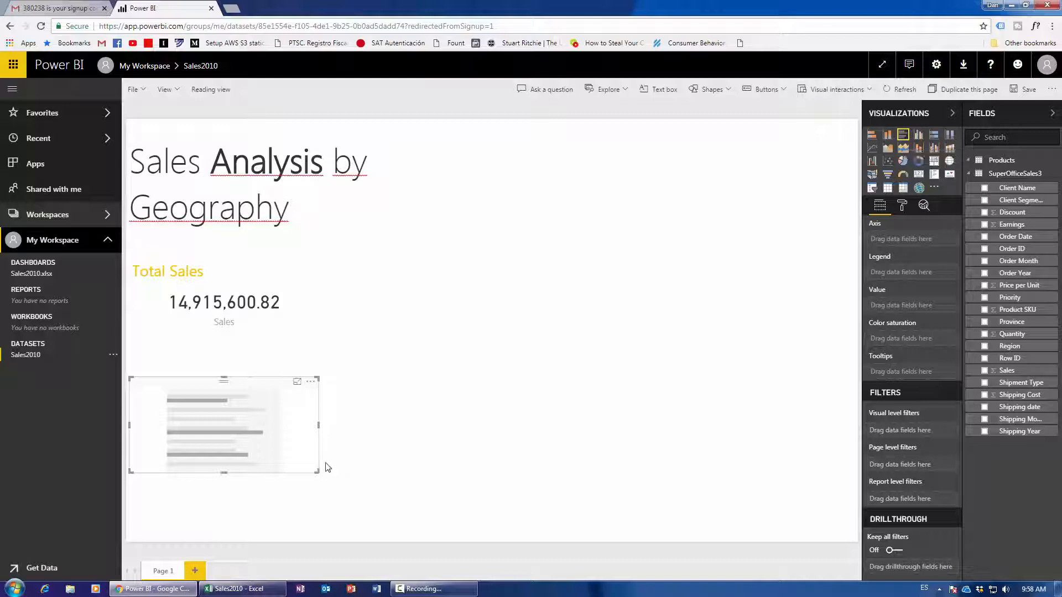
Enlarge the bar chart under the card and plot Sales by Province.
{"action": "left_click_drag", "start_coordinate": [320, 475], "coordinate": [375, 526]}
{"action": "left_click_drag", "start_coordinate": [281, 383], "coordinate": [280, 351]}
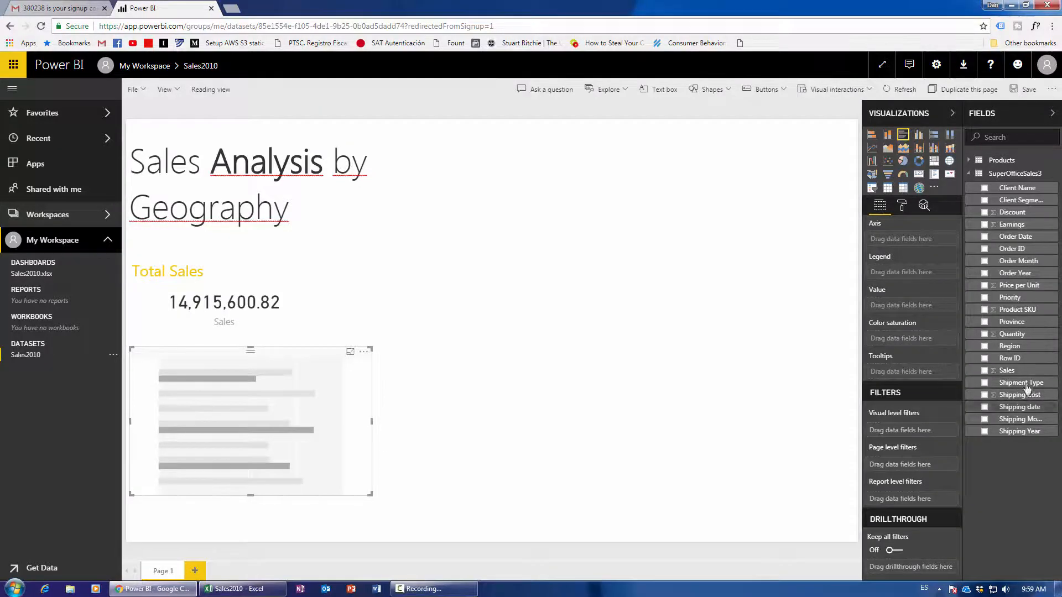
{"action": "left_click_drag", "start_coordinate": [1034, 371], "coordinate": [927, 312]}
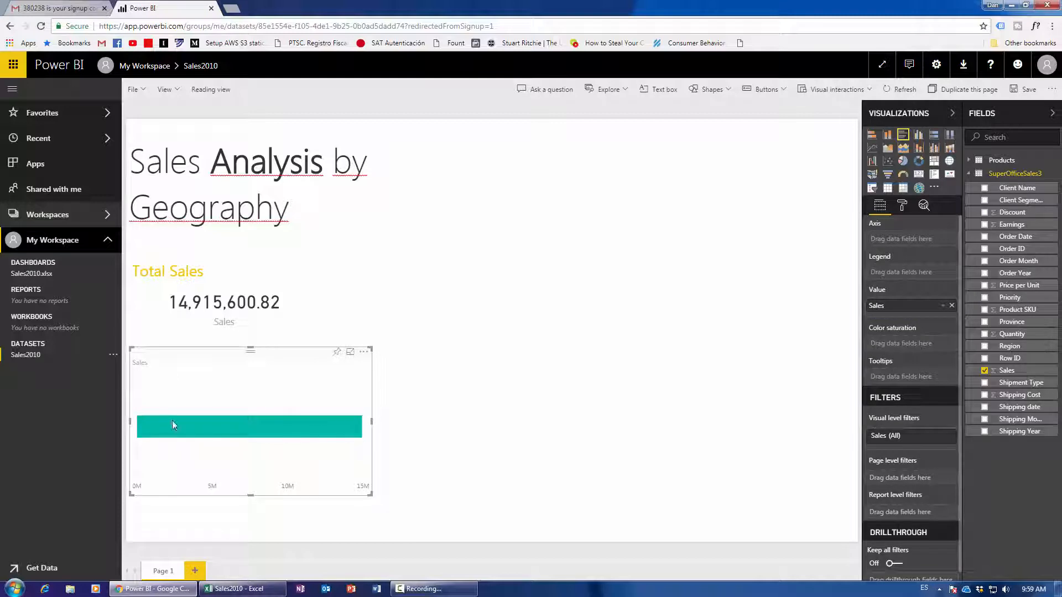
{"action": "mouse_move", "coordinate": [218, 425]}
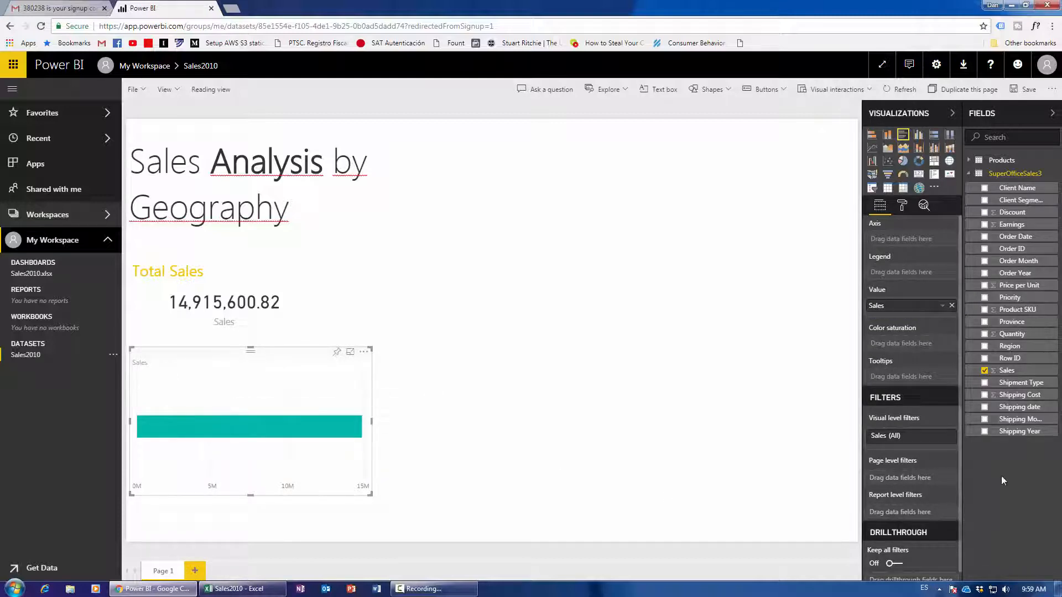
{"action": "left_click_drag", "start_coordinate": [1028, 327], "coordinate": [907, 245]}
Stretch the chart taller to list every province and expand its Format title settings.
{"action": "left_click_drag", "start_coordinate": [309, 360], "coordinate": [311, 344]}
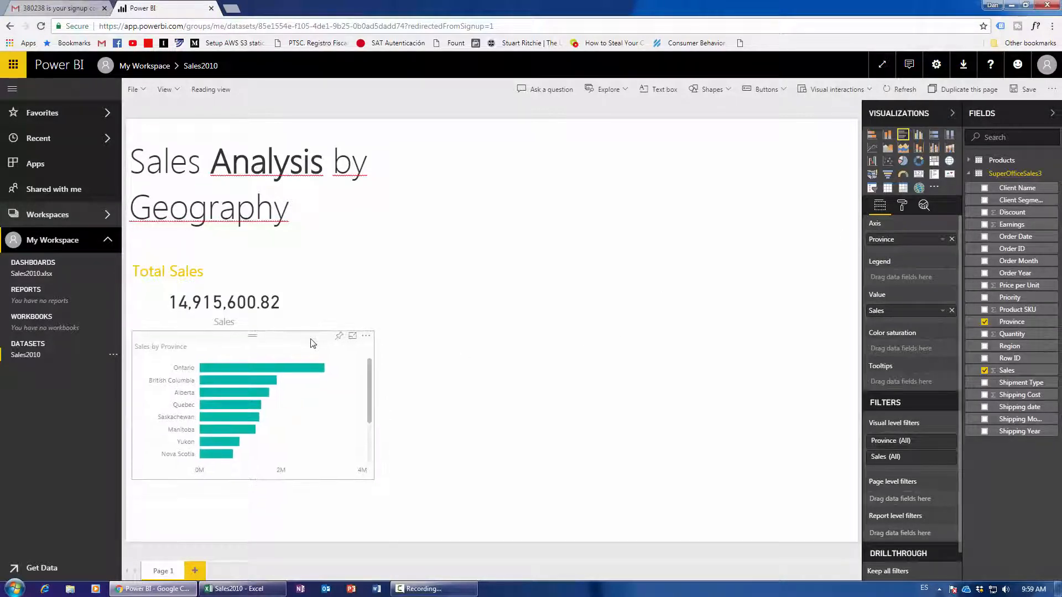
{"action": "left_click_drag", "start_coordinate": [252, 479], "coordinate": [253, 530]}
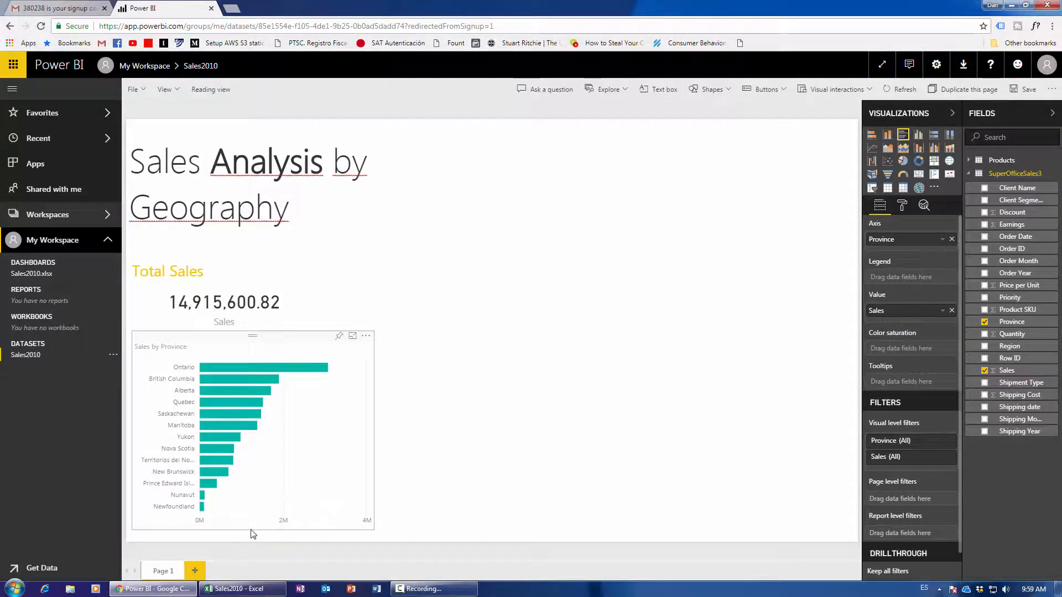
{"action": "left_click_drag", "start_coordinate": [279, 339], "coordinate": [274, 339]}
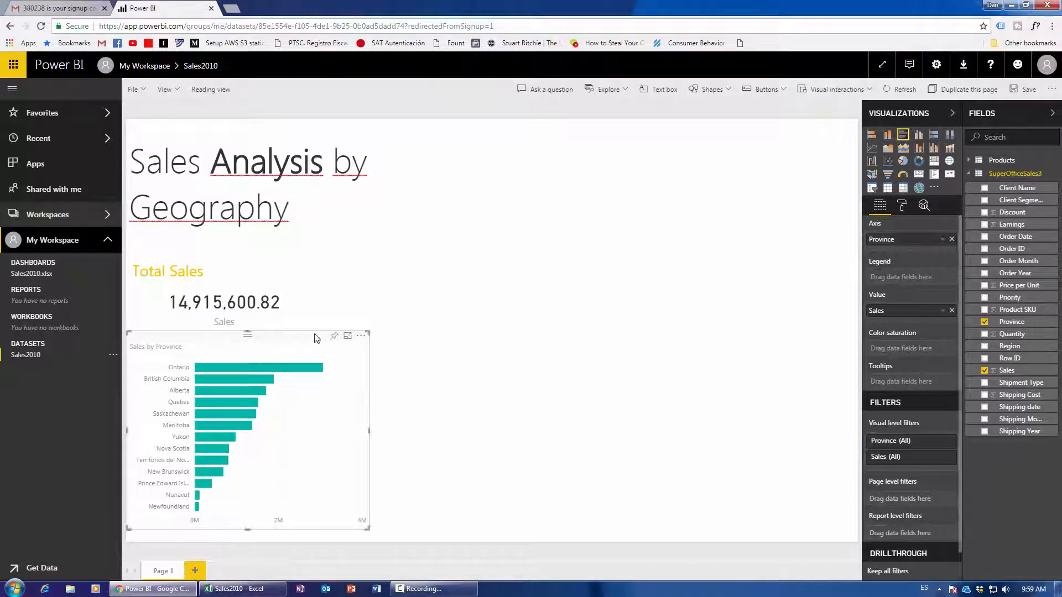
{"action": "left_click", "coordinate": [408, 339]}
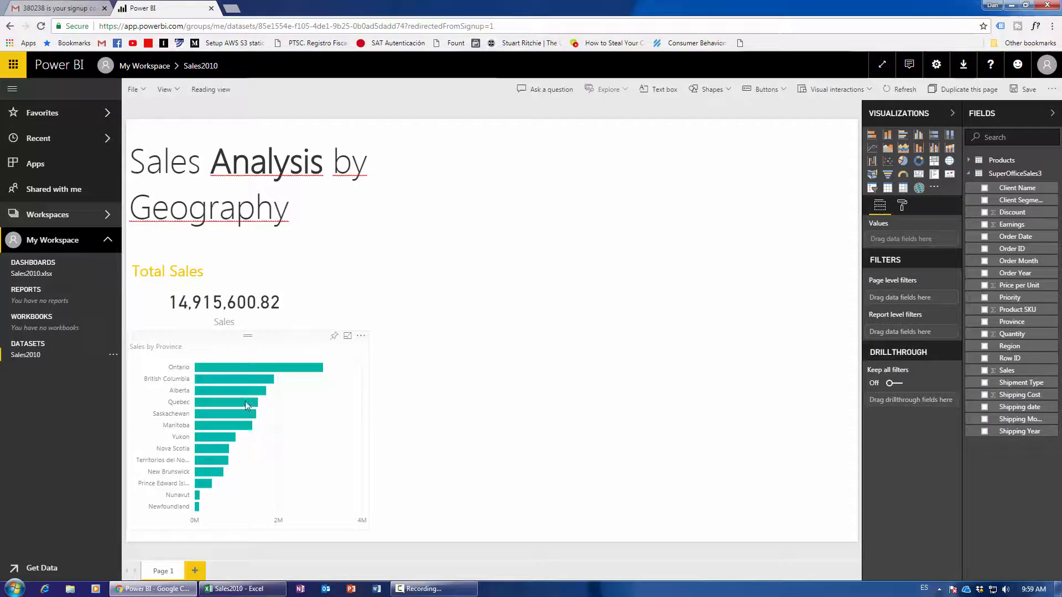
{"action": "mouse_move", "coordinate": [263, 397]}
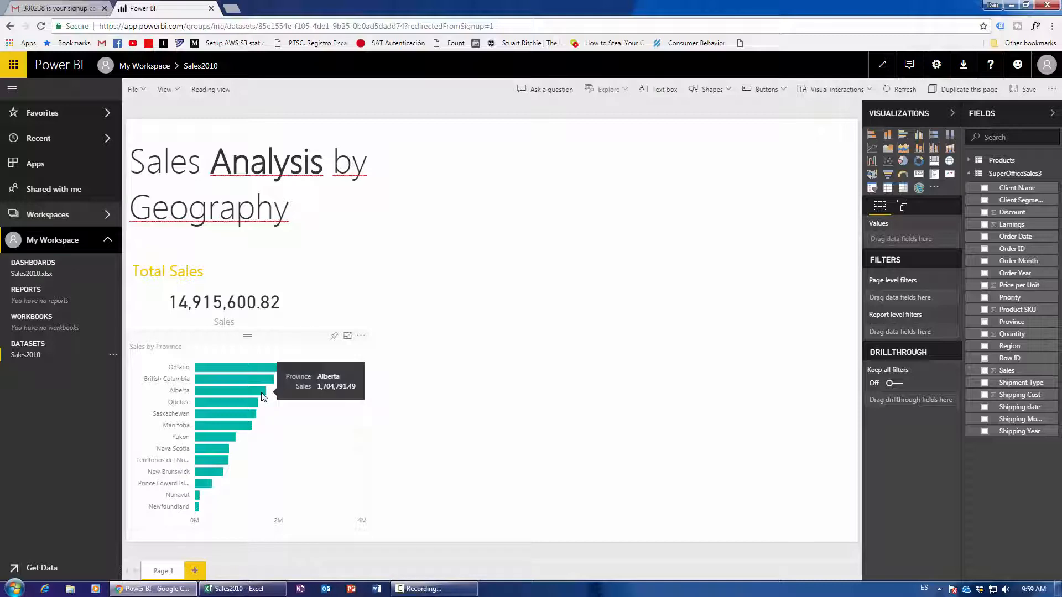
{"action": "left_click", "coordinate": [276, 352]}
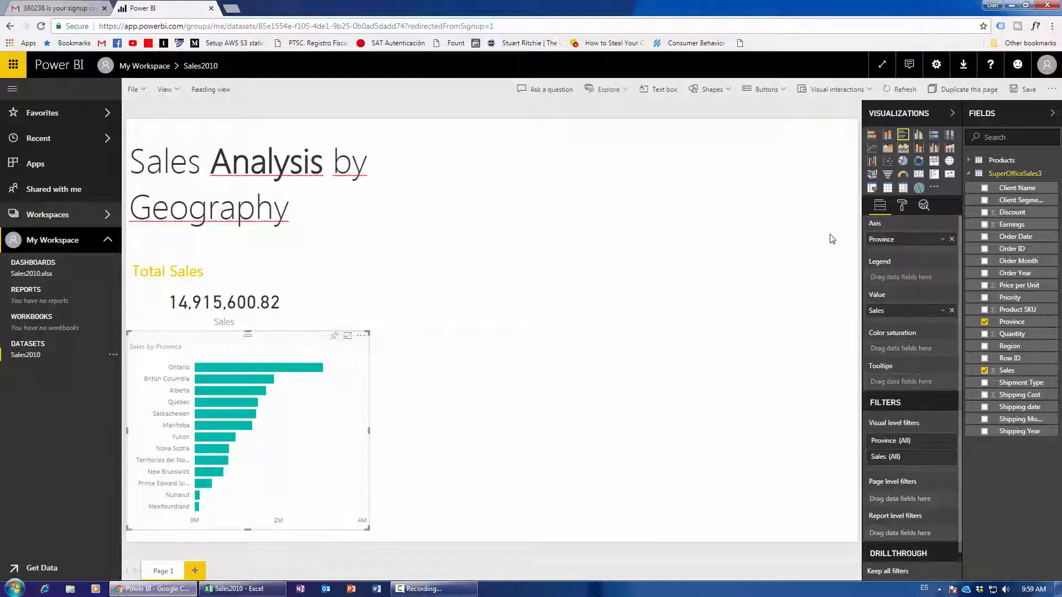
{"action": "left_click", "coordinate": [903, 206]}
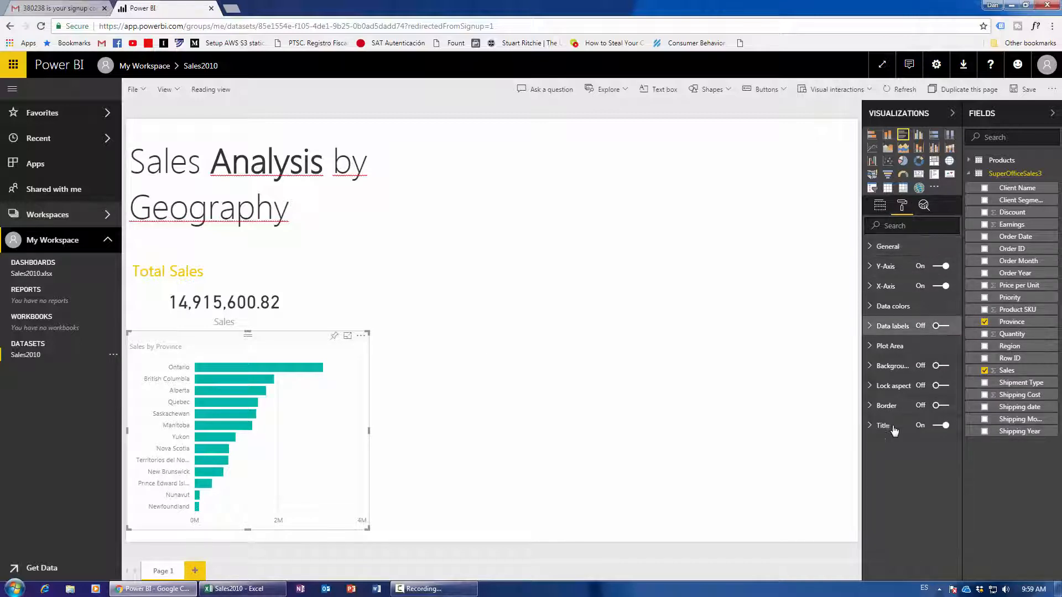
{"action": "left_click", "coordinate": [885, 426]}
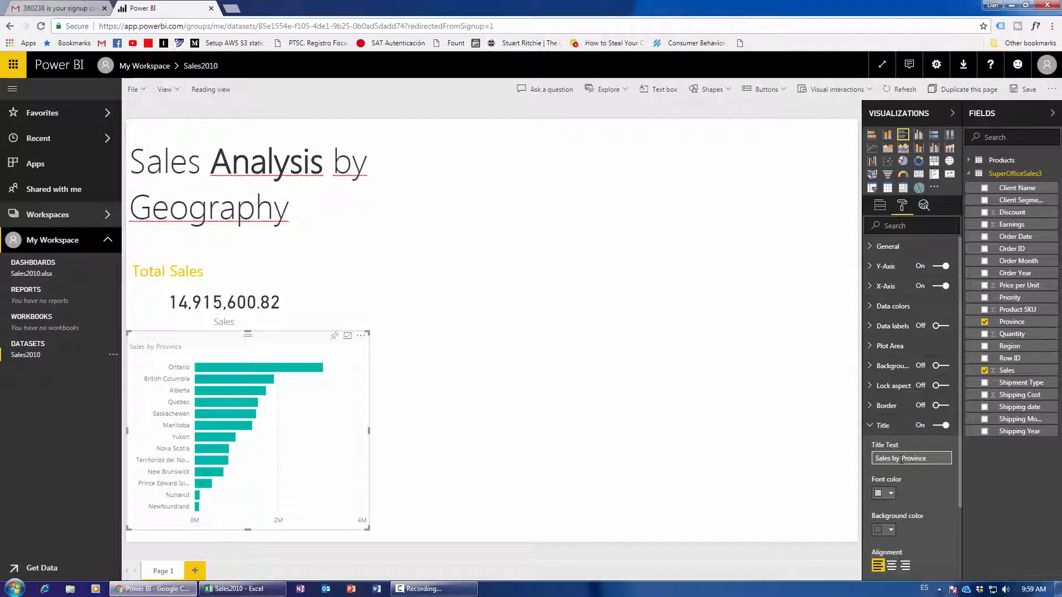
Change the Sales by Province chart's default data colour to yellow.
{"action": "left_click", "coordinate": [891, 493]}
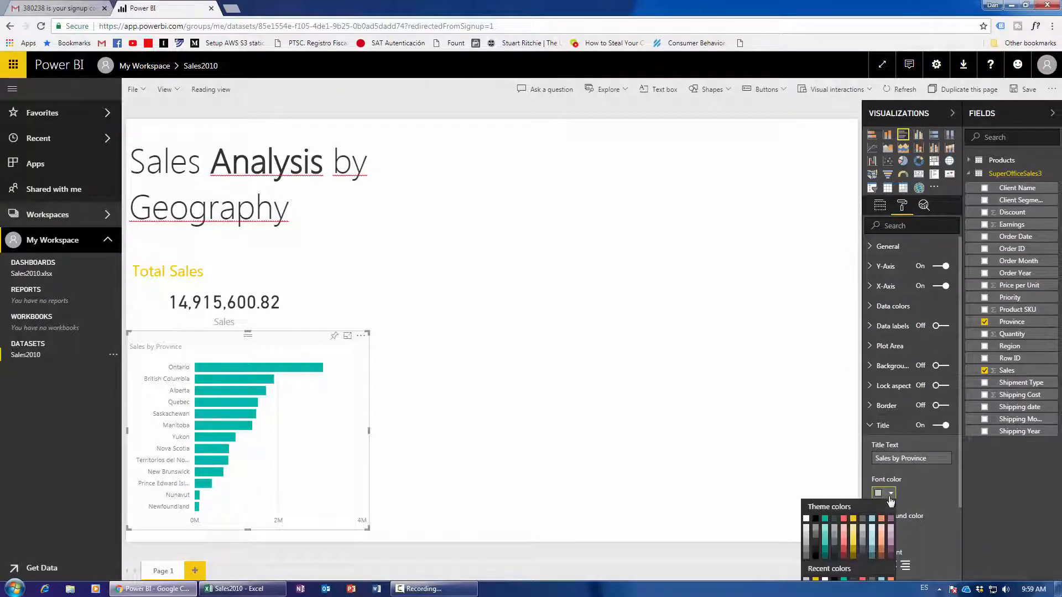
{"action": "left_click", "coordinate": [883, 426]}
{"action": "left_click", "coordinate": [891, 306]}
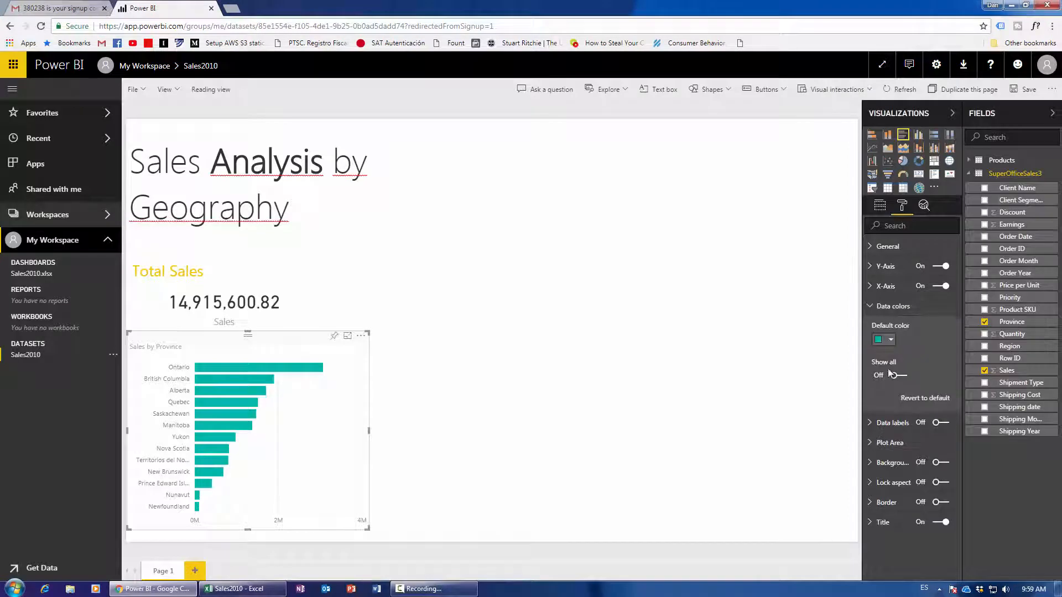
{"action": "left_click", "coordinate": [891, 340]}
{"action": "left_click", "coordinate": [855, 371]}
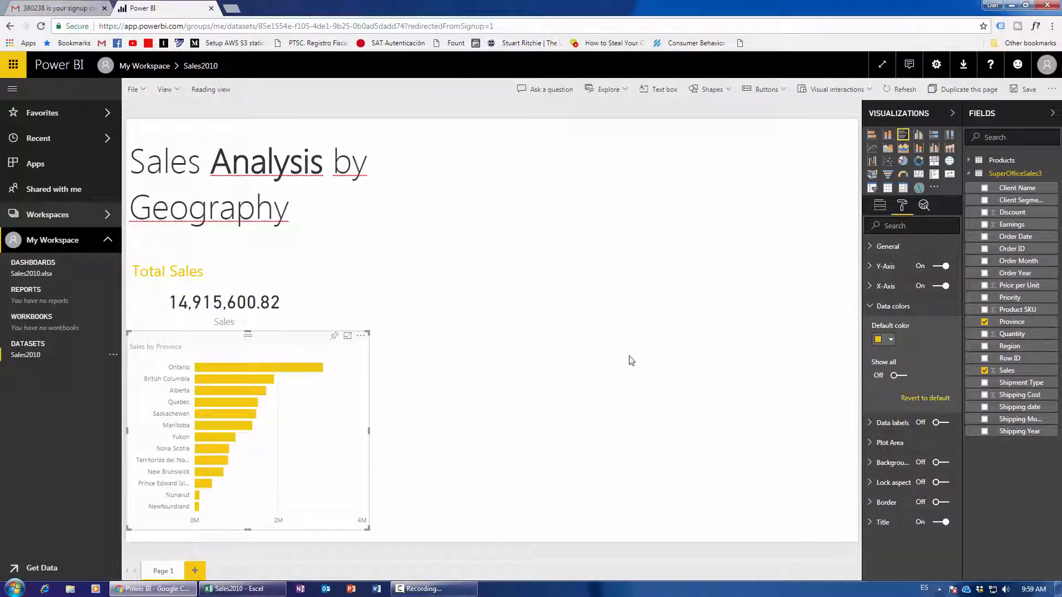
{"action": "left_click", "coordinate": [588, 366]}
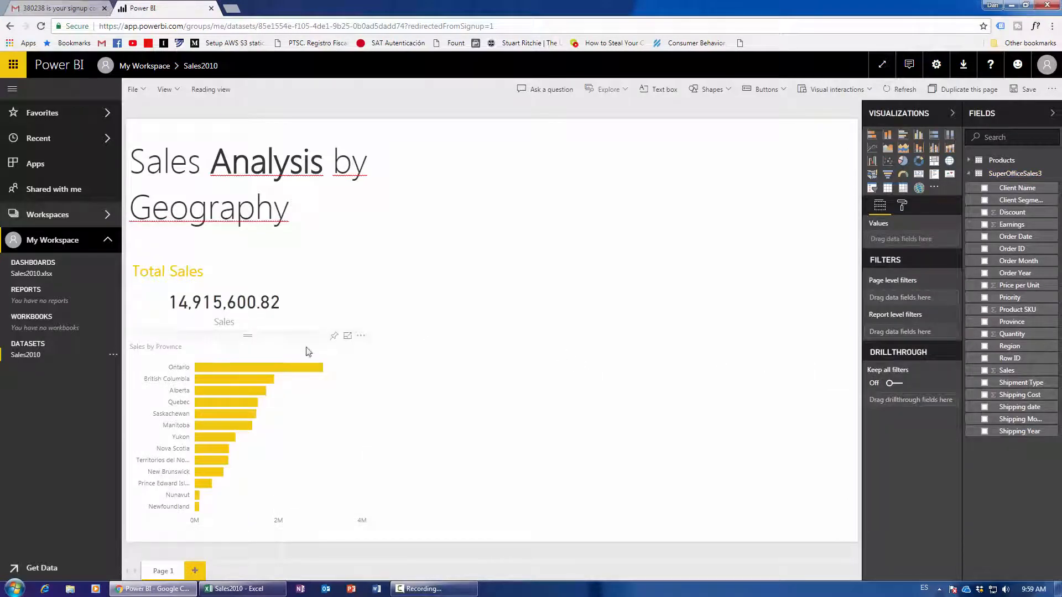
Raise the Sales by Province chart title text size to 18.
{"action": "left_click", "coordinate": [269, 362]}
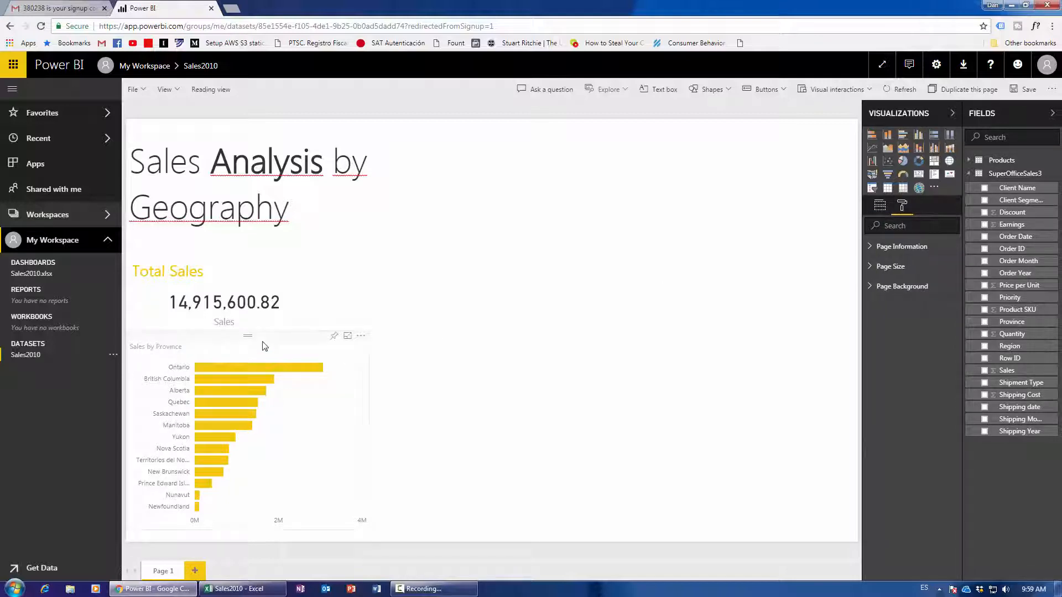
{"action": "scroll", "coordinate": [887, 404], "scroll_direction": "down", "scroll_amount": 1}
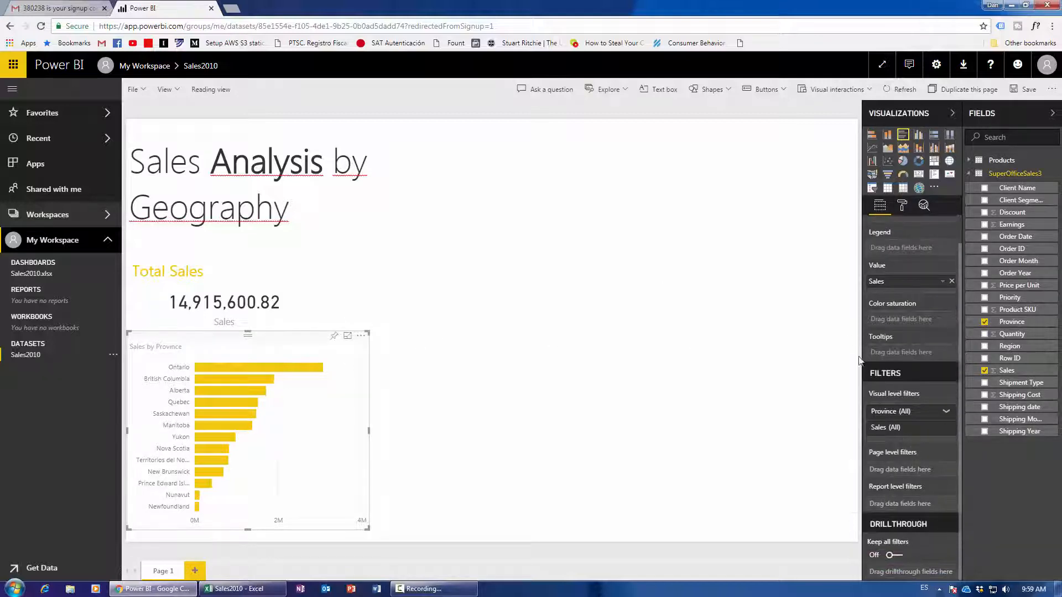
{"action": "left_click", "coordinate": [901, 206]}
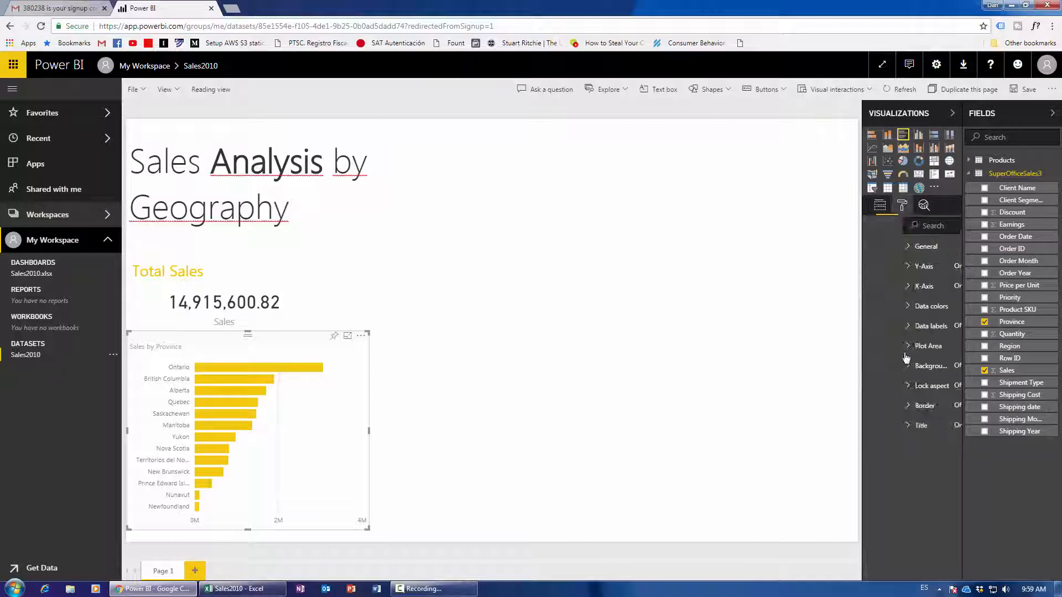
{"action": "left_click", "coordinate": [892, 426]}
{"action": "scroll", "coordinate": [904, 543], "scroll_direction": "down", "scroll_amount": 3}
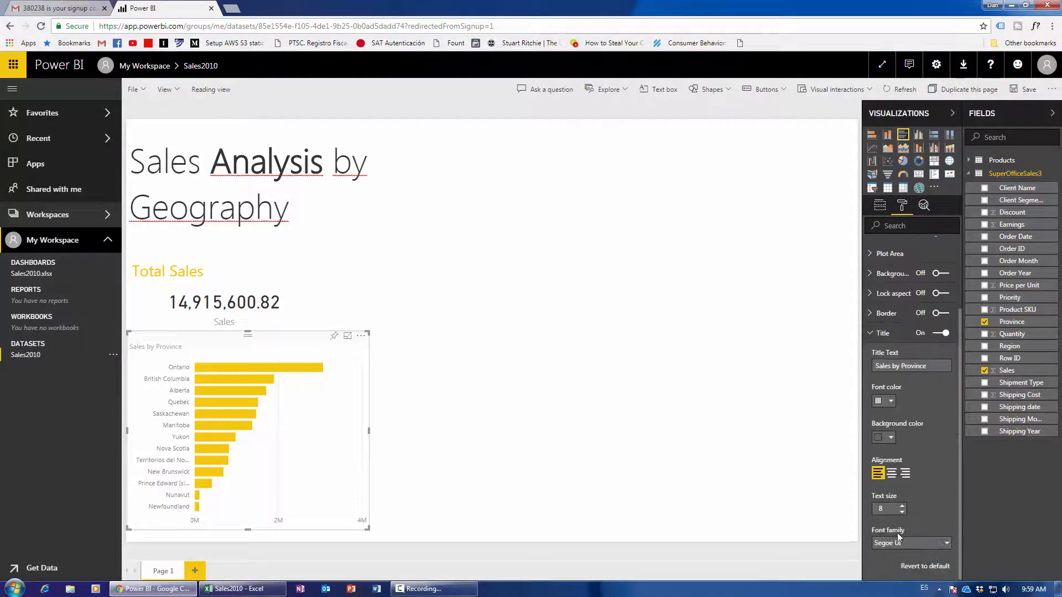
{"action": "left_click", "coordinate": [902, 506]}
{"action": "left_click", "coordinate": [902, 507]}
{"action": "left_click", "coordinate": [903, 507]}
{"action": "left_click", "coordinate": [902, 506]}
{"action": "left_click", "coordinate": [903, 506]}
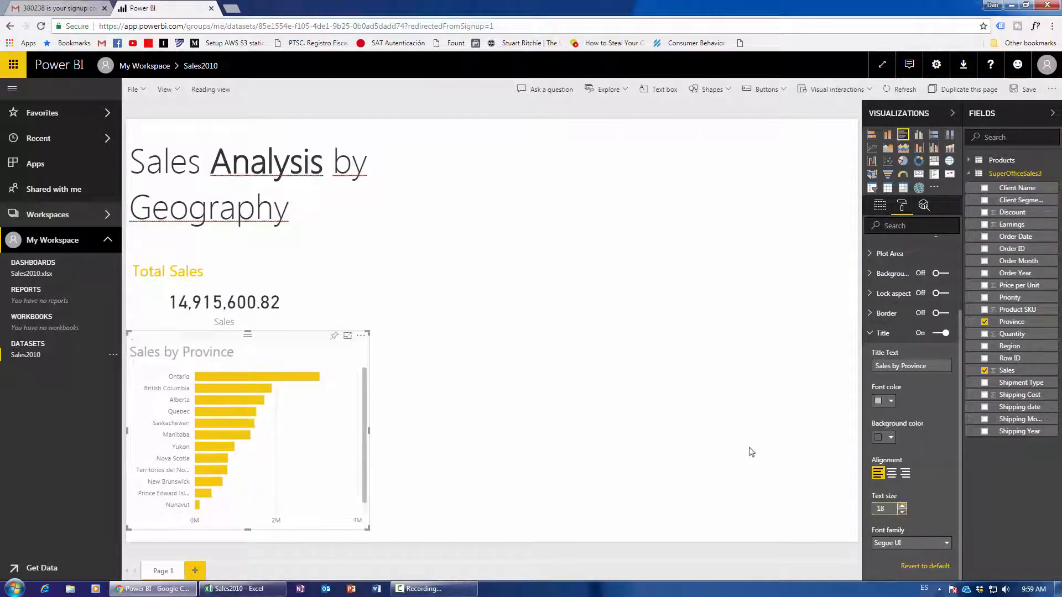
Move the Total Sales card and the Sales by Province chart up closer together.
{"action": "left_click_drag", "start_coordinate": [235, 253], "coordinate": [233, 235]}
{"action": "left_click", "coordinate": [244, 343]}
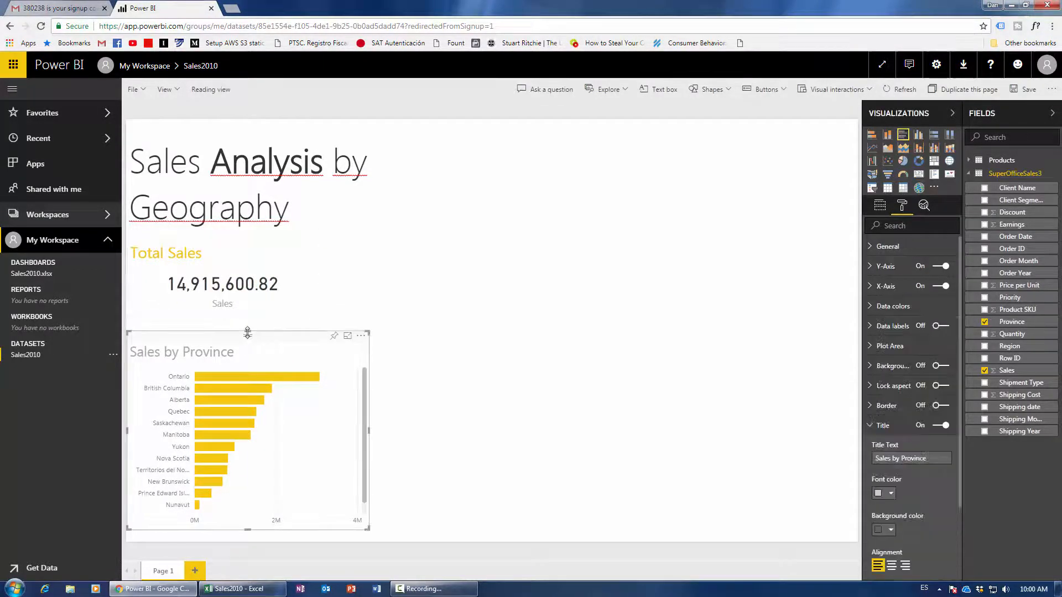
{"action": "left_click_drag", "start_coordinate": [247, 331], "coordinate": [247, 314]}
{"action": "left_click", "coordinate": [478, 381]}
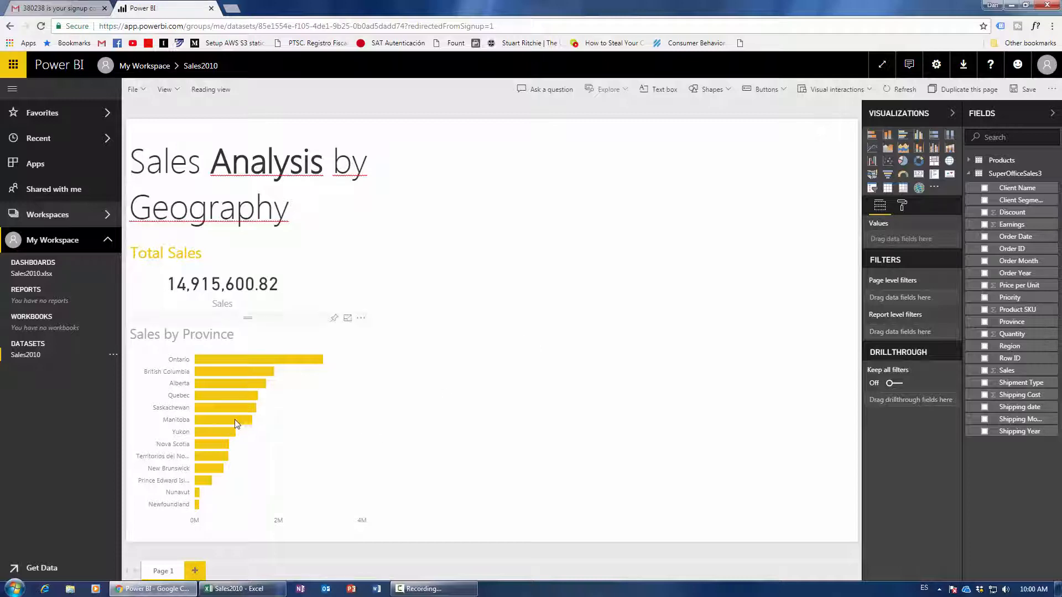
{"action": "mouse_move", "coordinate": [235, 421]}
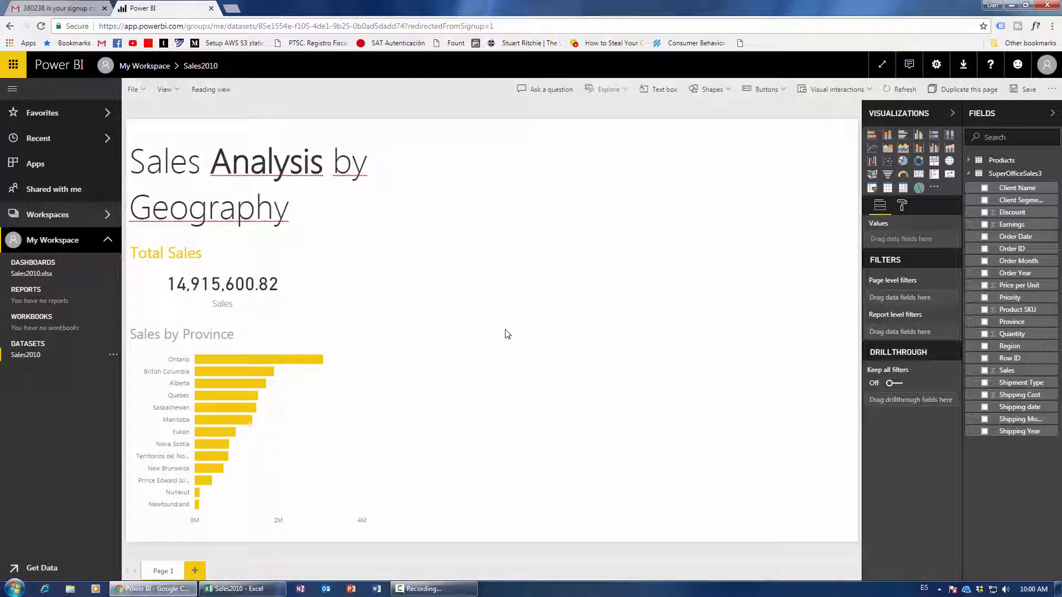
Add a matrix with Sales as values and Province as rows, then resize it.
{"action": "left_click", "coordinate": [904, 188]}
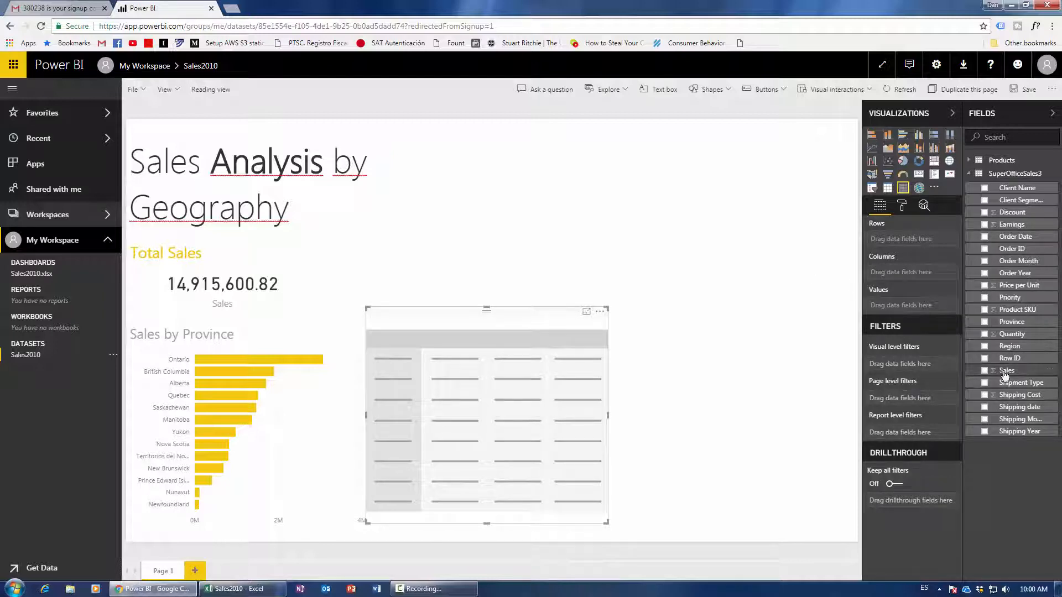
{"action": "left_click_drag", "start_coordinate": [1010, 370], "coordinate": [925, 309]}
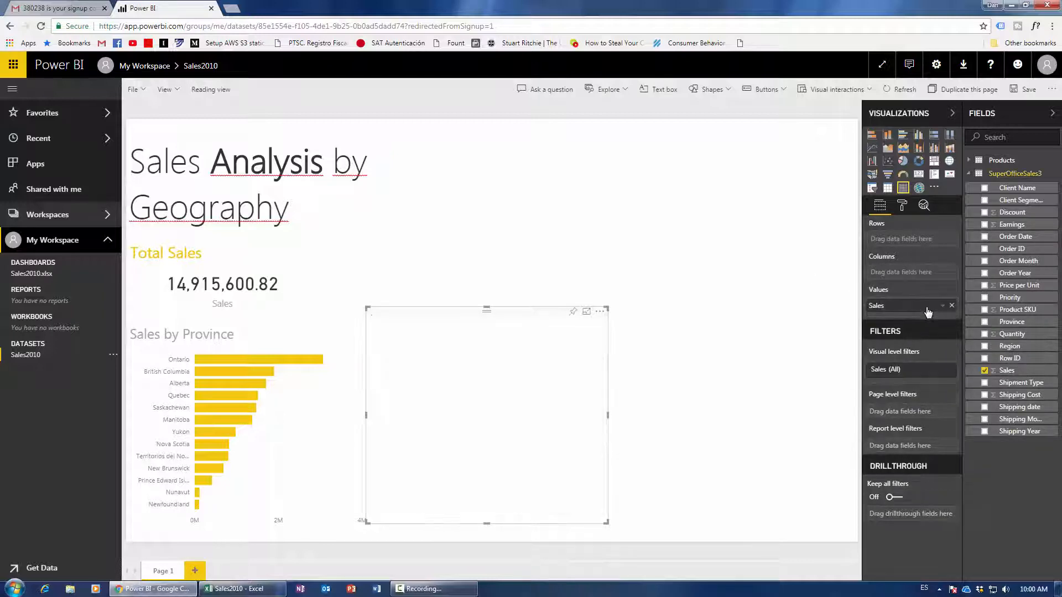
{"action": "left_click_drag", "start_coordinate": [1017, 322], "coordinate": [921, 251]}
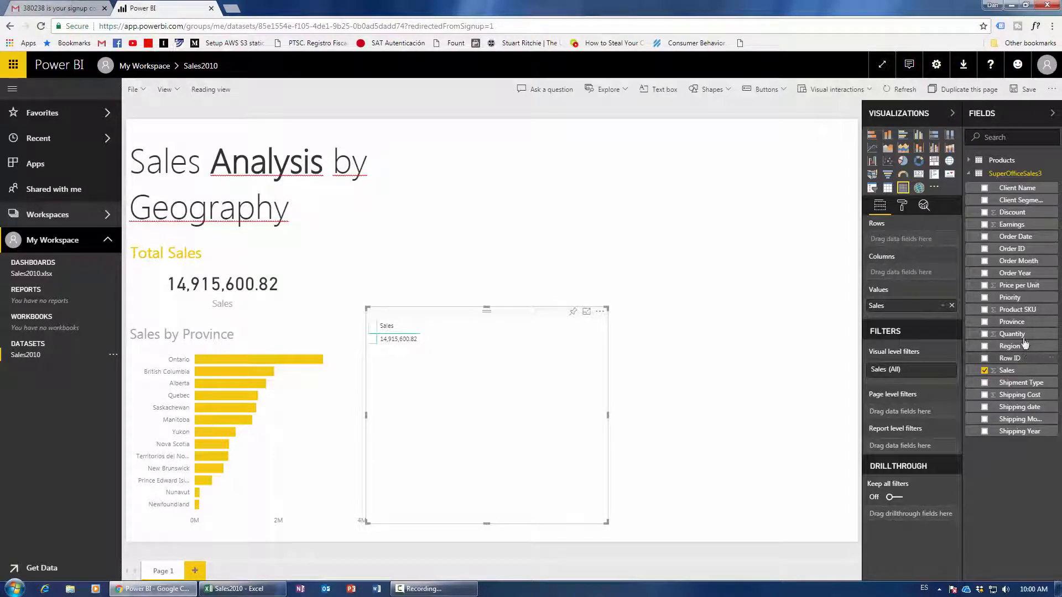
{"action": "left_click_drag", "start_coordinate": [1012, 322], "coordinate": [919, 247]}
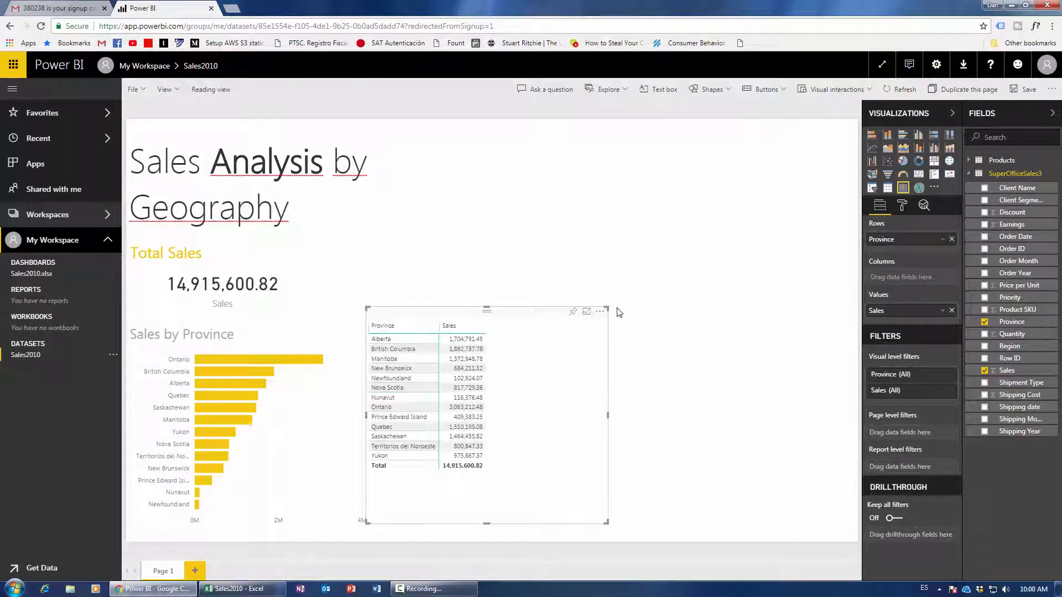
{"action": "left_click_drag", "start_coordinate": [606, 524], "coordinate": [517, 487]}
{"action": "left_click_drag", "start_coordinate": [435, 313], "coordinate": [464, 348]}
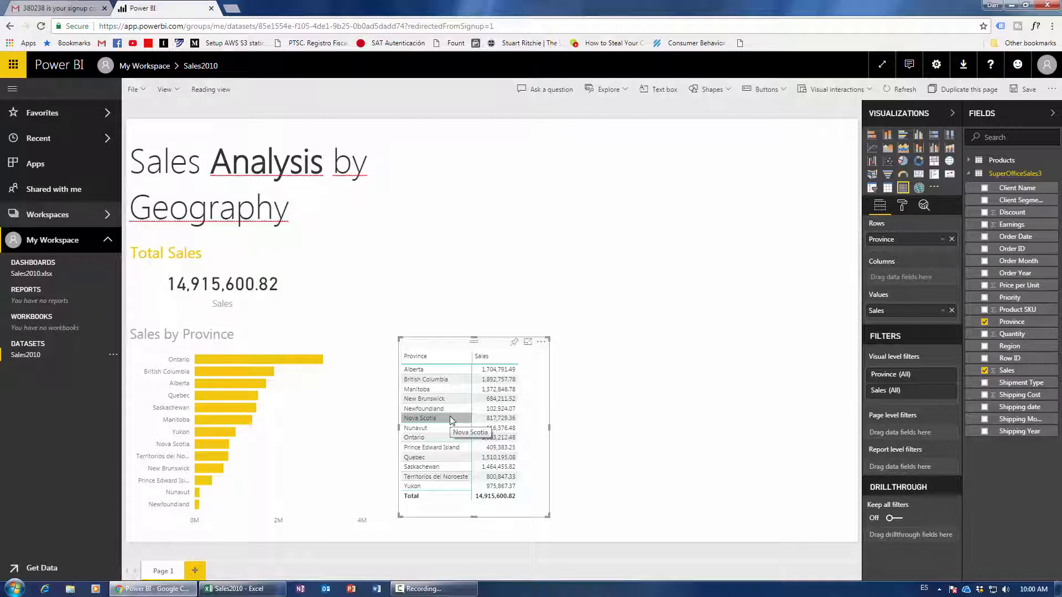
{"action": "left_click_drag", "start_coordinate": [549, 427], "coordinate": [657, 436]}
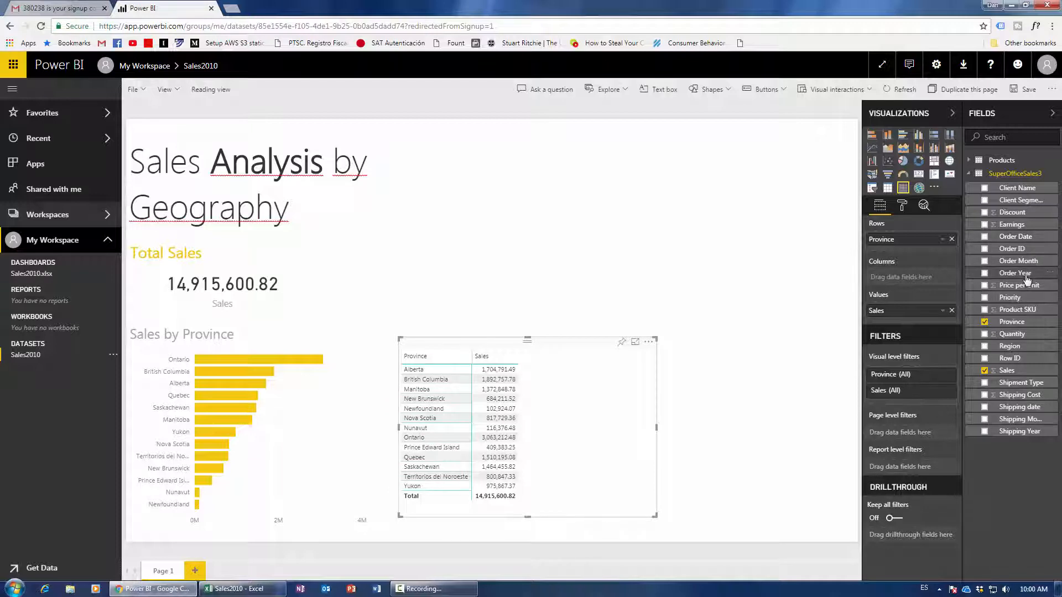
Add Order Year as matrix columns and place the matrix beside the bar chart with Total showing.
{"action": "left_click_drag", "start_coordinate": [1027, 273], "coordinate": [902, 280]}
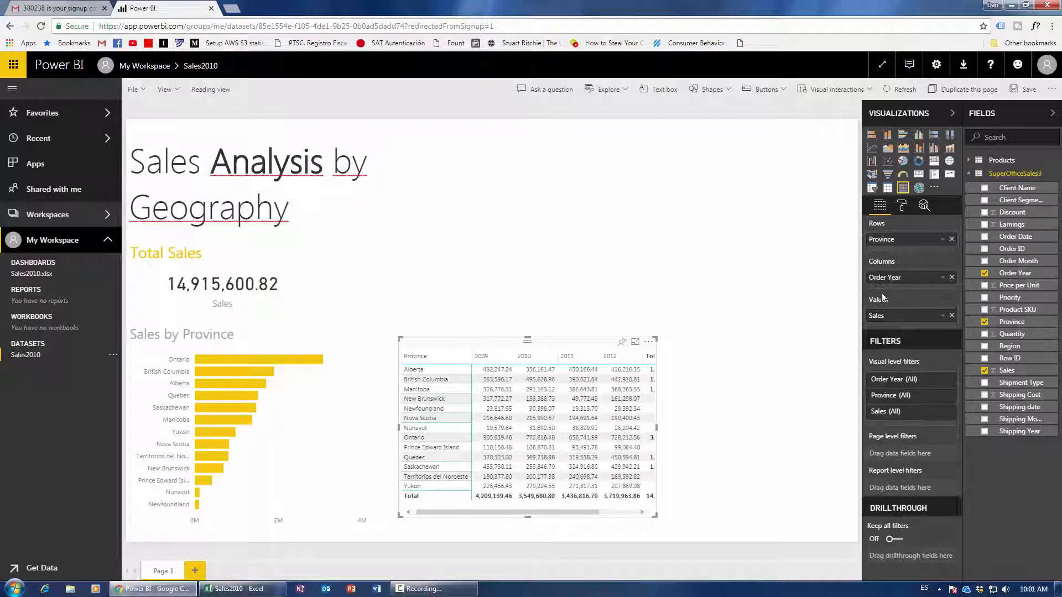
{"action": "left_click_drag", "start_coordinate": [657, 428], "coordinate": [719, 434]}
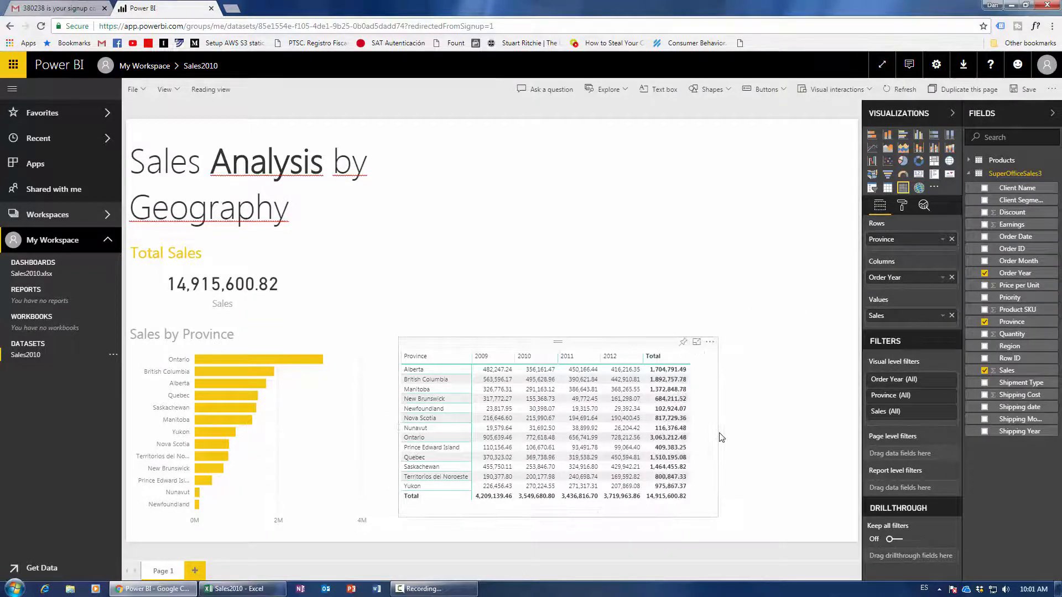
{"action": "left_click_drag", "start_coordinate": [619, 348], "coordinate": [598, 350]}
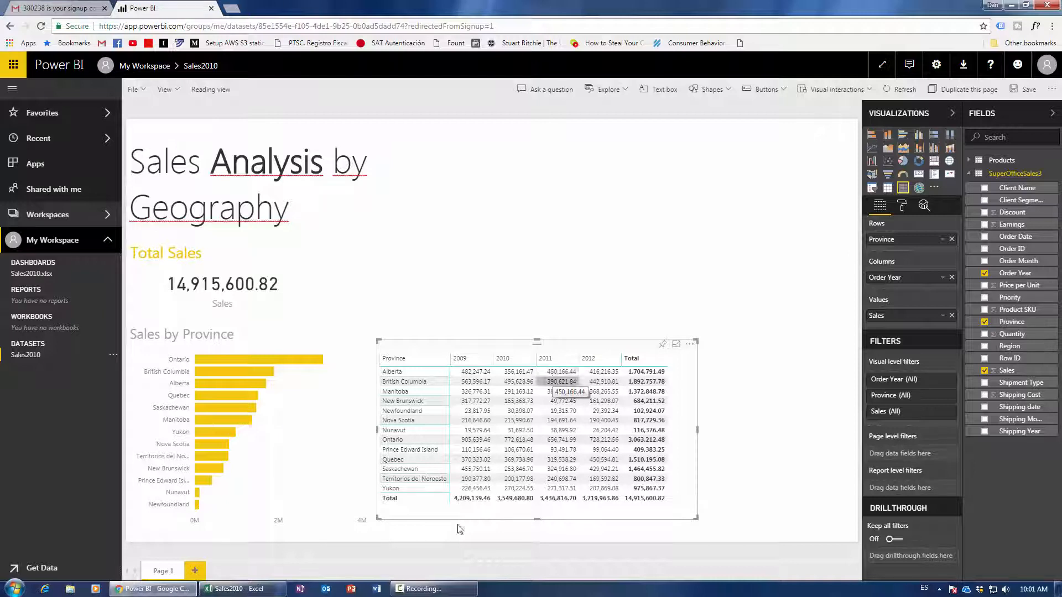
{"action": "left_click", "coordinate": [434, 589]}
{"action": "left_click", "coordinate": [1037, 510]}
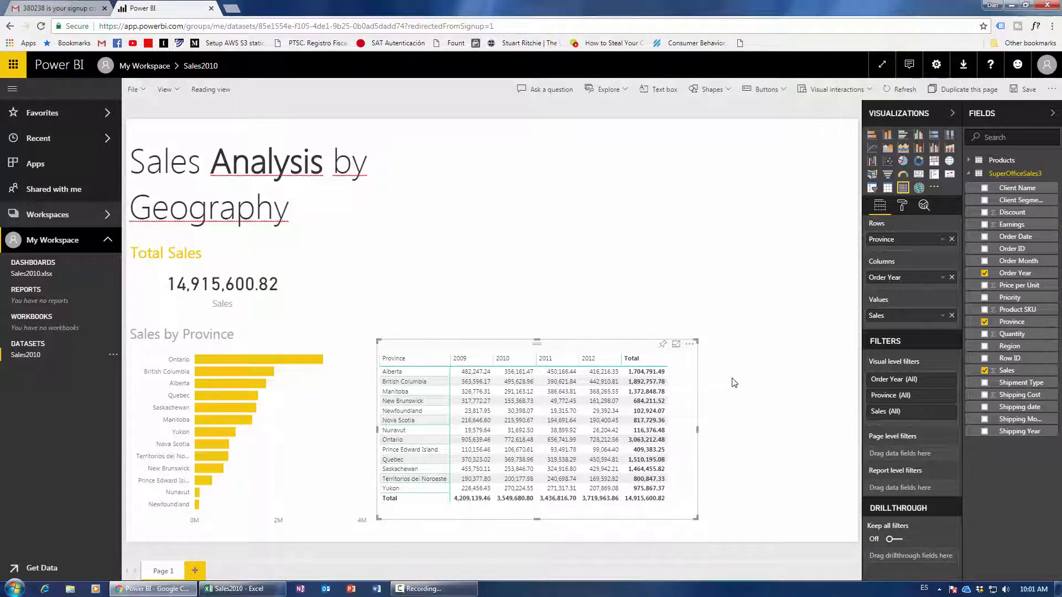
{"action": "left_click_drag", "start_coordinate": [593, 349], "coordinate": [593, 353]}
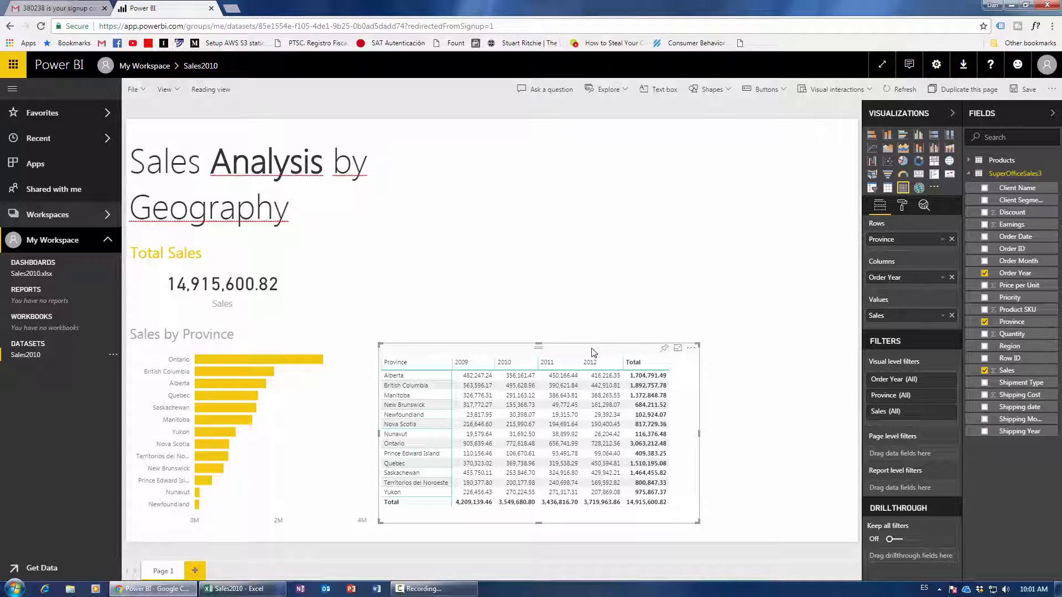
Add an enlarged filled map with Province as Location and Sales as Color saturation.
{"action": "left_click", "coordinate": [762, 271]}
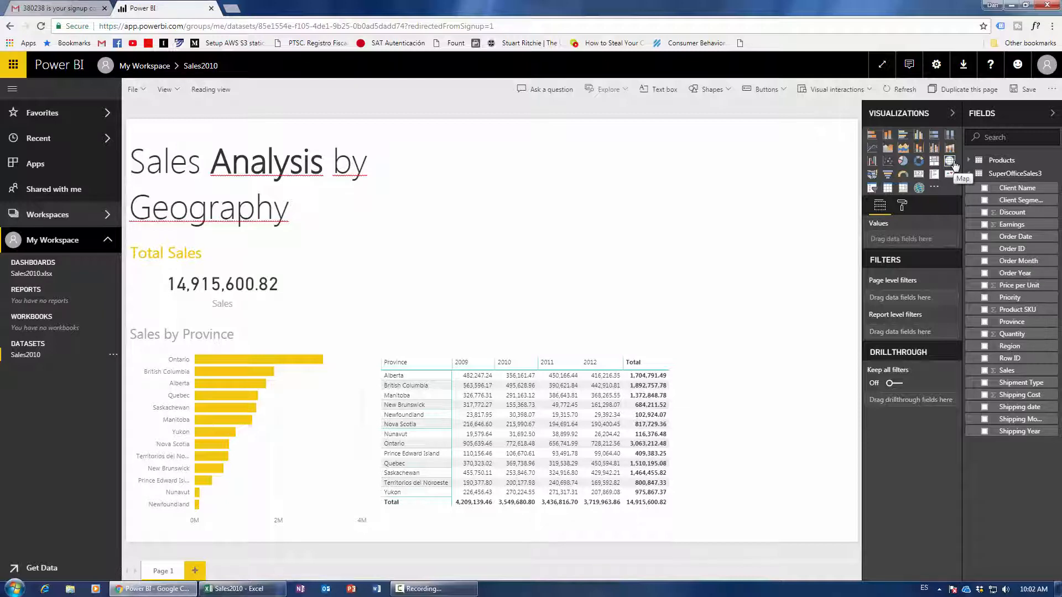
{"action": "left_click", "coordinate": [872, 176]}
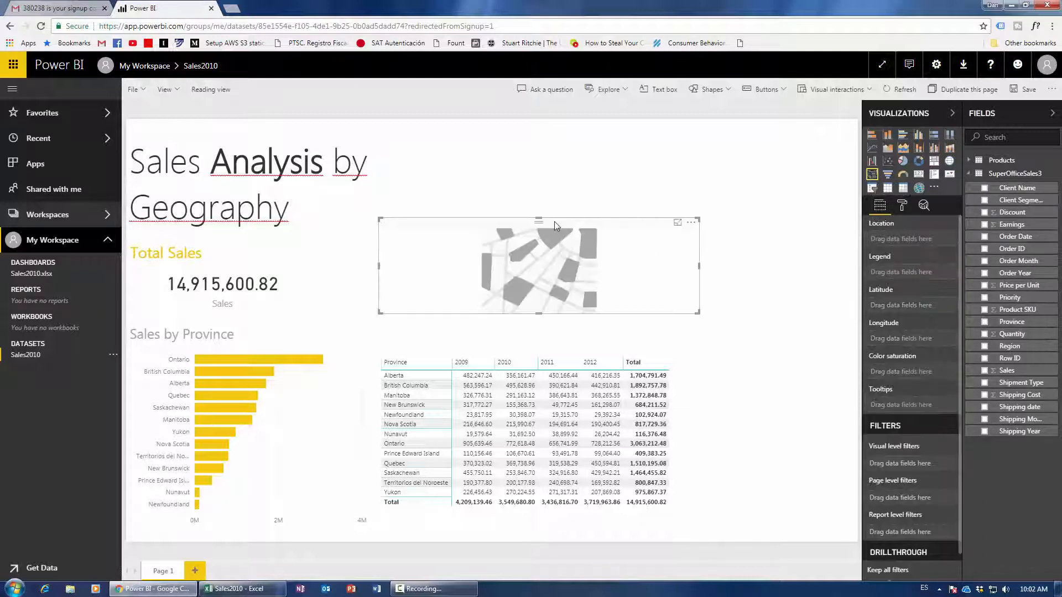
{"action": "left_click_drag", "start_coordinate": [554, 221], "coordinate": [566, 136]}
{"action": "left_click_drag", "start_coordinate": [710, 228], "coordinate": [801, 325]}
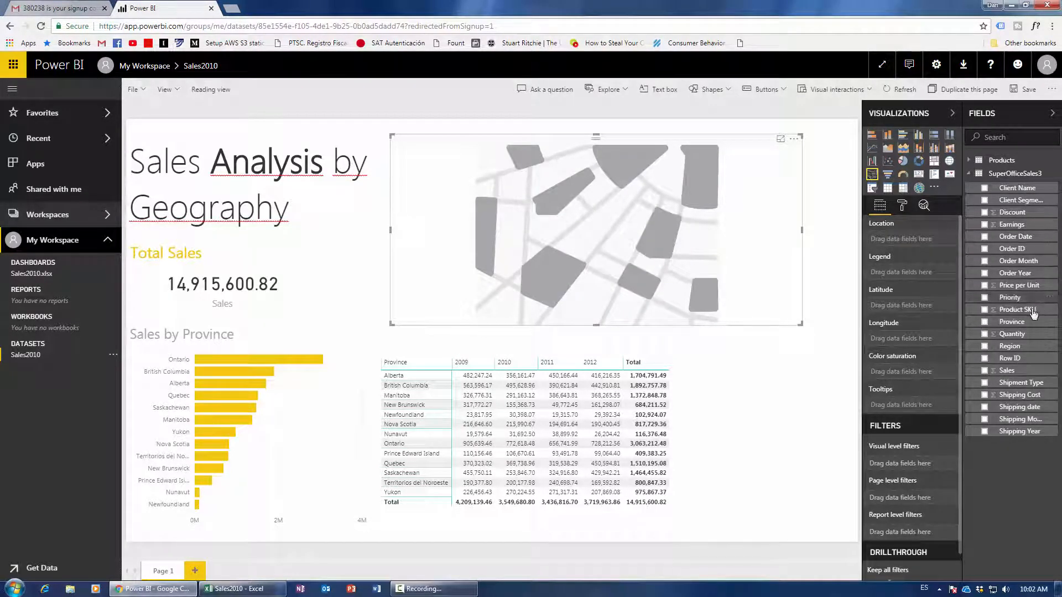
{"action": "left_click_drag", "start_coordinate": [1012, 322], "coordinate": [910, 244]}
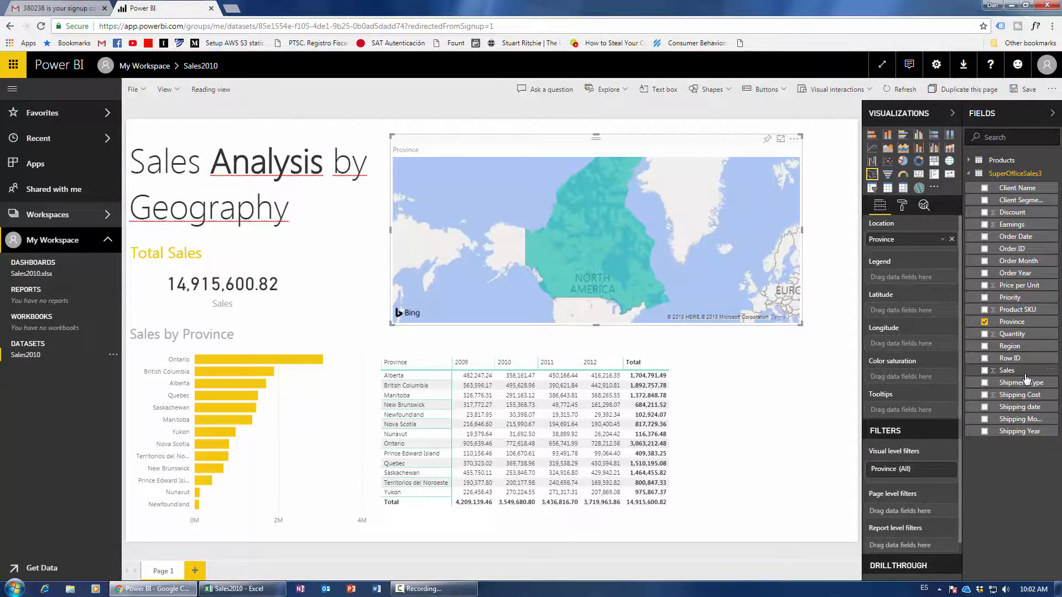
{"action": "left_click_drag", "start_coordinate": [1029, 376], "coordinate": [930, 383]}
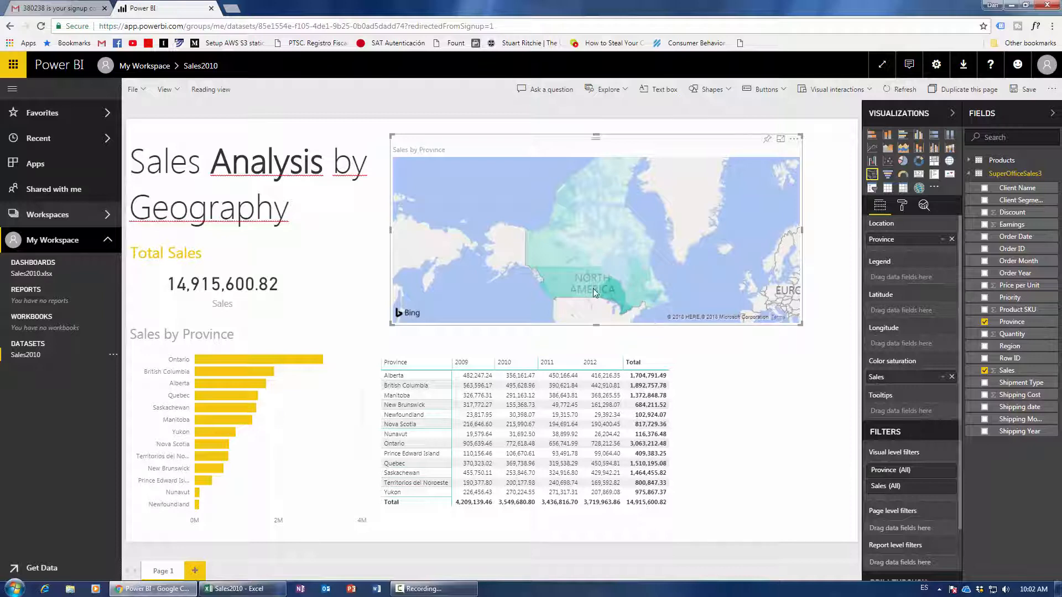
Set the map's data colours to pale yellow minimum and dark yellow maximum.
{"action": "left_click", "coordinate": [902, 206]}
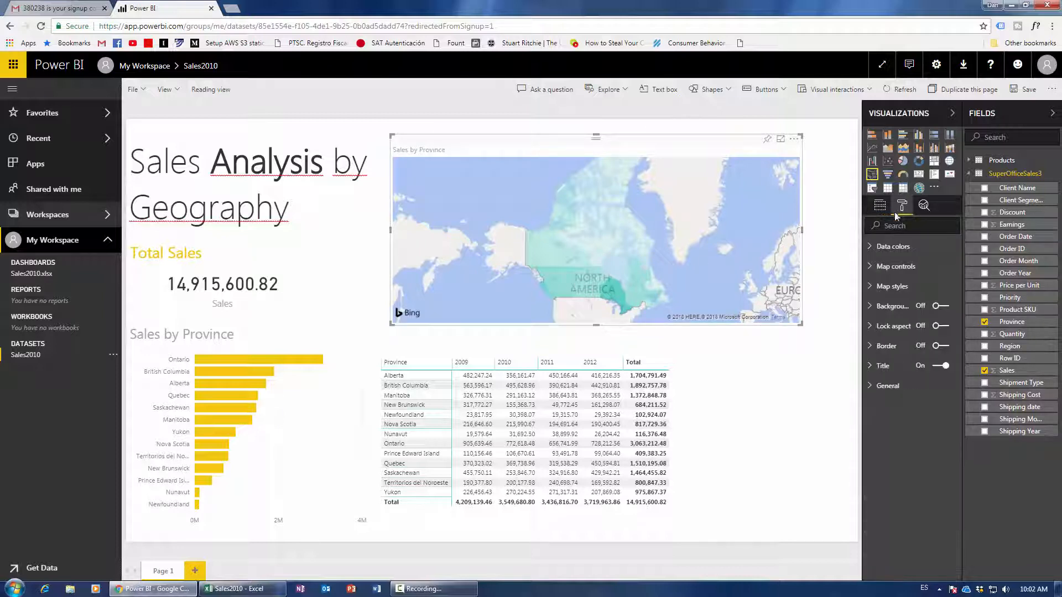
{"action": "left_click", "coordinate": [895, 267]}
{"action": "left_click", "coordinate": [895, 268]}
{"action": "left_click", "coordinate": [893, 246]}
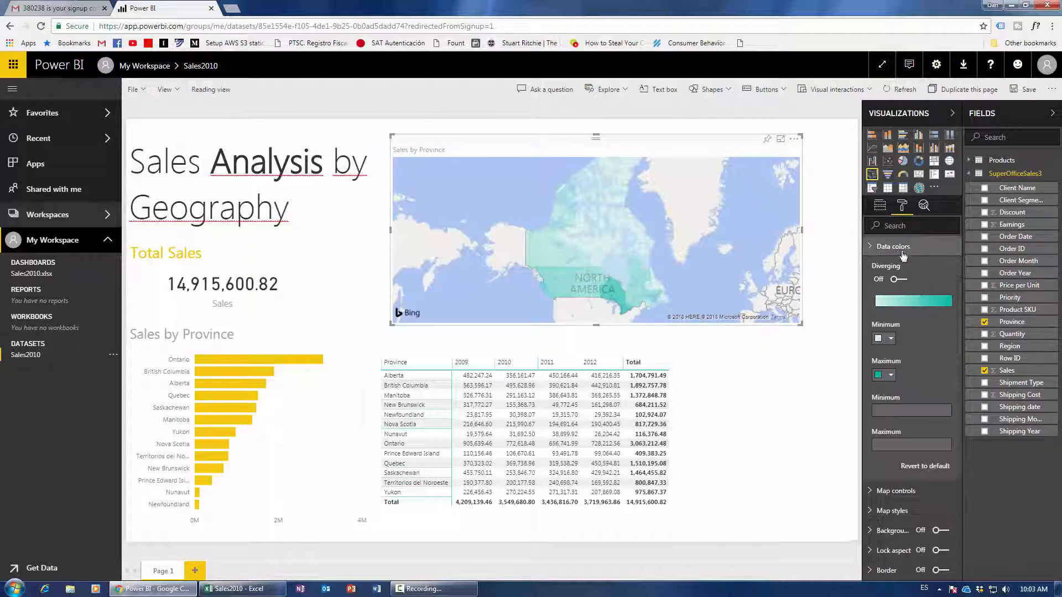
{"action": "left_click", "coordinate": [892, 339]}
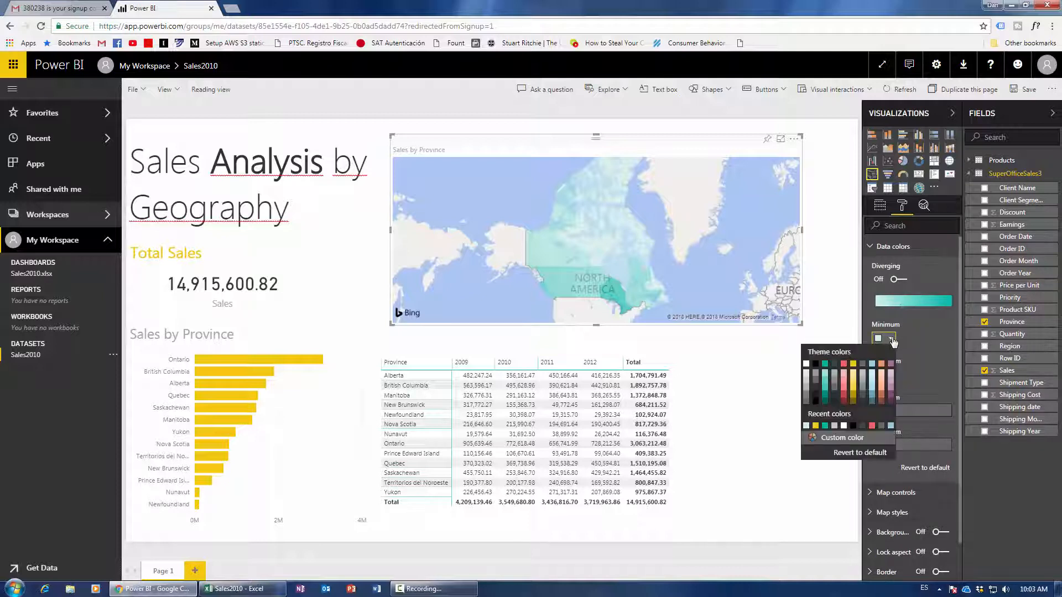
{"action": "left_click", "coordinate": [854, 381]}
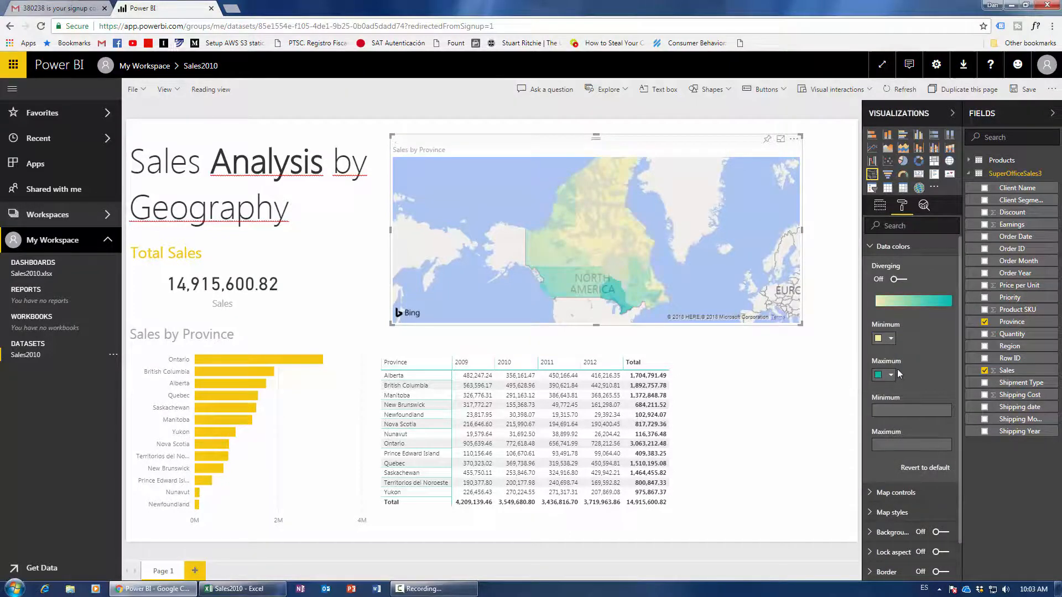
{"action": "left_click", "coordinate": [891, 375]}
{"action": "left_click", "coordinate": [851, 438]}
{"action": "left_click", "coordinate": [739, 369]}
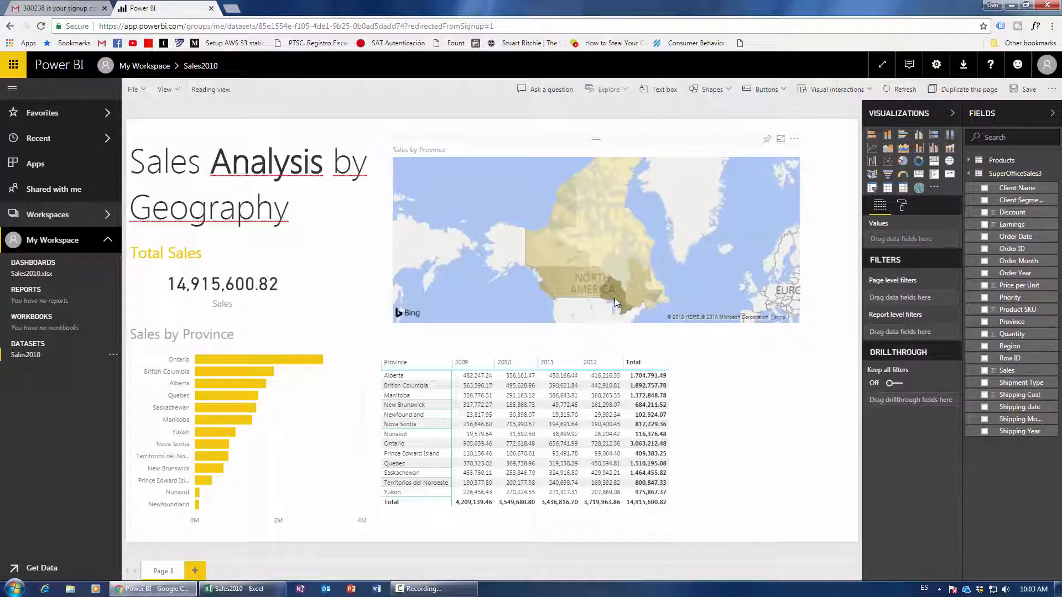
Check the province tooltips, then select Ontario on the map to cross-filter the report.
{"action": "mouse_move", "coordinate": [618, 295]}
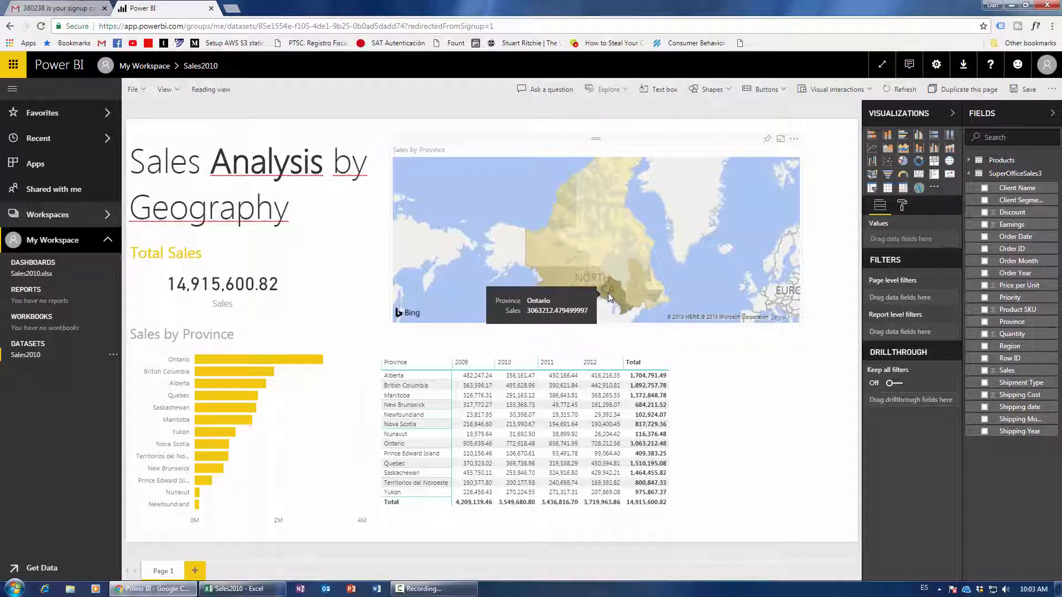
{"action": "mouse_move", "coordinate": [621, 239]}
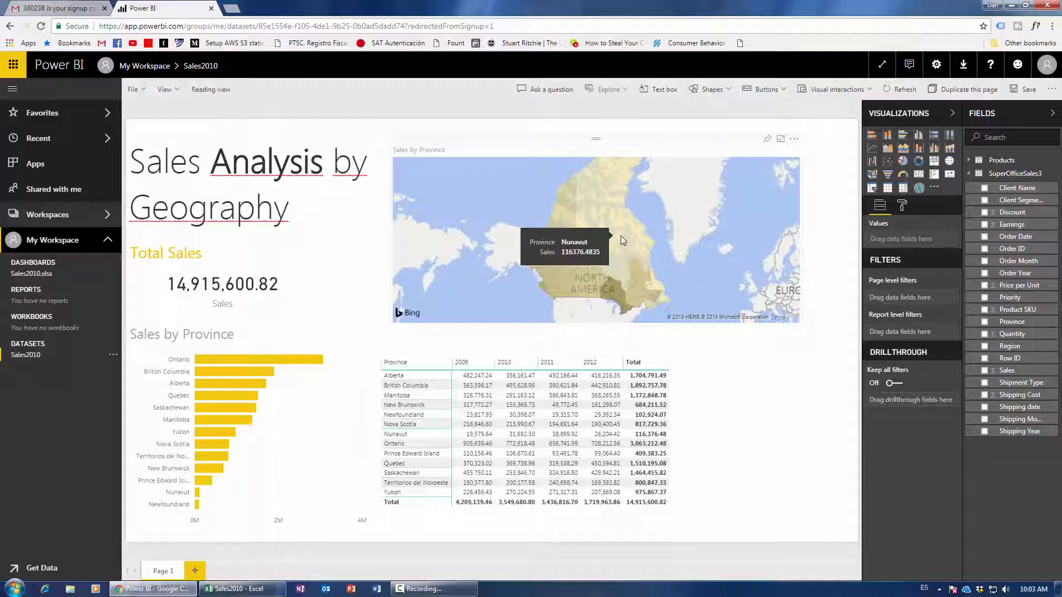
{"action": "mouse_move", "coordinate": [658, 287]}
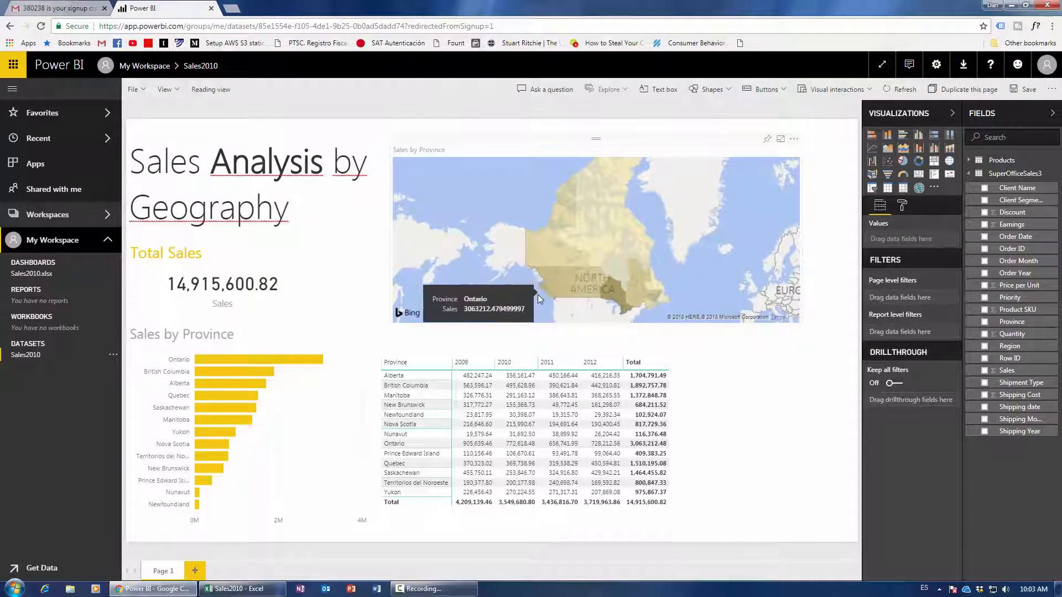
{"action": "mouse_move", "coordinate": [555, 288]}
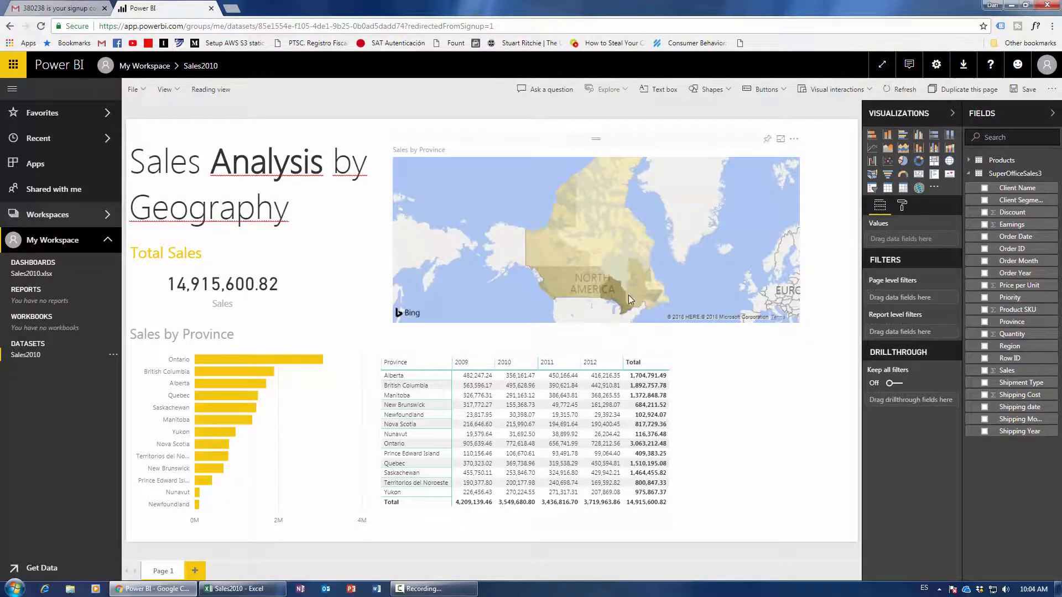
{"action": "mouse_move", "coordinate": [618, 286]}
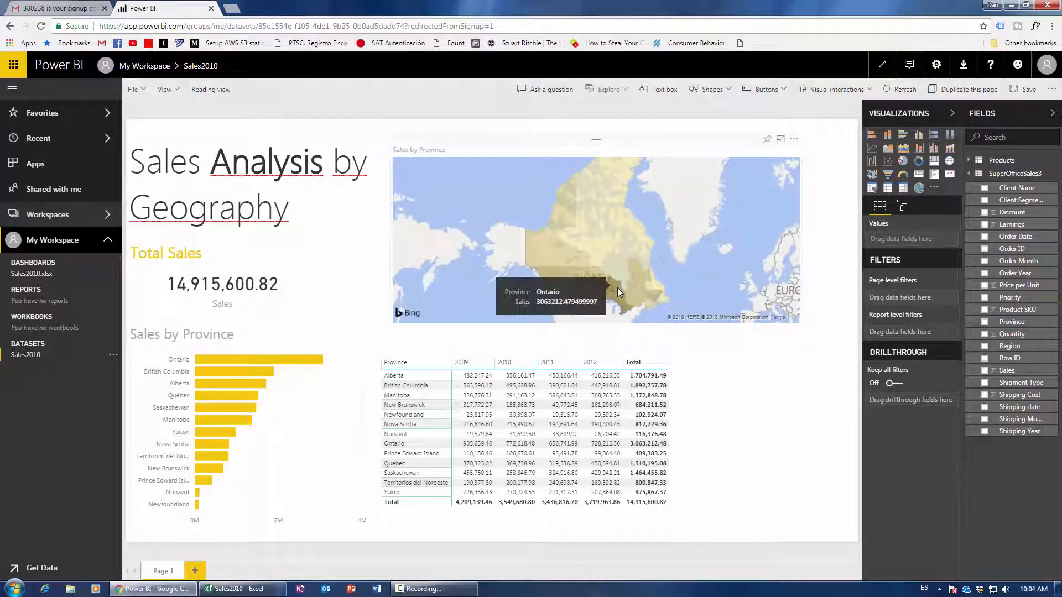
{"action": "left_click", "coordinate": [618, 288]}
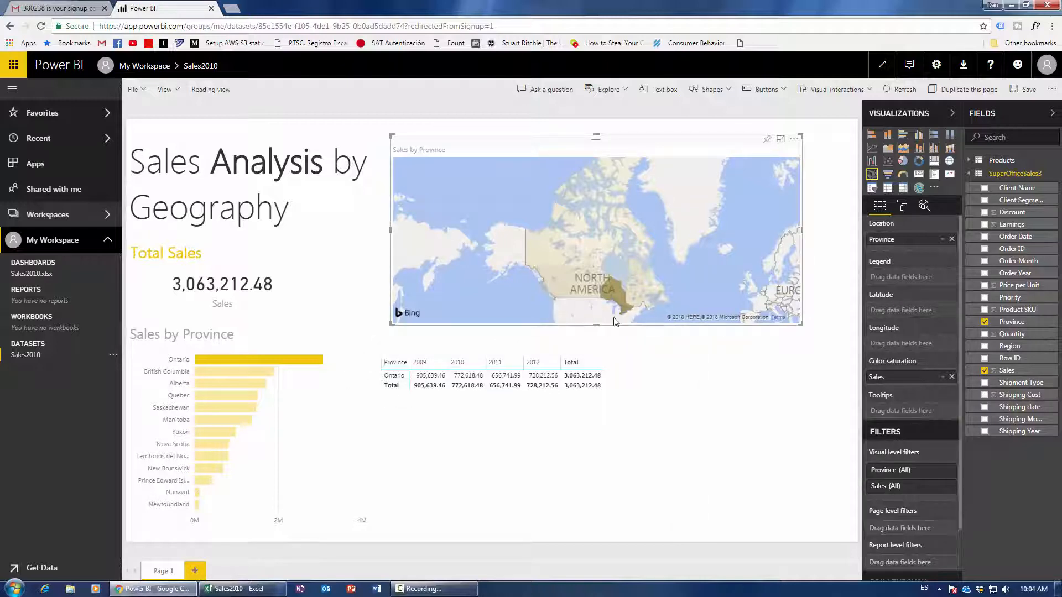
Cross-filter the map to Quebec, then clear it so Total Sales returns to 14,915,600.82.
{"action": "left_click", "coordinate": [642, 285]}
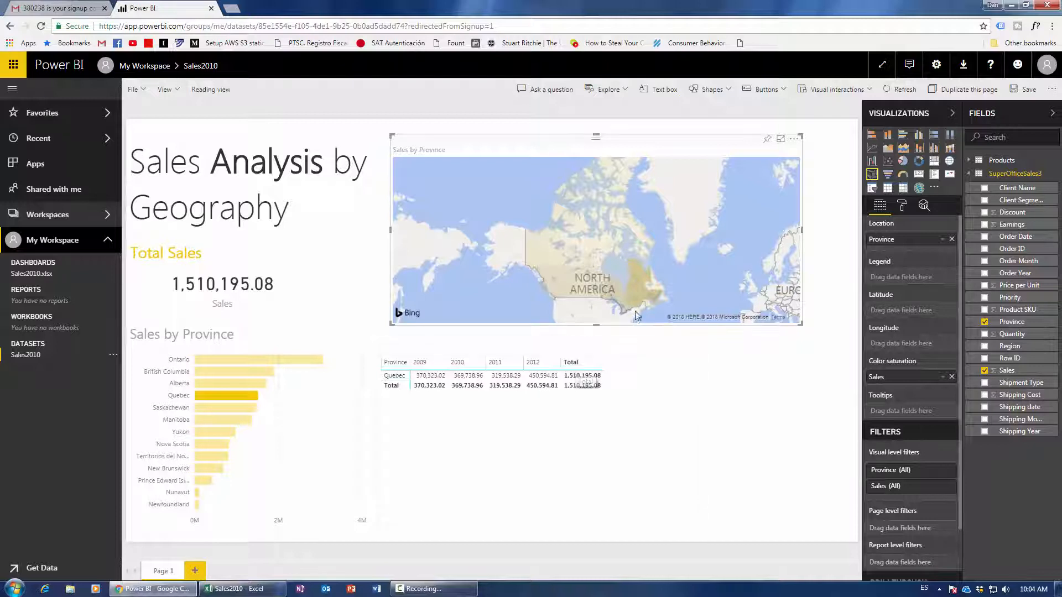
{"action": "left_click", "coordinate": [638, 293]}
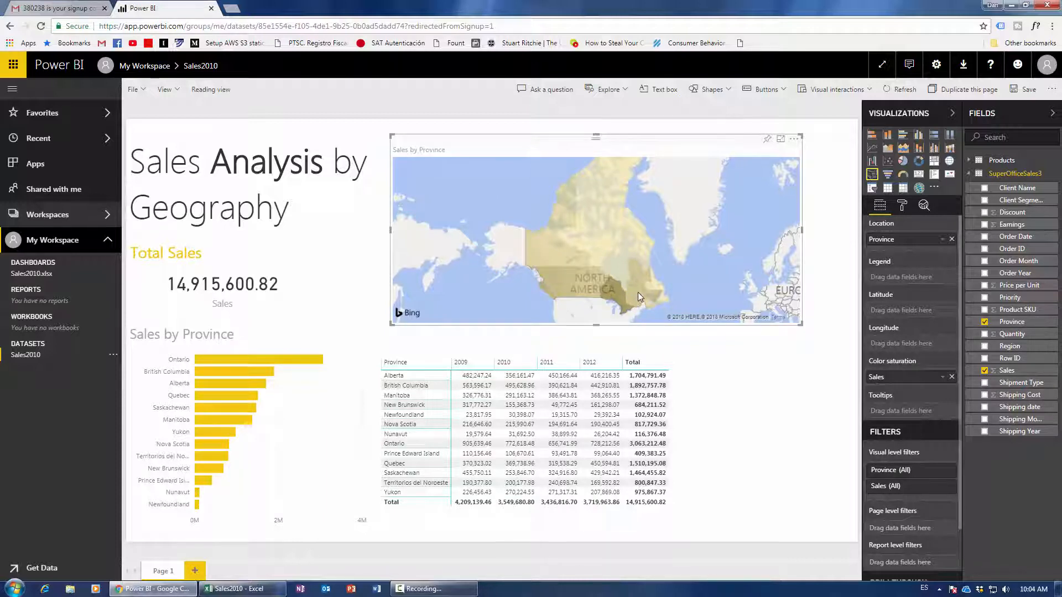
{"action": "left_click", "coordinate": [778, 512]}
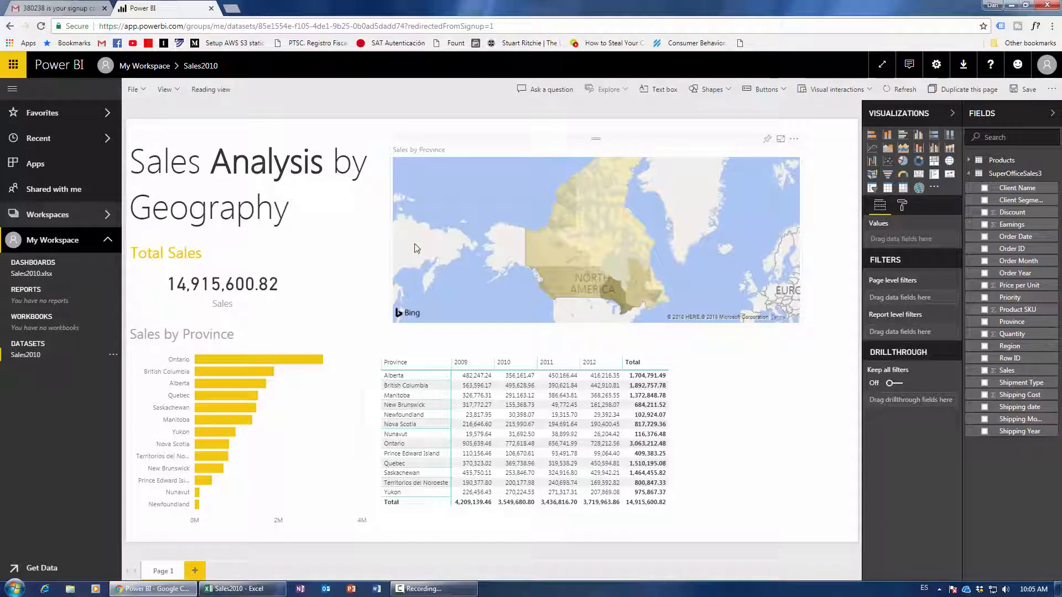
{"action": "left_click", "coordinate": [239, 244]}
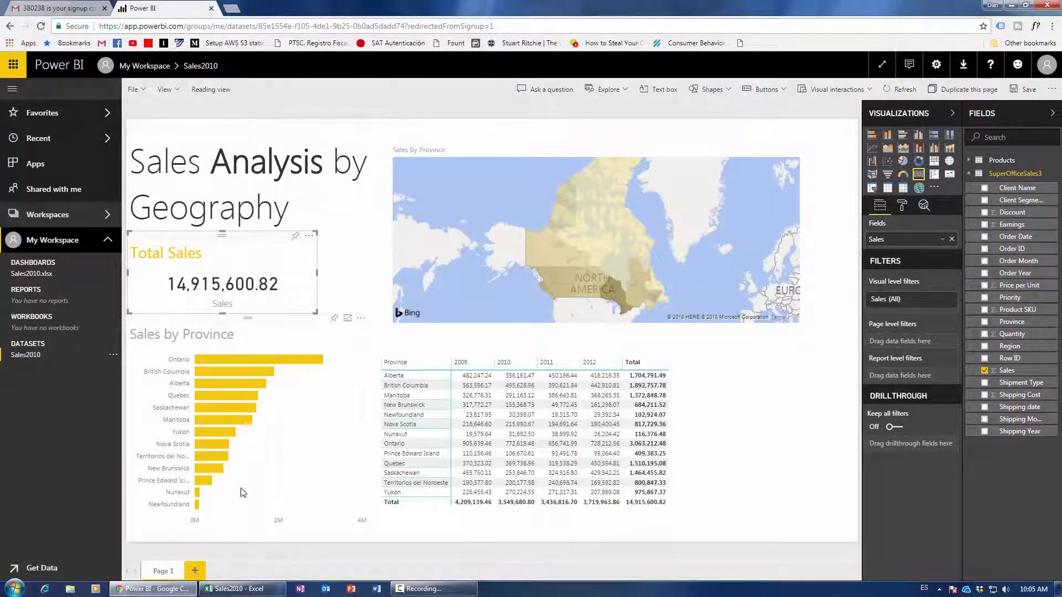
{"action": "mouse_move", "coordinate": [152, 585]}
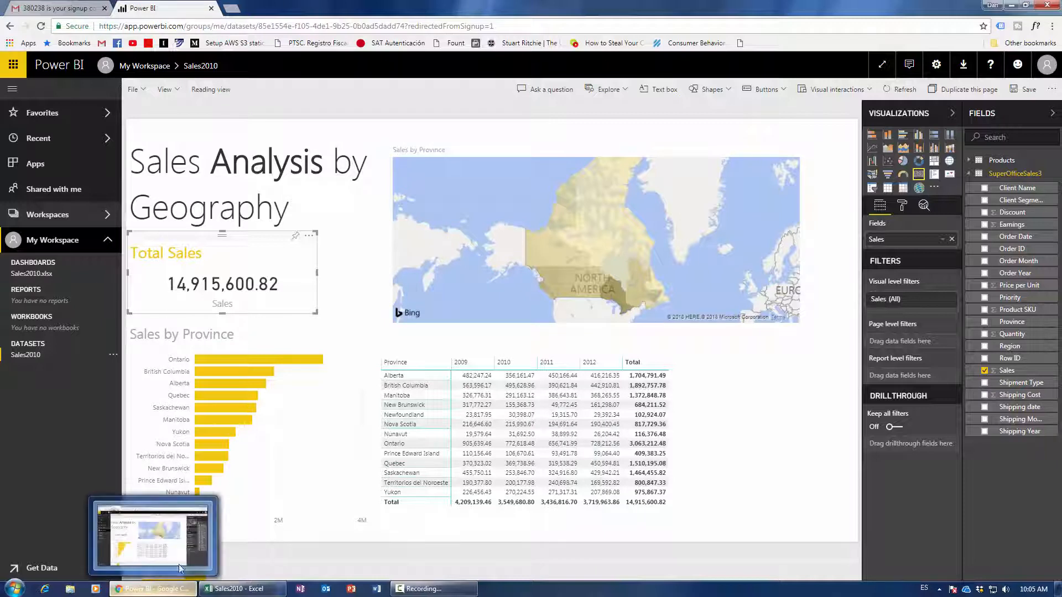
{"action": "left_click", "coordinate": [194, 568]}
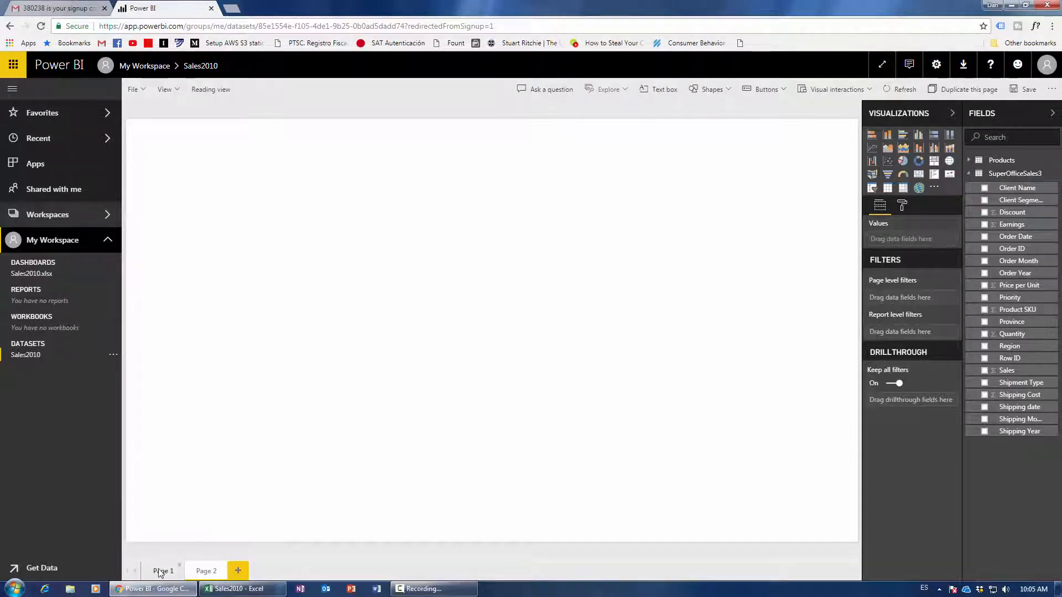
{"action": "left_click", "coordinate": [185, 574]}
{"action": "left_click", "coordinate": [200, 575]}
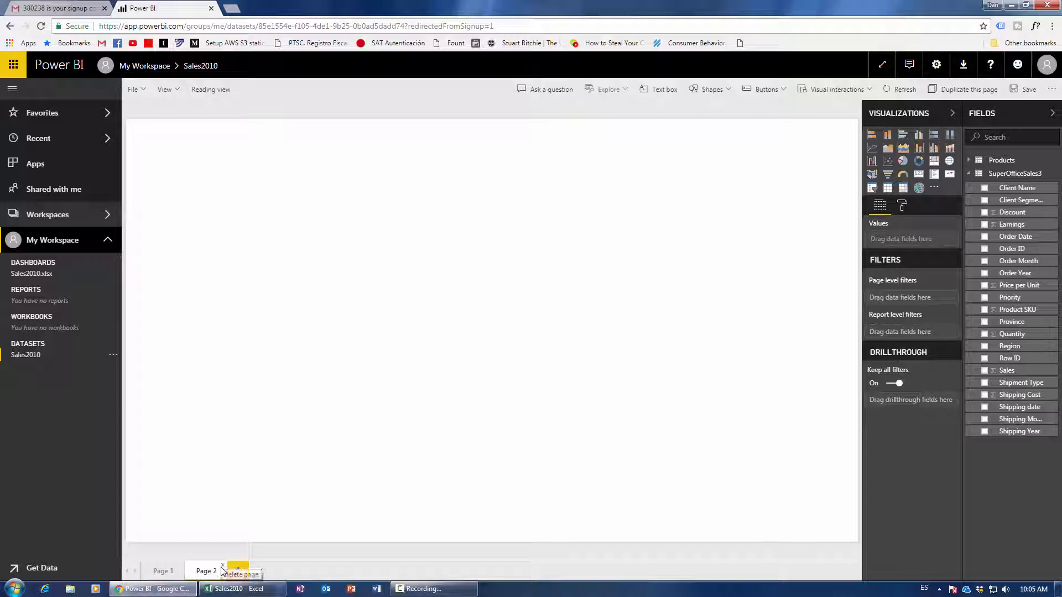
{"action": "left_click", "coordinate": [222, 567]}
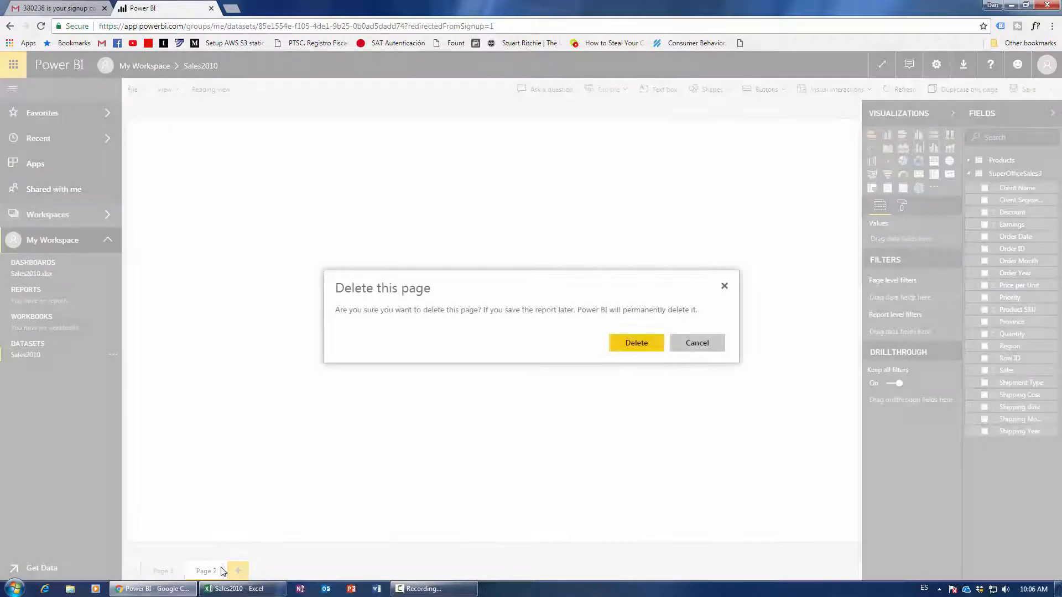
{"action": "left_click", "coordinate": [639, 344]}
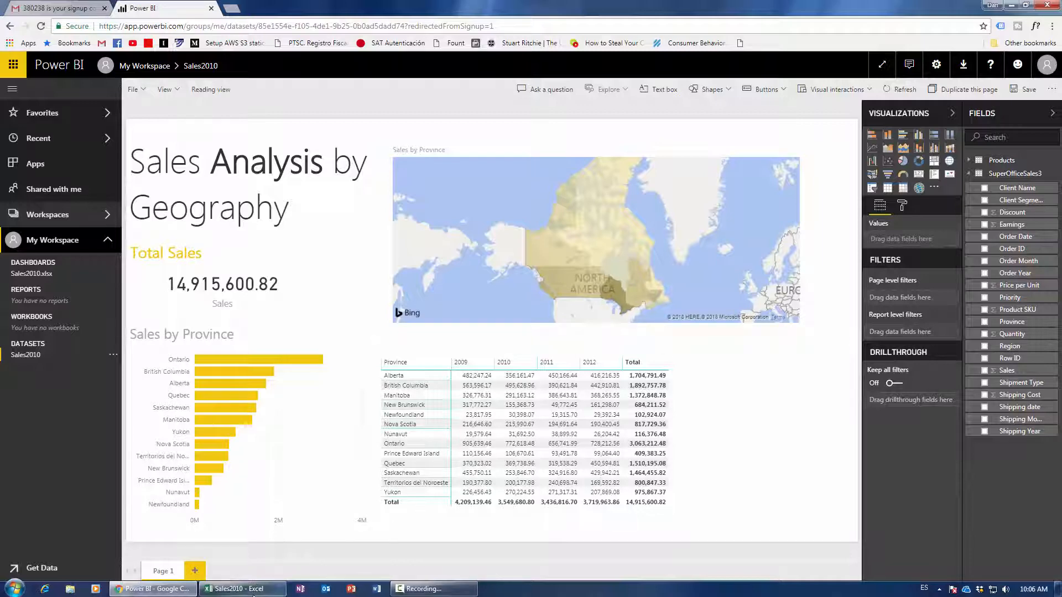
{"action": "left_click", "coordinate": [256, 588]}
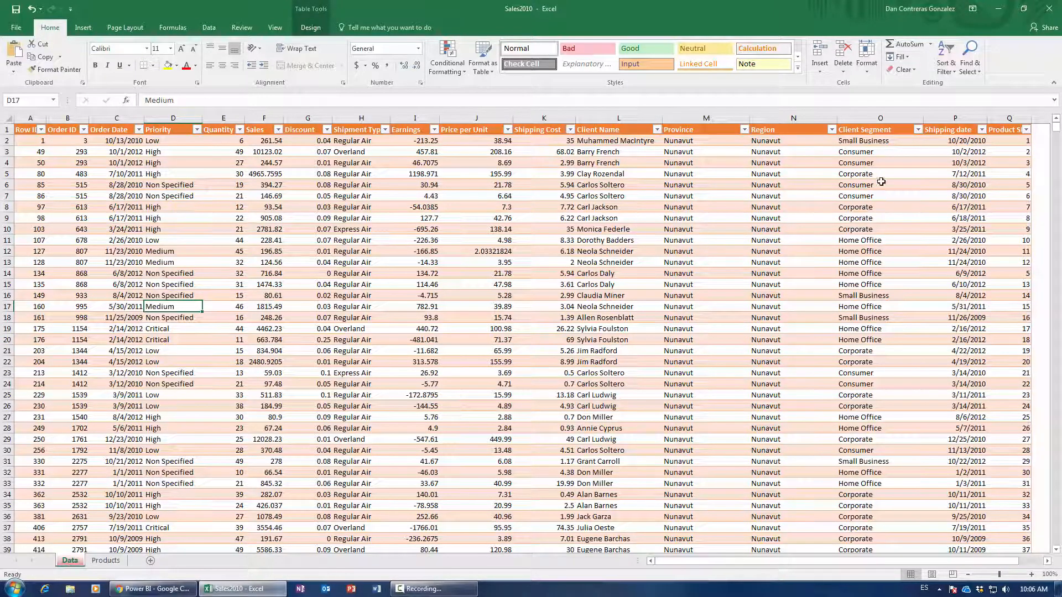
{"action": "left_click", "coordinate": [917, 130]}
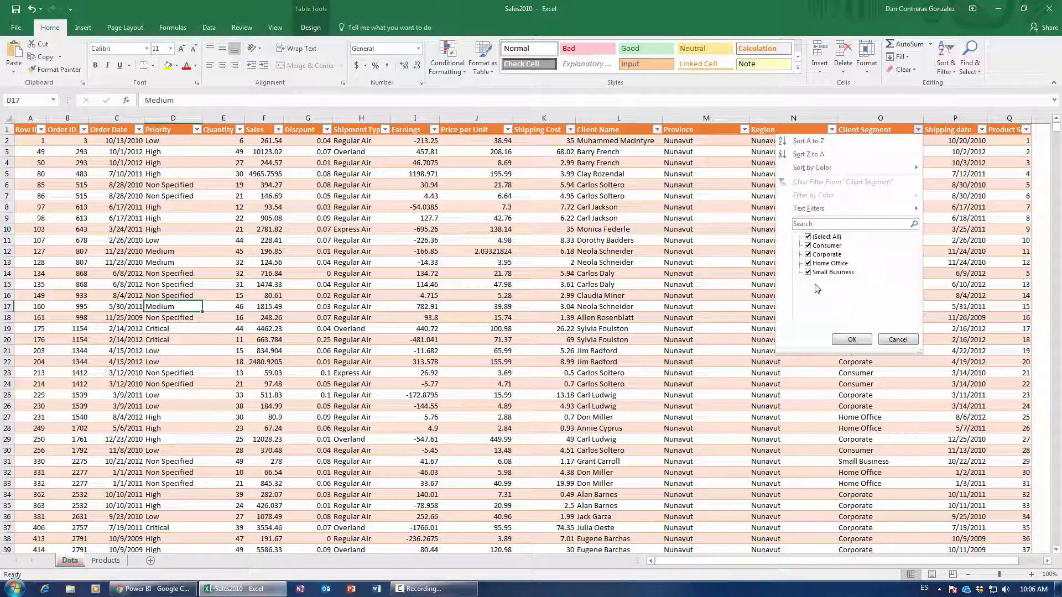
{"action": "left_click", "coordinate": [852, 339]}
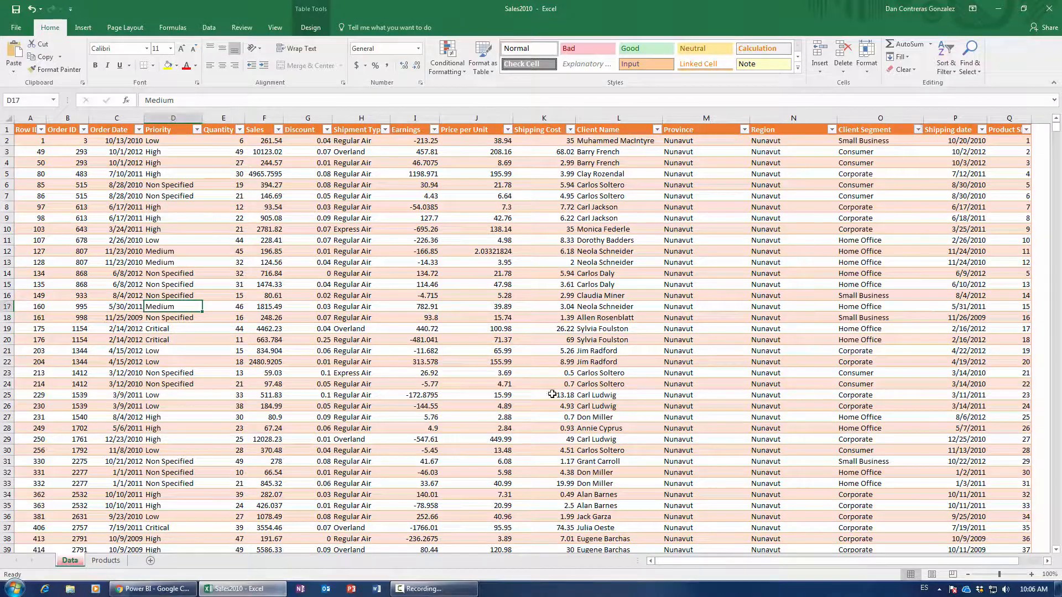
{"action": "left_click", "coordinate": [151, 588]}
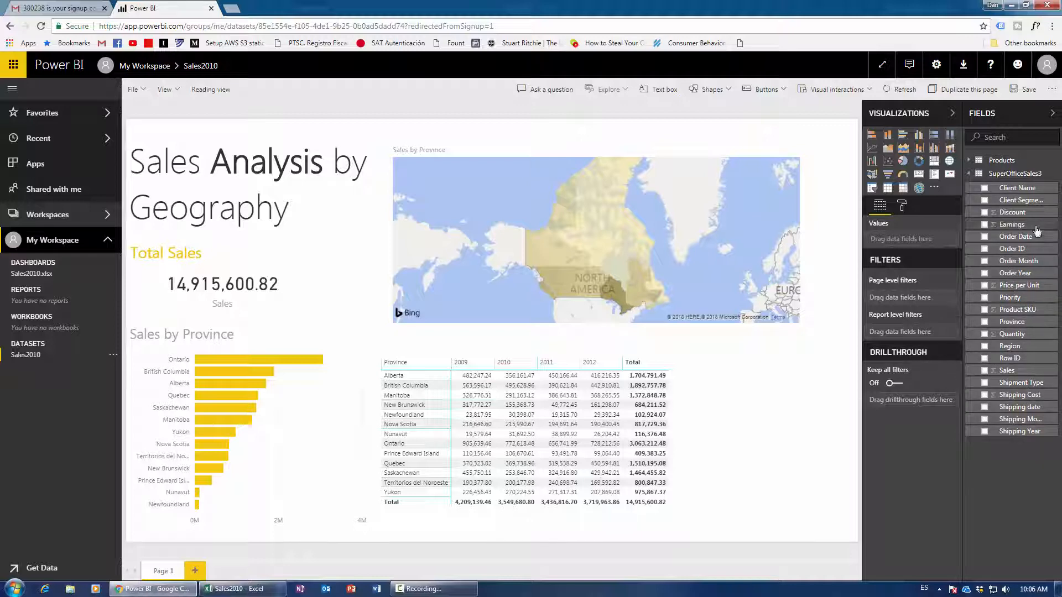
Add Client Segment as a basic page-level filter set to Small Business, giving 2,788,320.99.
{"action": "left_click_drag", "start_coordinate": [1023, 203], "coordinate": [931, 304]}
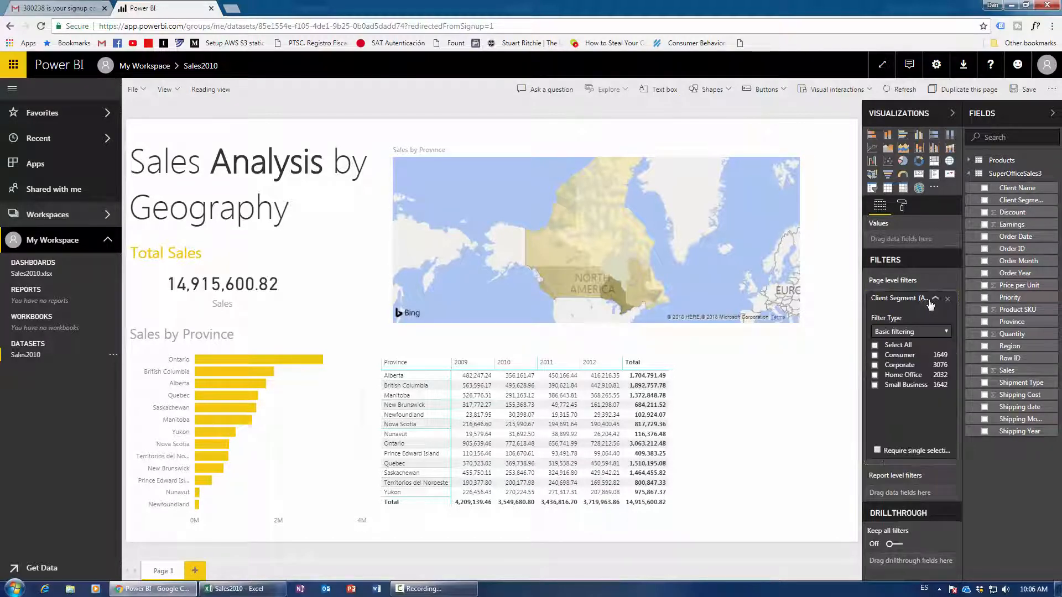
{"action": "left_click", "coordinate": [900, 336]}
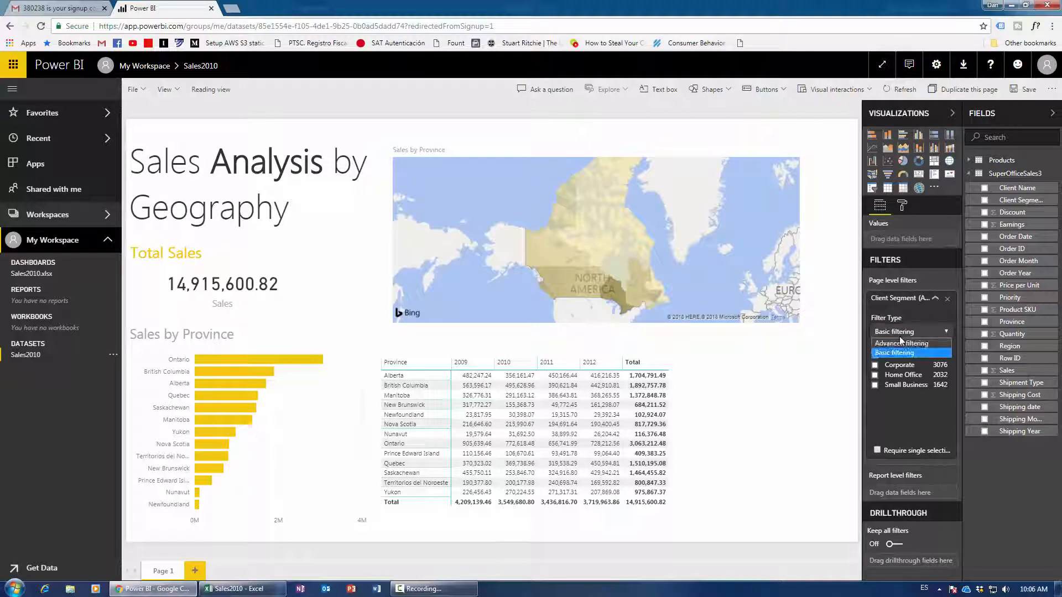
{"action": "left_click", "coordinate": [894, 354]}
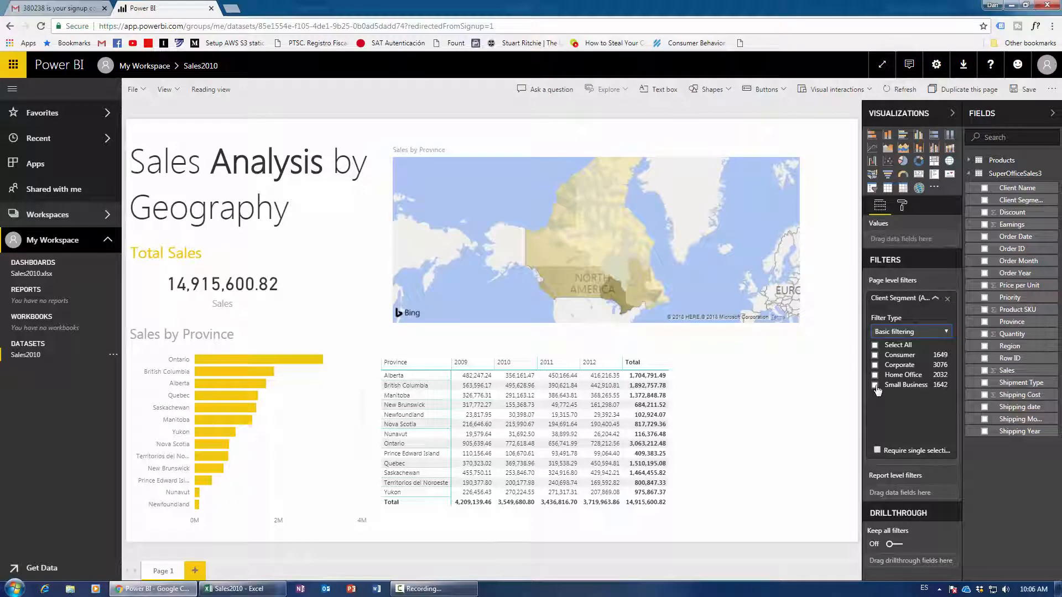
{"action": "left_click", "coordinate": [876, 386]}
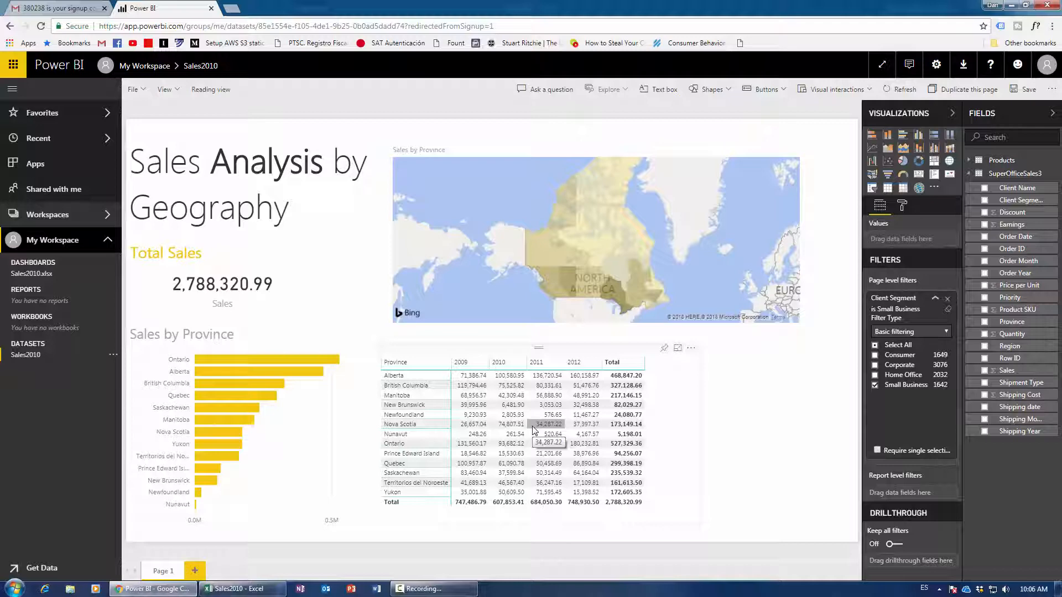
{"action": "left_click", "coordinate": [952, 113]}
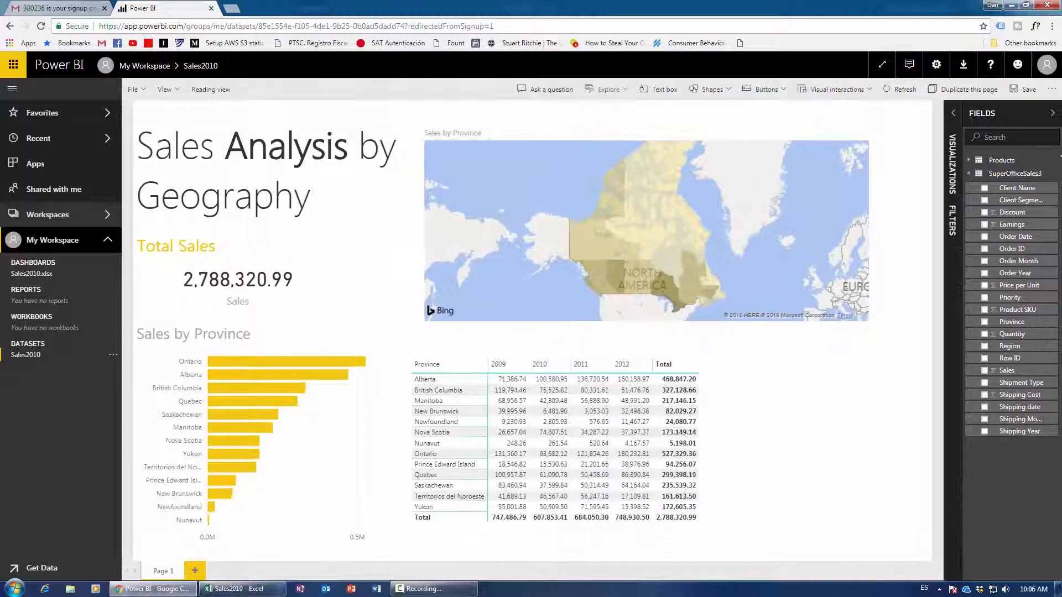
Append 'for Small Business Clients' to the report title text.
{"action": "left_click", "coordinate": [1052, 113]}
{"action": "mouse_move", "coordinate": [649, 213]}
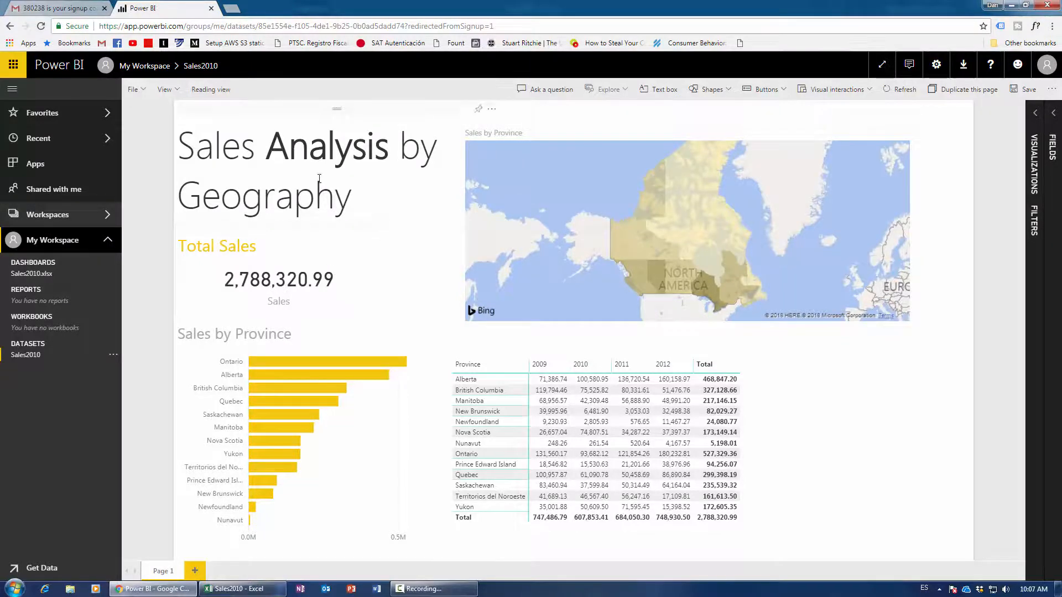
{"action": "left_click", "coordinate": [348, 188]}
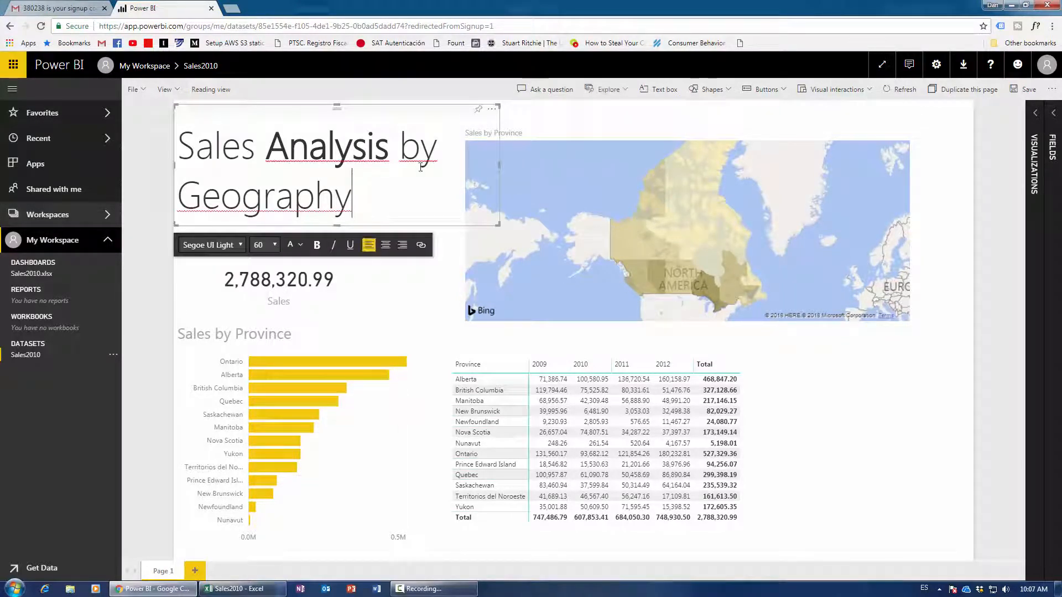
{"action": "type", "text": "for"}
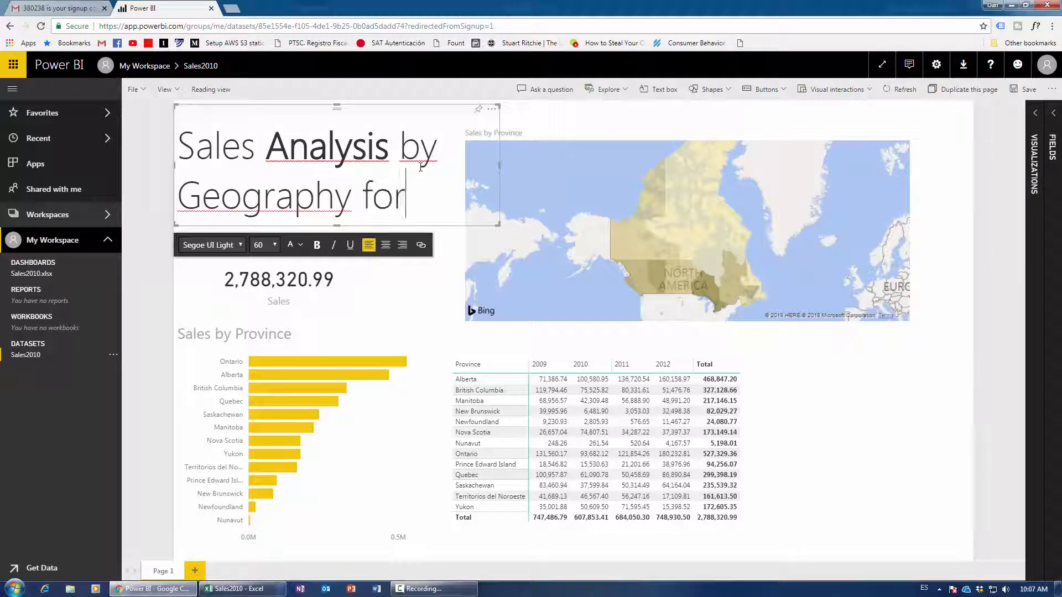
{"action": "type", "text": " Small Bus"}
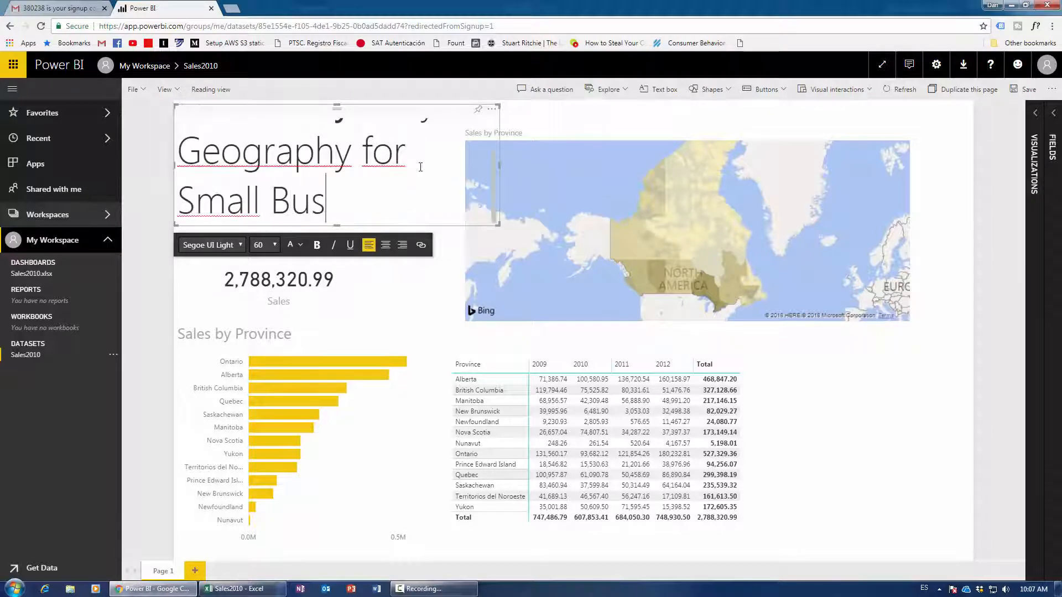
{"action": "type", "text": "iness Clinets"}
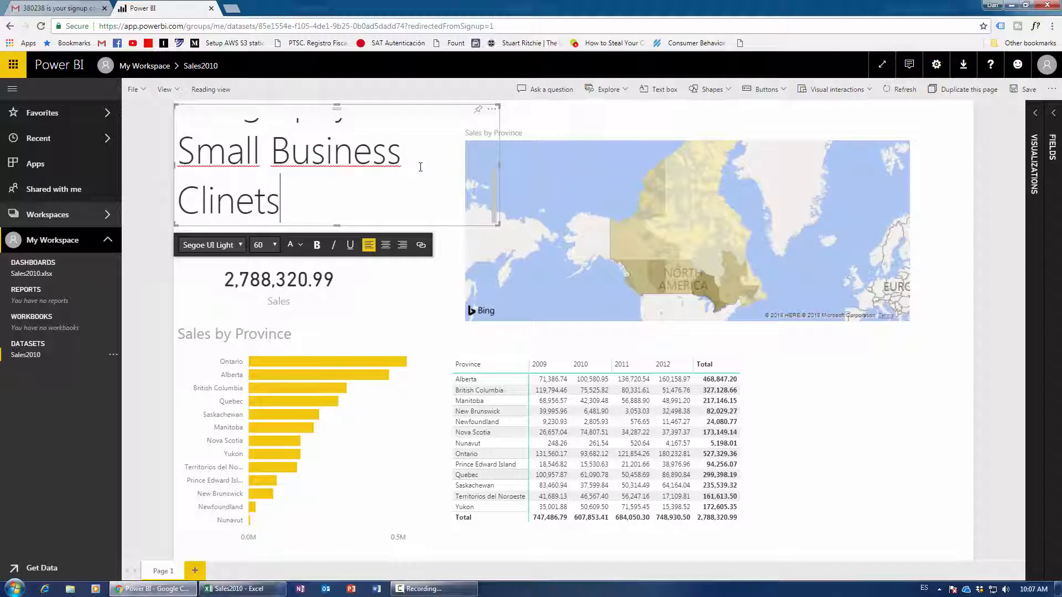
{"action": "key", "text": "BackSpace"}
{"action": "key", "text": "BackSpace"}
{"action": "key", "text": "BackSpace"}
{"action": "key", "text": "BackSpace"}
{"action": "type", "text": "ents"}
{"action": "key", "text": "ctrl+a"}
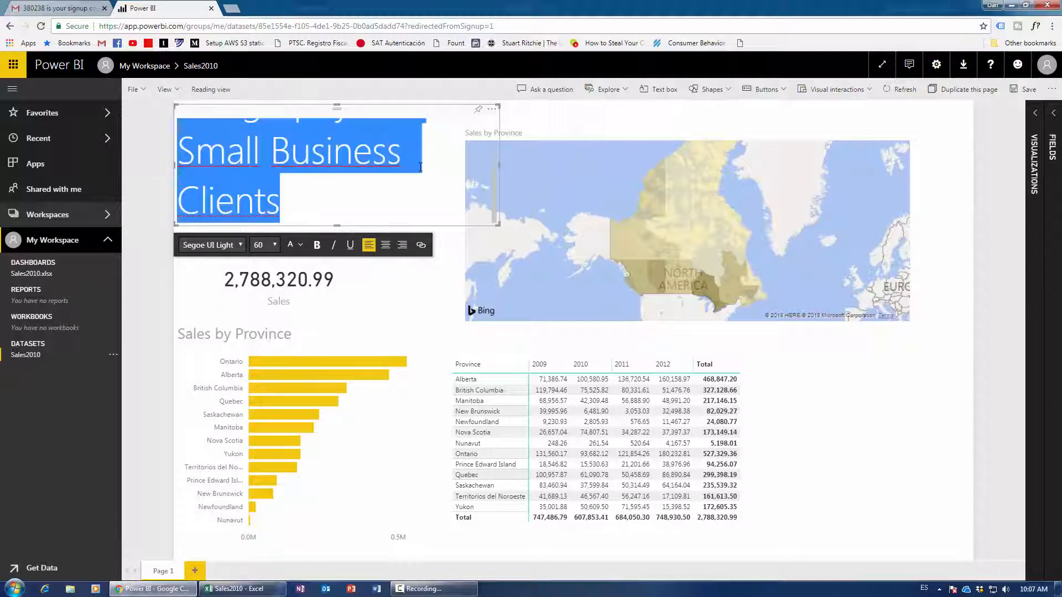
Set the title to font size 44, make its box taller and reposition it.
{"action": "left_click", "coordinate": [280, 249]}
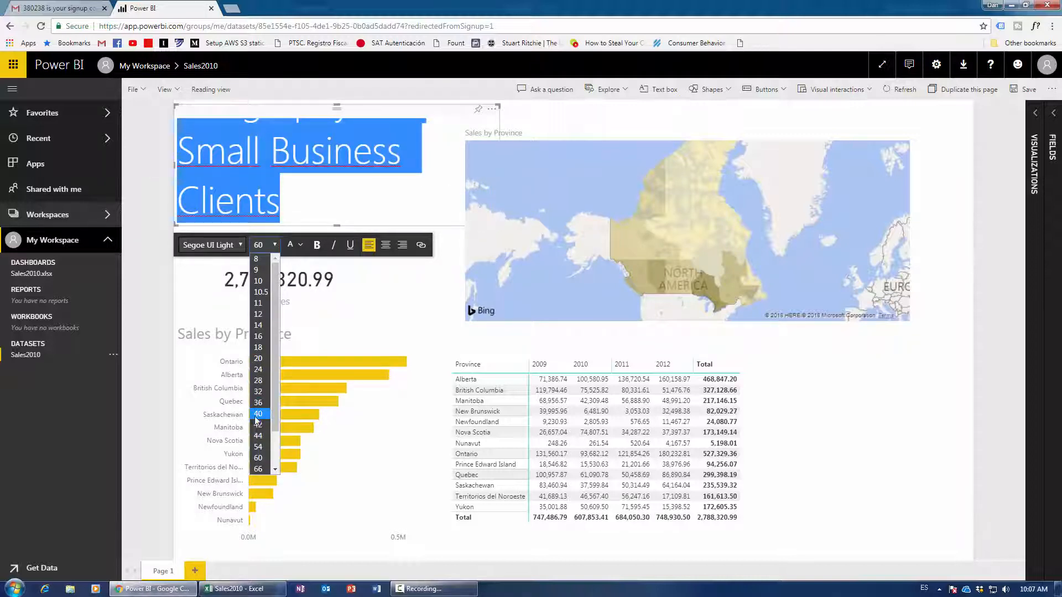
{"action": "left_click", "coordinate": [260, 425]}
{"action": "left_click", "coordinate": [275, 245]}
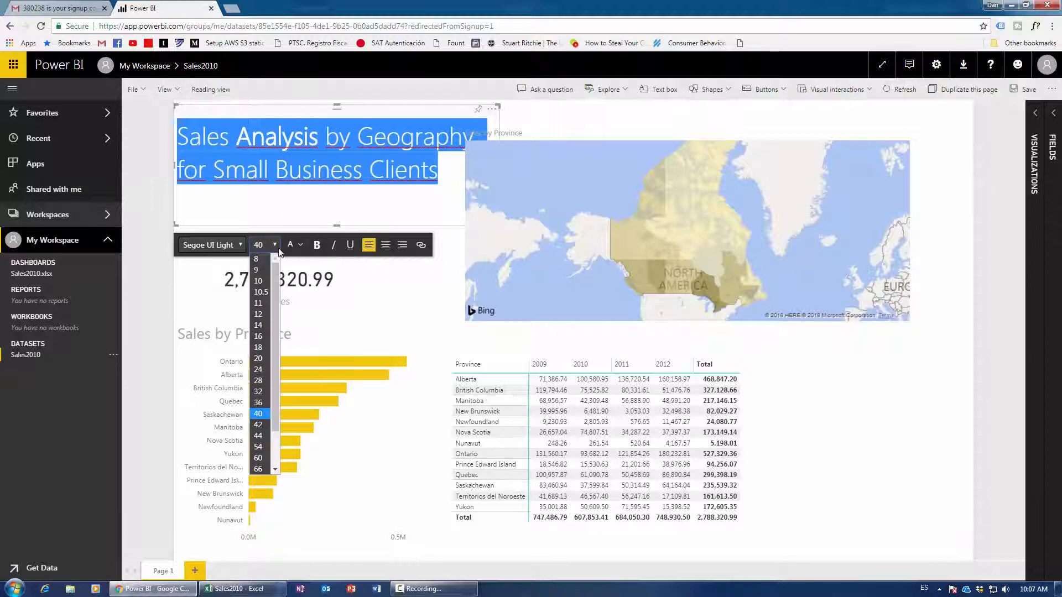
{"action": "left_click", "coordinate": [262, 436]}
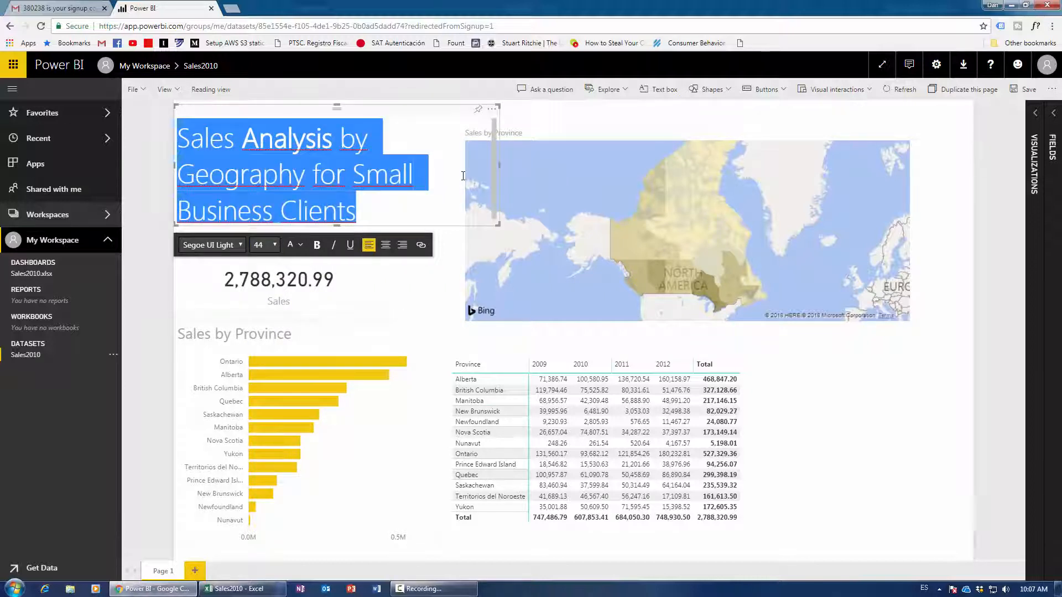
{"action": "left_click_drag", "start_coordinate": [337, 226], "coordinate": [337, 237]}
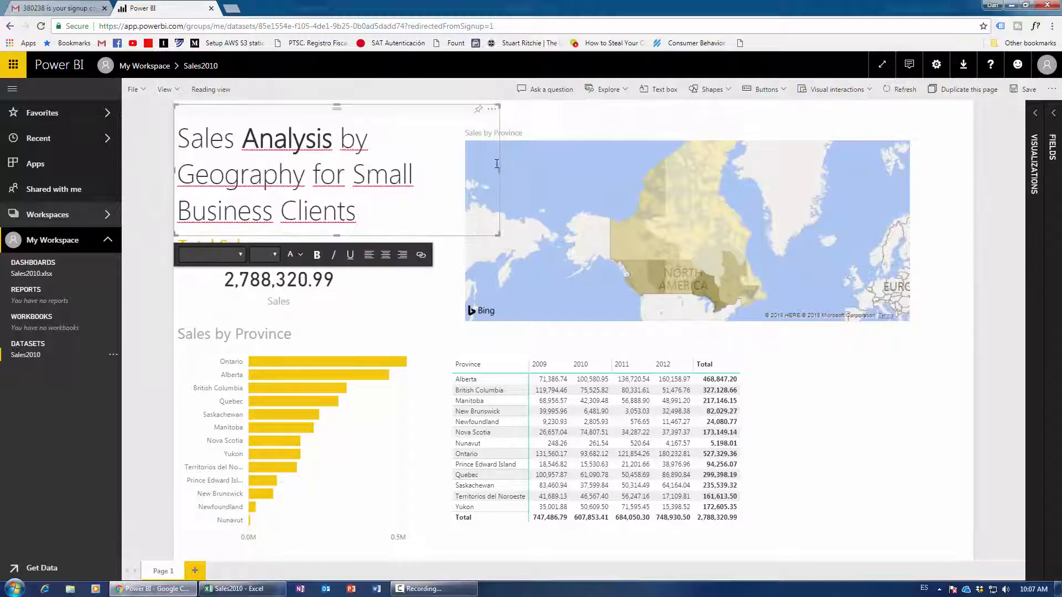
{"action": "left_click", "coordinate": [877, 444]}
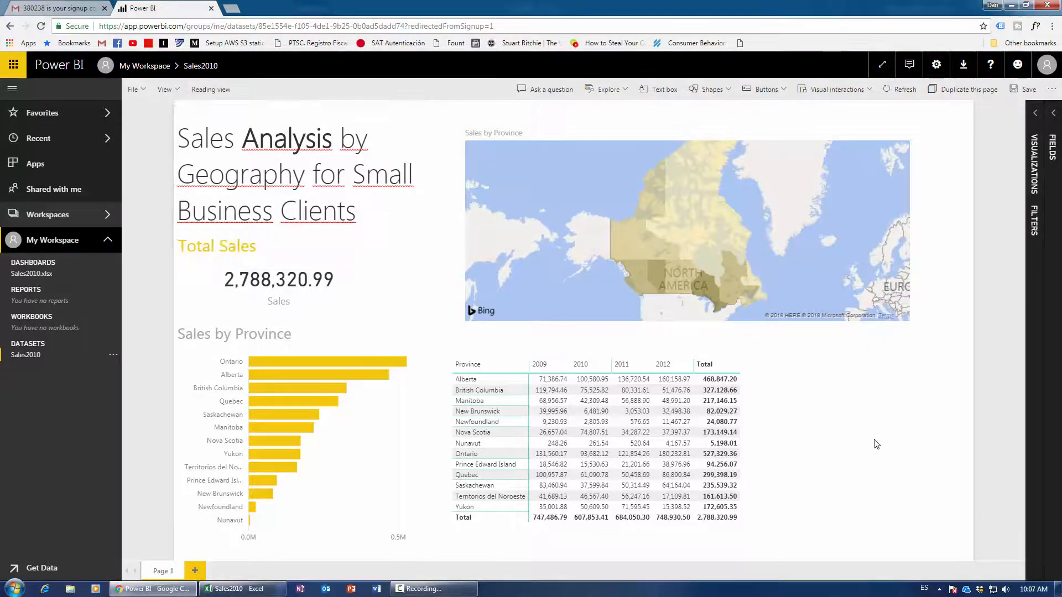
{"action": "left_click_drag", "start_coordinate": [267, 143], "coordinate": [275, 112]}
{"action": "left_click", "coordinate": [877, 471]}
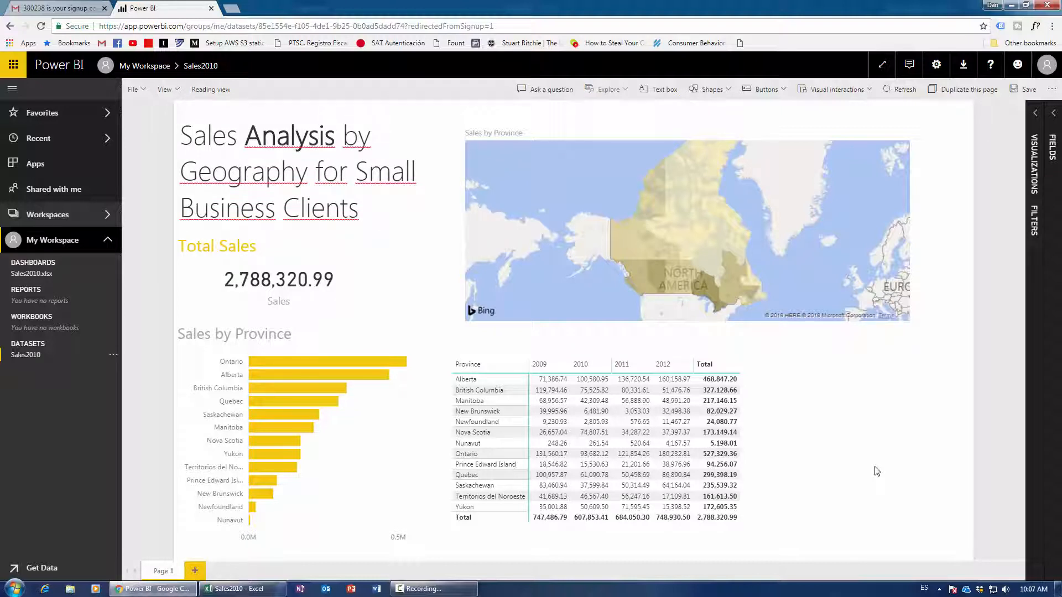
Save the report from the File menu as 'Sales by Geo for Small Business'.
{"action": "left_click", "coordinate": [148, 95]}
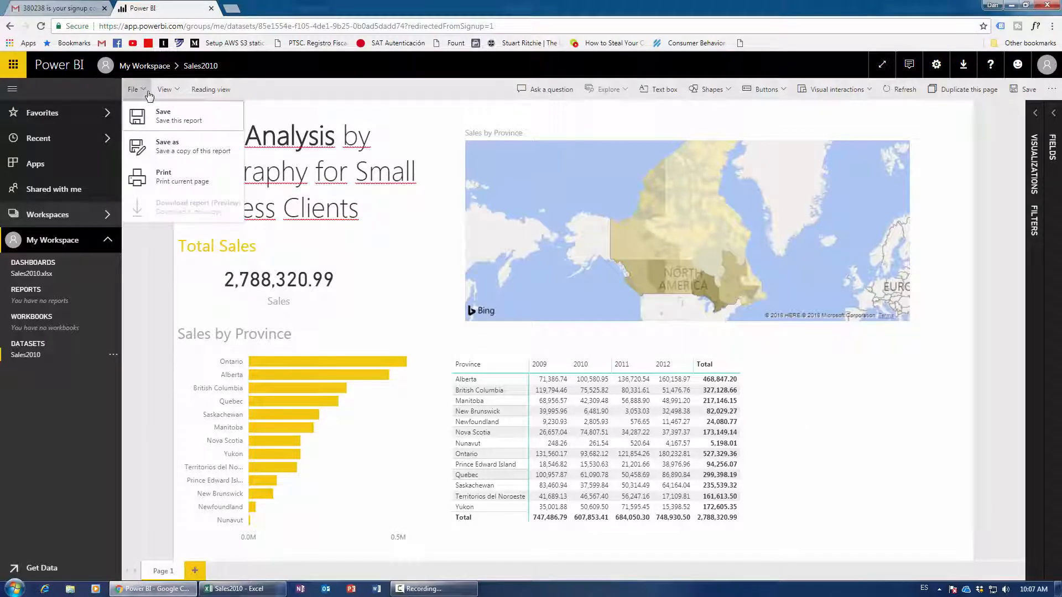
{"action": "left_click", "coordinate": [161, 124]}
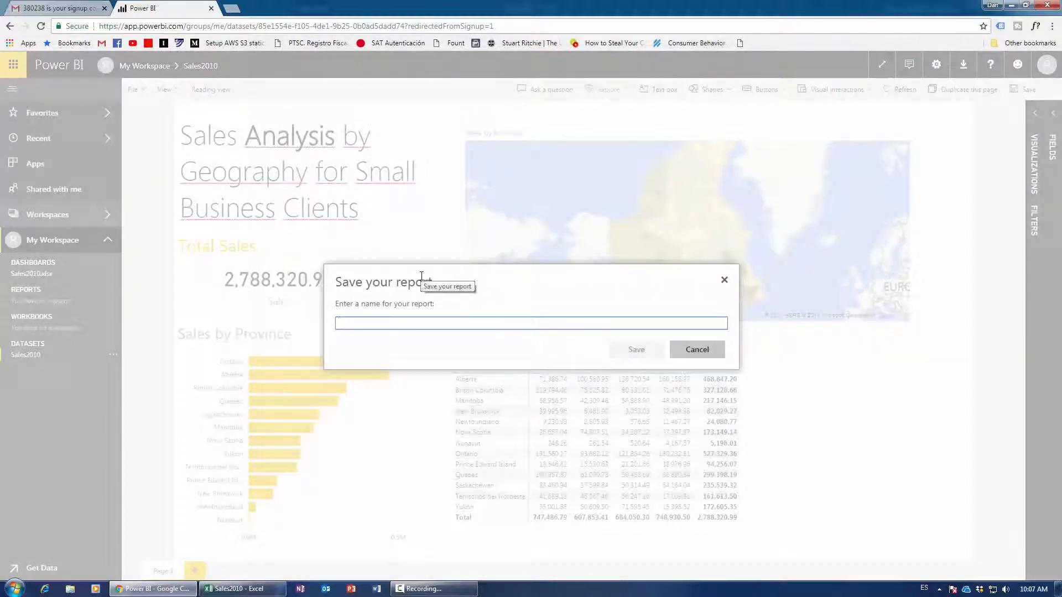
{"action": "type", "text": "Sales"}
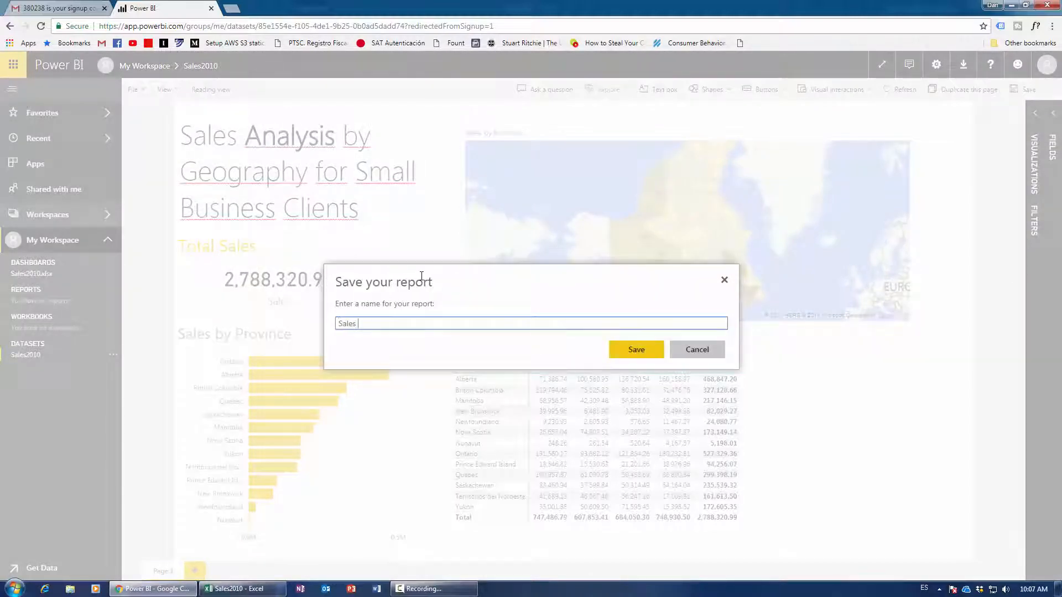
{"action": "type", "text": " by Geo by for Sm"}
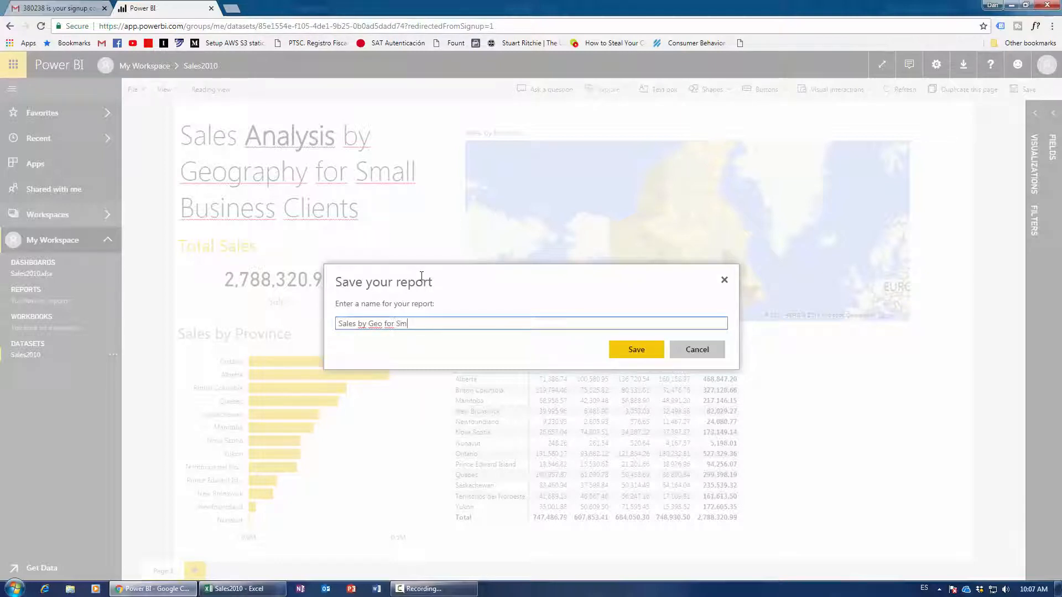
{"action": "type", "text": "all Business"}
{"action": "left_click", "coordinate": [637, 349]}
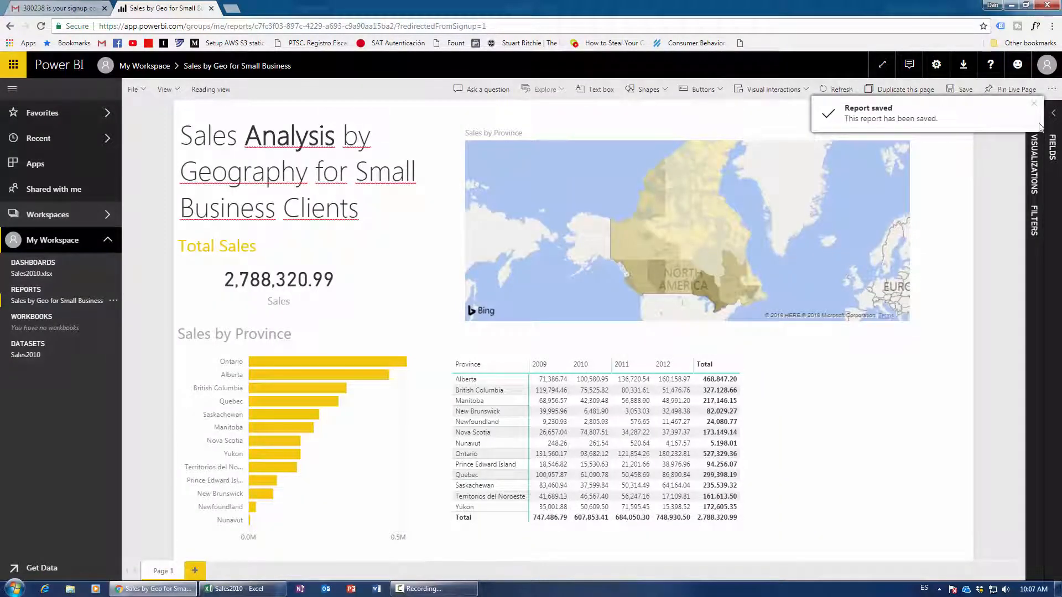
Dismiss the saved notice and pin the live page to the existing Sales2010.xlsx dashboard.
{"action": "left_click", "coordinate": [1034, 104]}
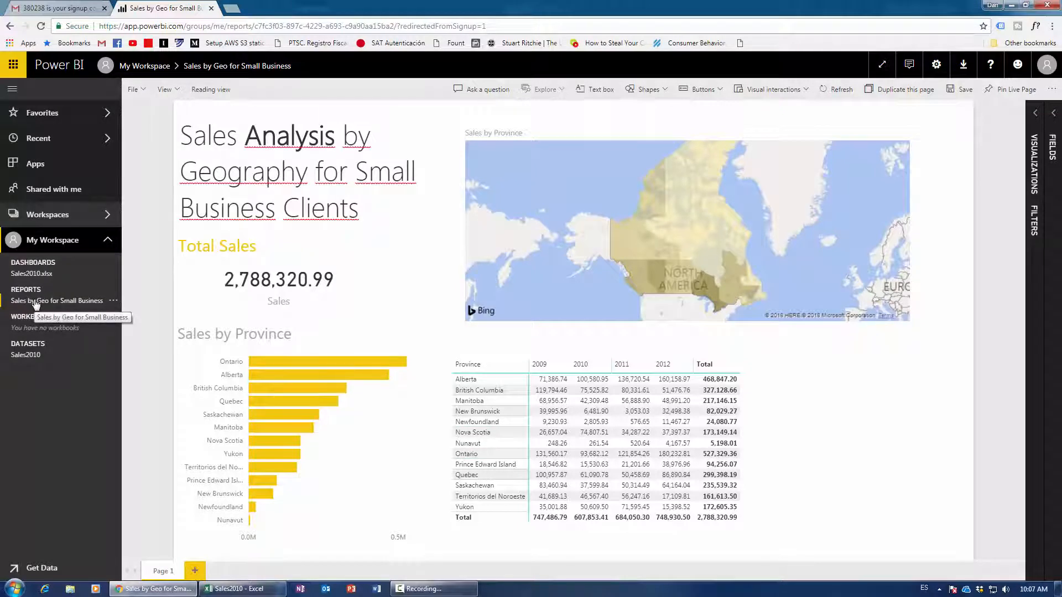
{"action": "left_click", "coordinate": [1011, 95]}
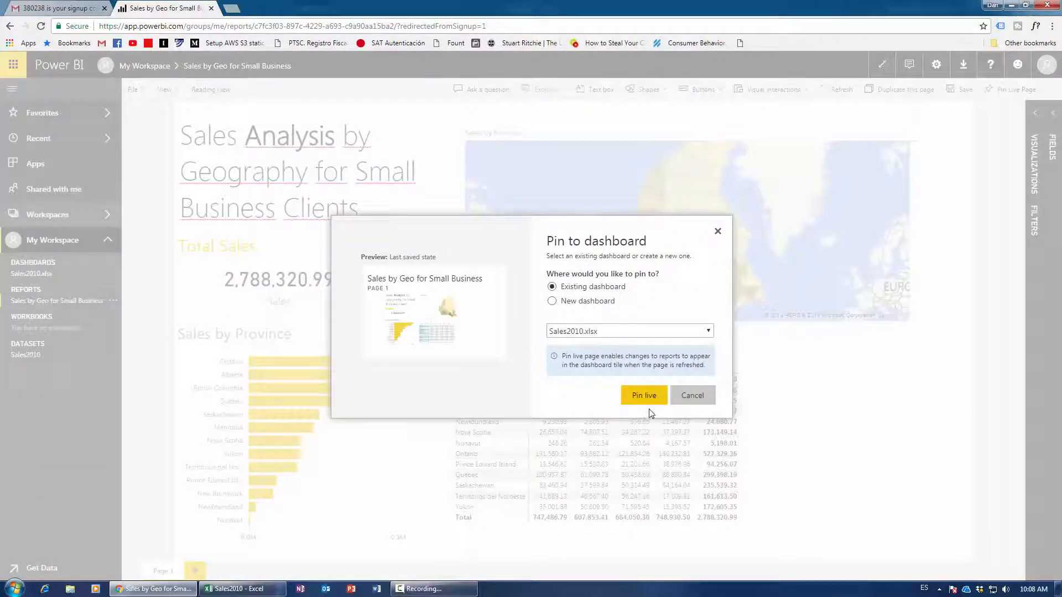
{"action": "left_click", "coordinate": [646, 398]}
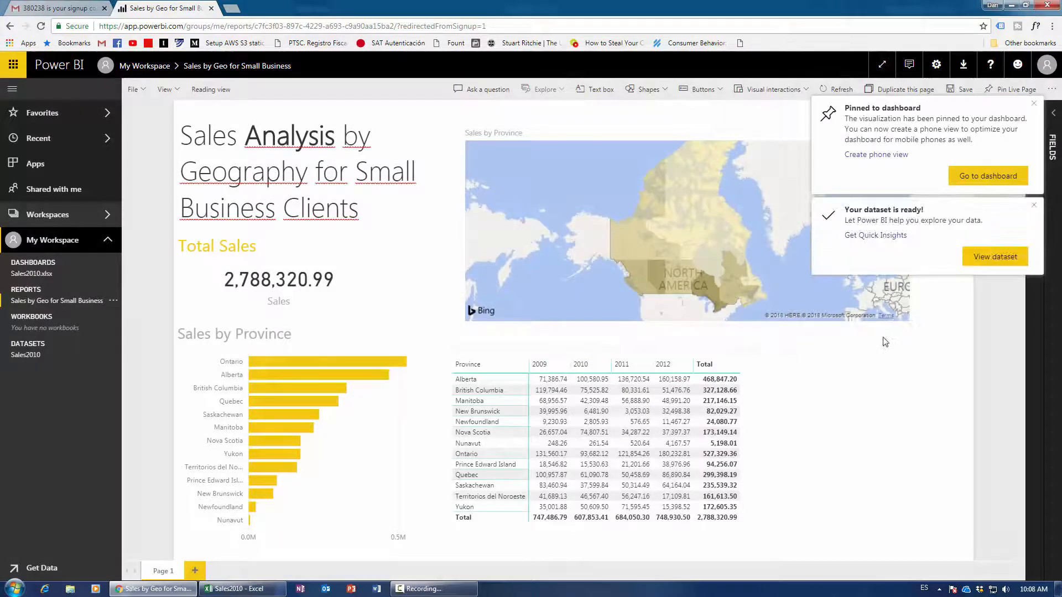
Open the Sales2010.xlsx dashboard and cross-filter the report tile to Quebec, then Manitoba.
{"action": "left_click", "coordinate": [989, 176]}
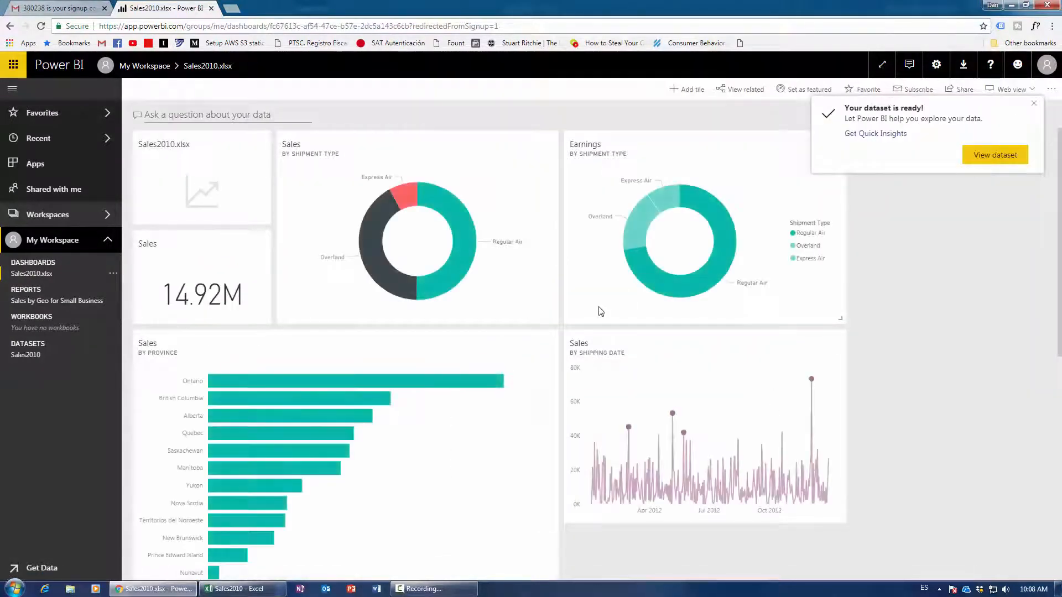
{"action": "scroll", "coordinate": [512, 392], "scroll_direction": "down", "scroll_amount": 7}
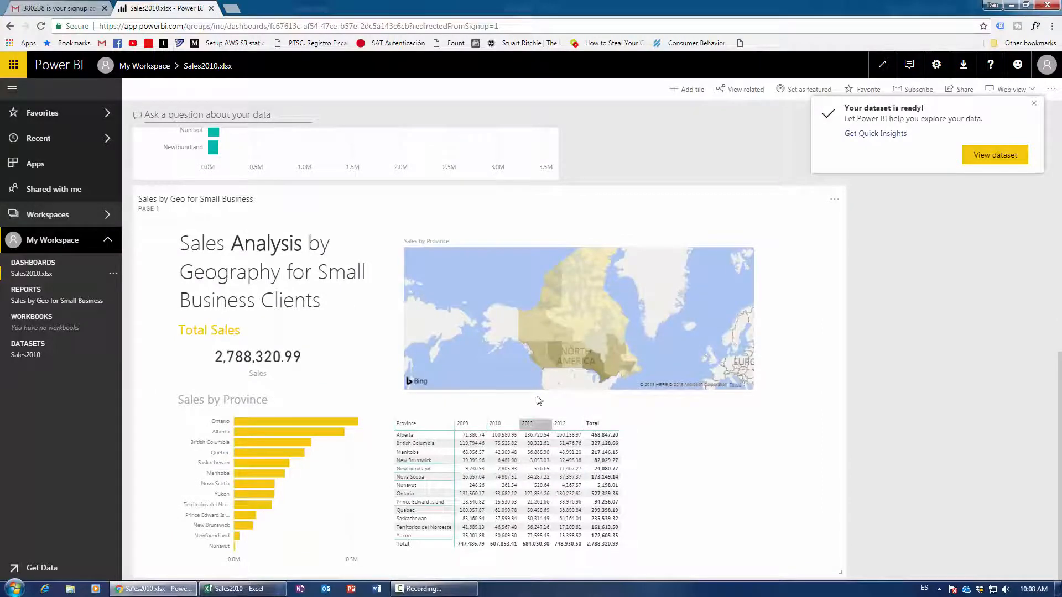
{"action": "mouse_move", "coordinate": [618, 369]}
{"action": "mouse_move", "coordinate": [274, 486]}
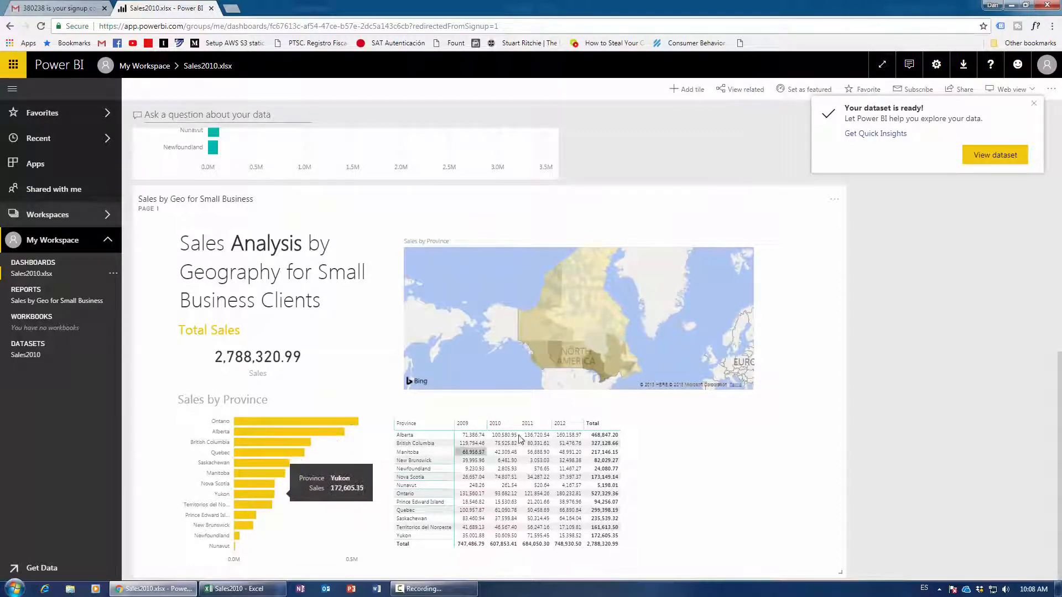
{"action": "left_click", "coordinate": [615, 363]}
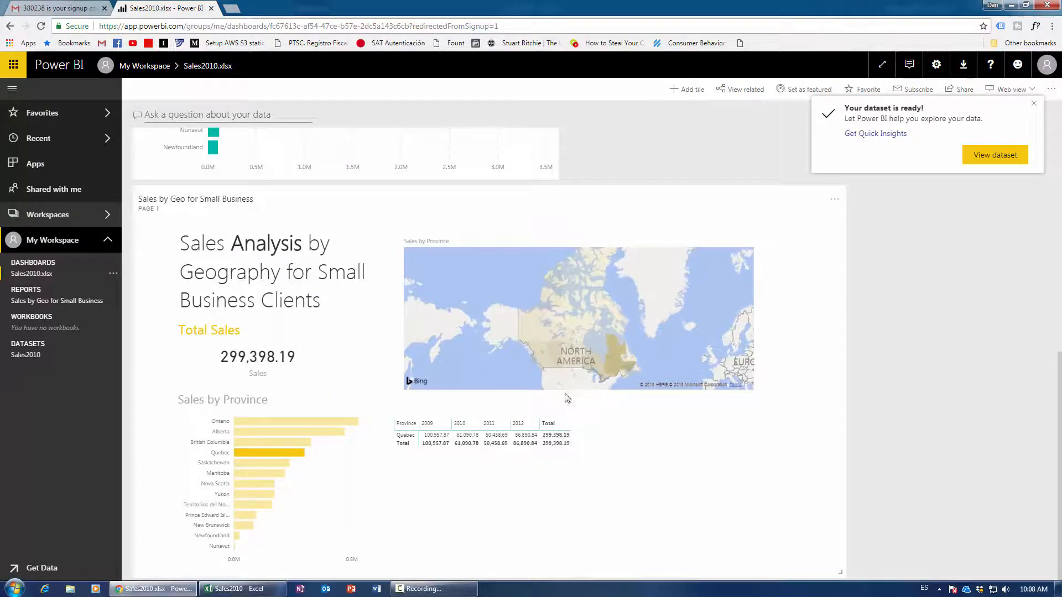
{"action": "left_click", "coordinate": [578, 360]}
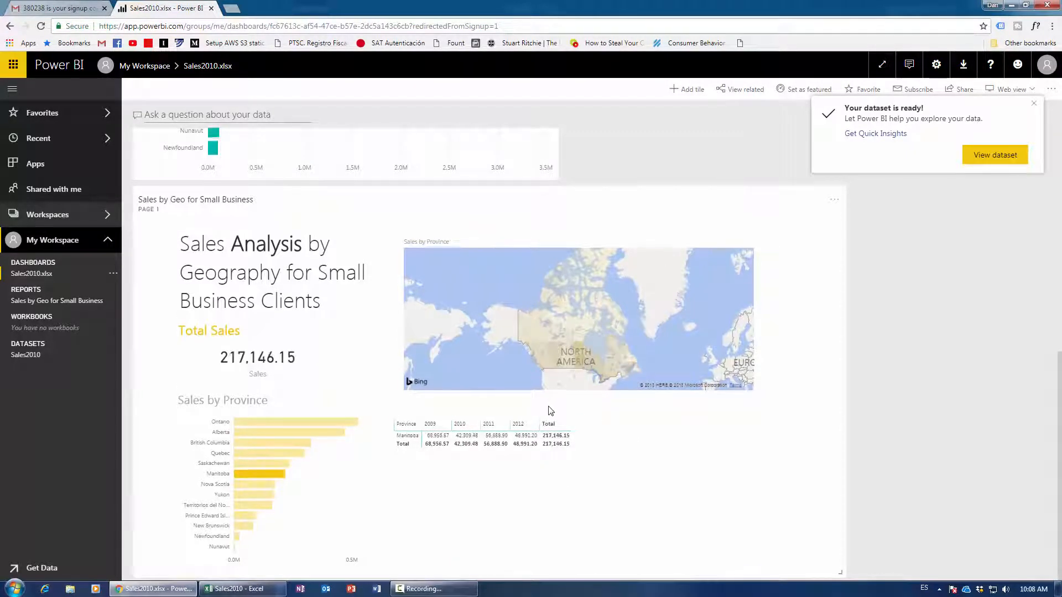
Cross-filter the tile to Alberta, Territorios del Noroeste and Quebec, then clear the filter.
{"action": "scroll", "coordinate": [550, 410], "scroll_direction": "up", "scroll_amount": 8}
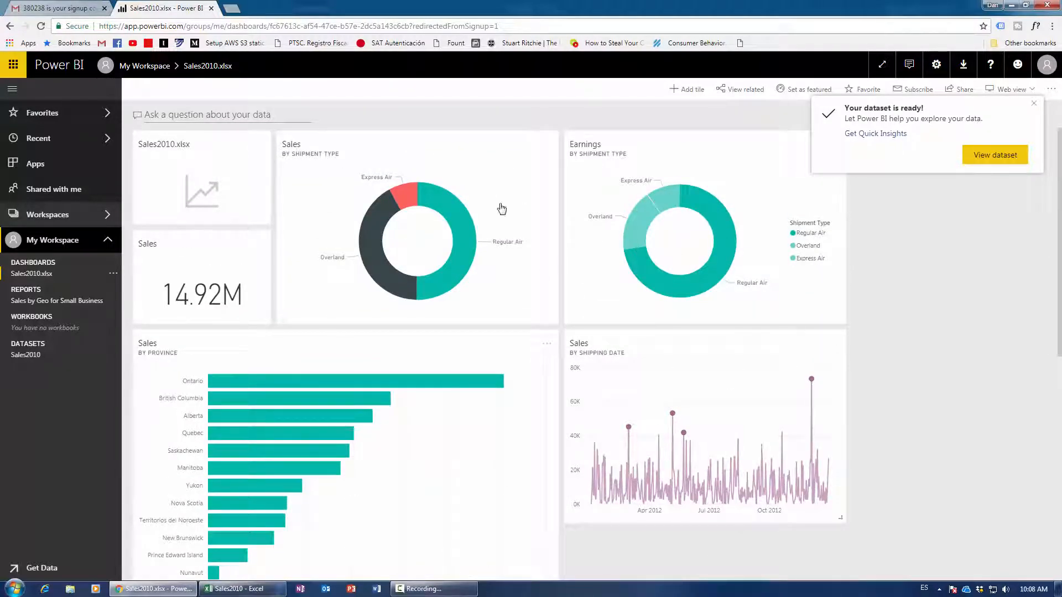
{"action": "scroll", "coordinate": [472, 288], "scroll_direction": "down", "scroll_amount": 8}
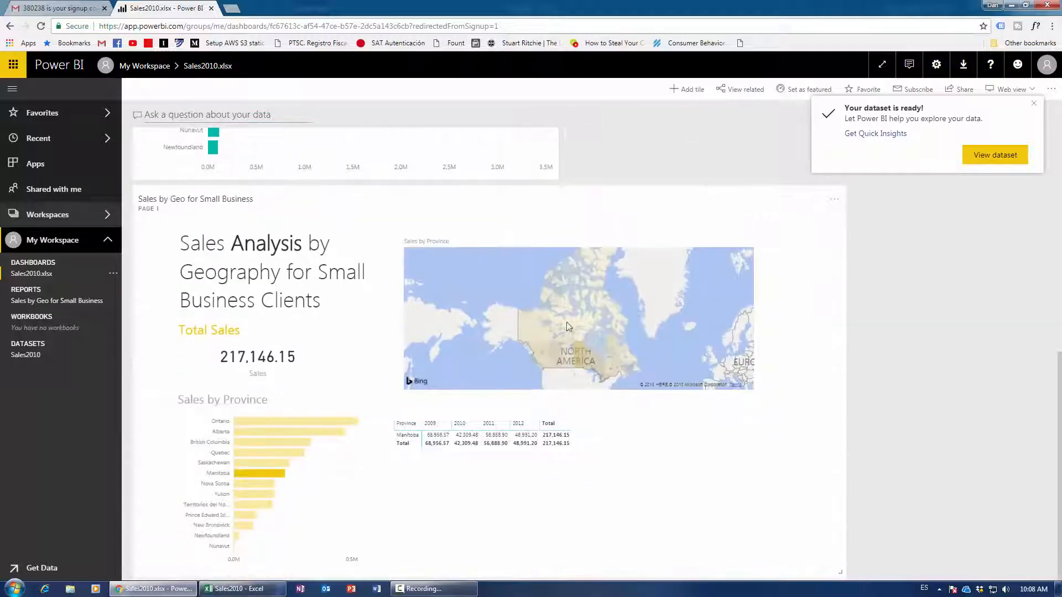
{"action": "left_click", "coordinate": [561, 349]}
{"action": "left_click", "coordinate": [559, 328]}
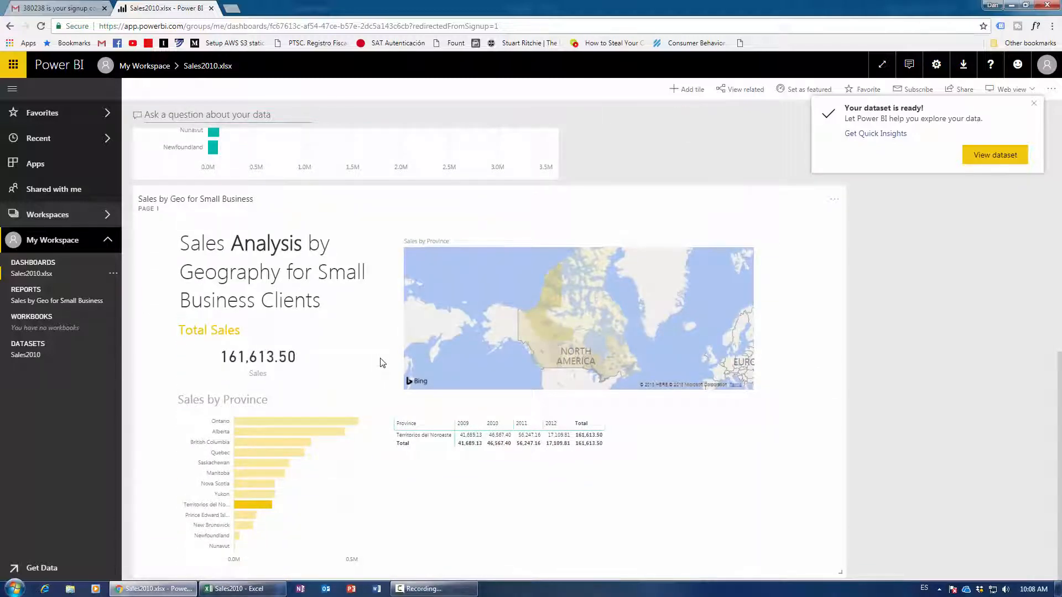
{"action": "left_click", "coordinate": [602, 358]}
{"action": "left_click", "coordinate": [604, 365]}
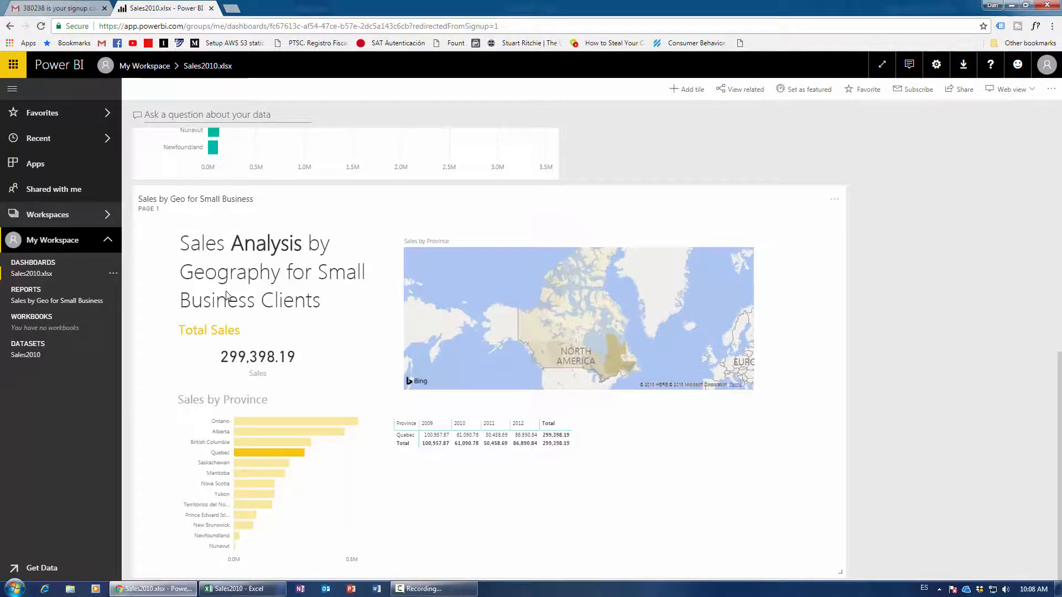
{"action": "left_click", "coordinate": [611, 423]}
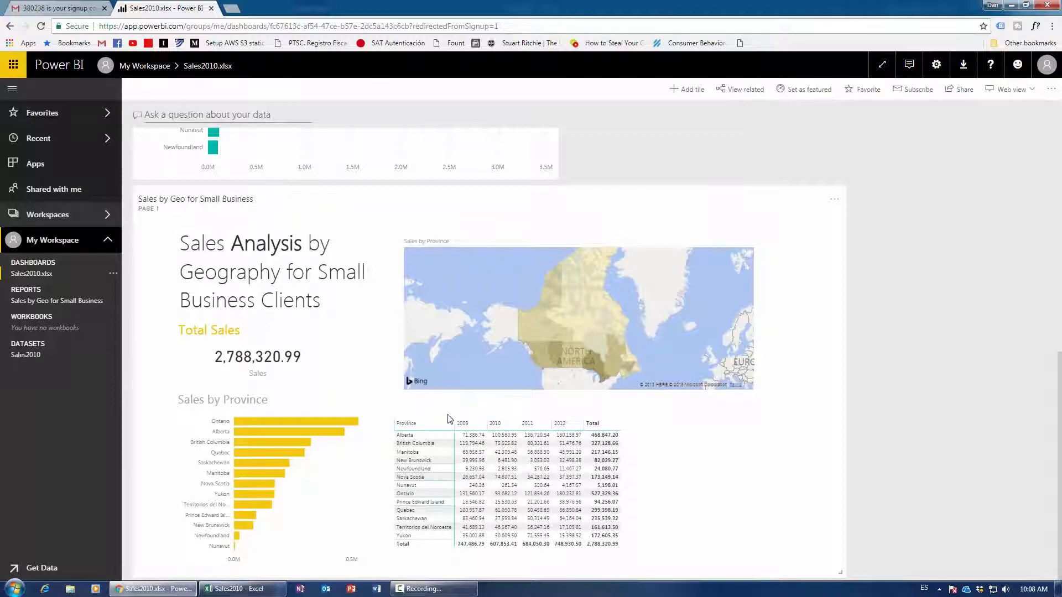
{"action": "scroll", "coordinate": [526, 473], "scroll_direction": "up", "scroll_amount": 8}
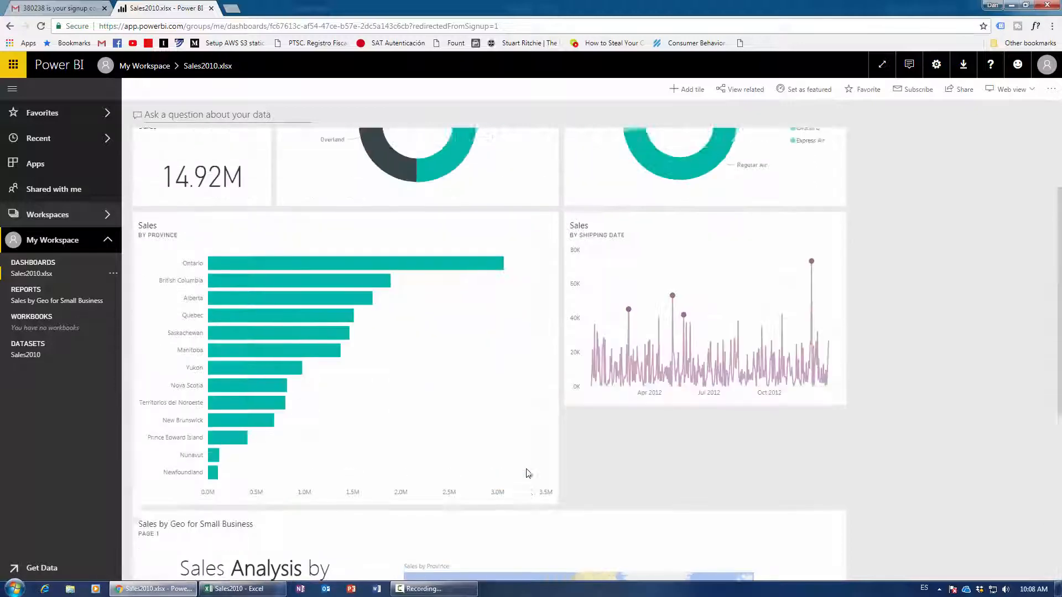
{"action": "scroll", "coordinate": [527, 473], "scroll_direction": "down", "scroll_amount": 8}
{"action": "scroll", "coordinate": [526, 473], "scroll_direction": "up", "scroll_amount": 8}
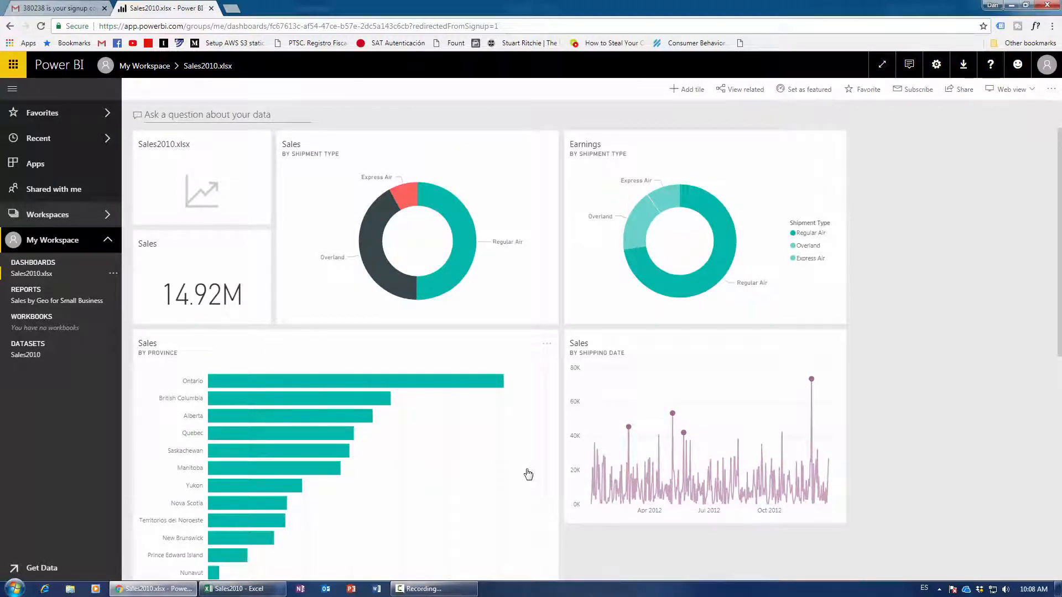
{"action": "scroll", "coordinate": [528, 474], "scroll_direction": "down", "scroll_amount": 8}
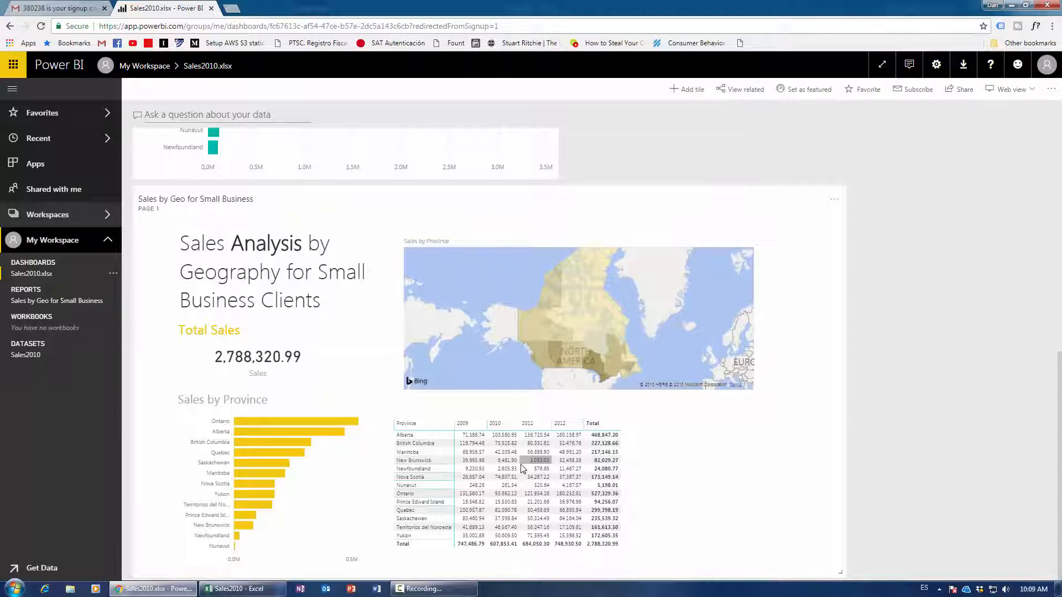
{"action": "scroll", "coordinate": [522, 469], "scroll_direction": "up", "scroll_amount": 7}
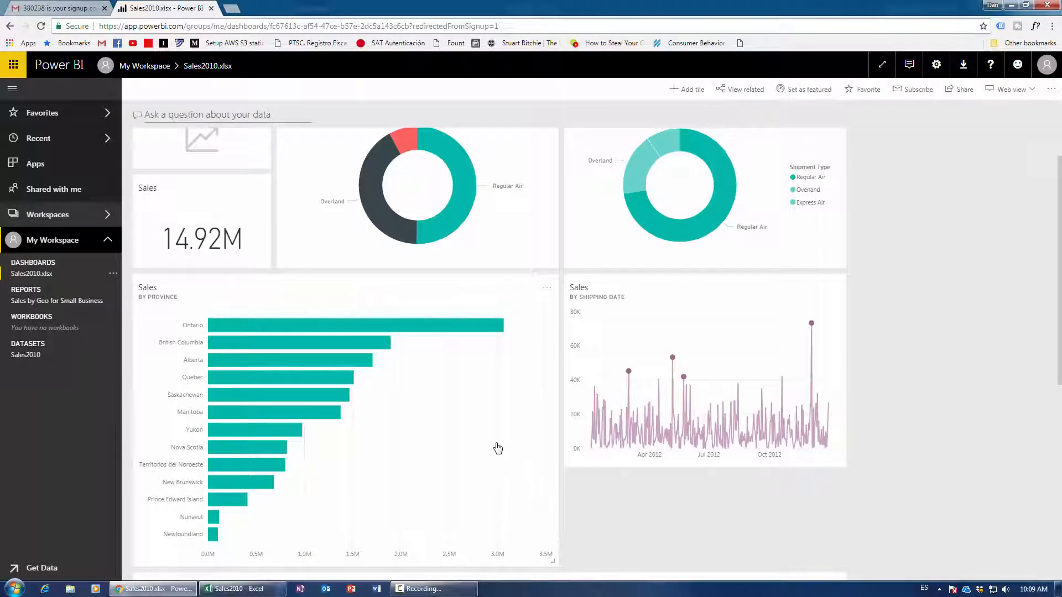
{"action": "scroll", "coordinate": [237, 255], "scroll_direction": "up", "scroll_amount": 1}
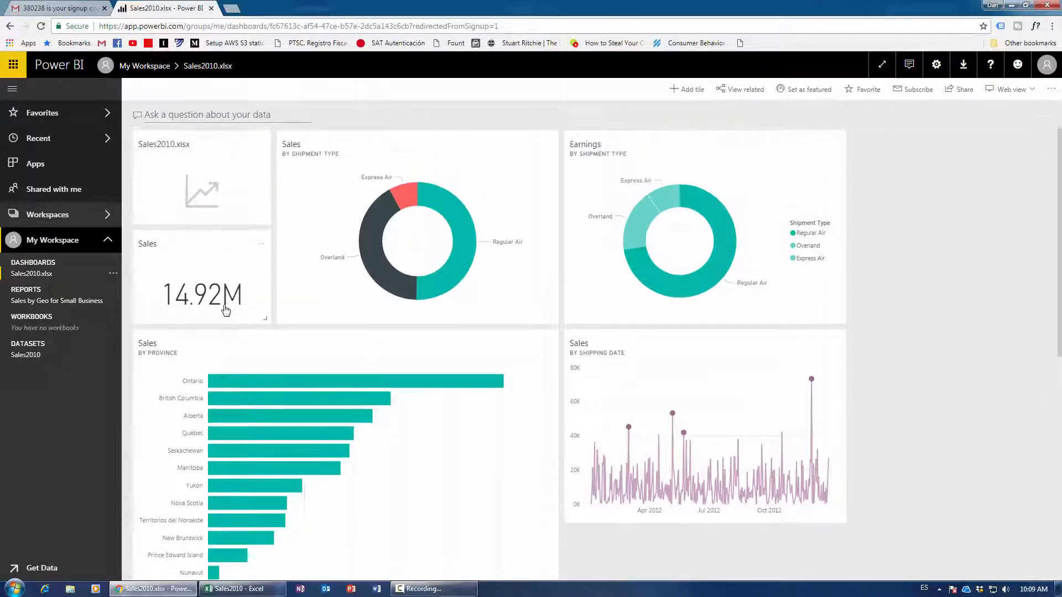
{"action": "scroll", "coordinate": [401, 364], "scroll_direction": "down", "scroll_amount": 2}
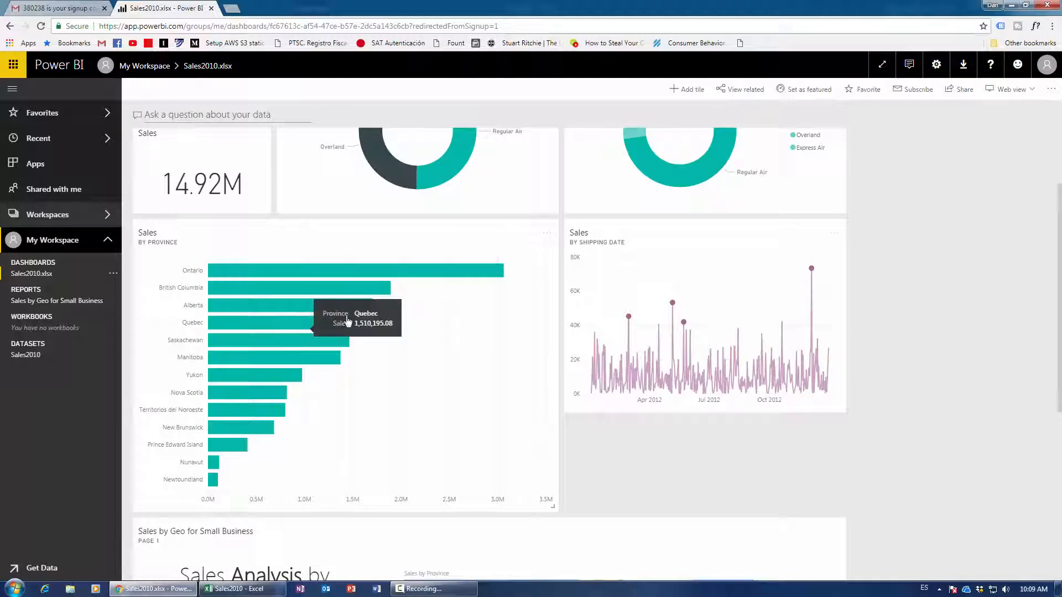
{"action": "left_click", "coordinate": [689, 90]}
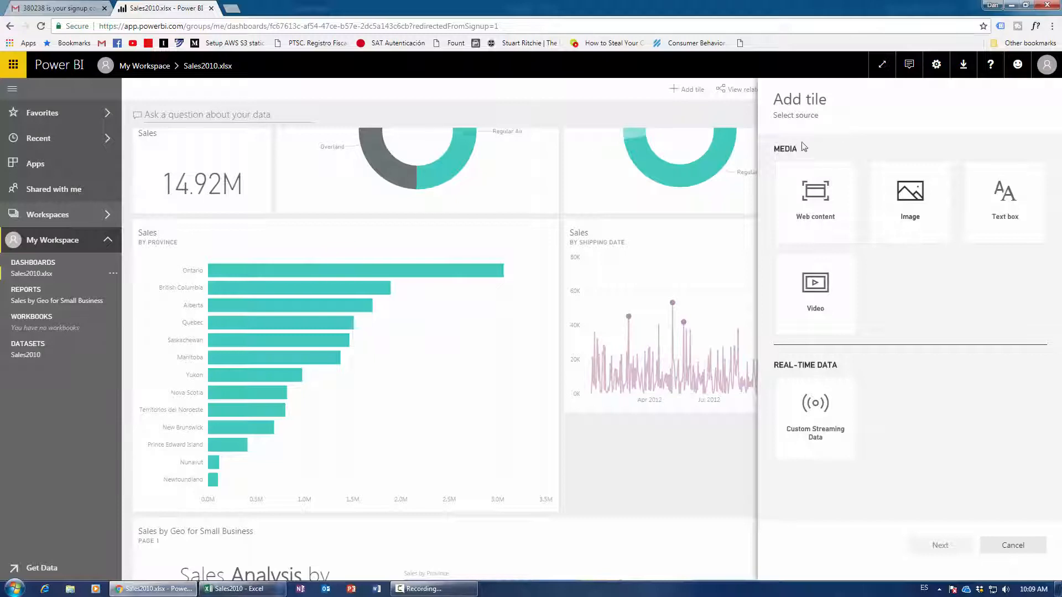
{"action": "left_click", "coordinate": [728, 117]}
{"action": "scroll", "coordinate": [611, 383], "scroll_direction": "down", "scroll_amount": 1}
{"action": "scroll", "coordinate": [611, 383], "scroll_direction": "down", "scroll_amount": 5}
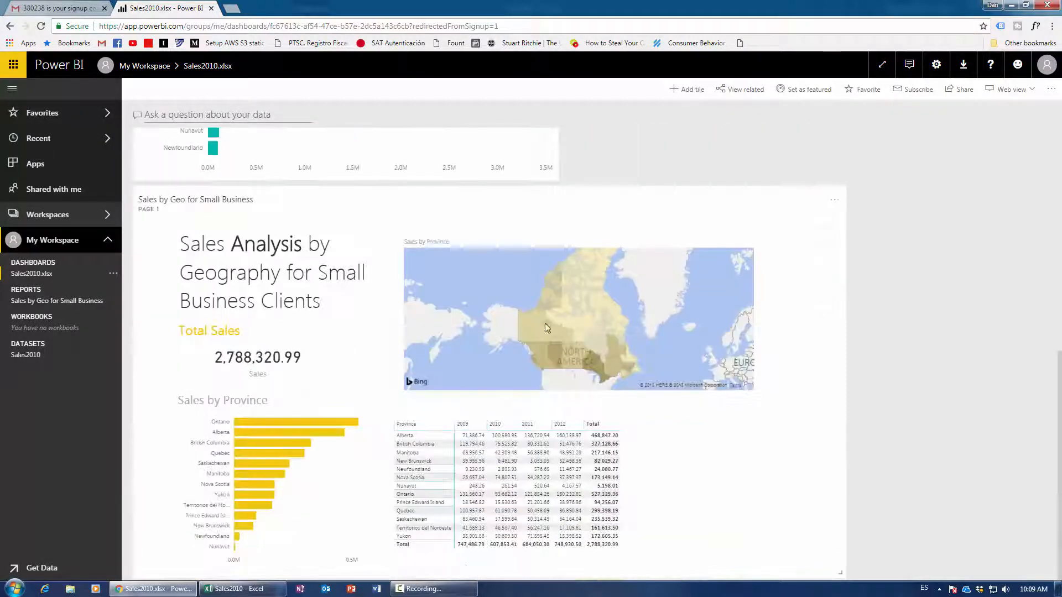
{"action": "scroll", "coordinate": [451, 512], "scroll_direction": "up", "scroll_amount": 5}
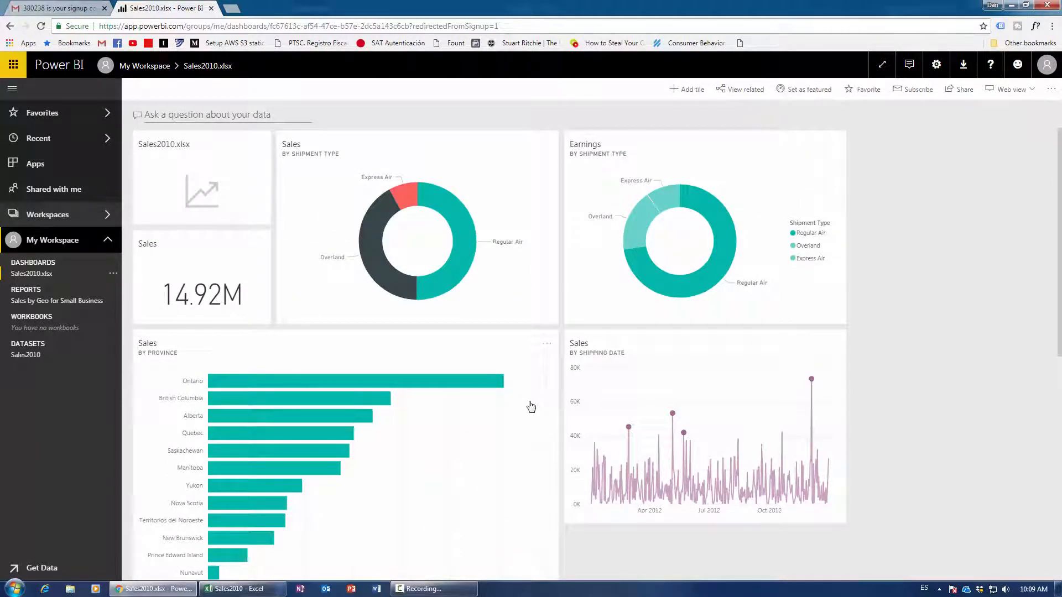
Start the free 60-day Power BI Pro trial from dashboard settings and close the confirmation.
{"action": "left_click", "coordinate": [1053, 89]}
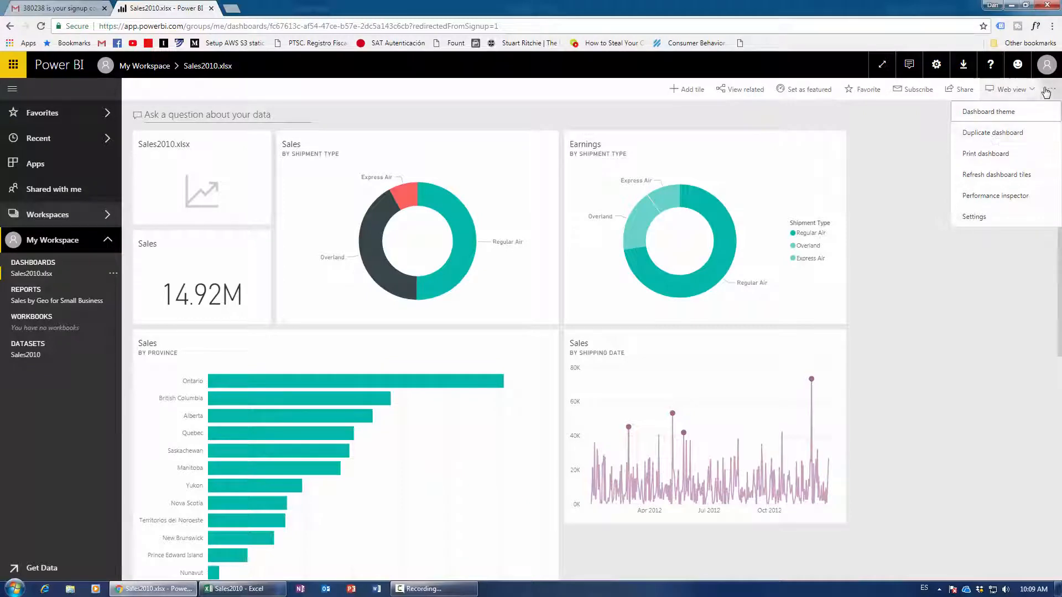
{"action": "left_click", "coordinate": [967, 92]}
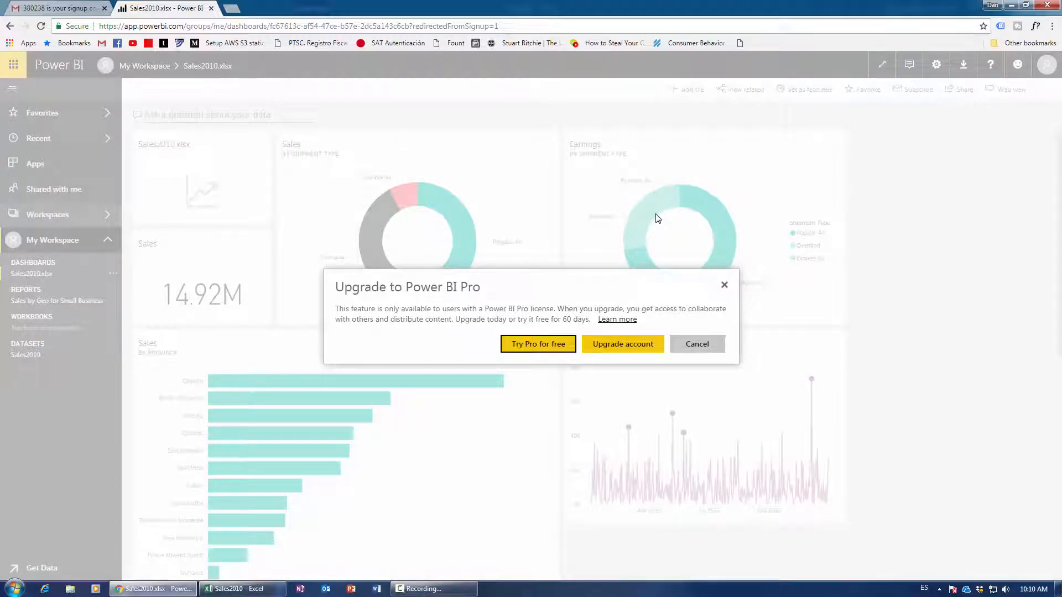
{"action": "left_click", "coordinate": [550, 344]}
{"action": "left_click", "coordinate": [636, 356]}
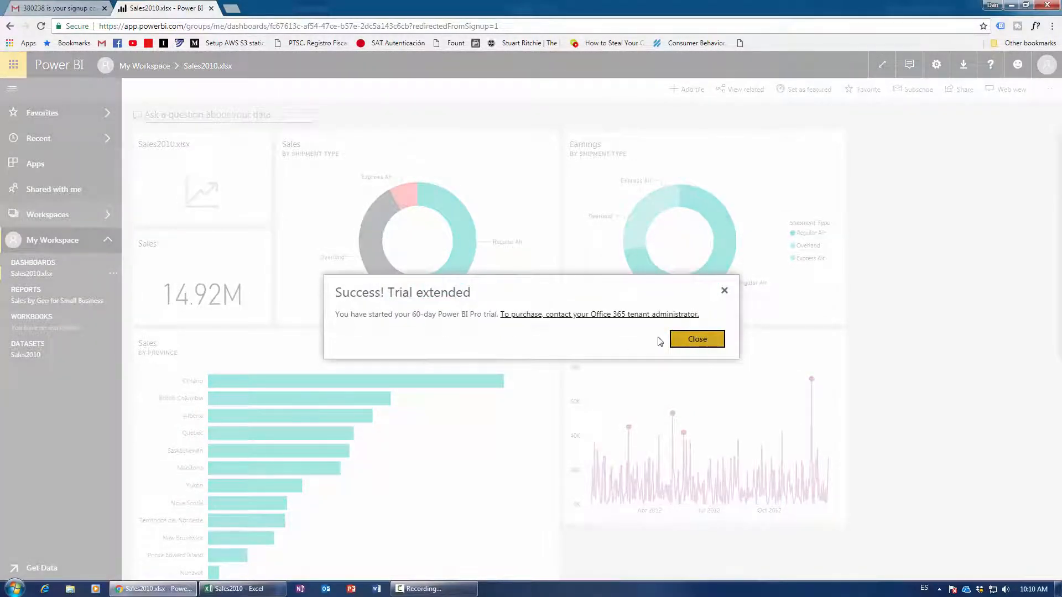
{"action": "left_click", "coordinate": [689, 341]}
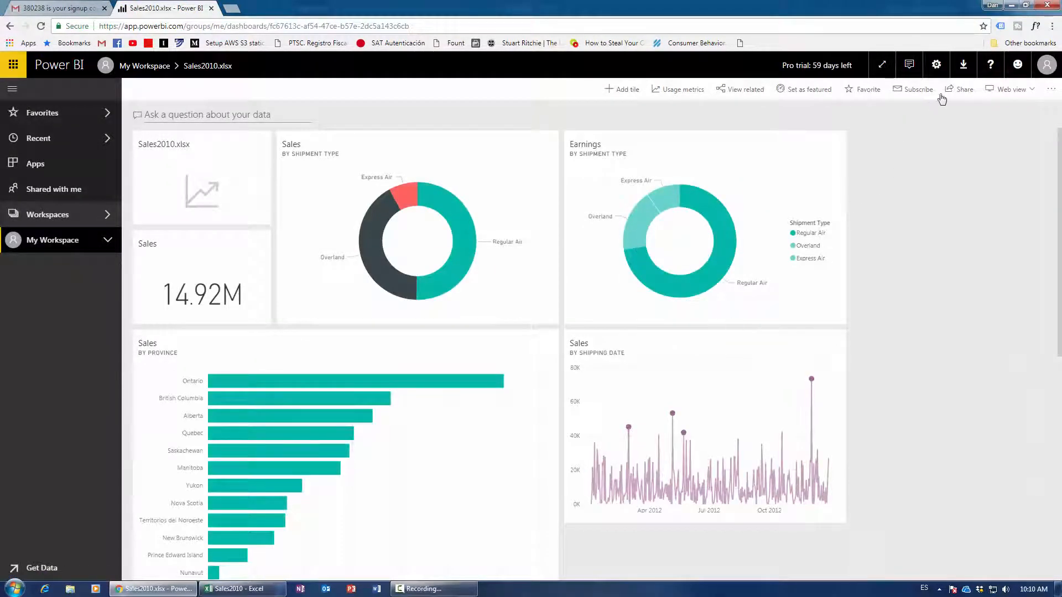
Share the Sales2010.xlsx dashboard by adding the recipient's email address and sending the invitation.
{"action": "left_click", "coordinate": [963, 90]}
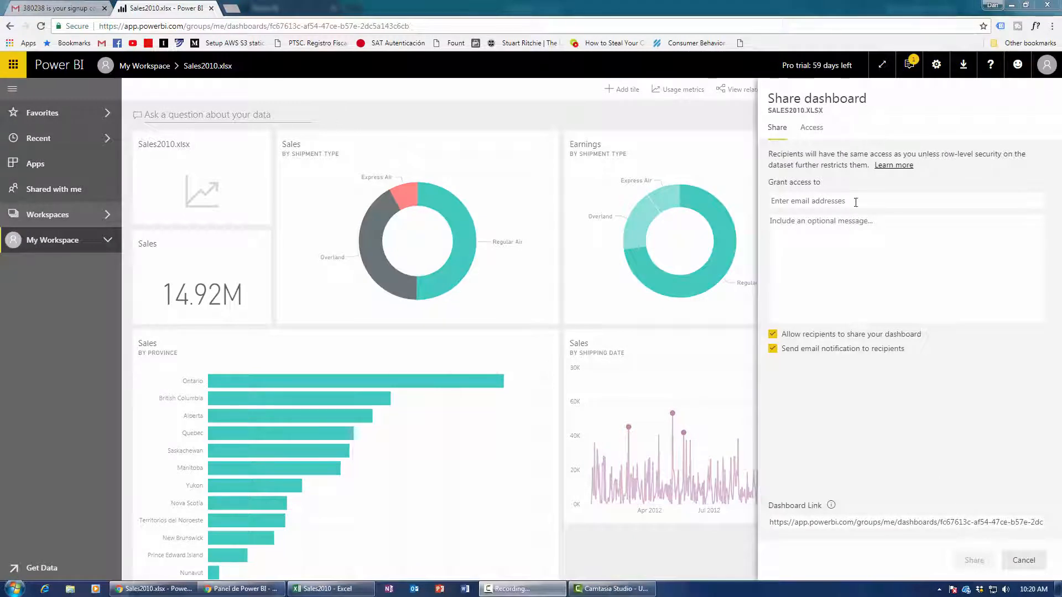
{"action": "left_click", "coordinate": [812, 200]}
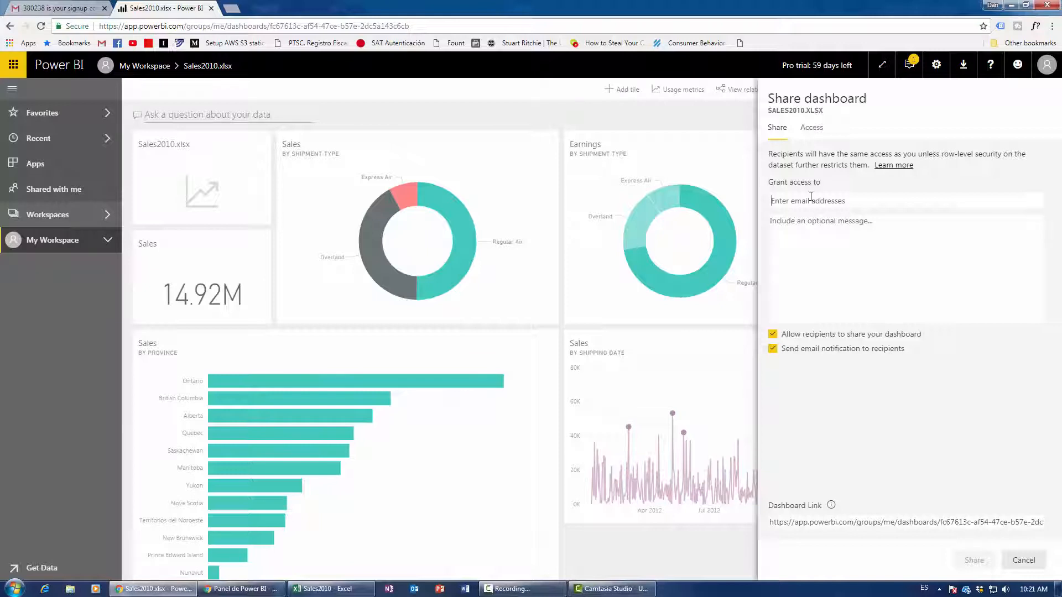
{"action": "left_click", "coordinate": [893, 227]}
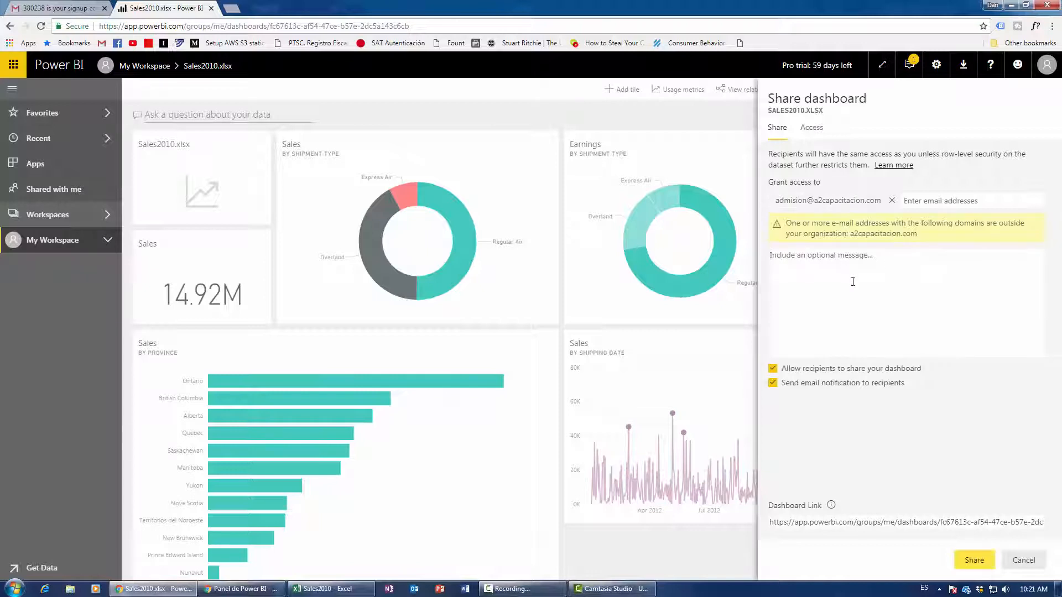
{"action": "left_click", "coordinate": [974, 561]}
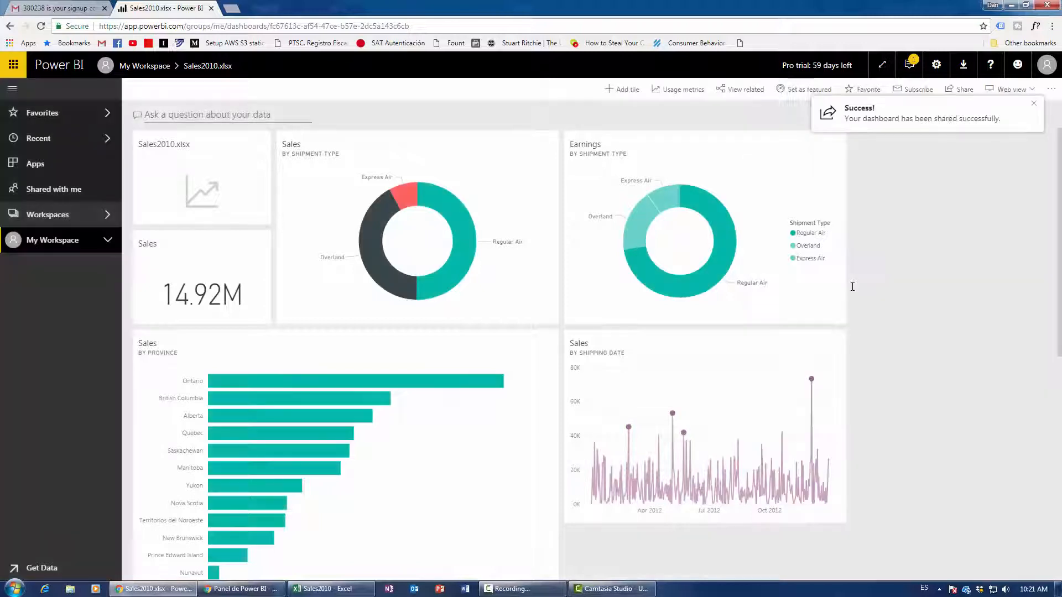
{"action": "left_click", "coordinate": [963, 91]}
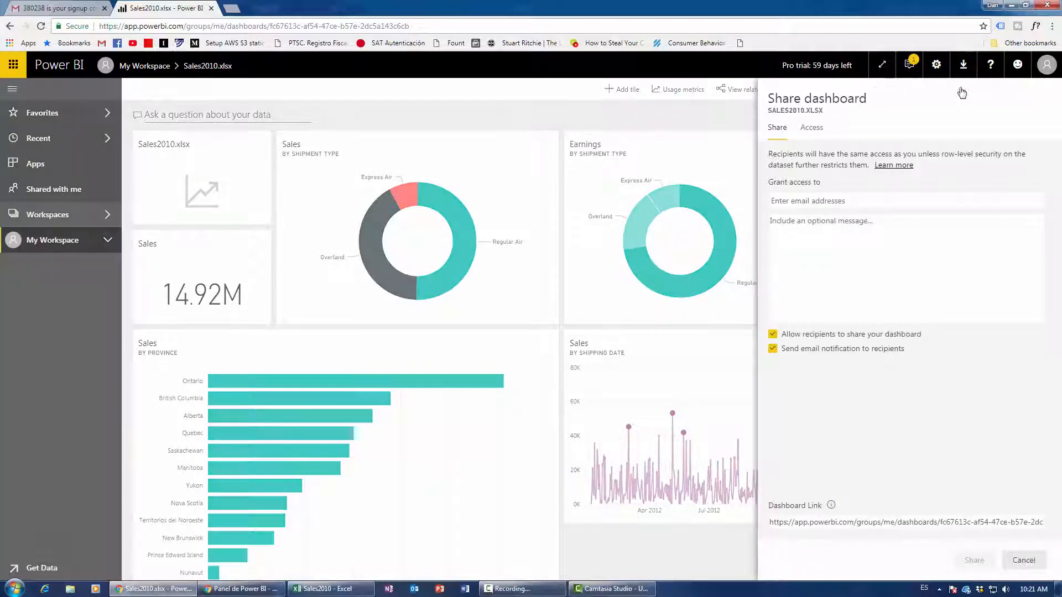
Check the Access list shows the owner and the invited address as pending, then close the pane.
{"action": "left_click", "coordinate": [813, 137]}
{"action": "left_click_drag", "start_coordinate": [782, 222], "coordinate": [950, 224]}
{"action": "left_click_drag", "start_coordinate": [776, 287], "coordinate": [974, 291]}
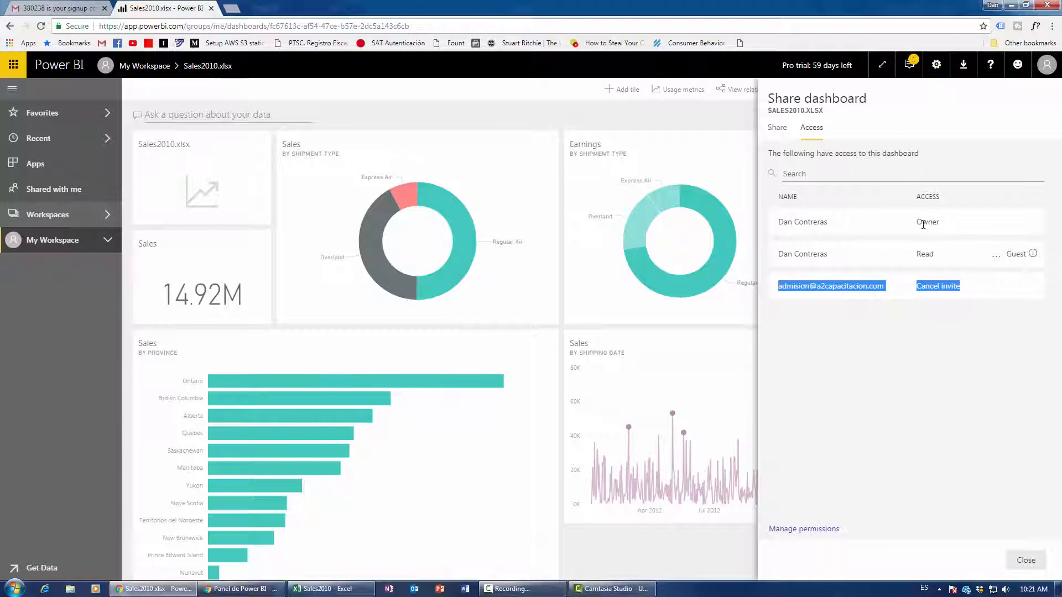
{"action": "left_click", "coordinate": [777, 131]}
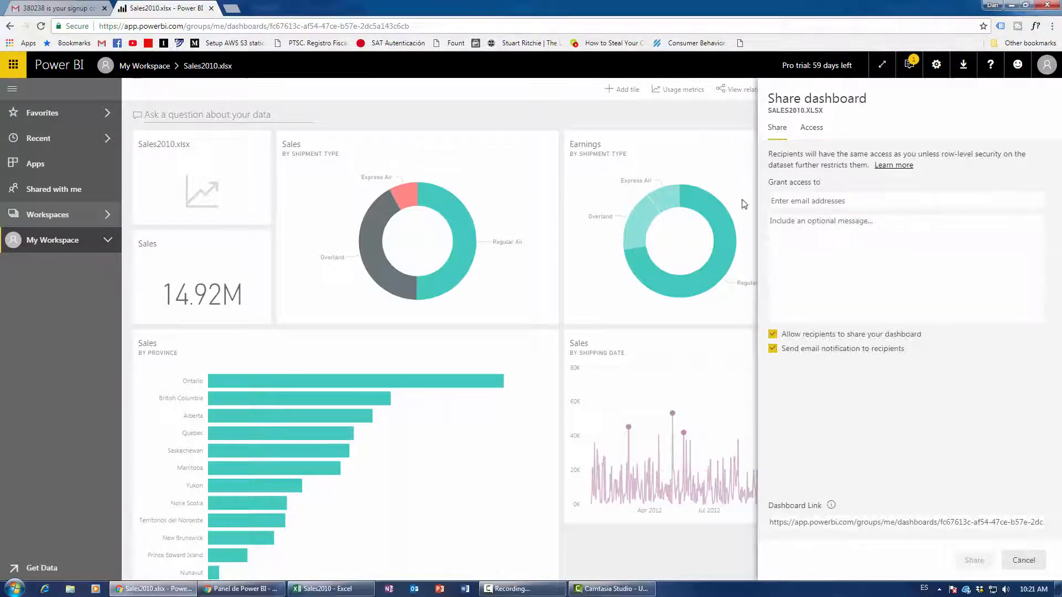
{"action": "left_click", "coordinate": [693, 130]}
Open 'Sales by Geo for Small Business' from My Workspace's Reports and bring up Share report.
{"action": "scroll", "coordinate": [483, 362], "scroll_direction": "down", "scroll_amount": 8}
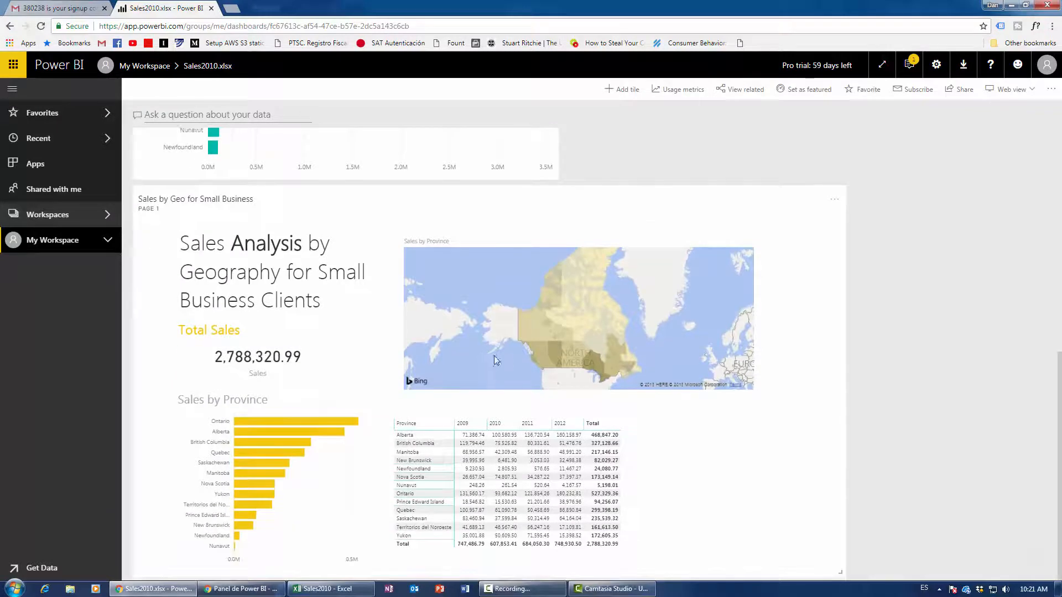
{"action": "left_click", "coordinate": [78, 246]}
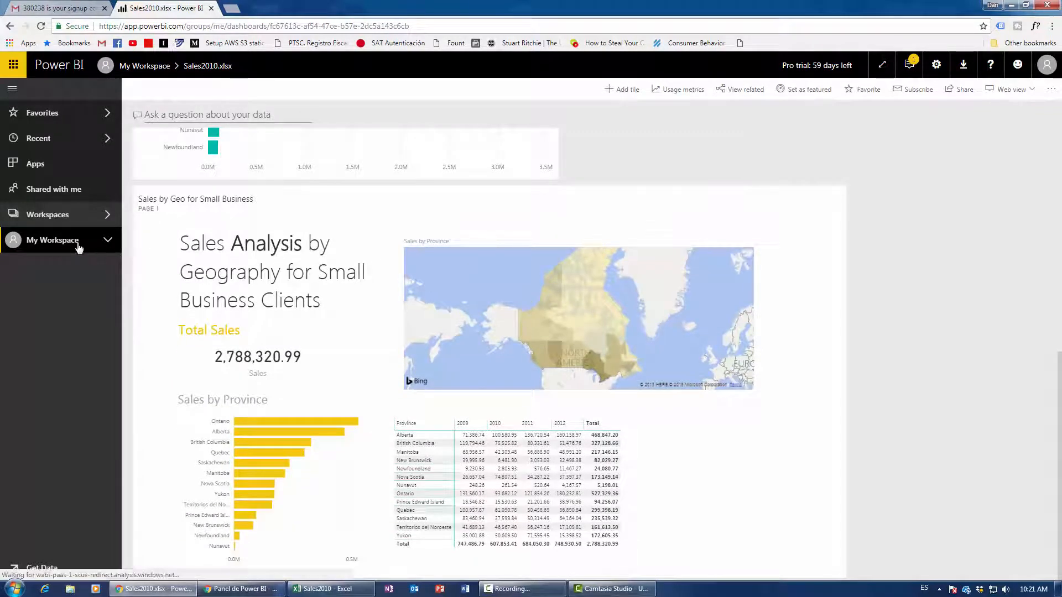
{"action": "left_click", "coordinate": [107, 241]}
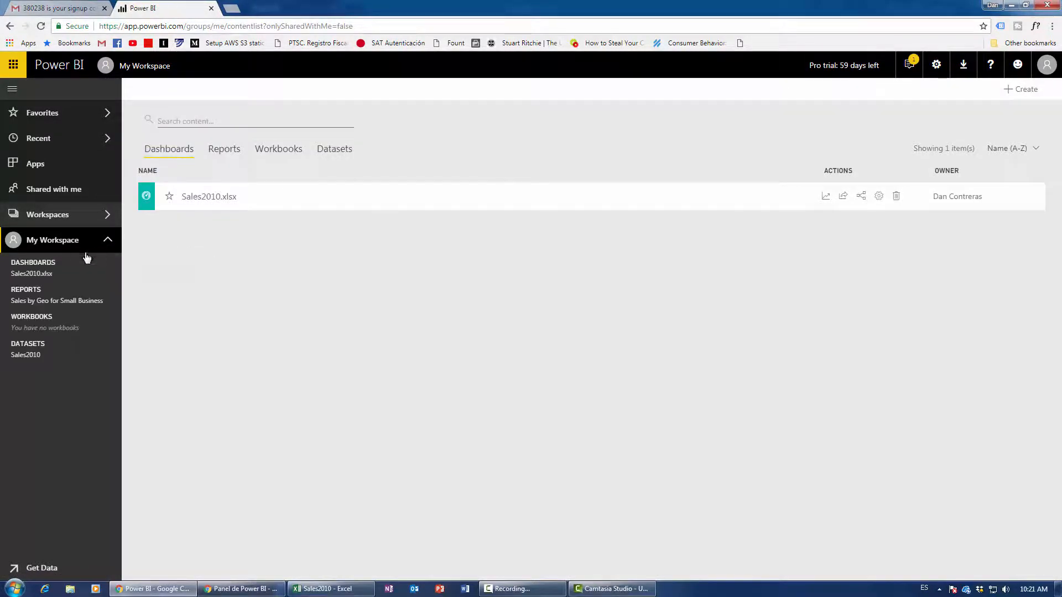
{"action": "left_click", "coordinate": [40, 302]}
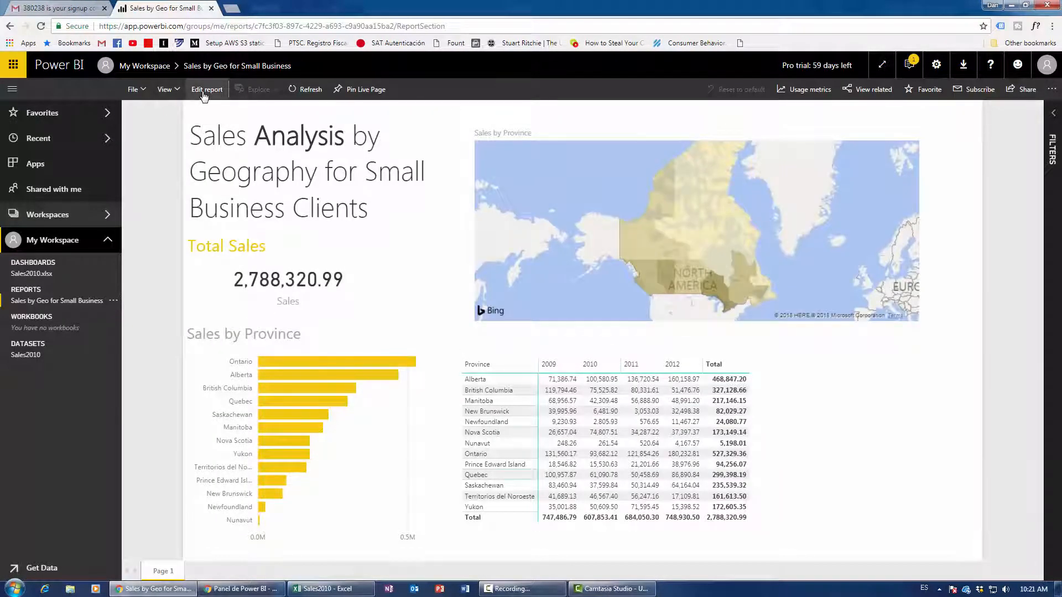
{"action": "left_click", "coordinate": [1024, 89]}
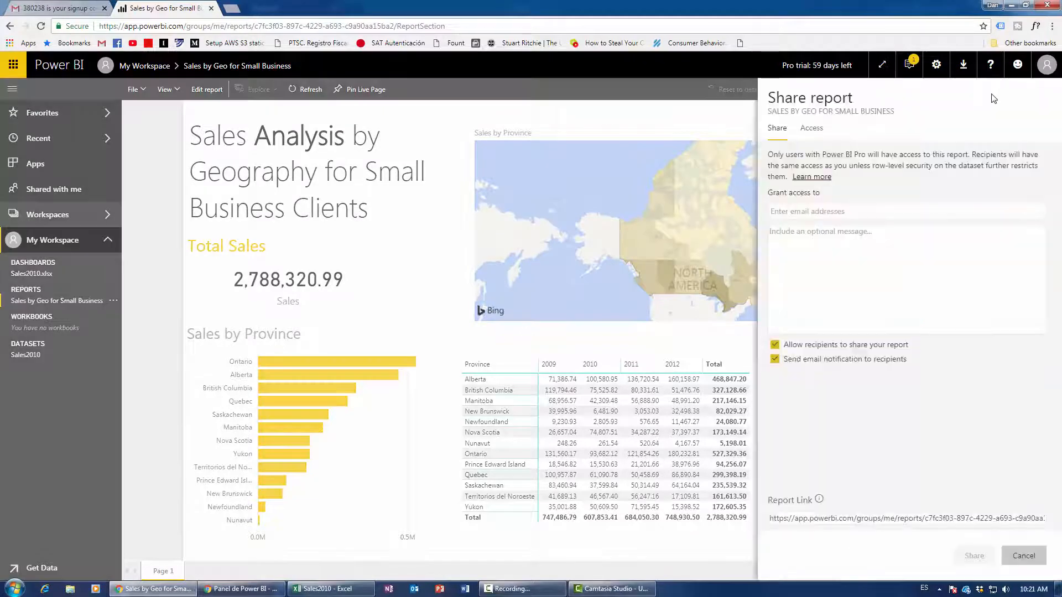
Check the report's Access list, close the Share report pane, and open the File menu.
{"action": "left_click", "coordinate": [814, 130]}
{"action": "left_click", "coordinate": [778, 129]}
{"action": "left_click", "coordinate": [728, 129]}
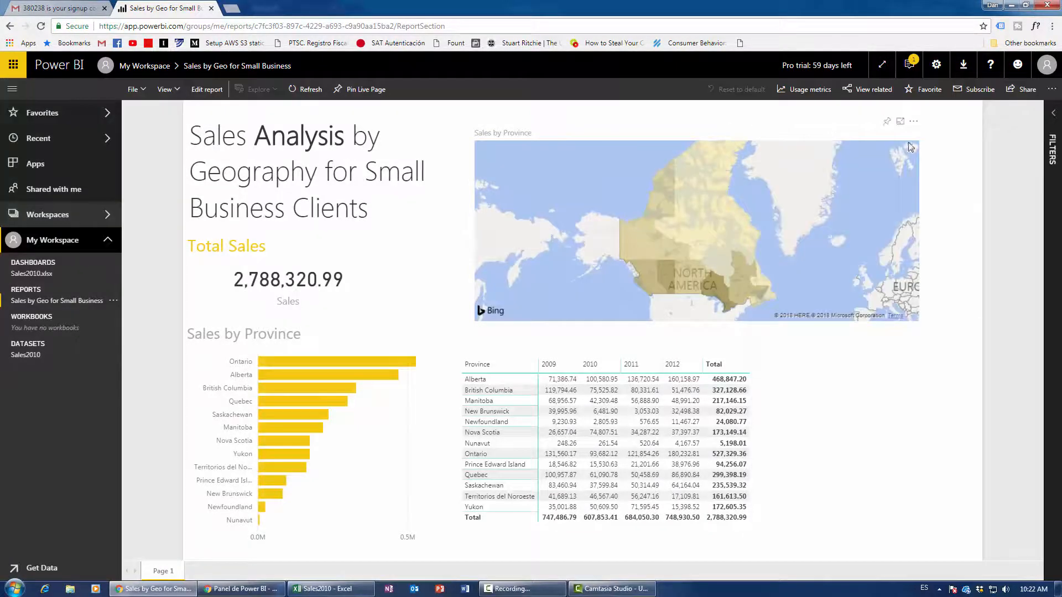
{"action": "left_click", "coordinate": [143, 92]}
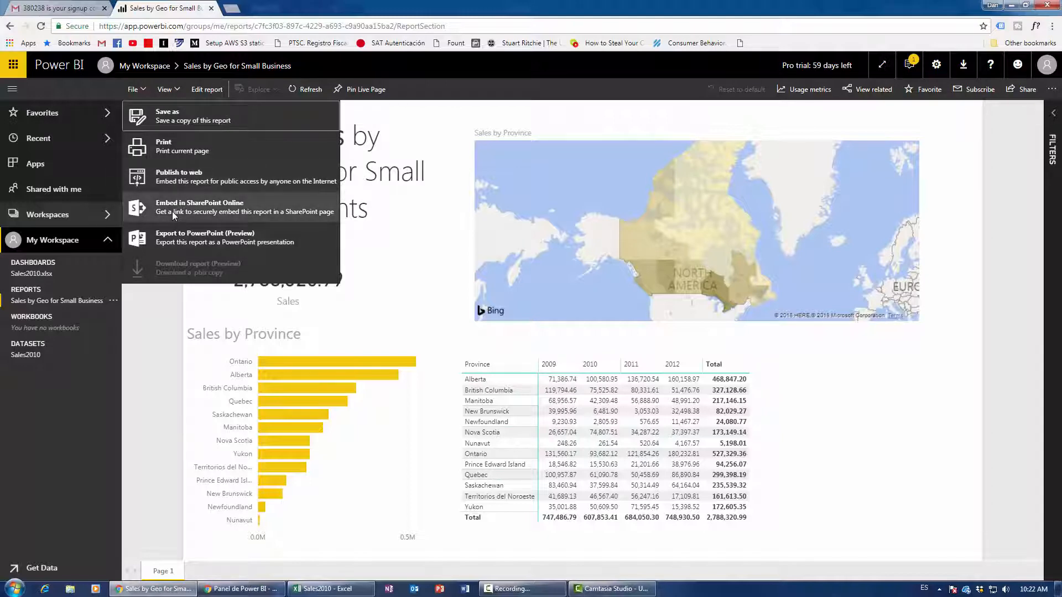
Publish 'Sales by Geo for Small Business' to the web with embed code and select its public link.
{"action": "left_click", "coordinate": [172, 177]}
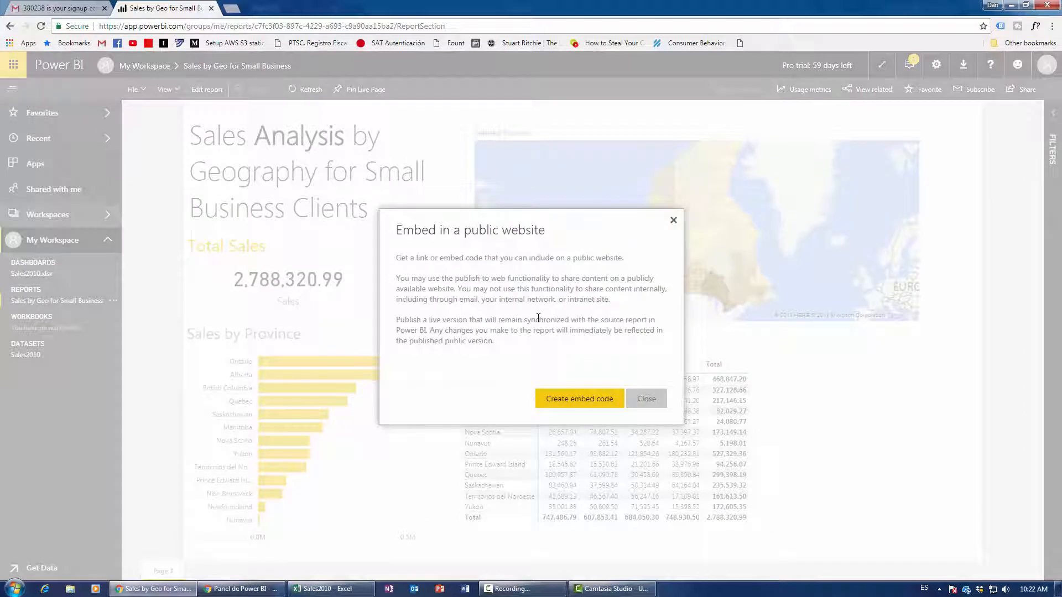
{"action": "left_click", "coordinate": [595, 401]}
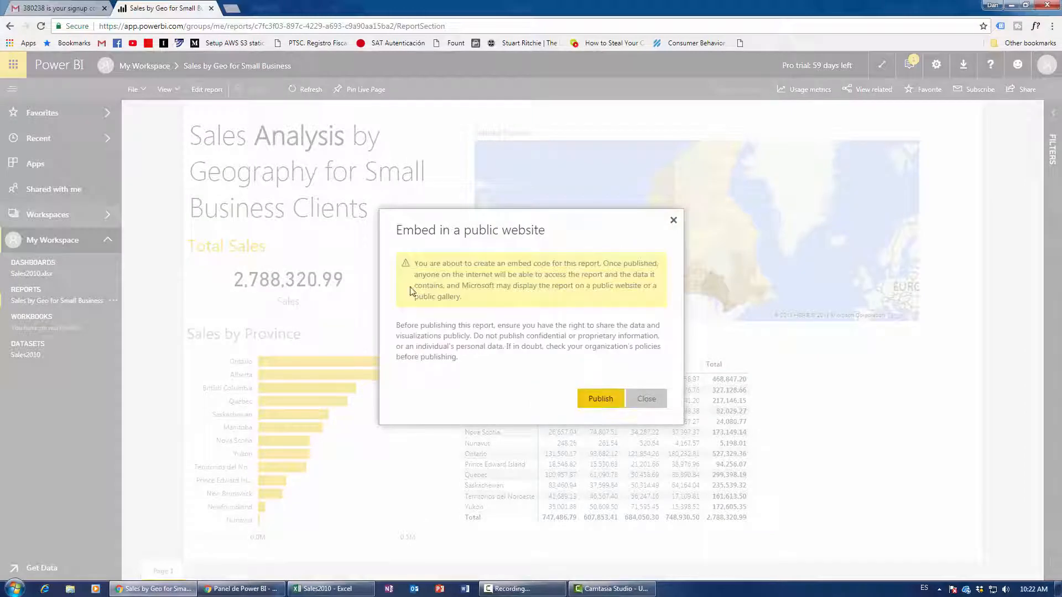
{"action": "left_click", "coordinate": [601, 403]}
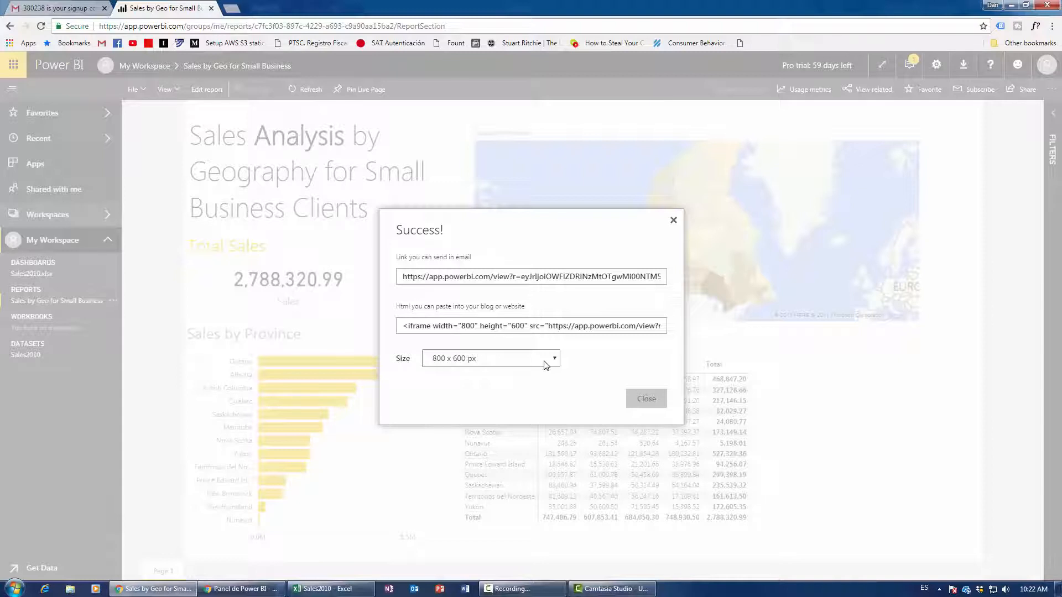
{"action": "left_click", "coordinate": [463, 276]}
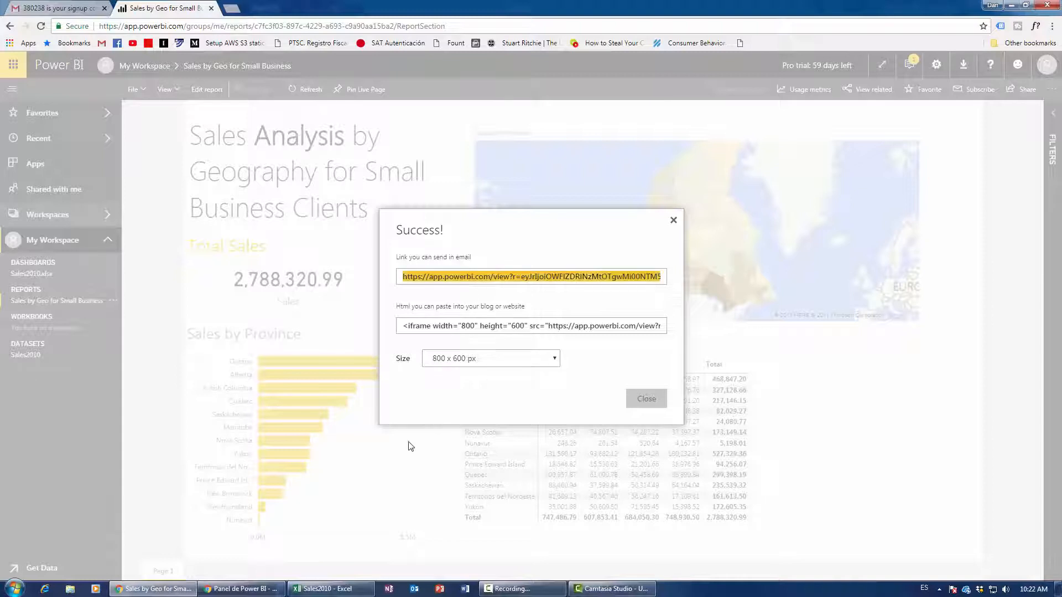
{"action": "left_click", "coordinate": [240, 588]}
Load the copied public report link in a new incognito tab, then return to Power BI.
{"action": "left_click", "coordinate": [358, 8]}
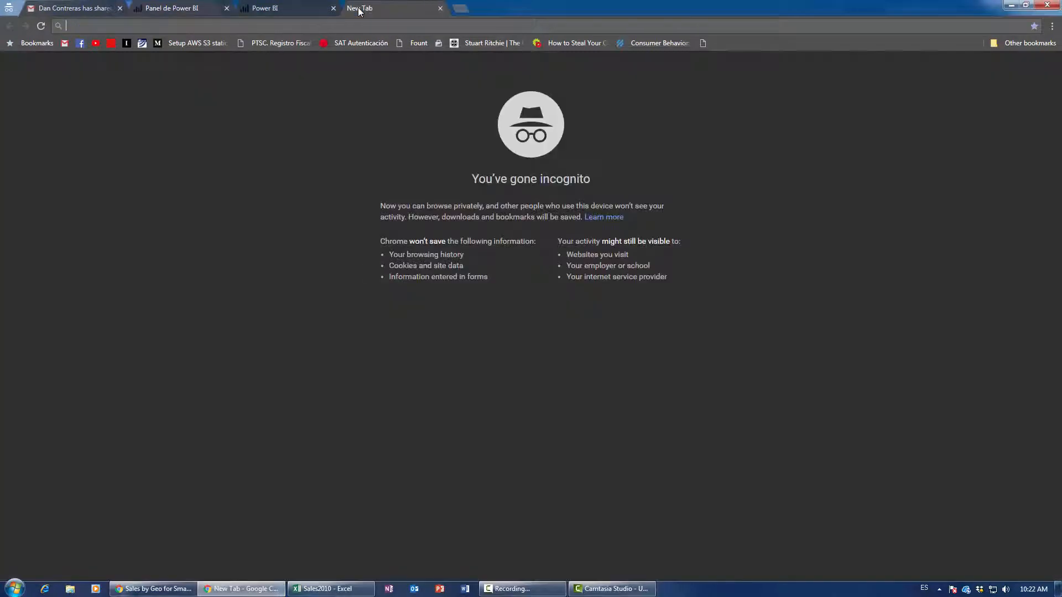
{"action": "type", "text": "https://app.powerbi.com/view?r=eyJrIjoiOWFlZDRlNzMtOTgwMi00NTM5LTk1MzItYjgyOGI1ZjEwNTJkIiwidCI6IjllNTBlZmYxLTA3MGYtNGE0Zi1iMjg4LTQ5NTdjZWViMTQ3MSJ9"}
{"action": "key", "text": "Return"}
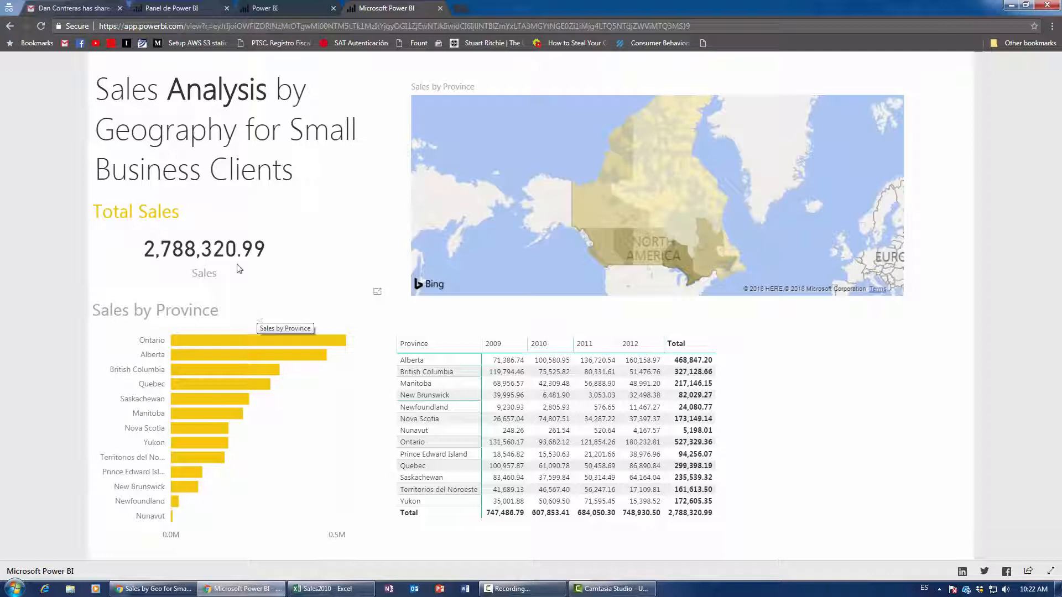
{"action": "left_click", "coordinate": [155, 588]}
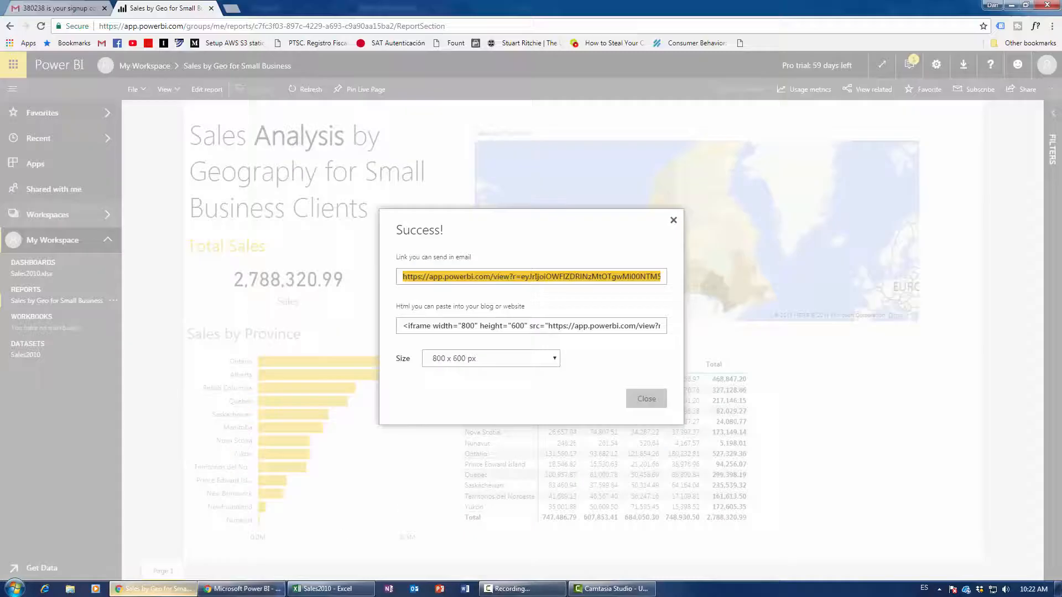
Close the publish-to-web dialog, generate the Embed in SharePoint Online link, and minimize the browser.
{"action": "left_click", "coordinate": [674, 220]}
{"action": "left_click", "coordinate": [135, 91]}
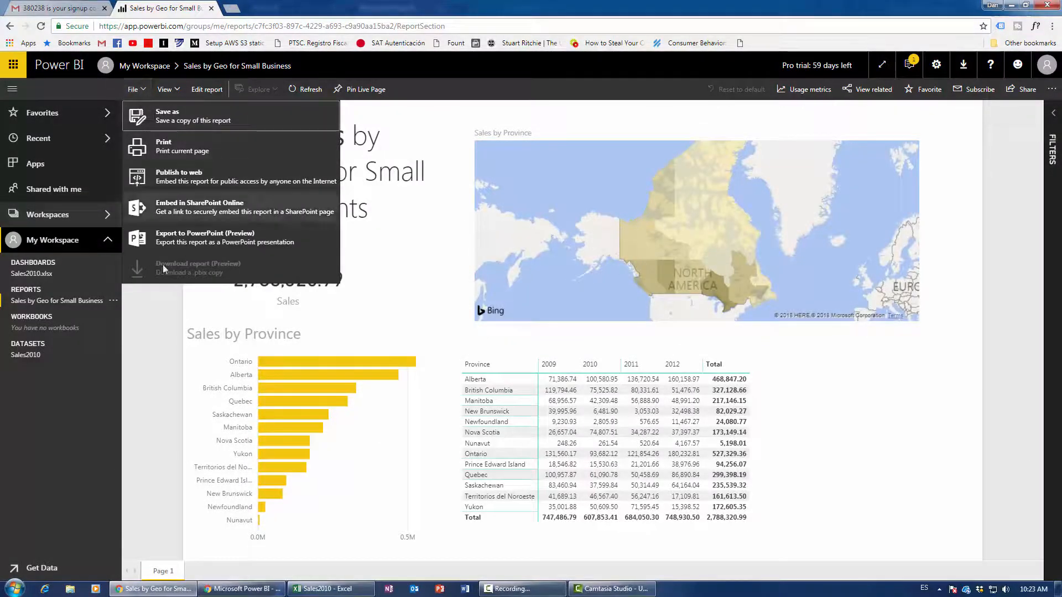
{"action": "left_click", "coordinate": [175, 207]}
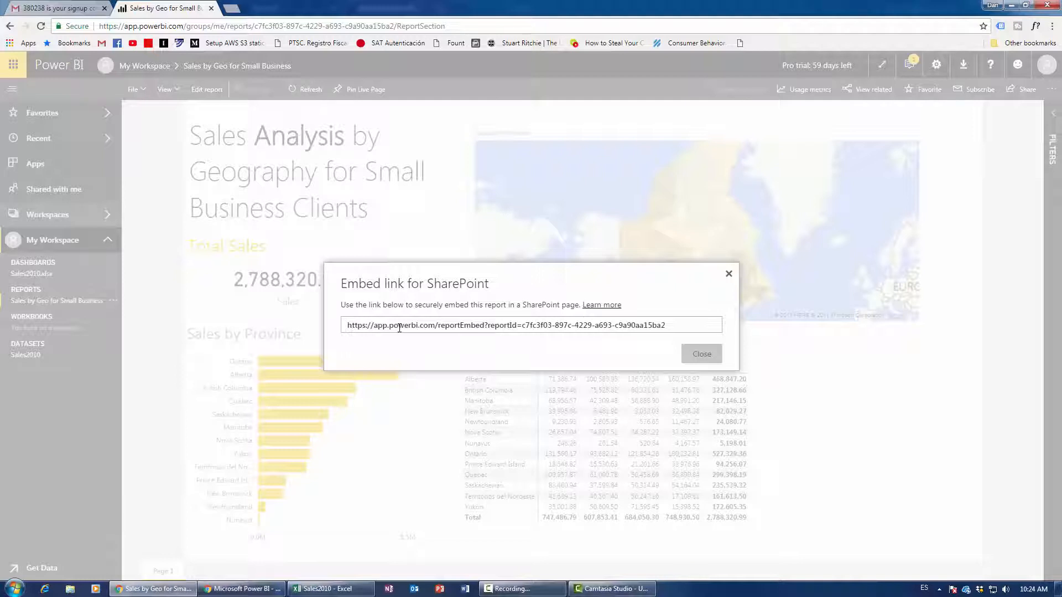
{"action": "left_click", "coordinate": [1058, 587]}
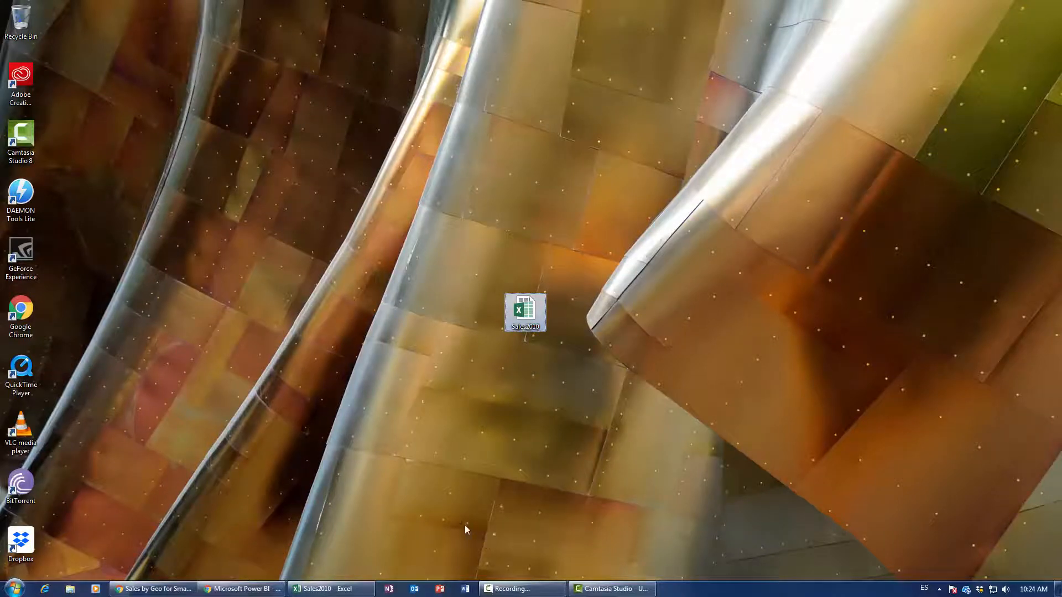
Restore the Power BI browser window and close the Embed link for SharePoint dialog.
{"action": "mouse_move", "coordinate": [349, 591]}
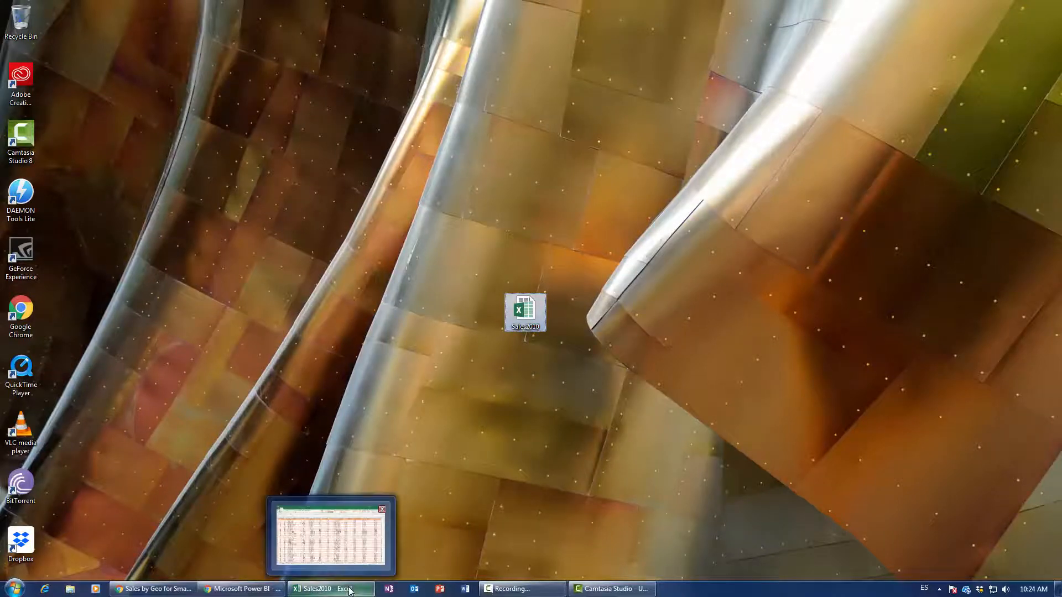
{"action": "left_click", "coordinate": [187, 591]}
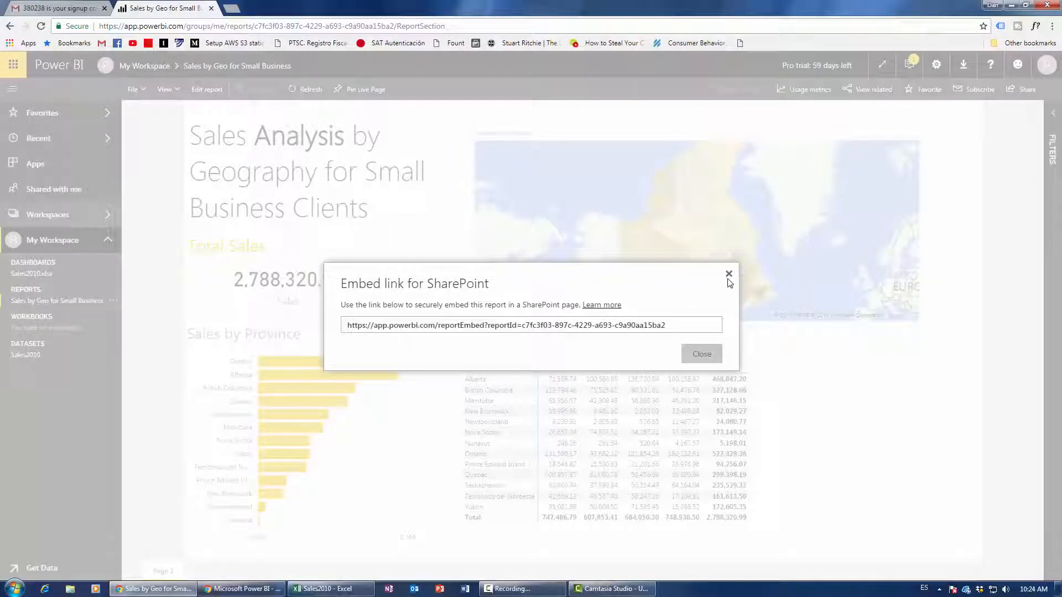
{"action": "left_click", "coordinate": [729, 275]}
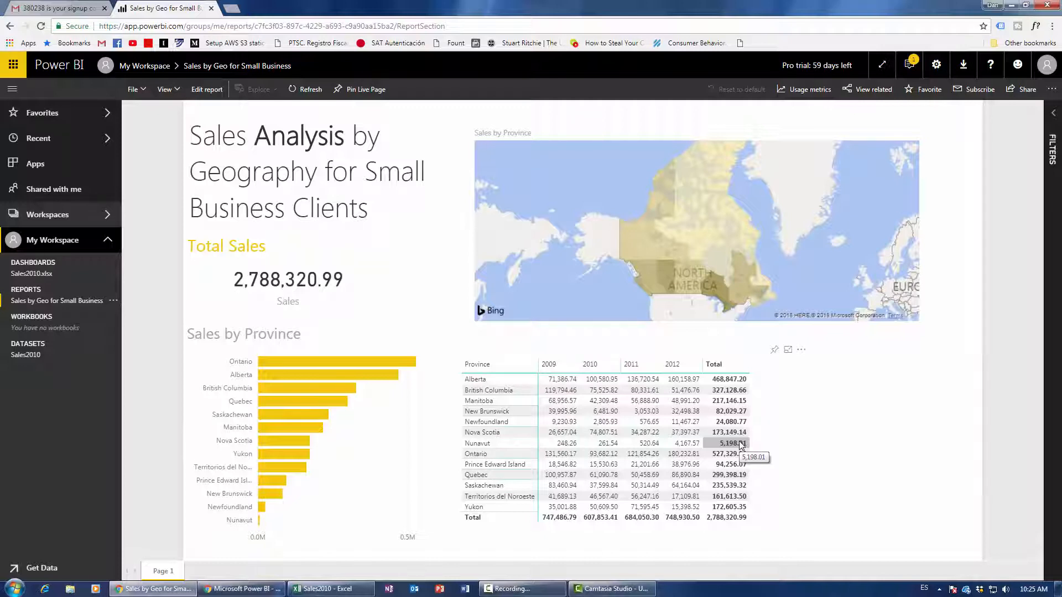
{"action": "left_click", "coordinate": [525, 589]}
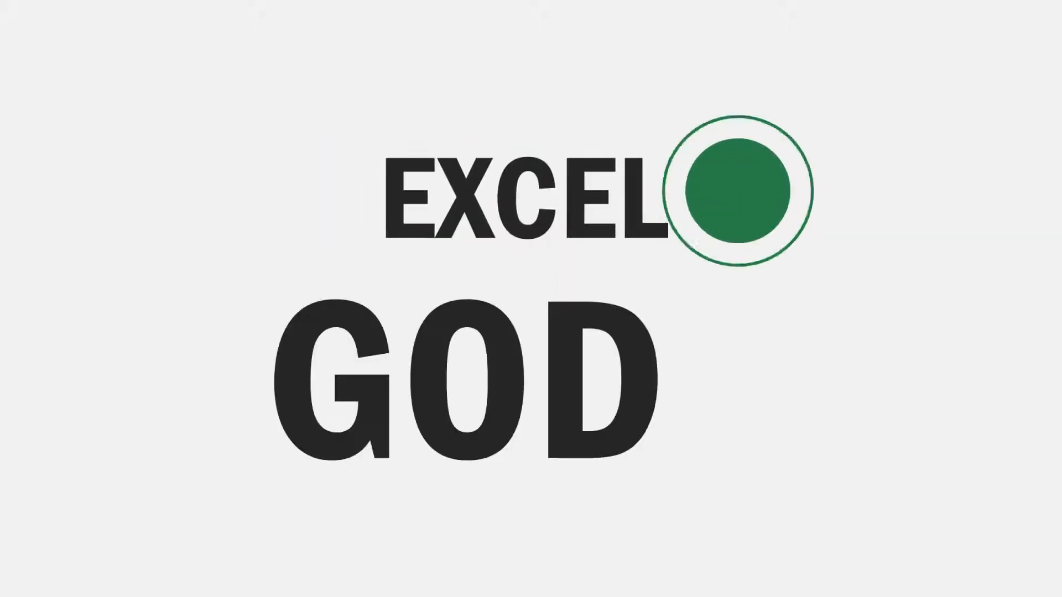